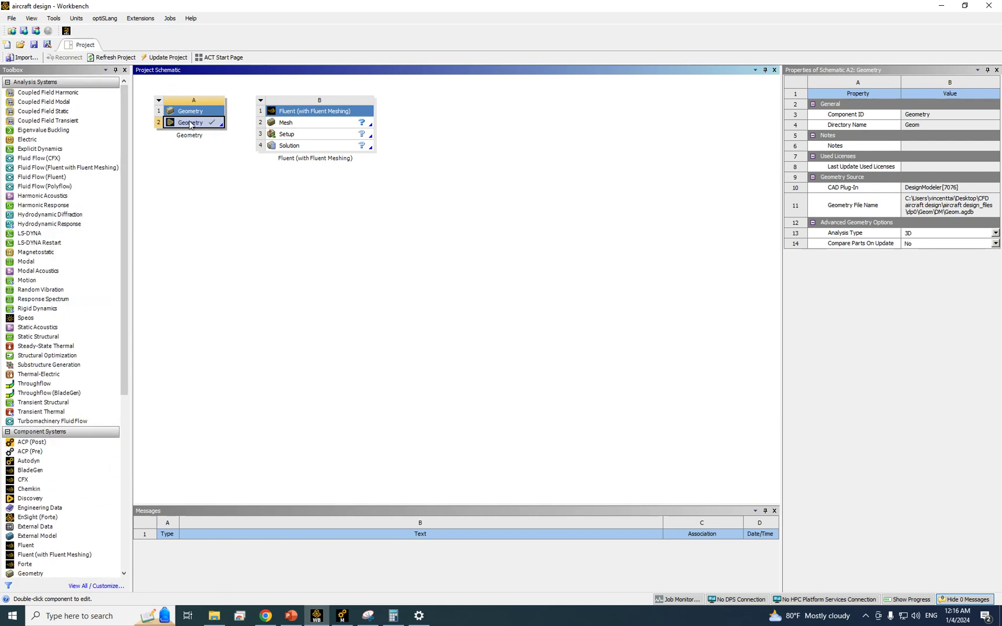
Switch to the finished aircraft geometry in DesignModeler and examine the model from another angle.
scroll(46, 498, down, 5)
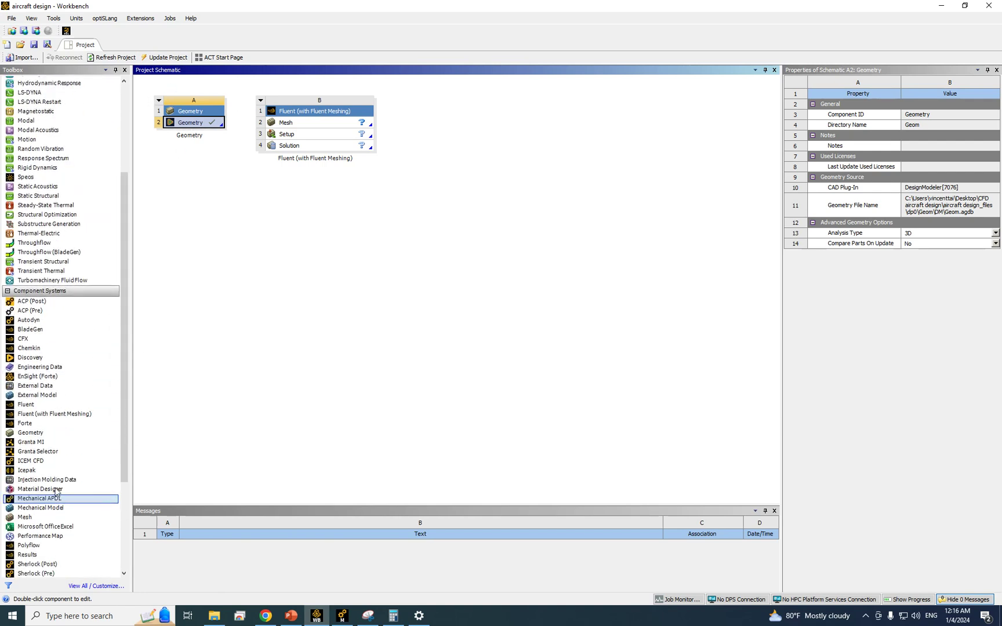
right_click(214, 128)
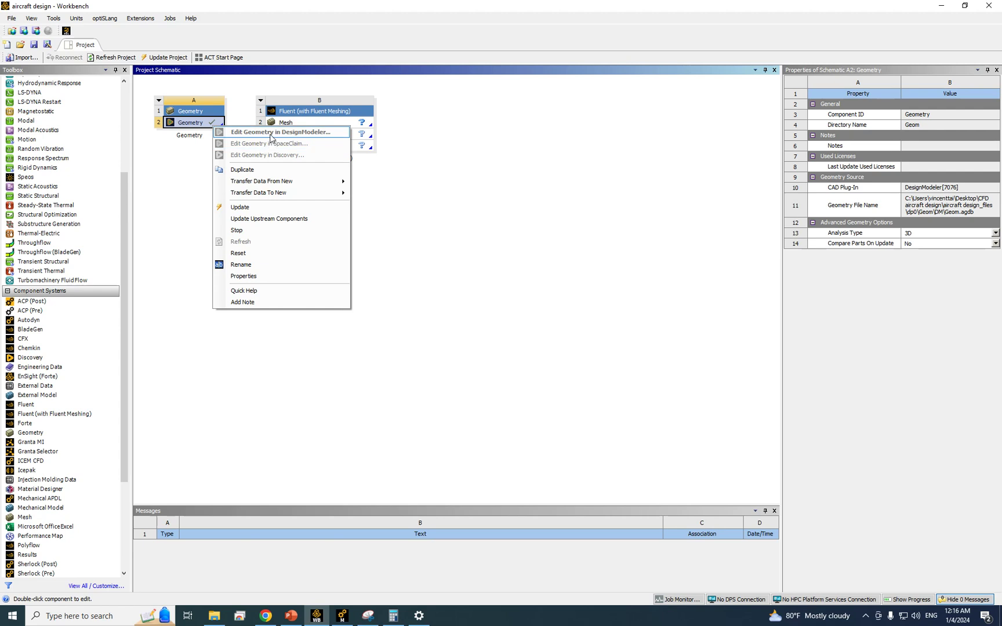
click(312, 134)
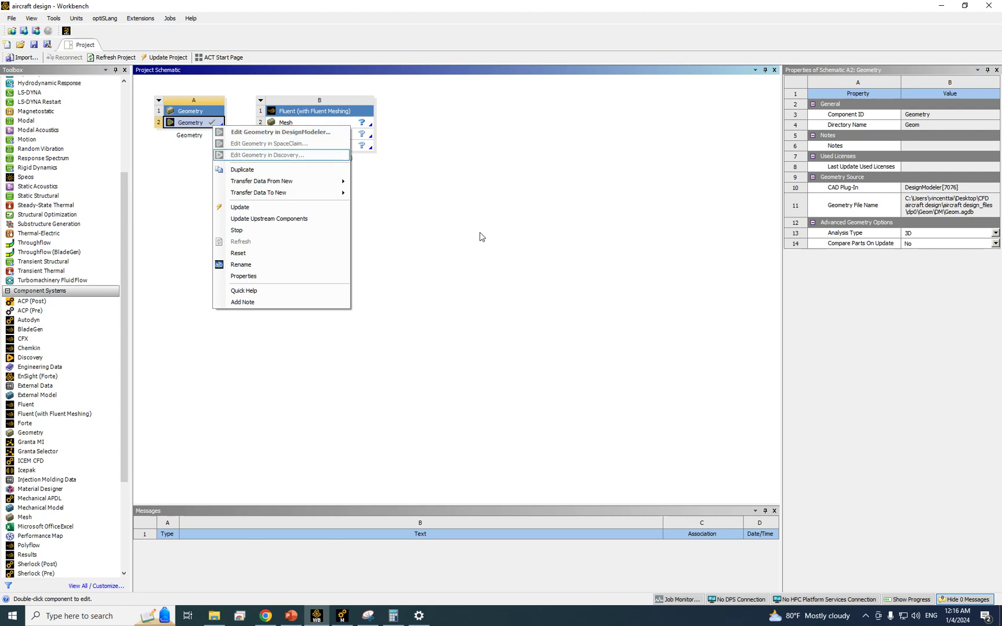
click(341, 616)
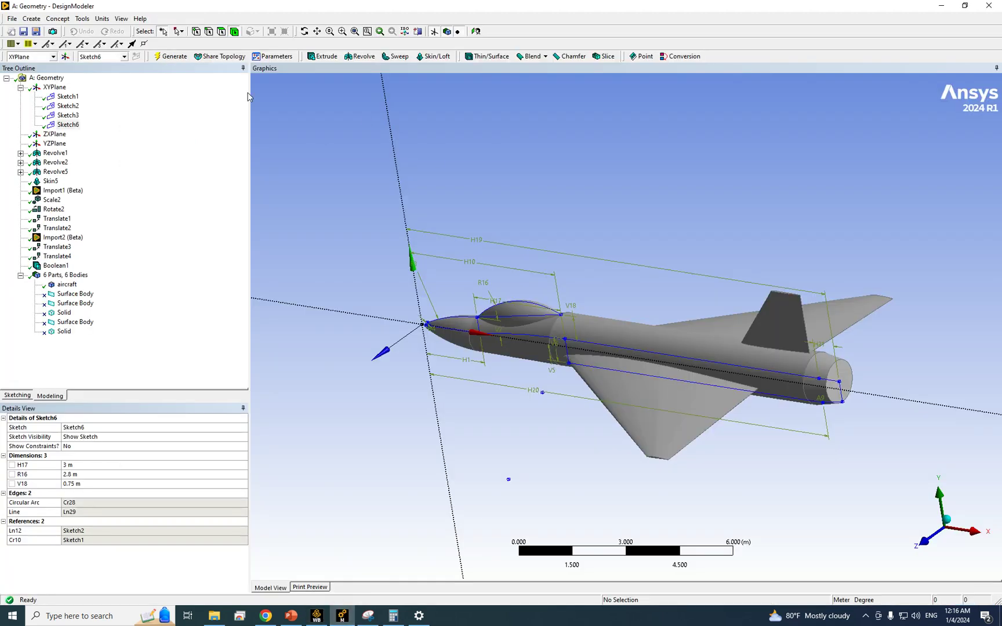
middle_drag(564, 335, 426, 300)
mouse_move(663, 336)
middle_down()
mouse_move(667, 360)
mouse_move(665, 347)
middle_up()
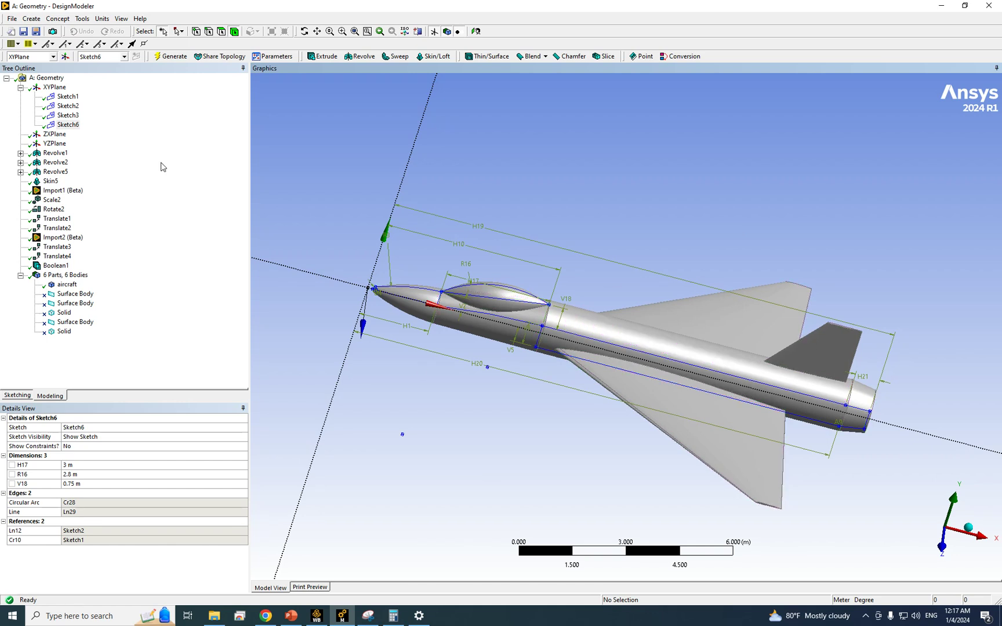
Examine Sketch1 on the XY plane of the finished aircraft, viewed square-on along the Z axis.
click(55, 87)
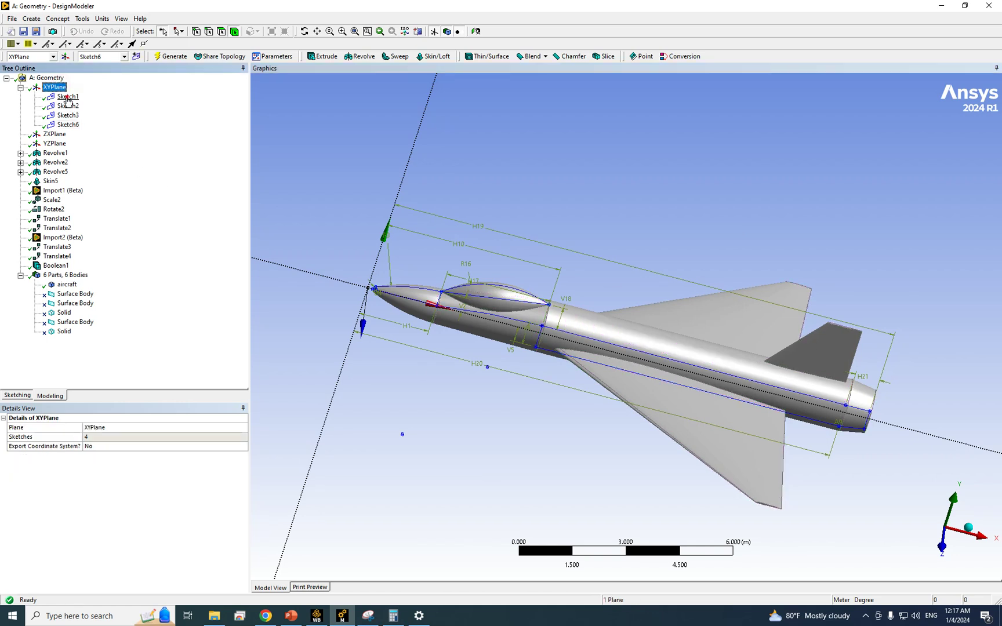
click(67, 97)
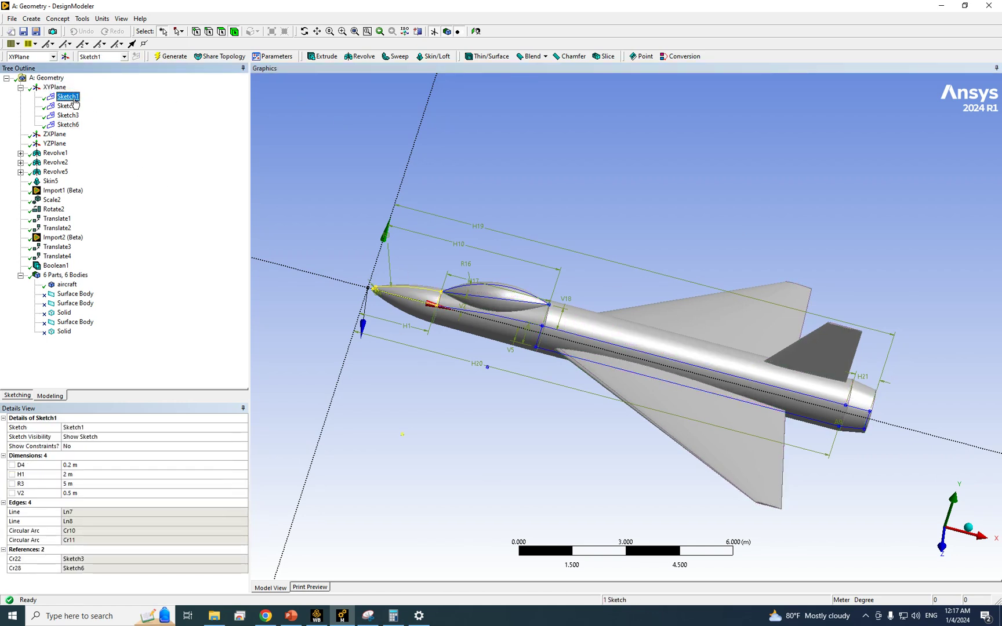
right_click(69, 97)
click(255, 136)
click(211, 136)
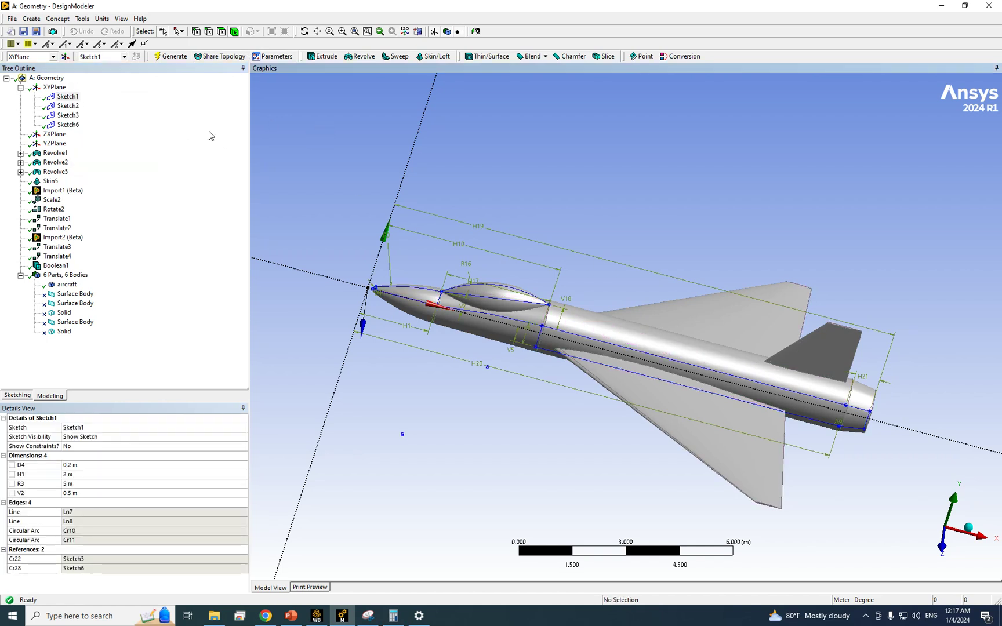
click(941, 551)
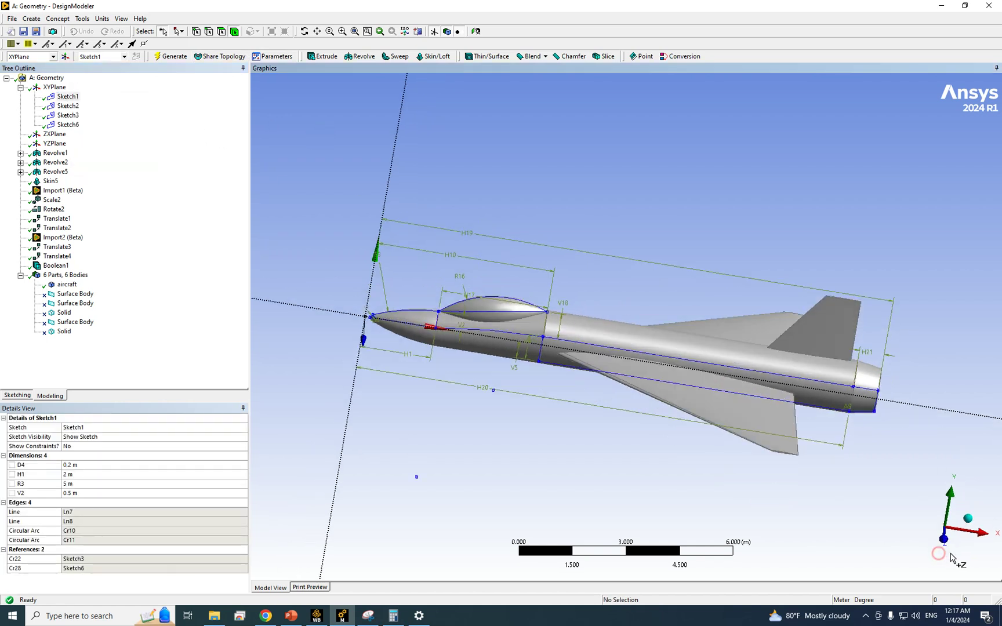
click(70, 97)
right_click(70, 98)
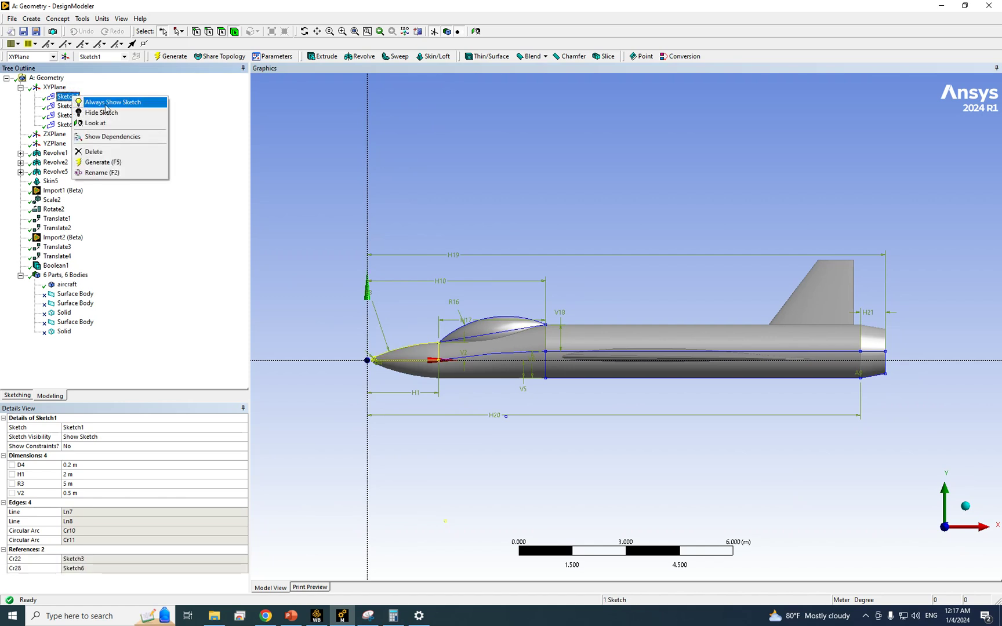
click(287, 219)
click(287, 221)
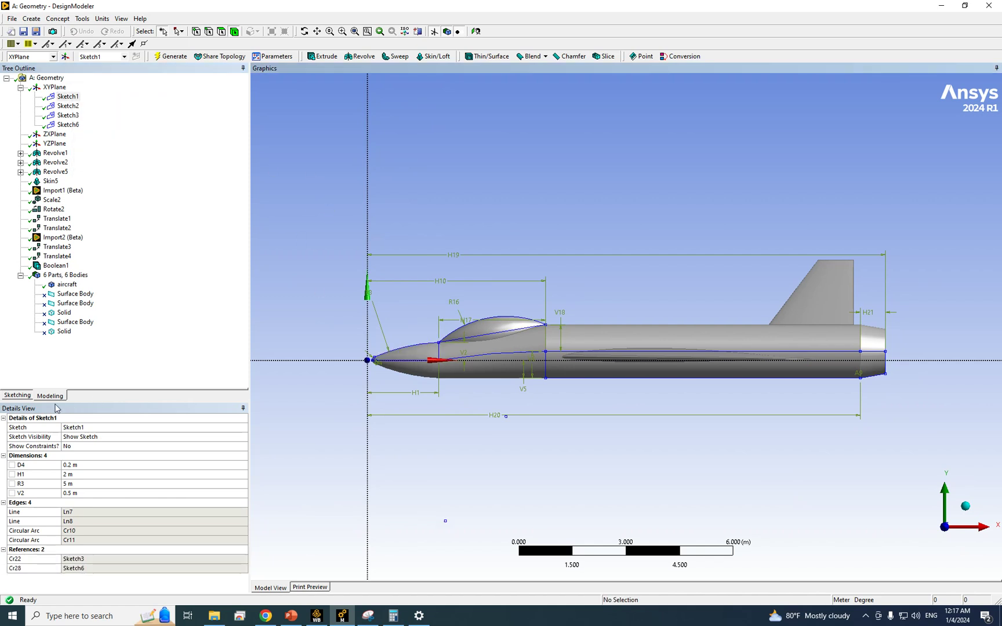
Examine the nose profile of Sketch1 up close in sketching mode.
click(12, 398)
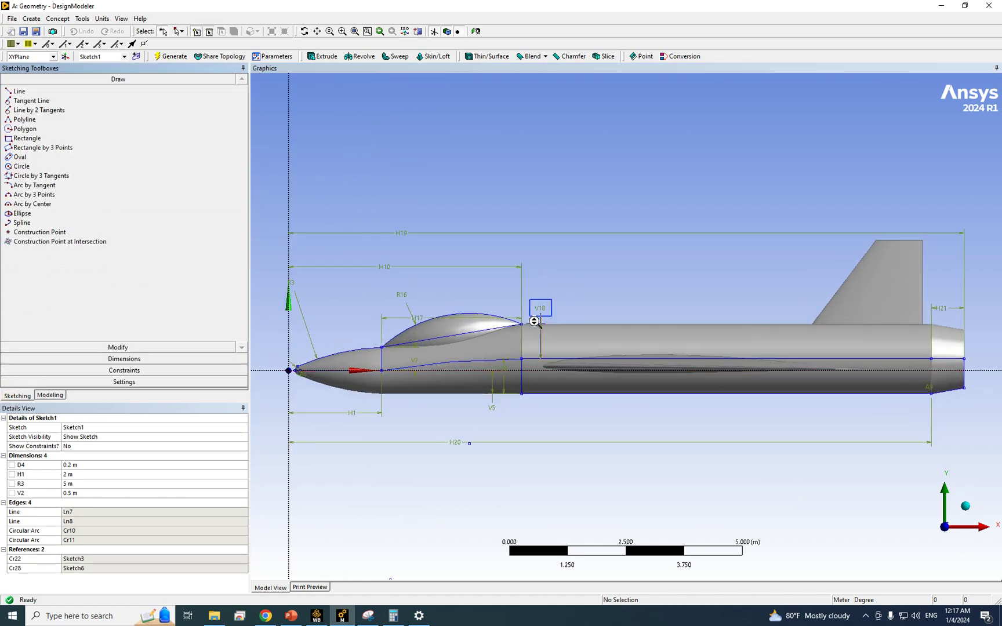
click(342, 31)
drag(313, 311, 467, 393)
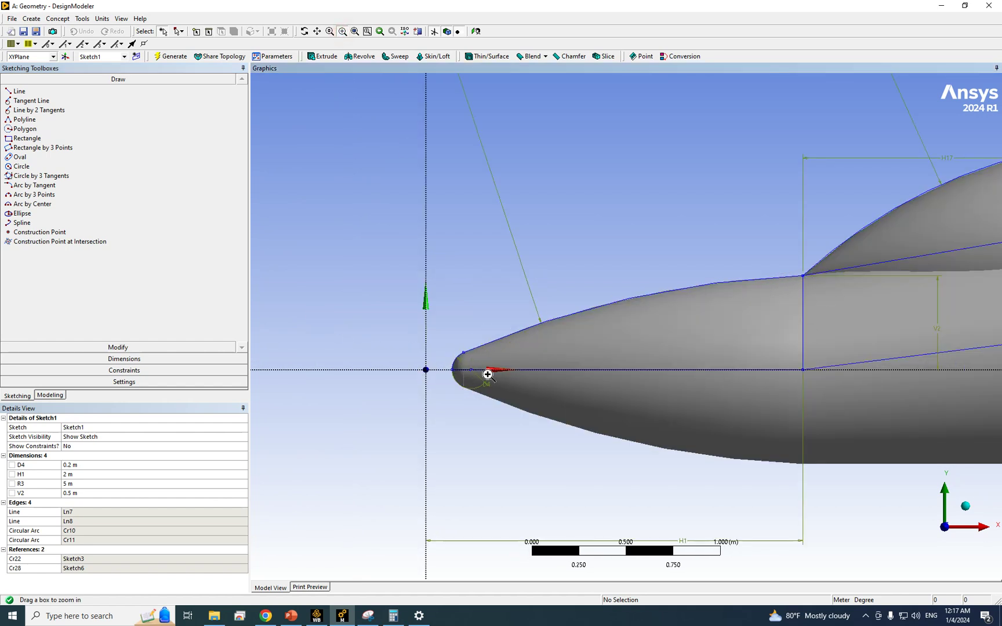
scroll(588, 326, down, 2)
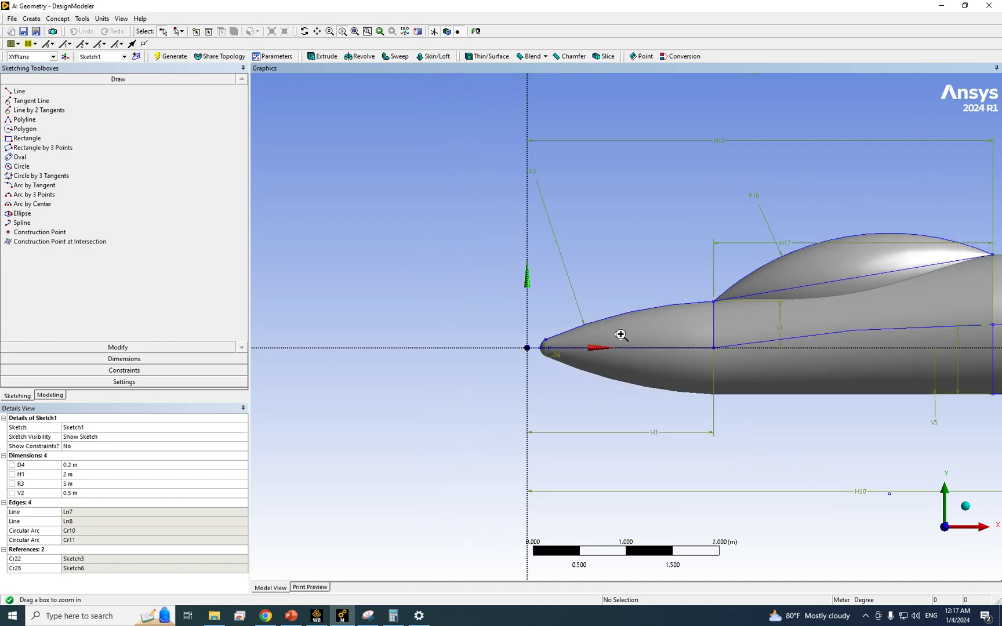
scroll(761, 301, up, 1)
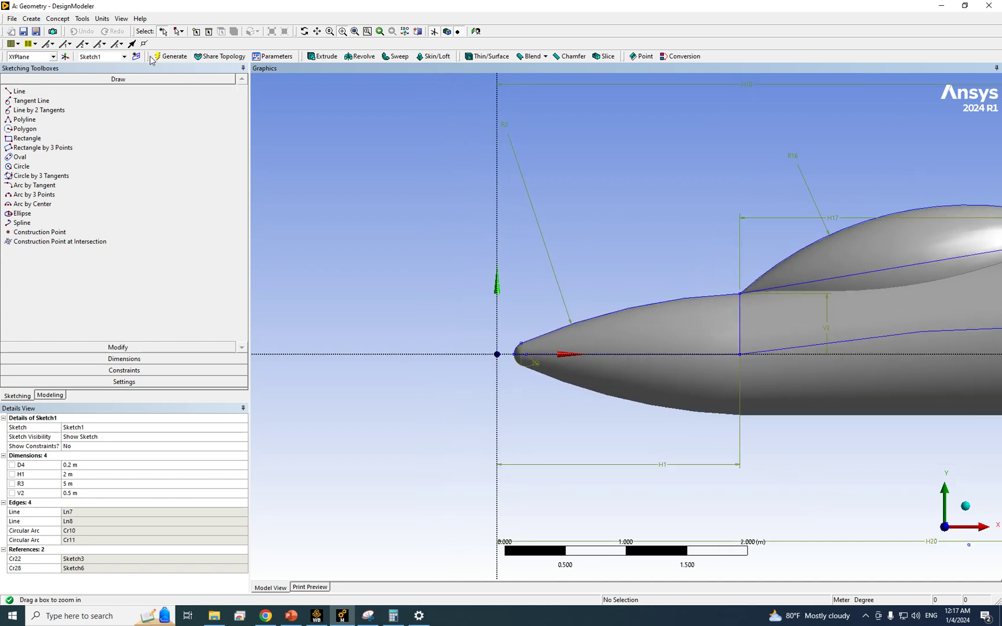
scroll(603, 342, down, 4)
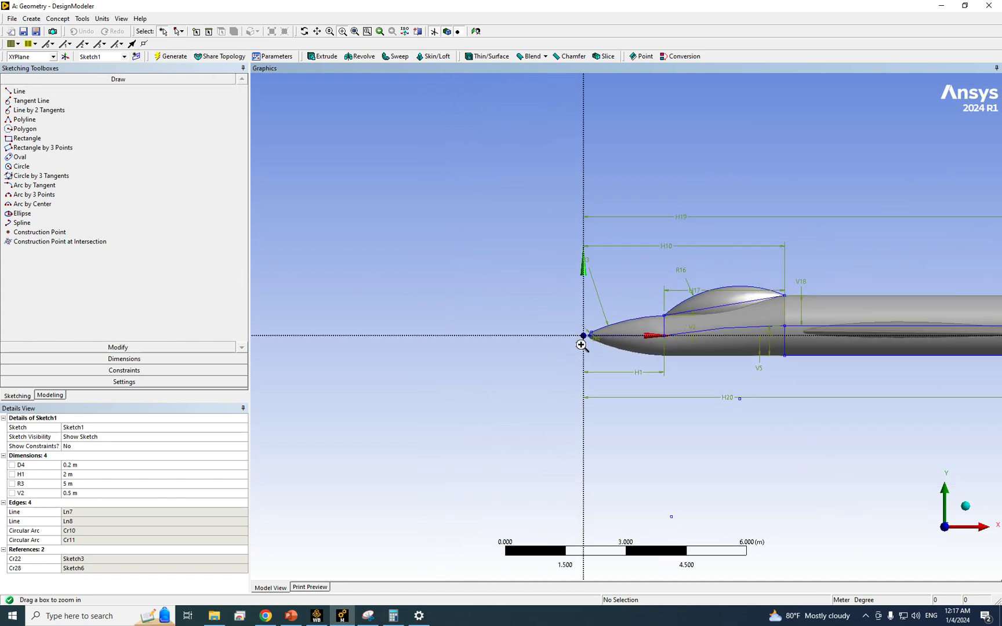
scroll(826, 325, down, 1)
drag(447, 217, 896, 401)
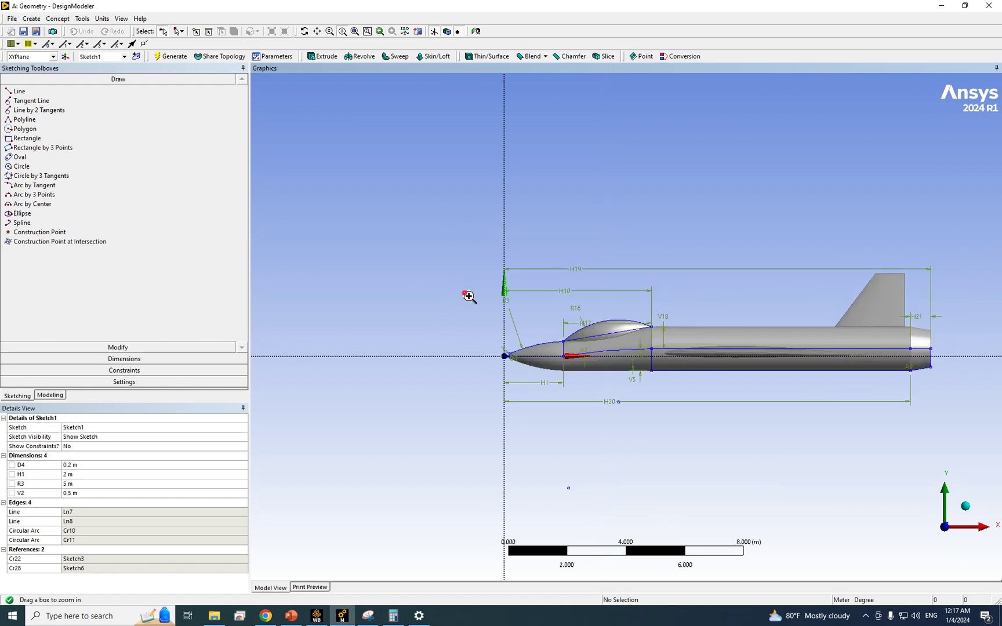
drag(468, 293, 618, 419)
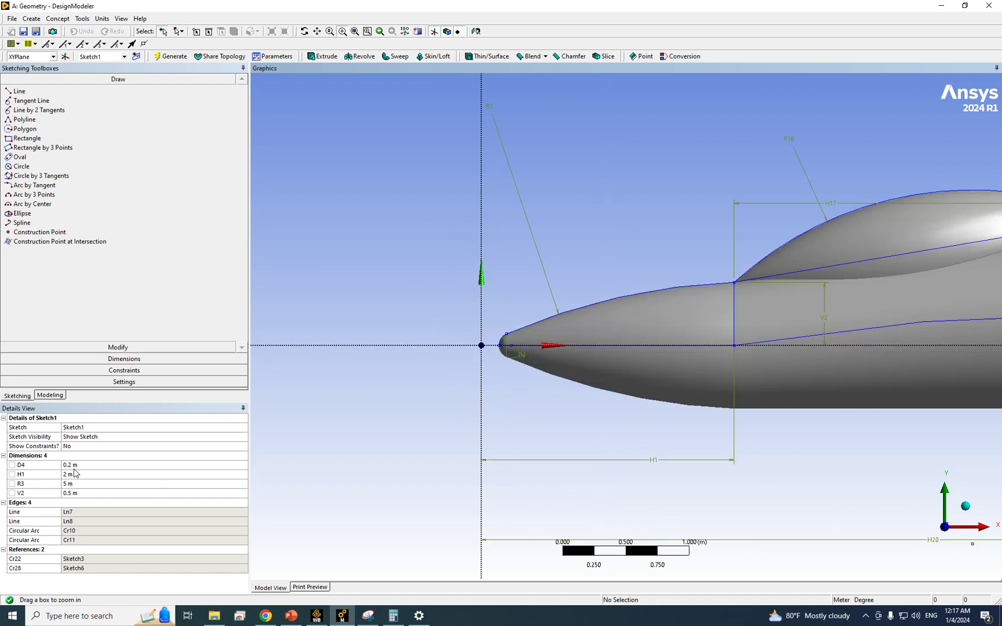
Inspect the nose sketch's D4 and H1 dimensions and check where the nose sits on the whole aircraft.
click(81, 465)
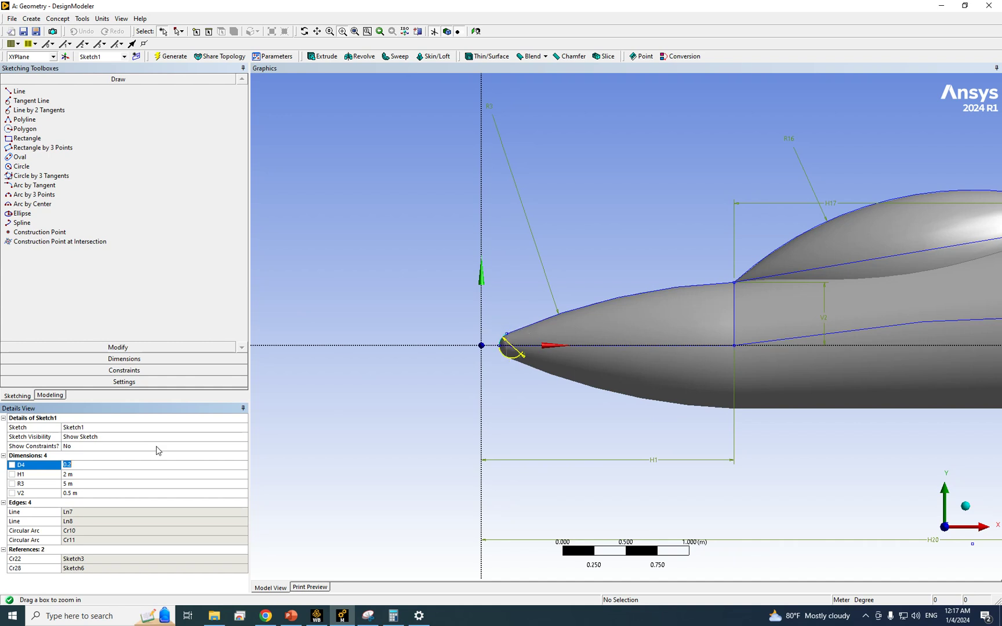
click(95, 474)
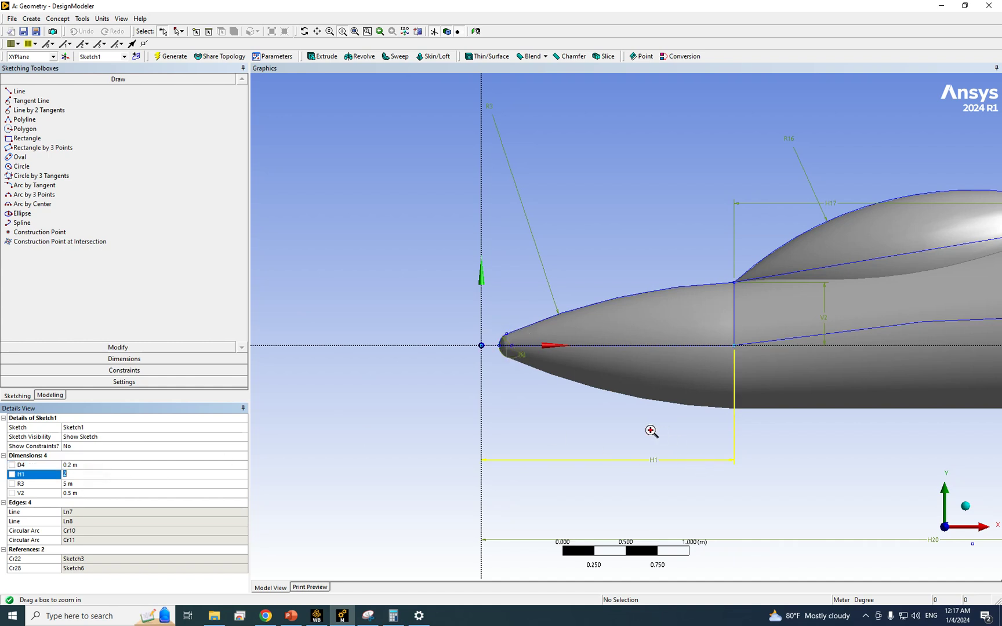
scroll(602, 432, down, 5)
scroll(627, 399, down, 4)
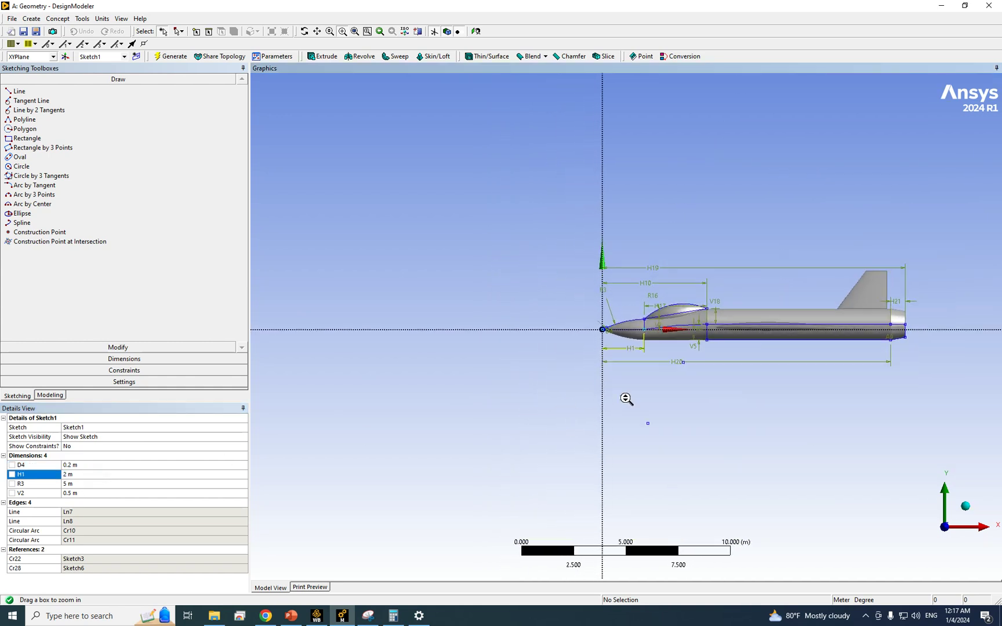
middle_drag(806, 358, 618, 344)
drag(571, 235, 873, 429)
middle_drag(783, 414, 807, 309)
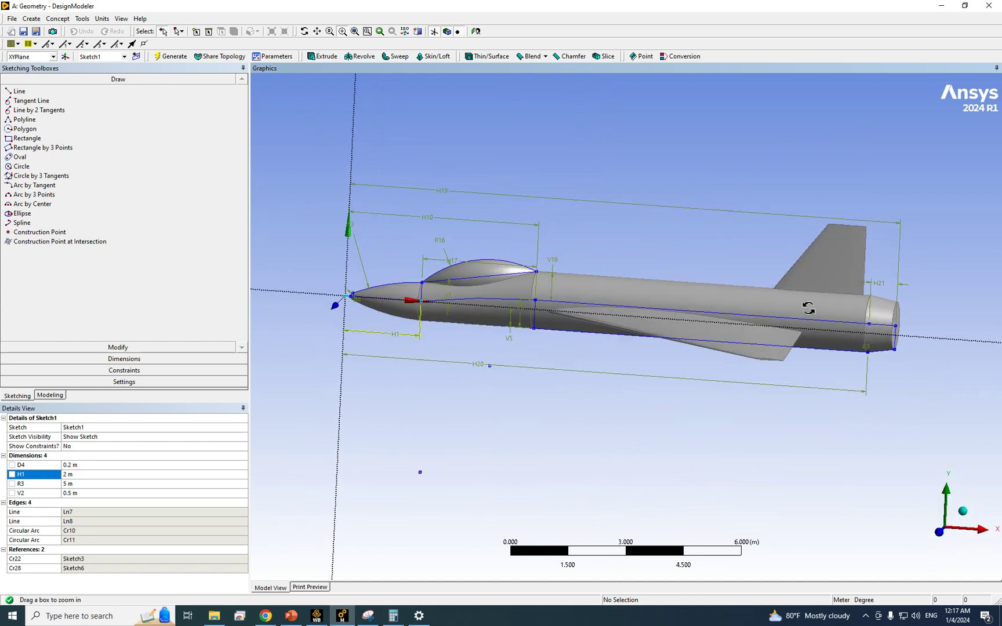
Switch to Workbench, add a standalone Geometry system below the existing one and start a new DesignModeler geometry in it.
click(317, 616)
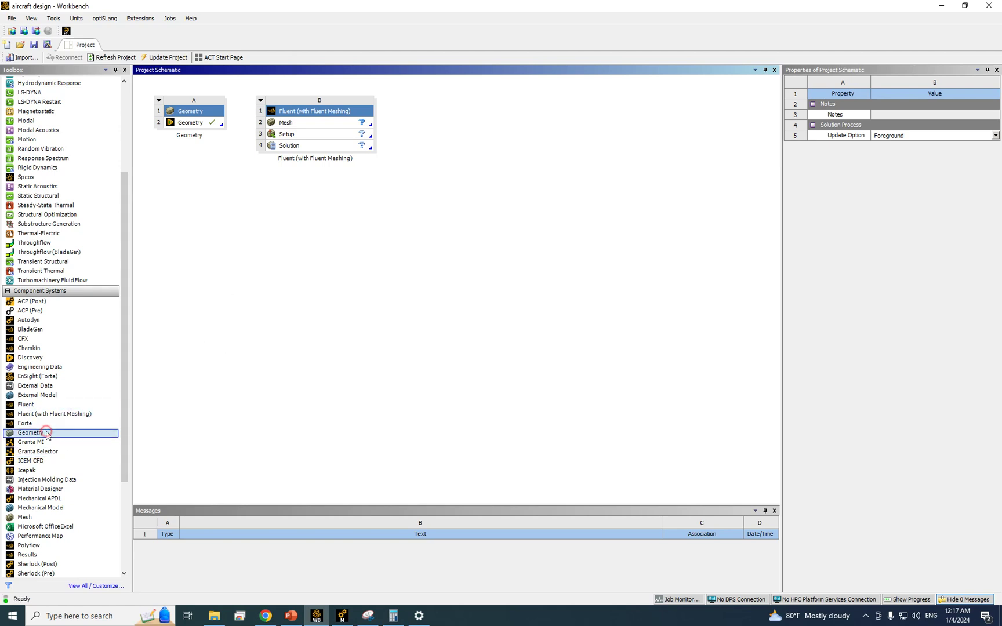
drag(45, 433, 46, 436)
drag(182, 173, 186, 195)
right_click(208, 225)
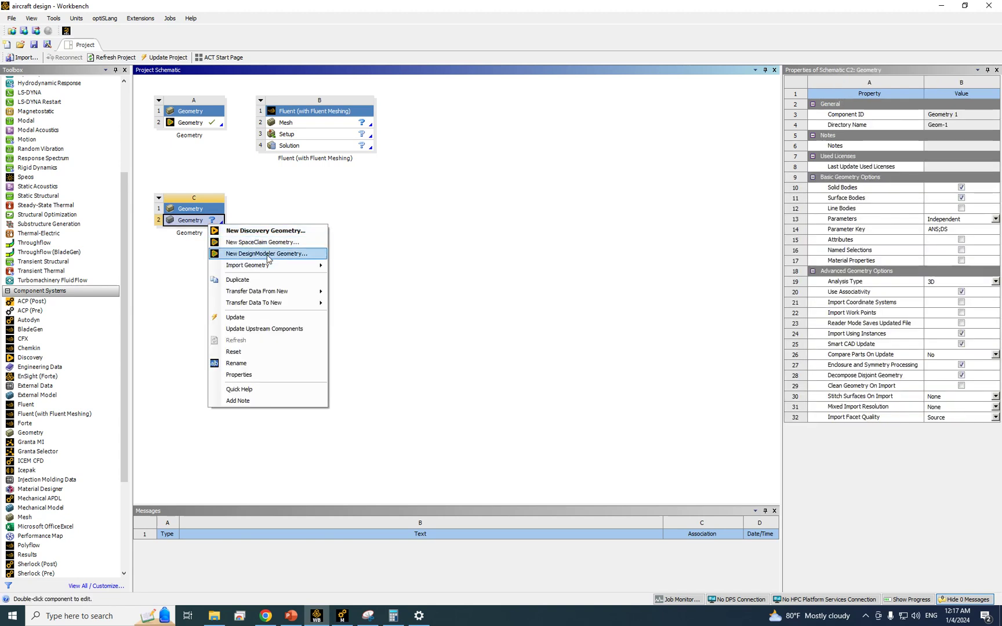
click(268, 255)
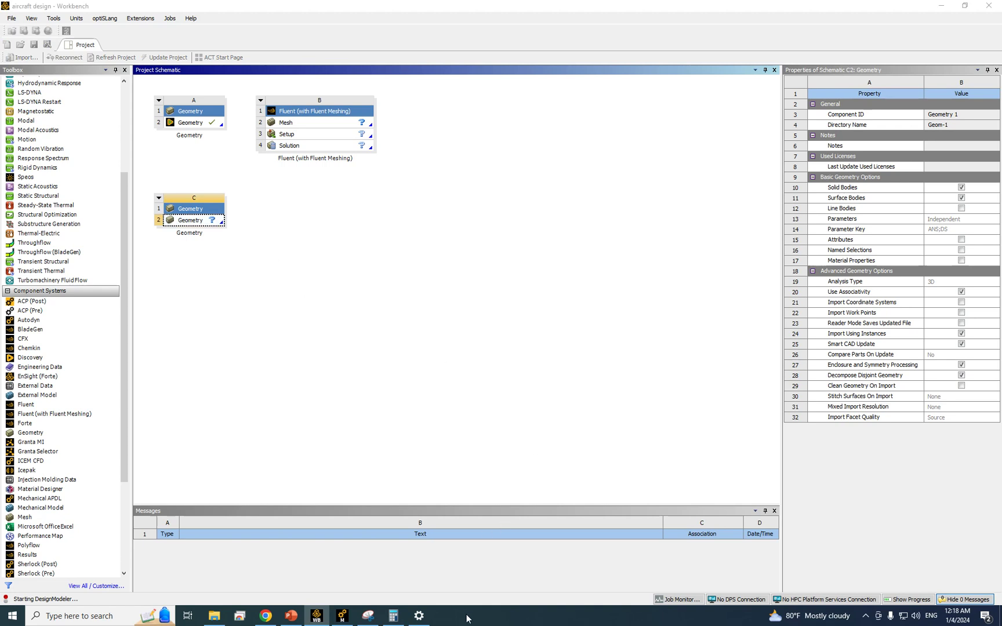
mouse_move(367, 615)
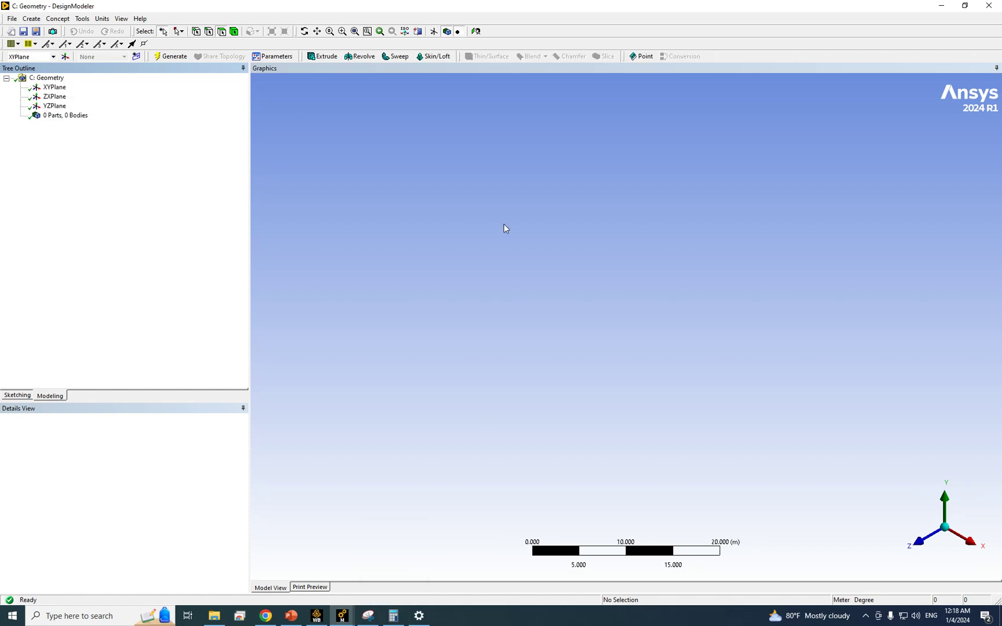
Create a new sketch on the XY plane and open it for sketching, viewed square-on around the origin.
click(51, 88)
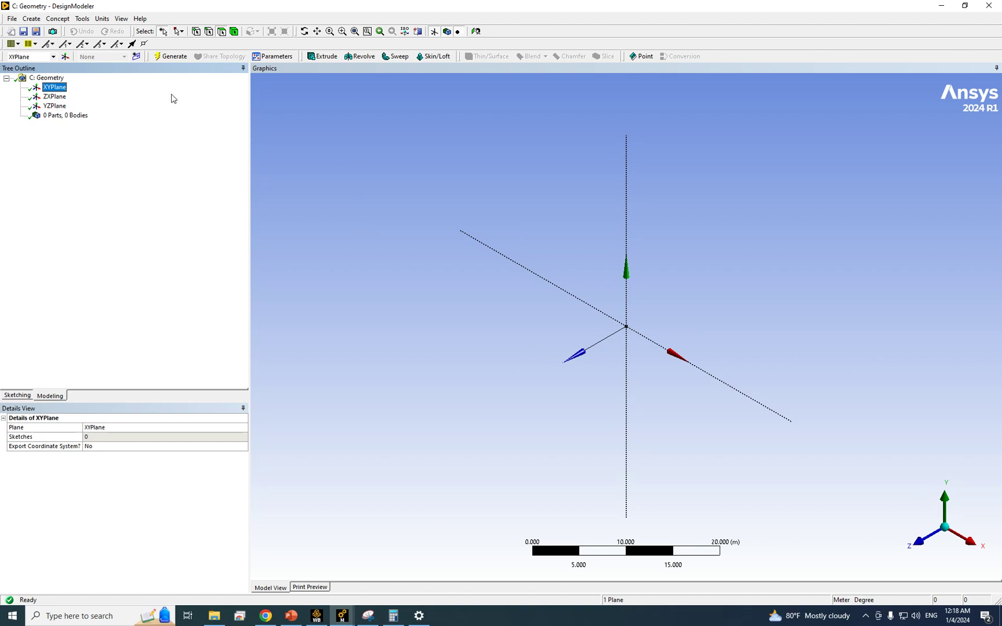
click(137, 59)
click(65, 97)
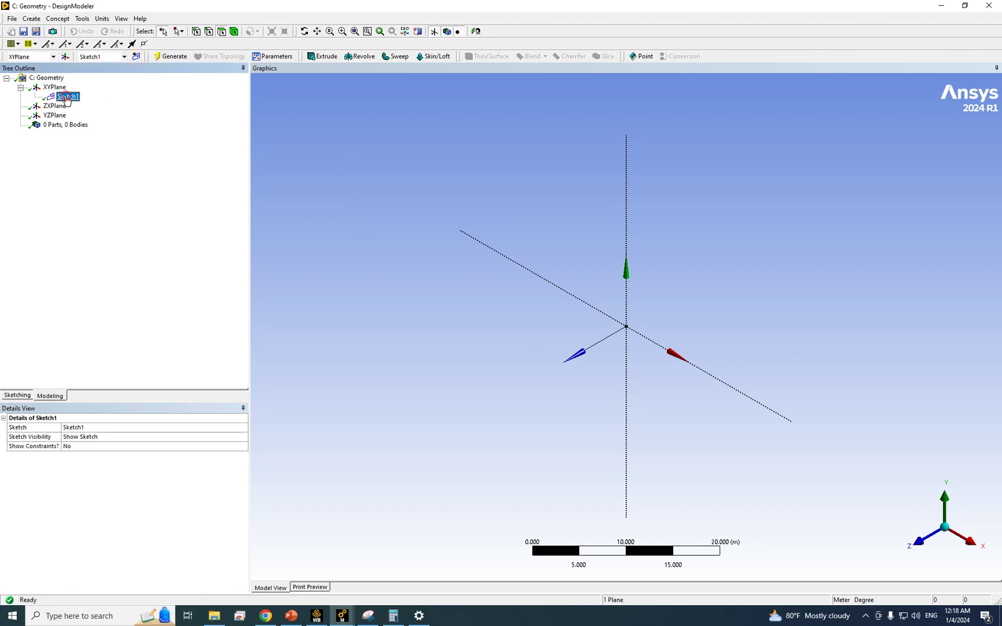
click(17, 396)
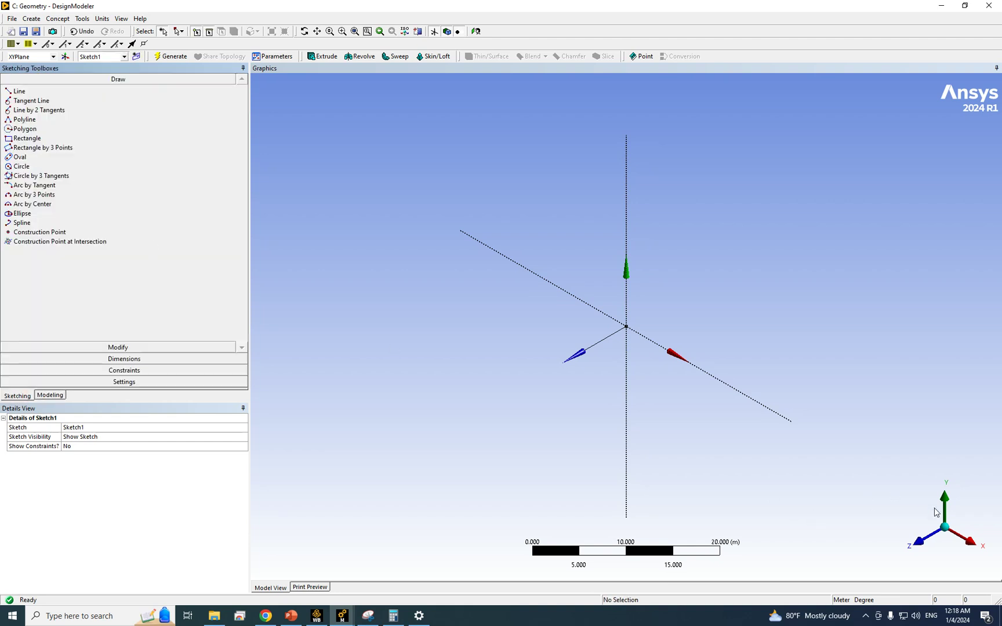
click(921, 547)
click(341, 33)
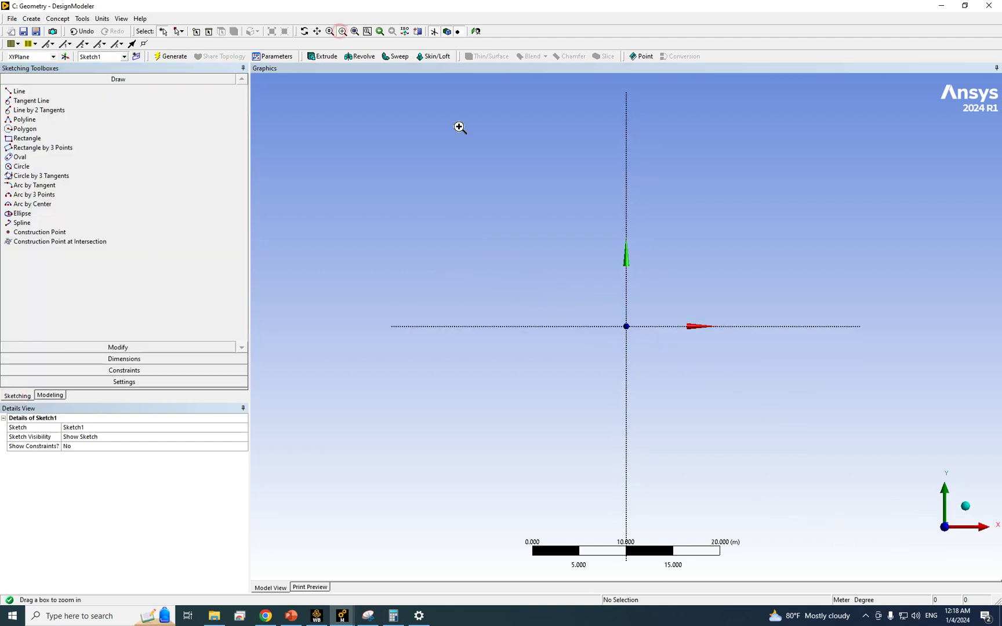
drag(582, 307, 783, 390)
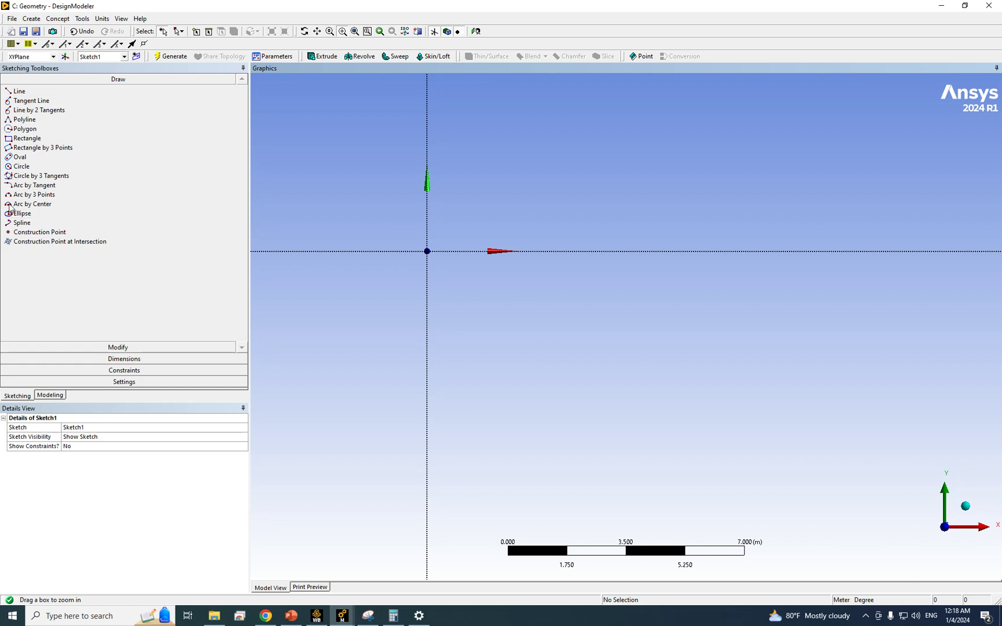
Draw a horizontal line about 3.1 m long from the origin along the X axis and a vertical line about 1.9 m up from its end.
click(19, 91)
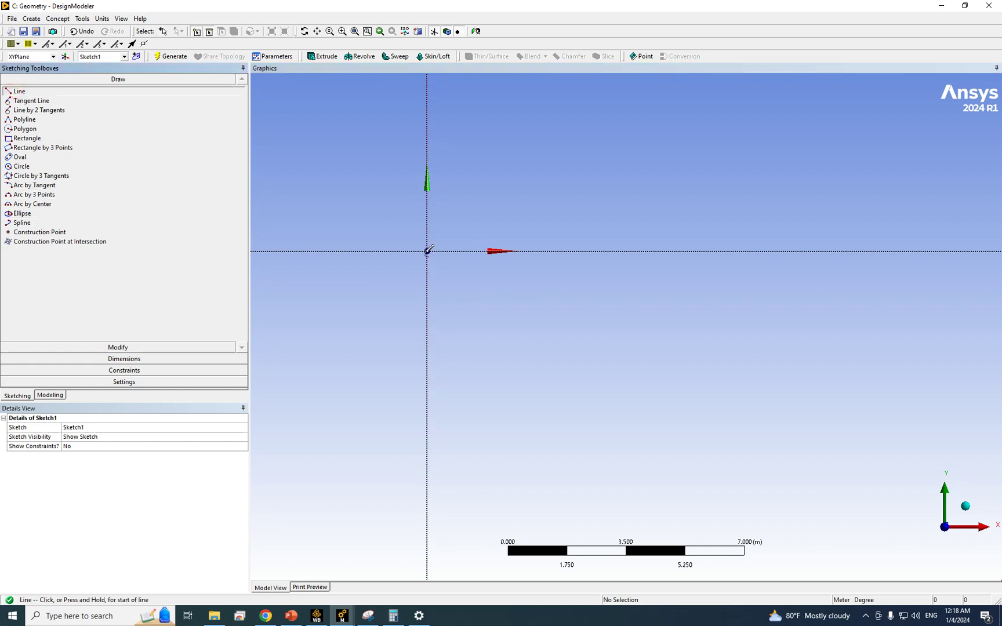
click(427, 251)
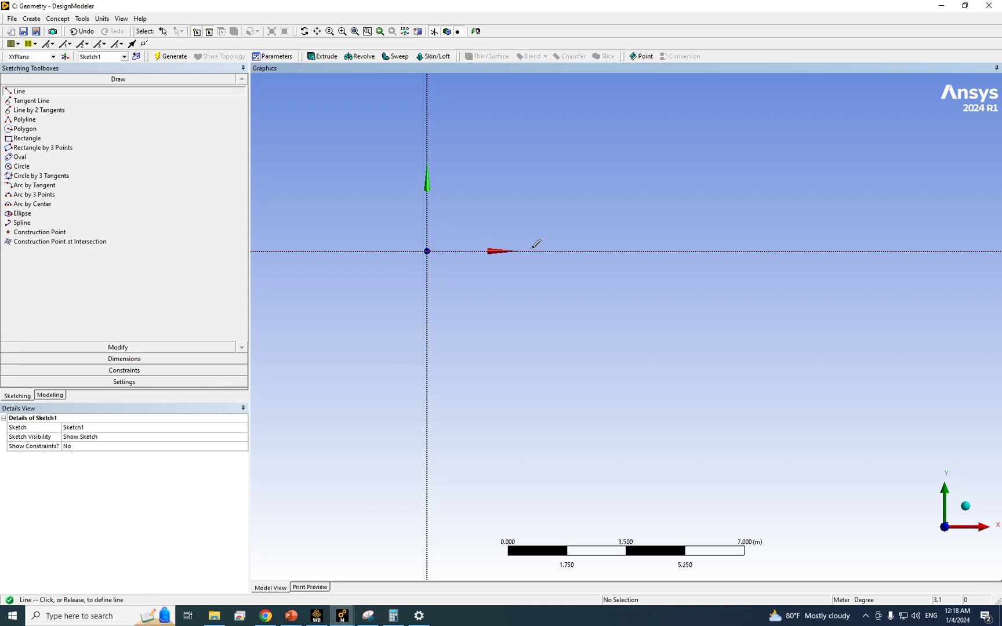
click(535, 250)
click(534, 251)
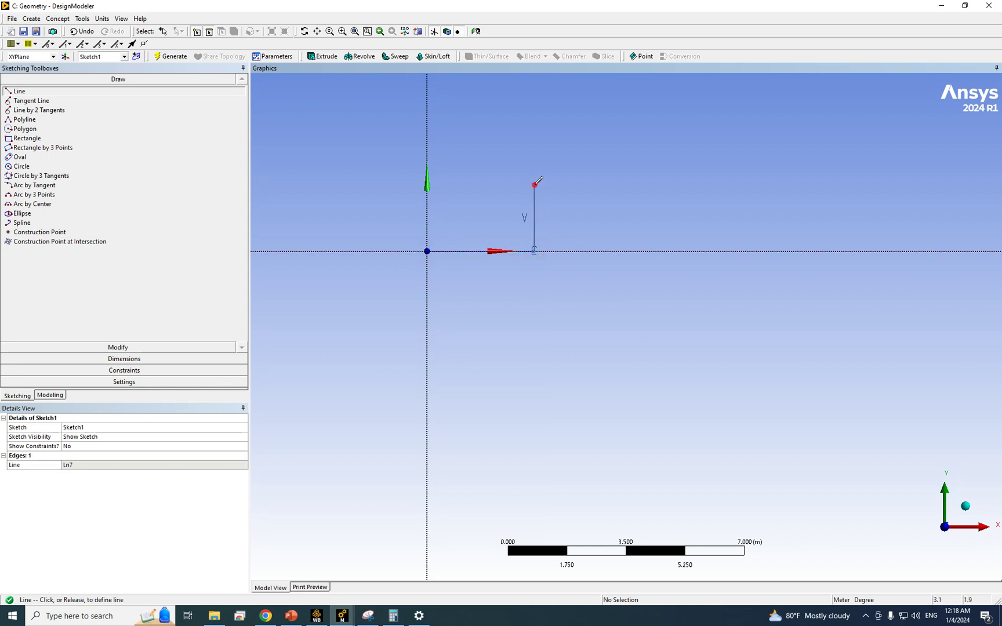
click(535, 184)
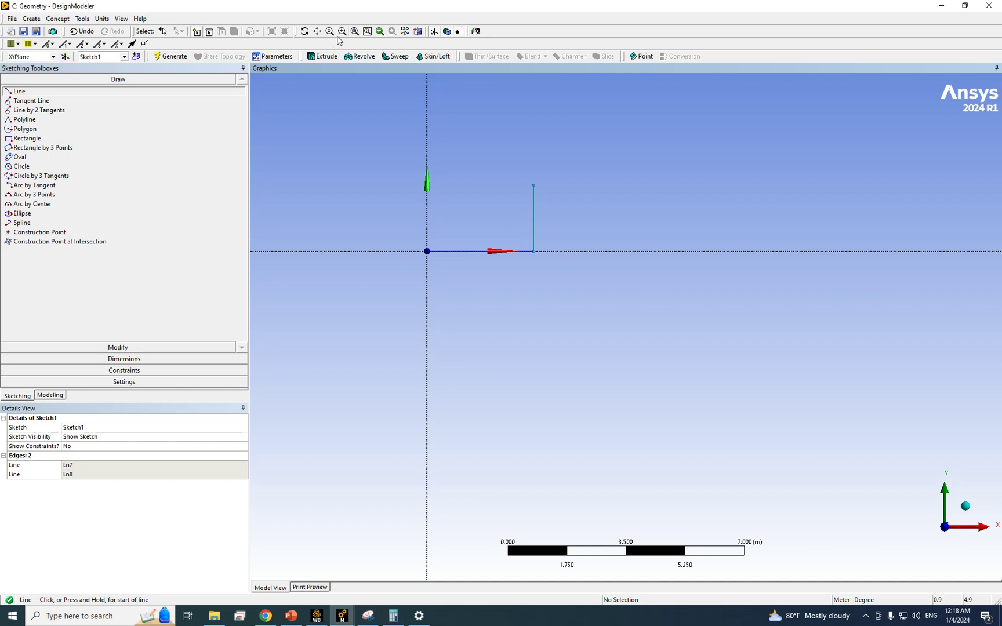
Add a horizontal dimension between the Y axis and the vertical line of the nose sketch.
click(342, 31)
mouse_move(524, 239)
mouse_down()
mouse_move(549, 273)
mouse_move(626, 311)
mouse_up()
drag(593, 272, 655, 308)
drag(471, 233, 480, 279)
scroll(483, 272, up, 15)
scroll(587, 288, up, 12)
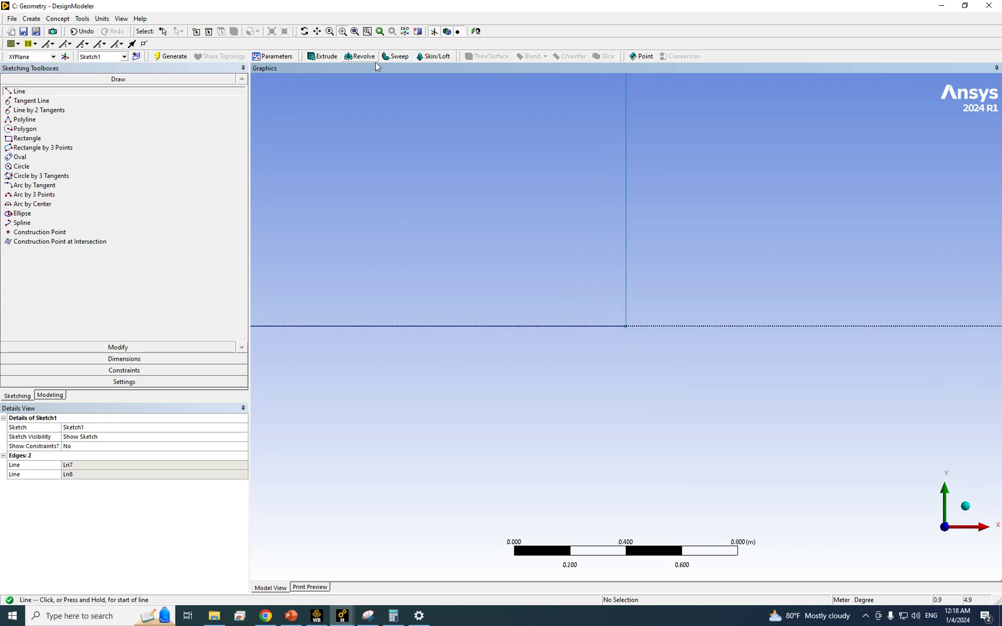
click(354, 33)
scroll(465, 457, up, 4)
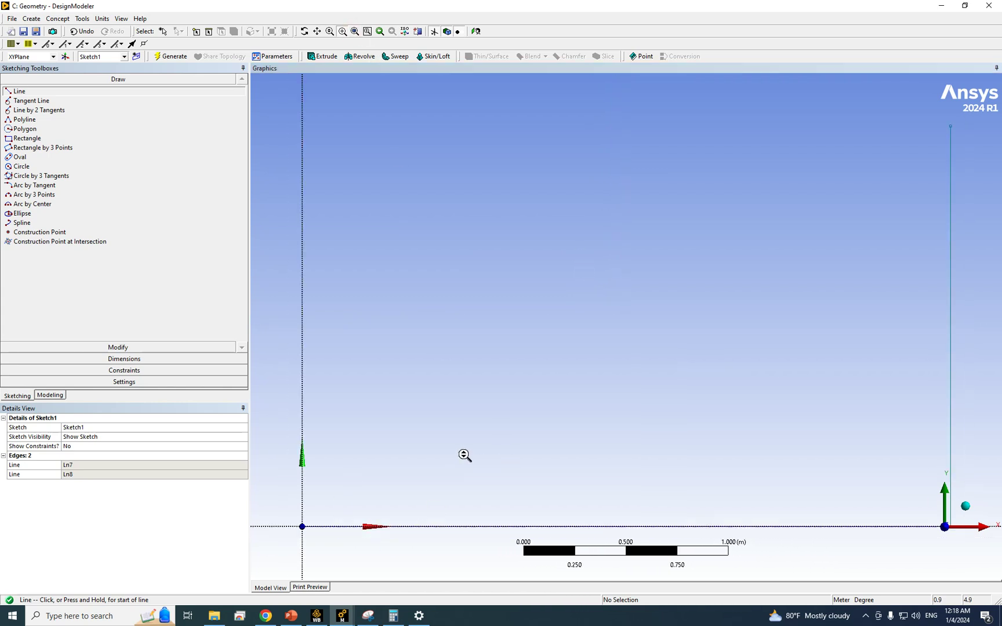
click(131, 360)
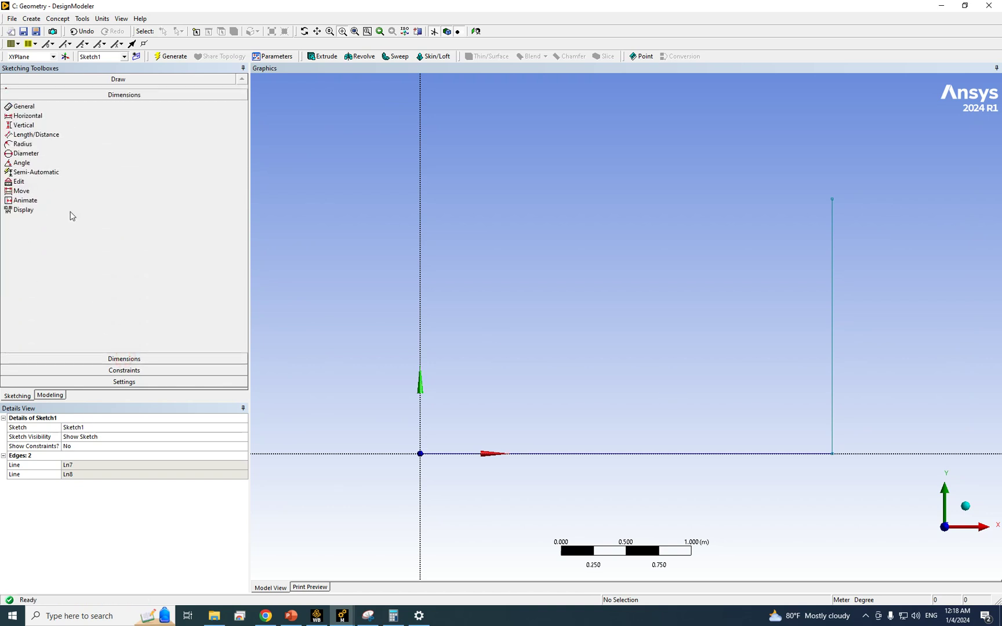
click(32, 124)
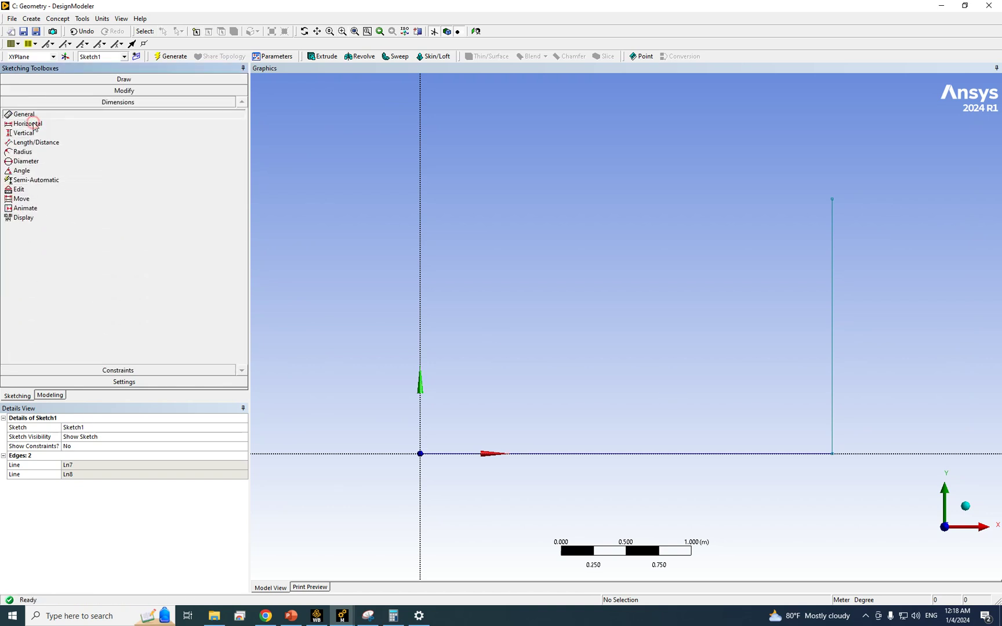
click(832, 387)
click(420, 349)
click(617, 268)
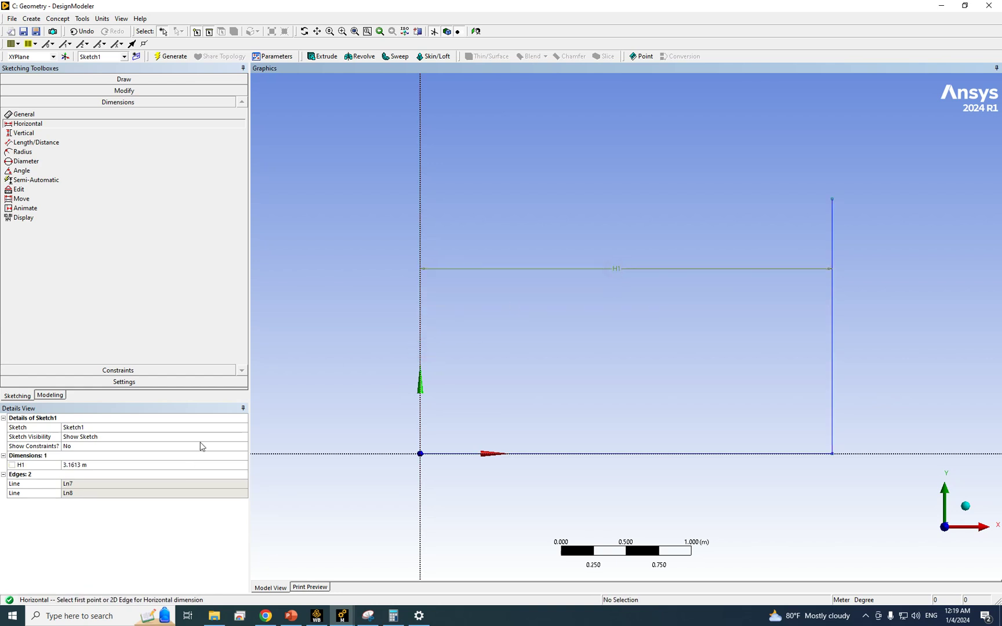
Check the nose length in the original aircraft geometry and set the new sketch's horizontal dimension H1 to 2 m.
click(86, 471)
click(341, 616)
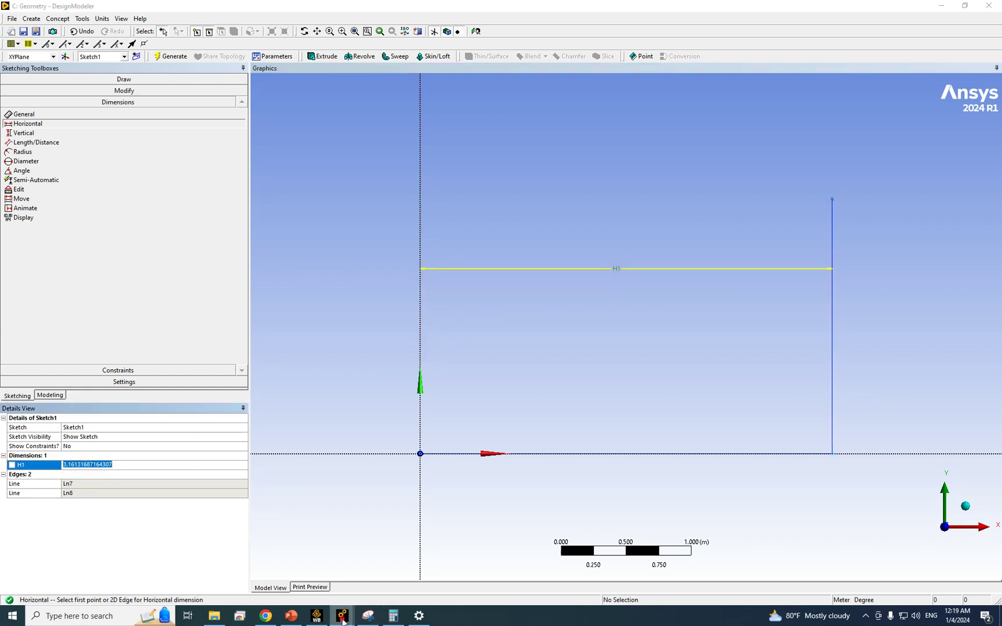
click(323, 558)
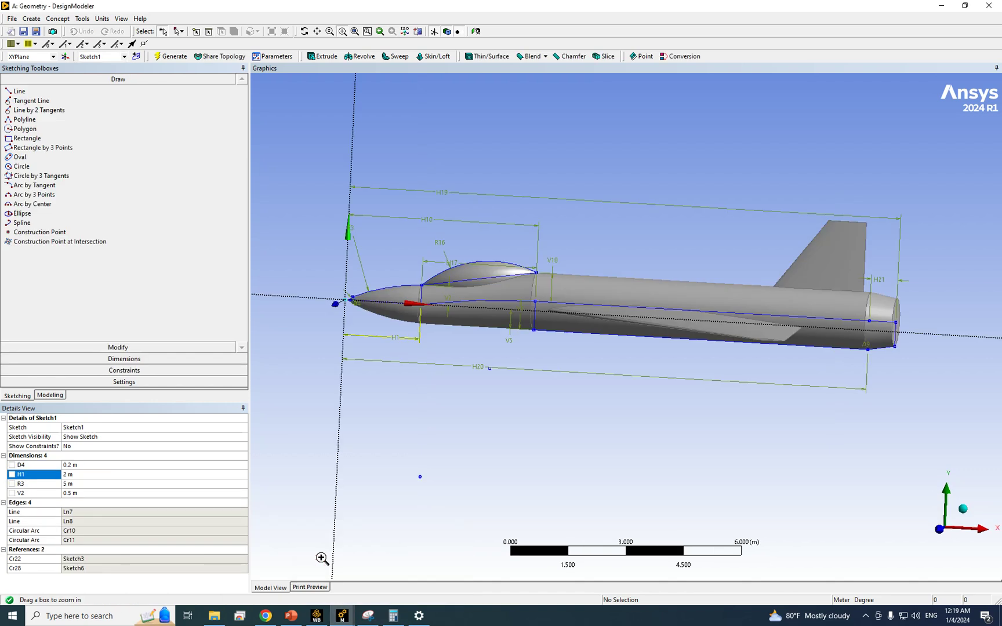
click(80, 474)
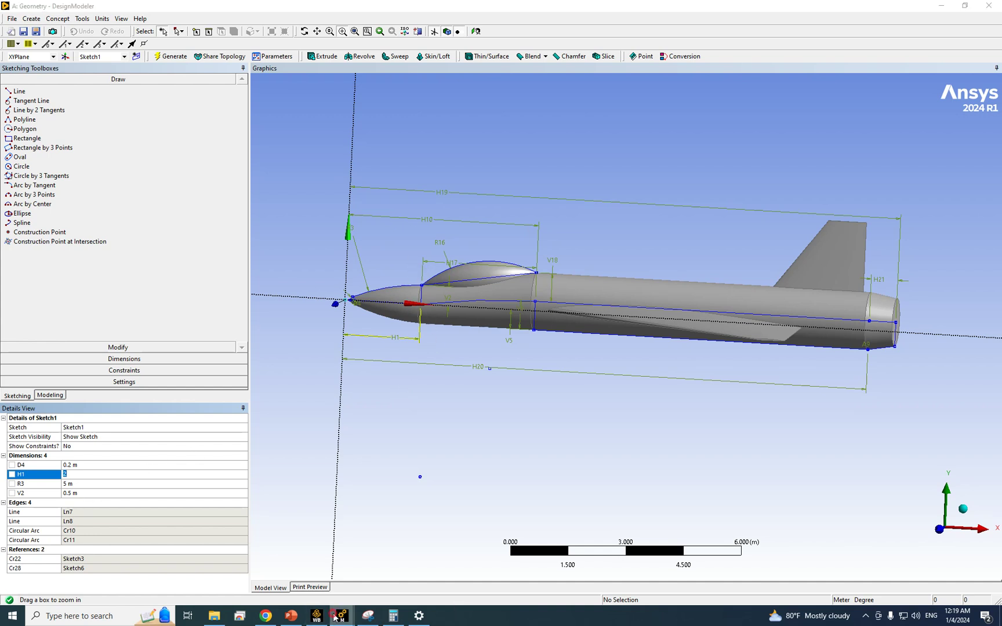
mouse_move(342, 616)
click(432, 596)
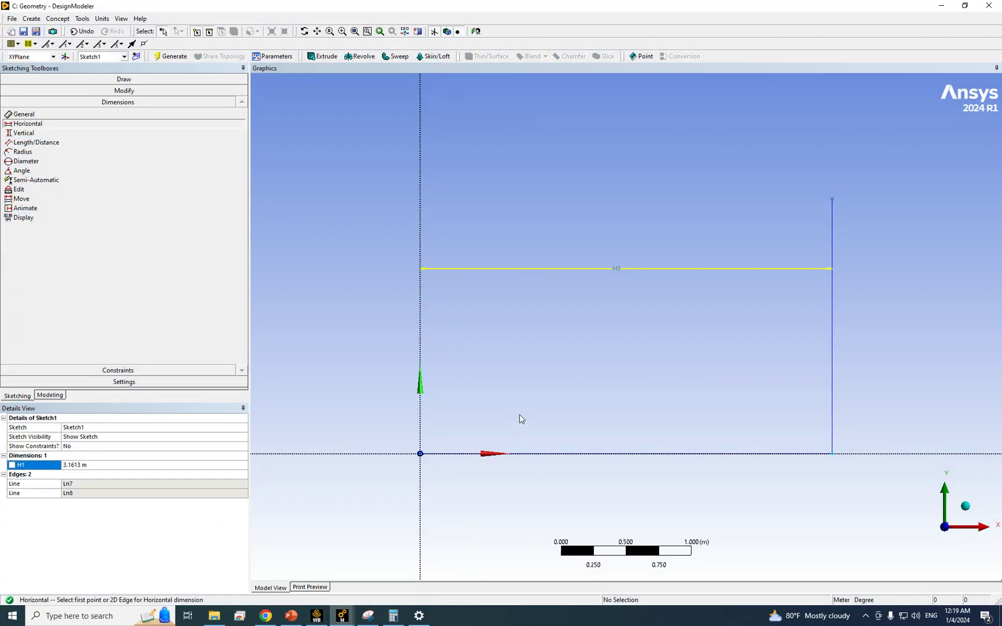
click(543, 401)
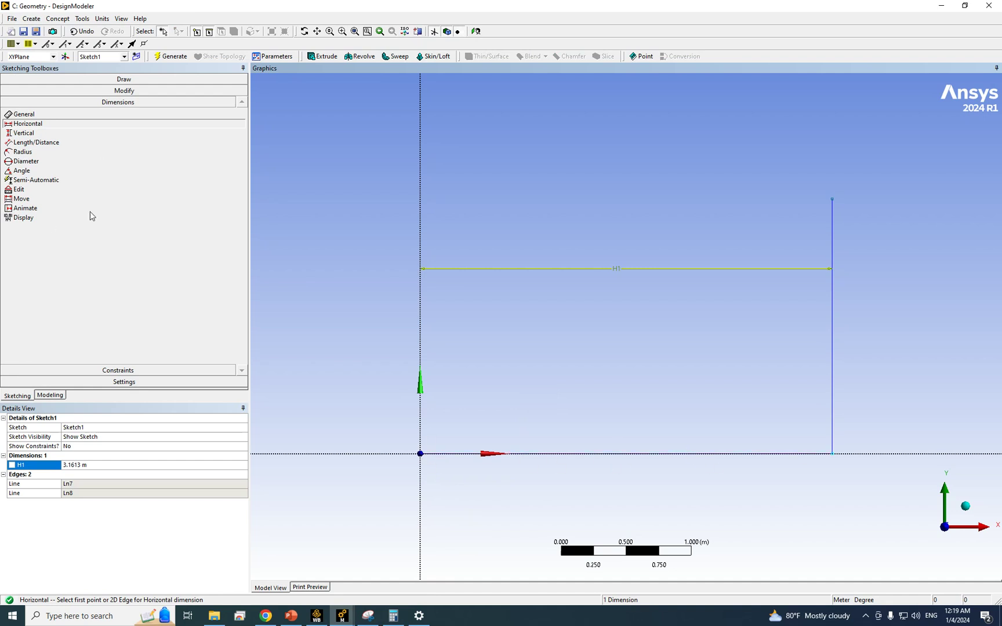
click(69, 464)
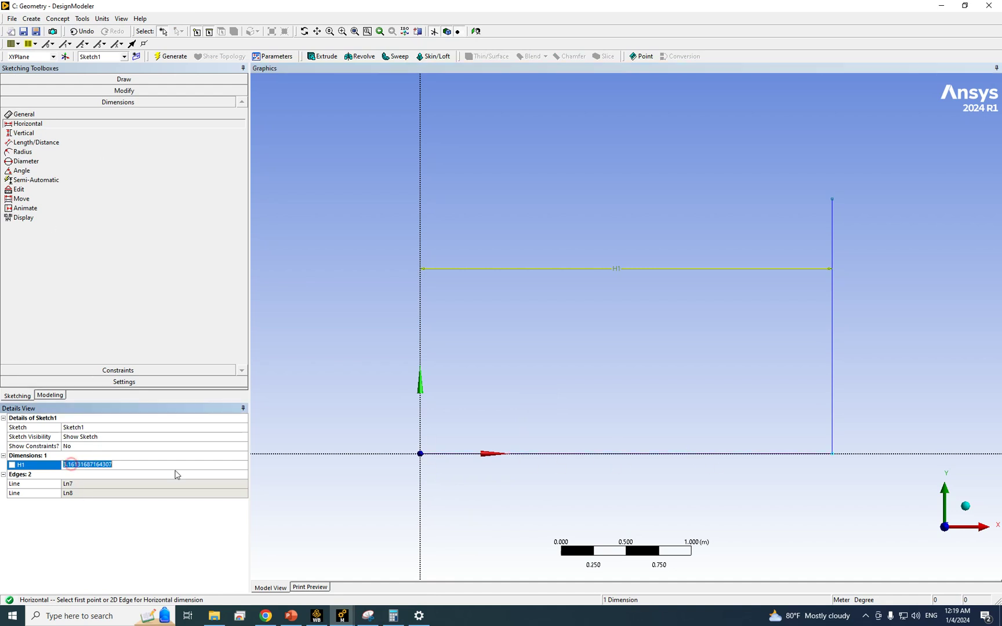
text(2)
key(Return)
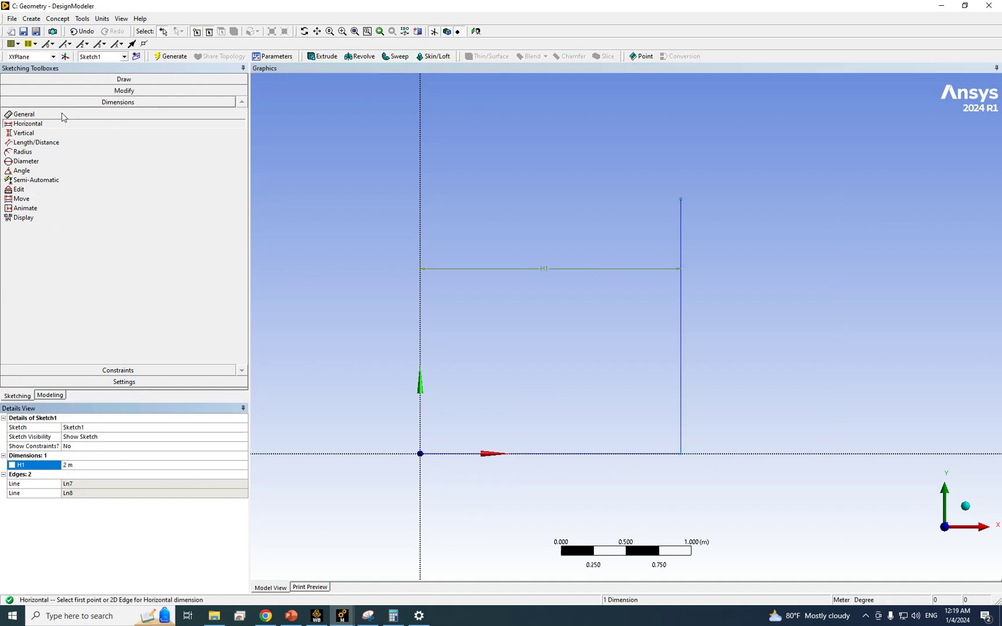
Add a vertical dimension between the endpoints of the vertical line and set it to 0.5 m.
click(49, 133)
click(681, 200)
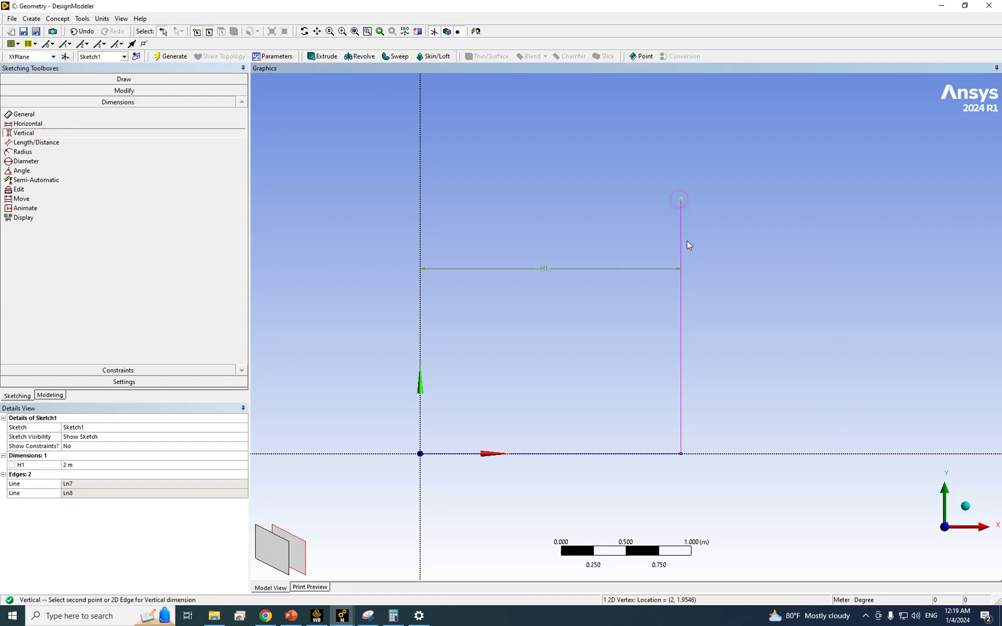
click(680, 454)
click(693, 375)
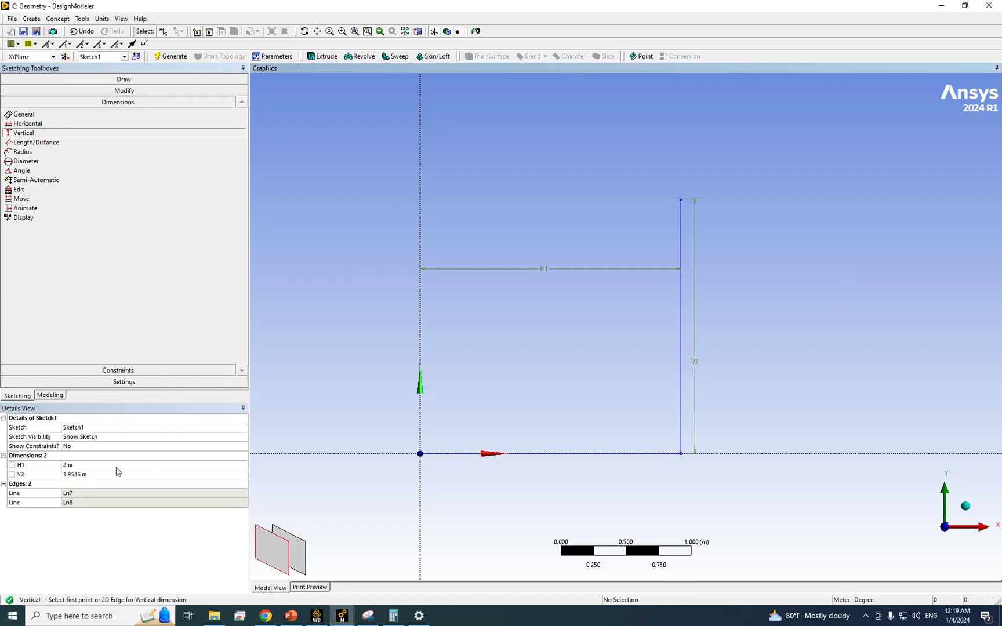
click(89, 475)
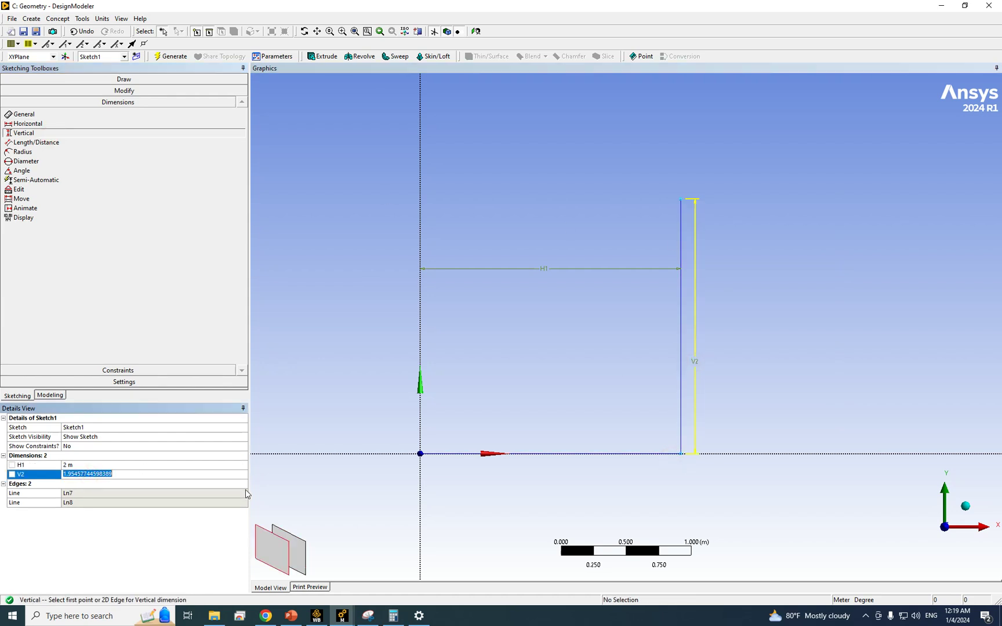
text(0.5)
key(Return)
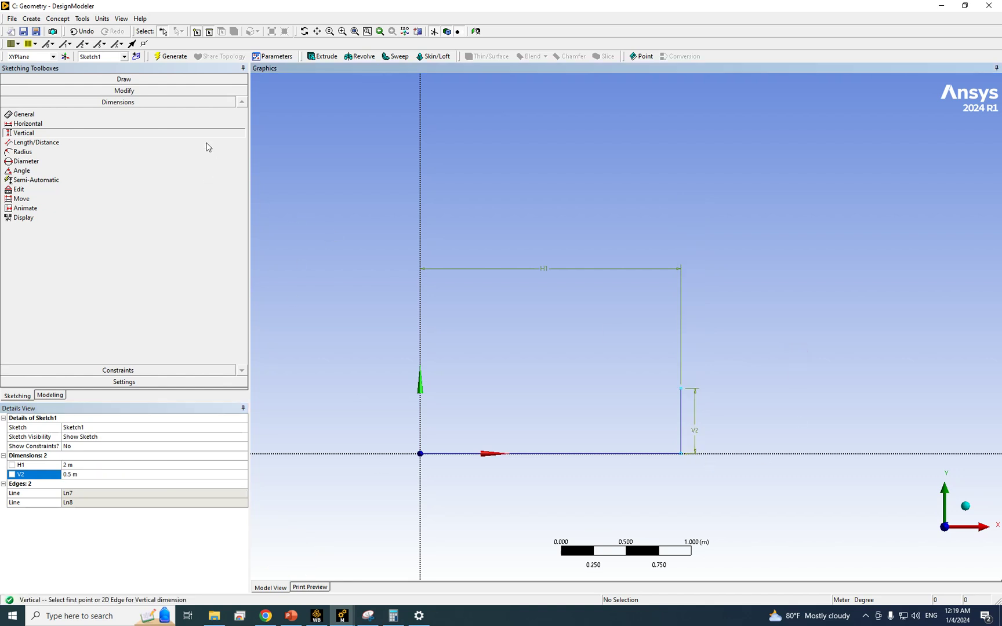
Try an Arc by Tangent from the origin to the upper end of the vertical line, and undo it.
click(119, 79)
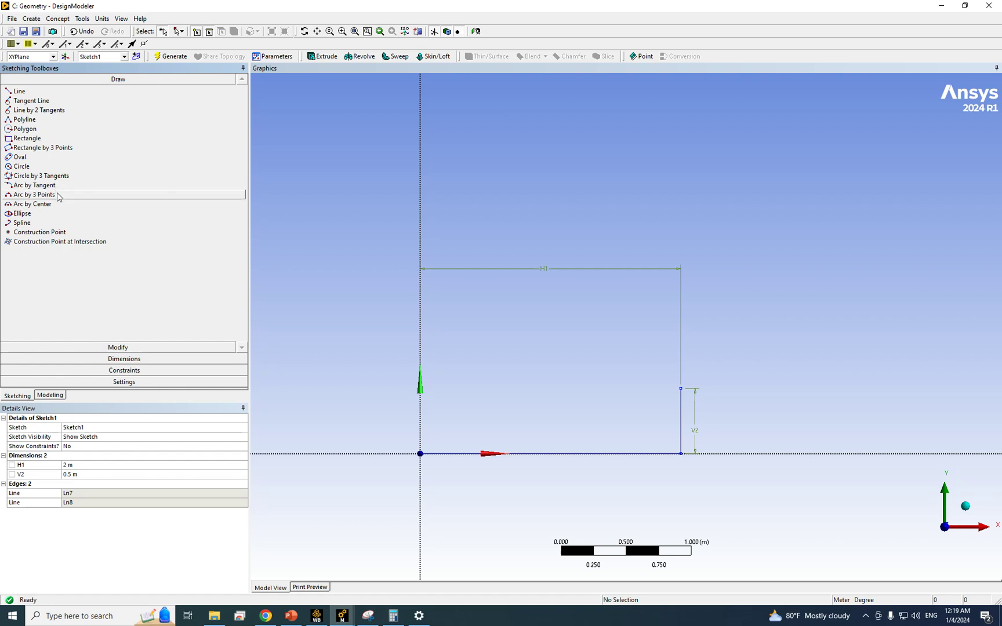
click(58, 186)
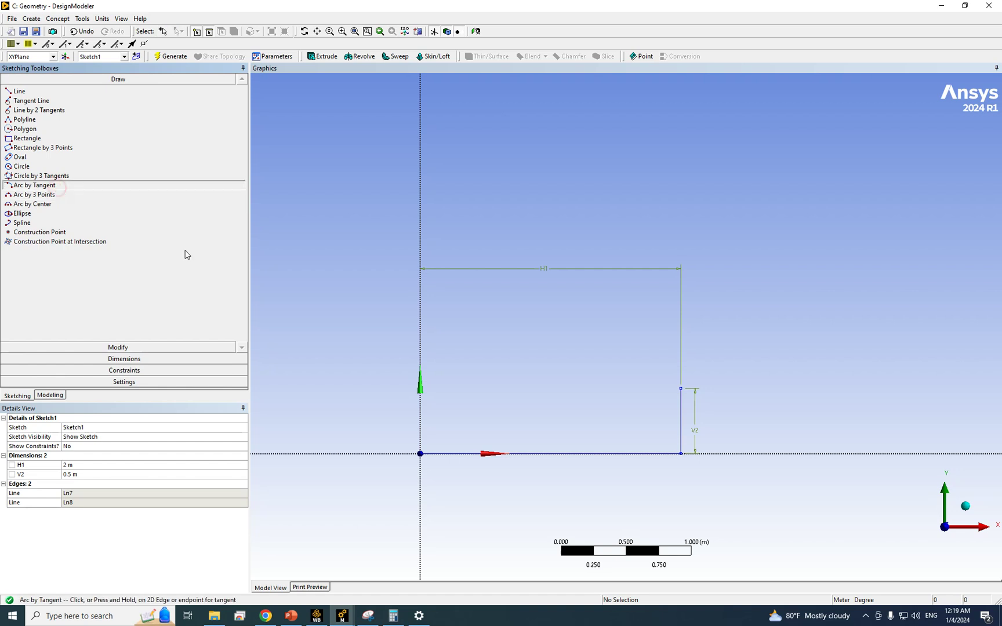
click(421, 453)
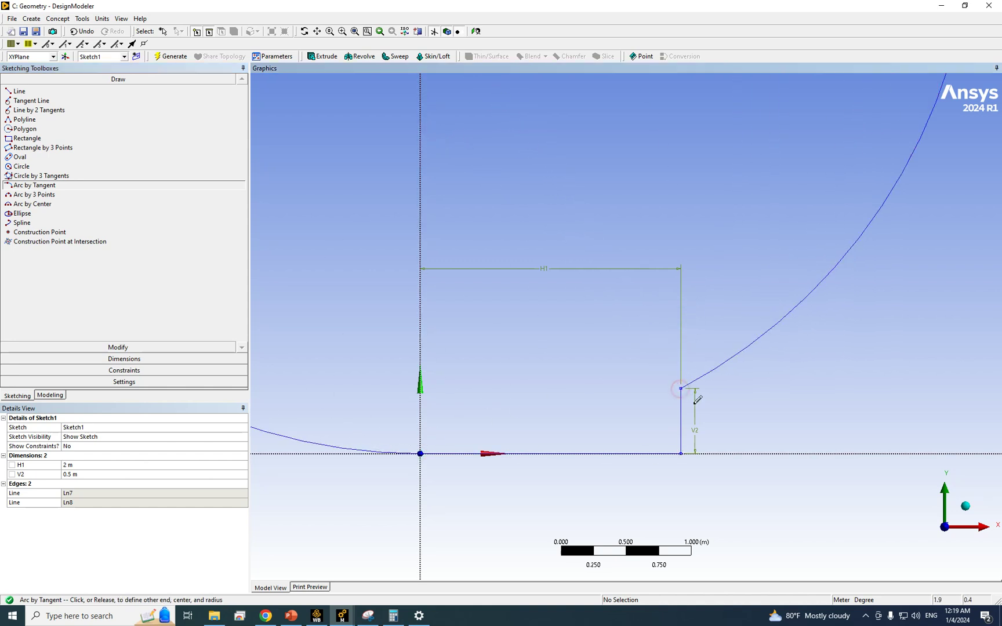
click(681, 388)
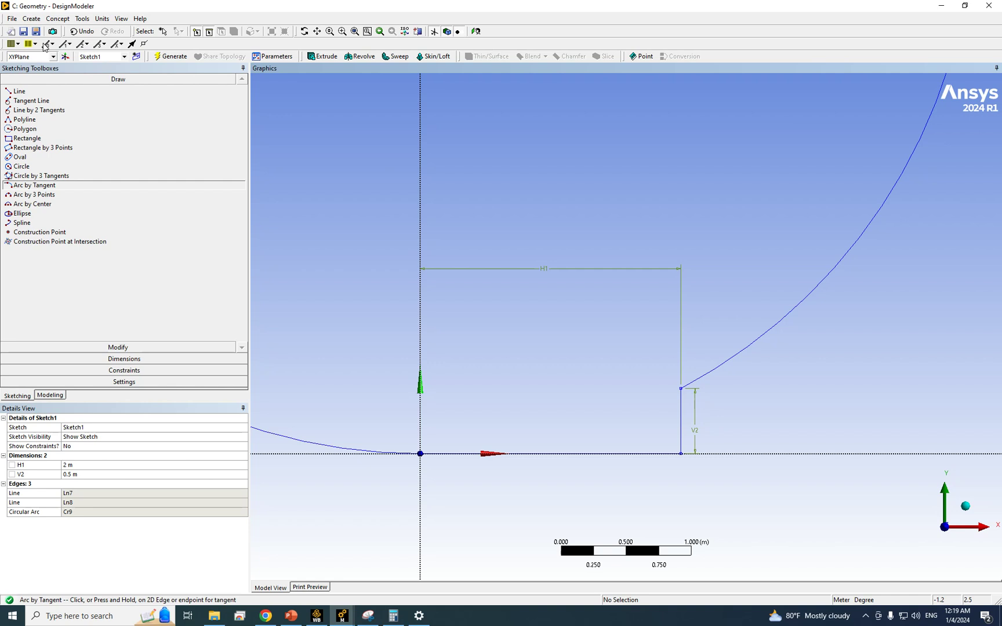
click(81, 31)
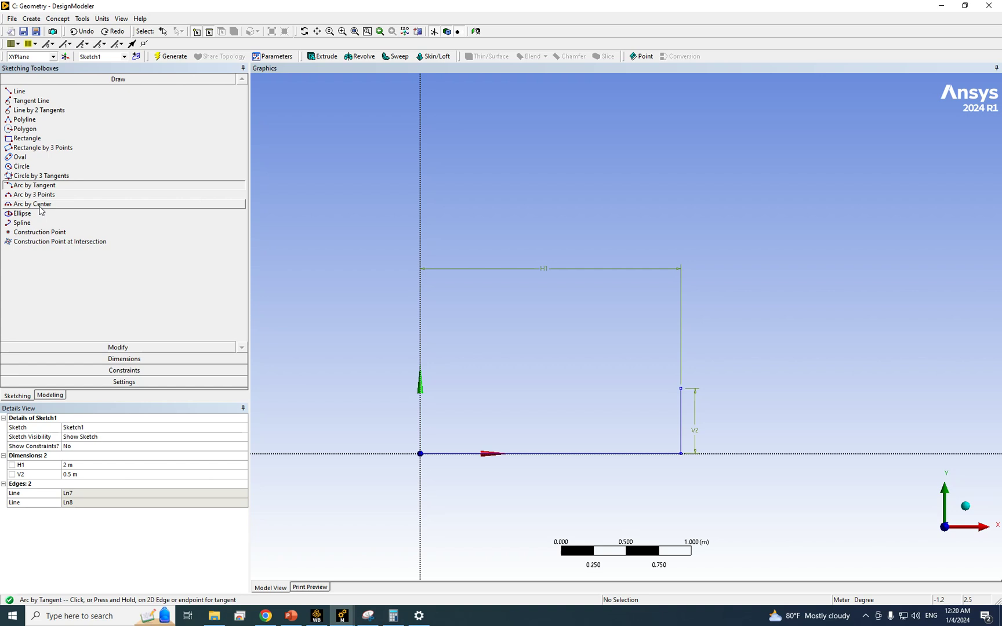
Draw an upward-bulging Arc by 3 Points from the origin to the upper end of the vertical line.
click(38, 195)
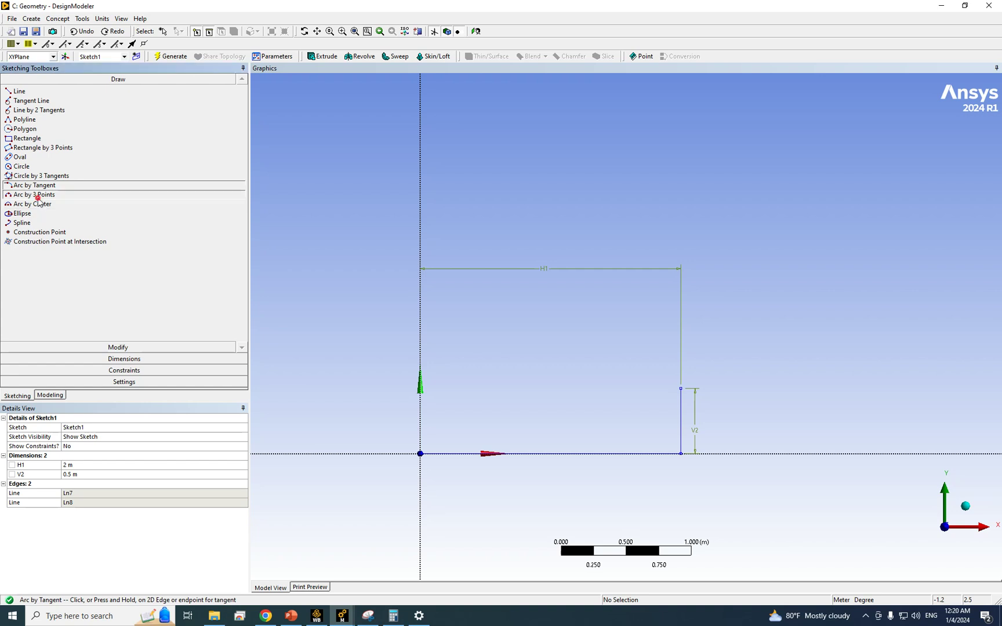
click(421, 453)
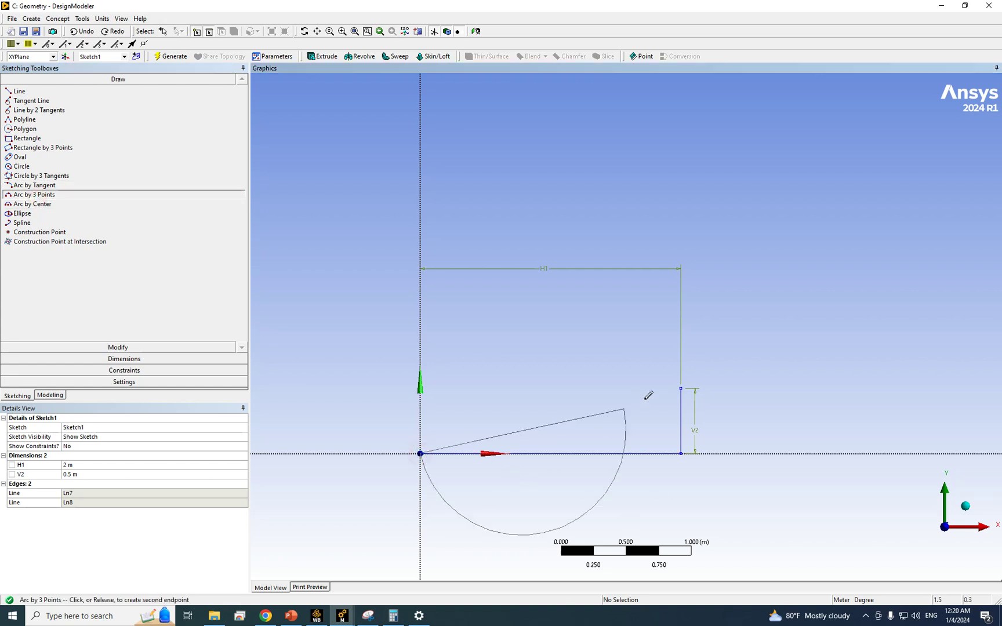
click(681, 388)
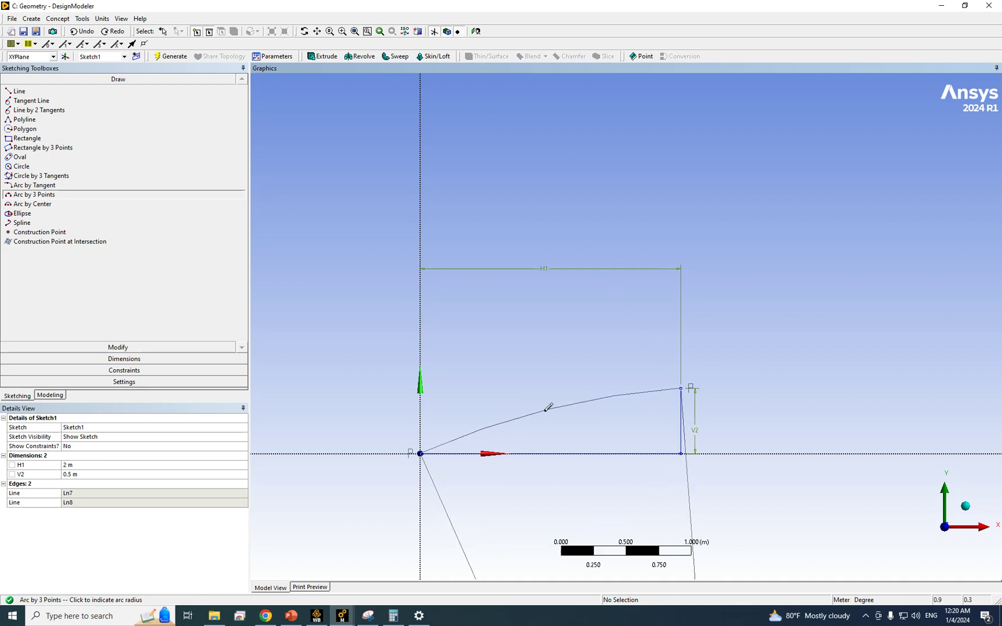
click(542, 403)
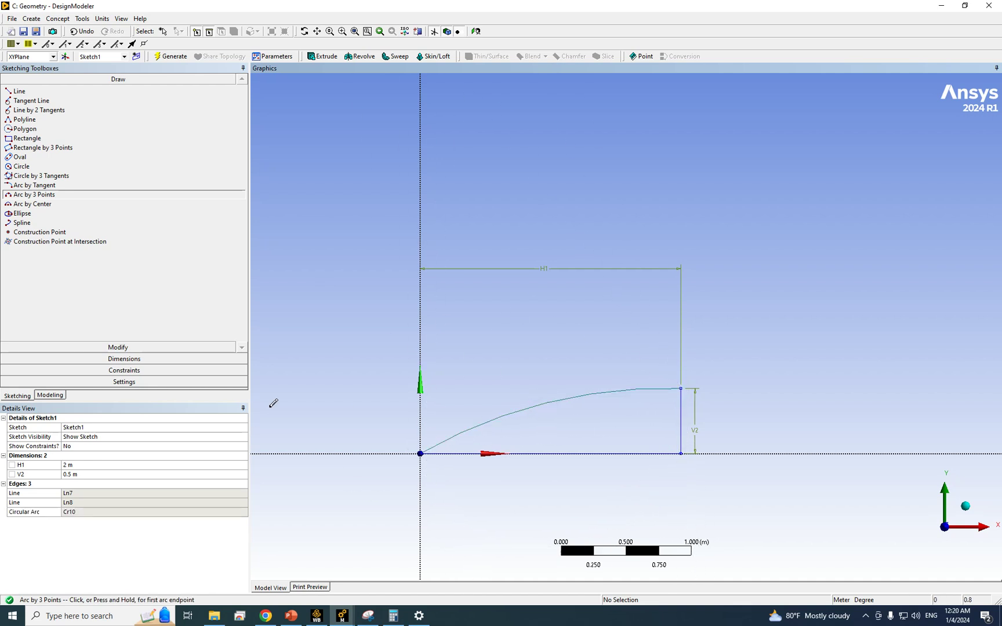
Add a radius dimension to the nose arc, placed above the curve.
click(133, 359)
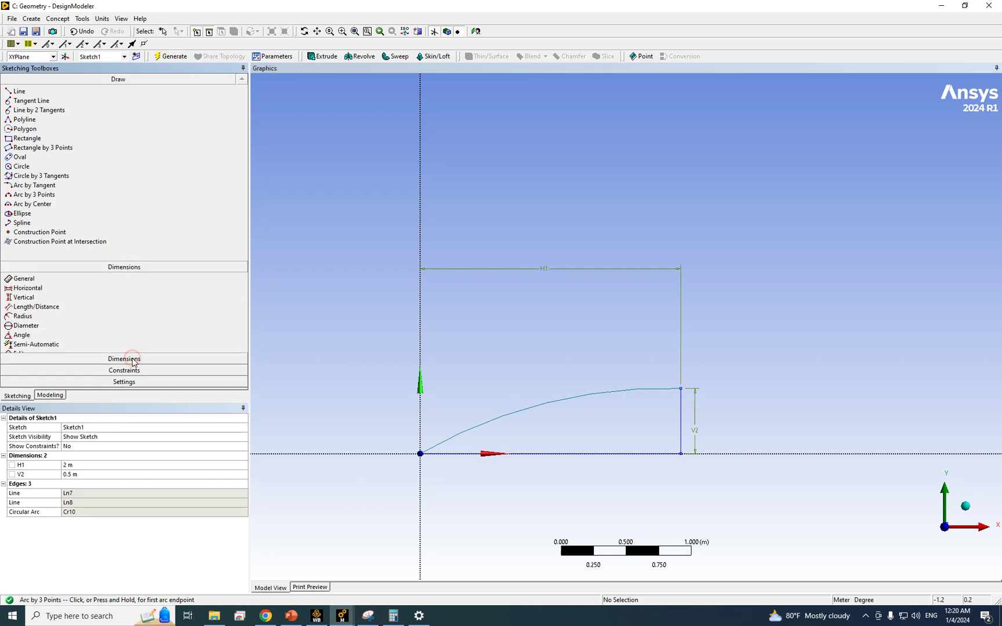
click(44, 152)
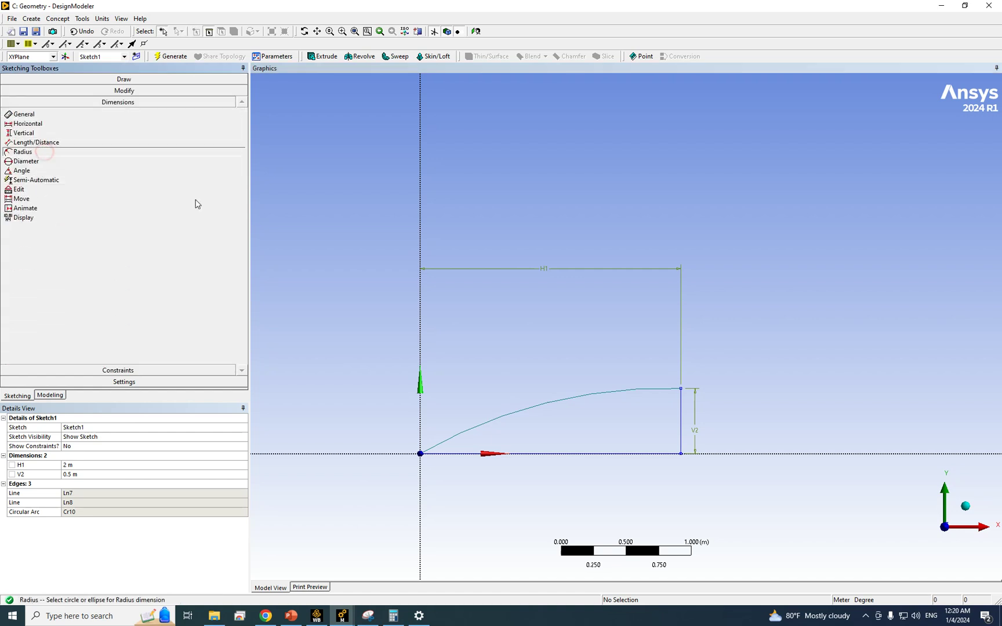
click(606, 396)
click(538, 352)
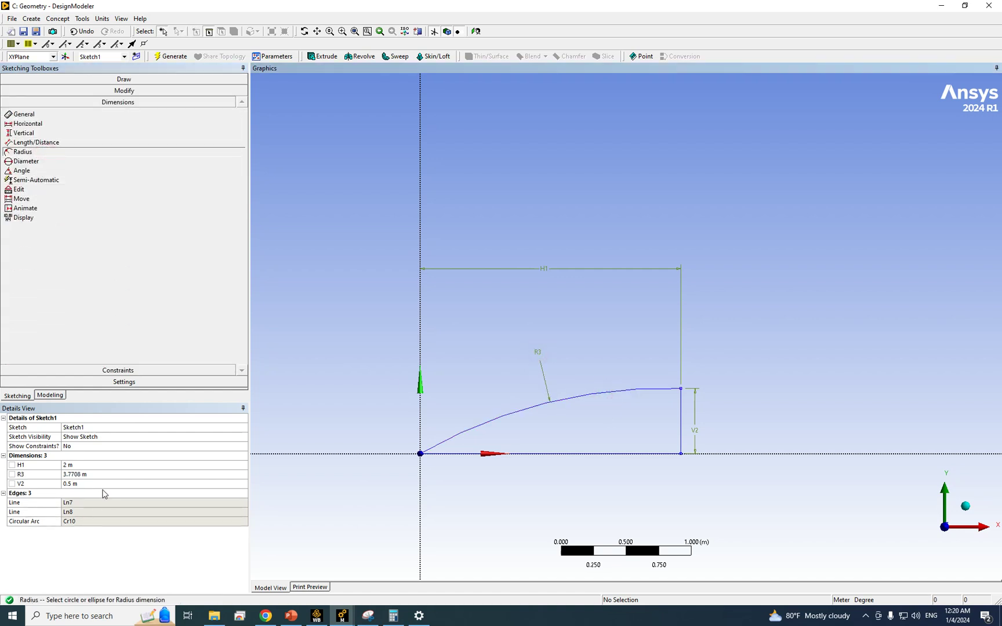
Check the nose arc radius in the original aircraft geometry and set the new arc's radius R3 to 5 m.
click(91, 474)
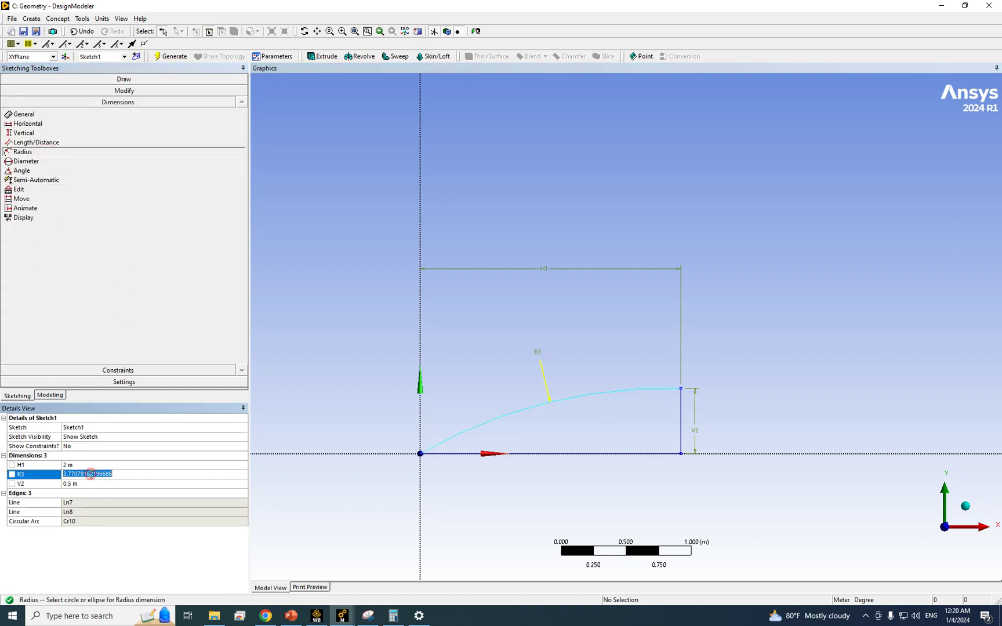
click(343, 617)
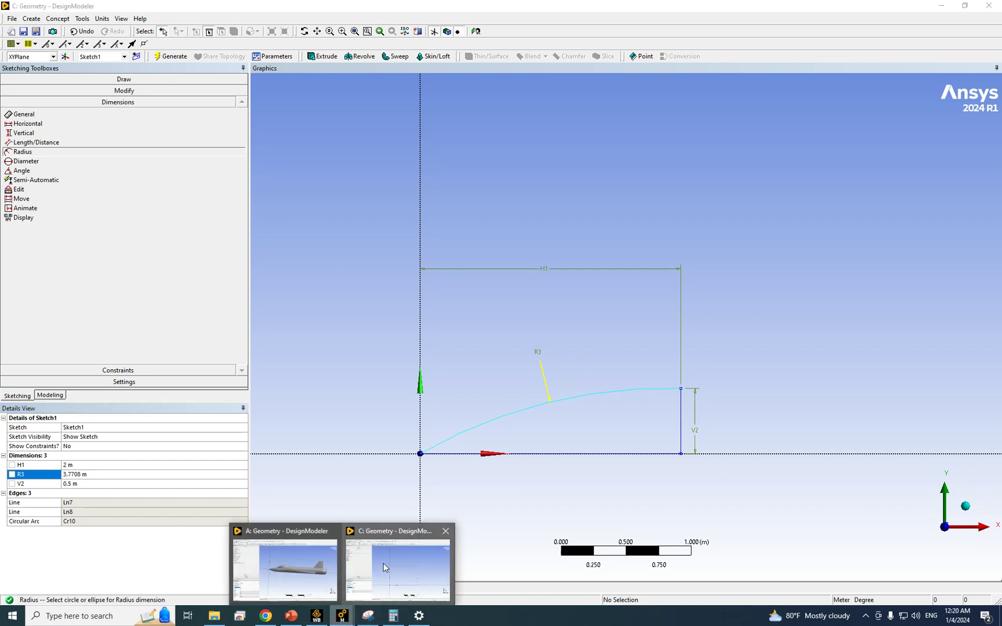
click(286, 574)
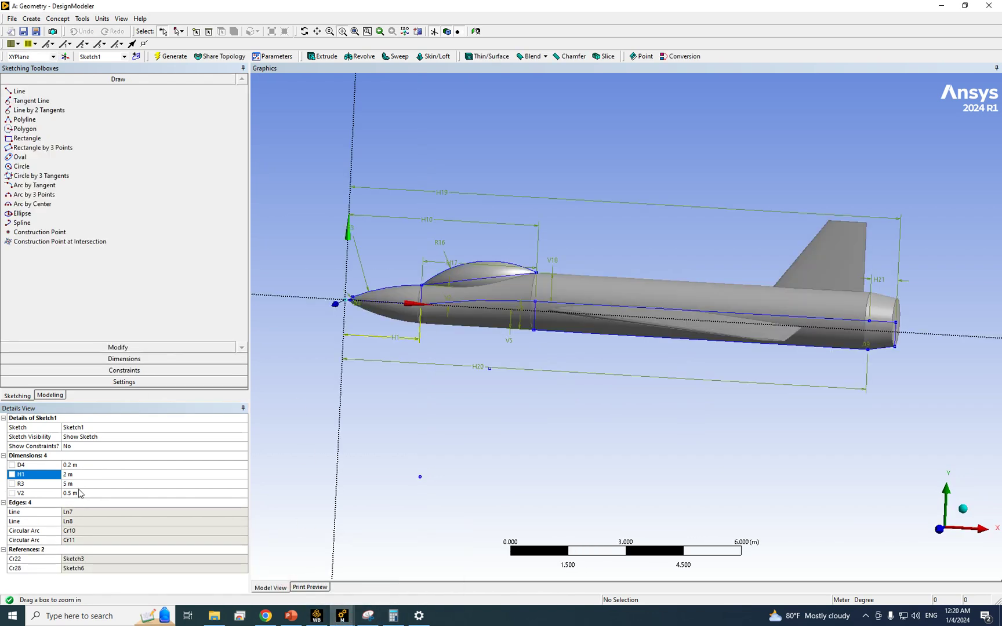
middle_drag(421, 365, 380, 360)
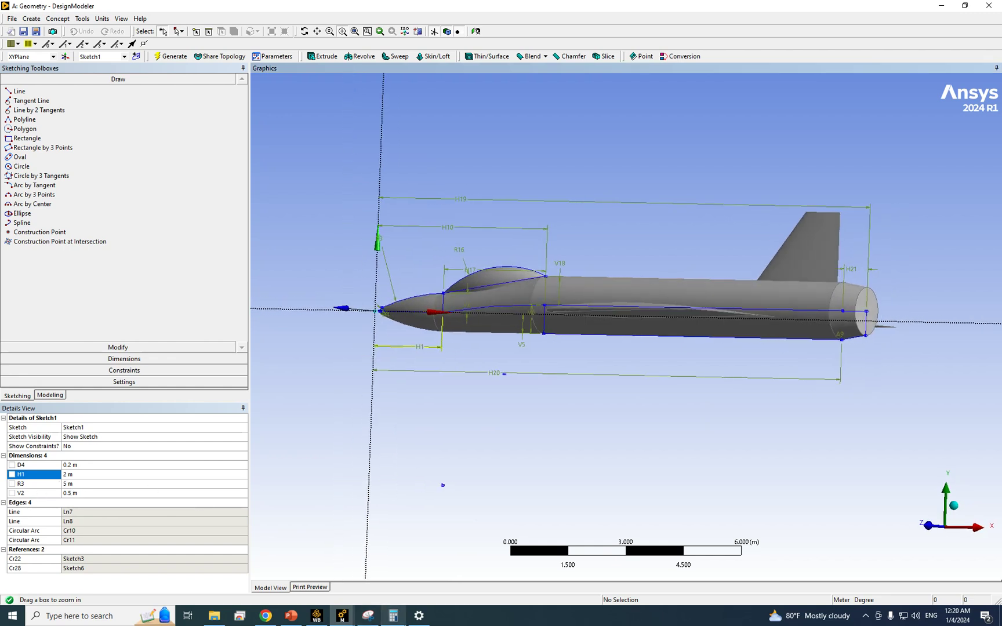
click(316, 617)
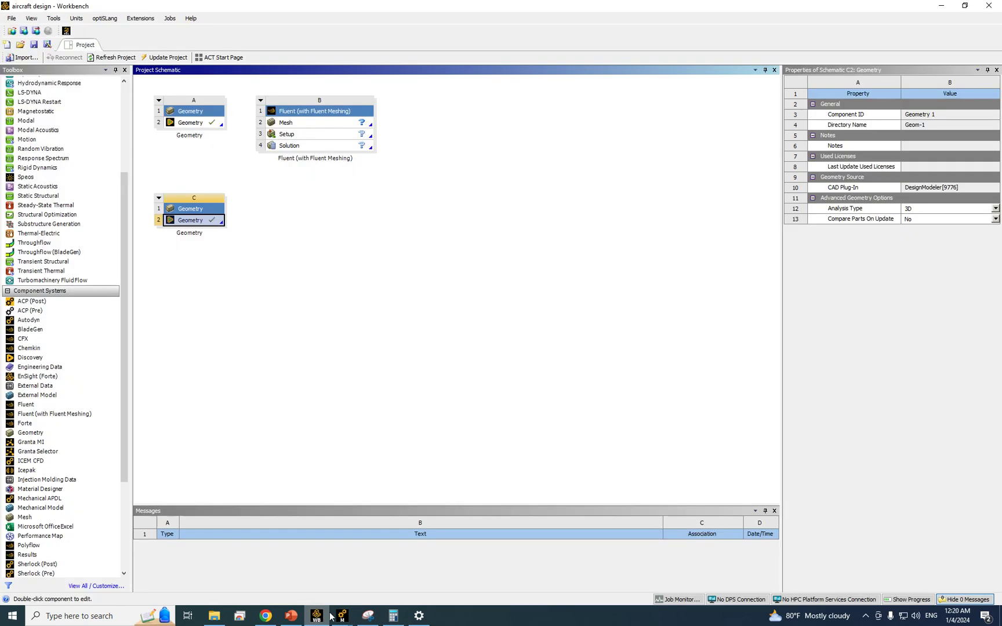
mouse_move(342, 615)
click(385, 577)
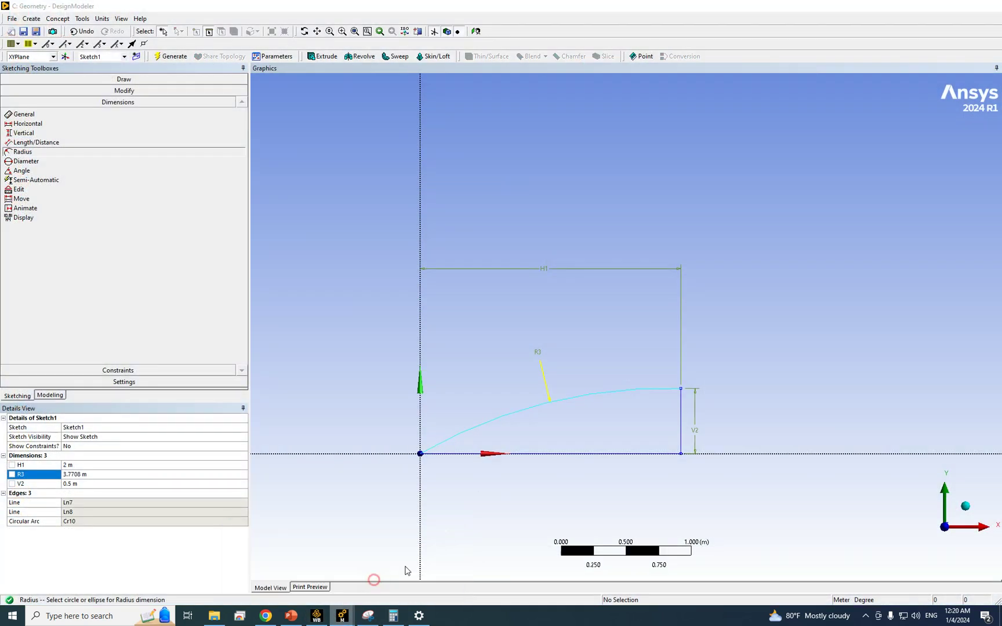
click(87, 474)
text(5)
key(Return)
scroll(537, 375, down, 3)
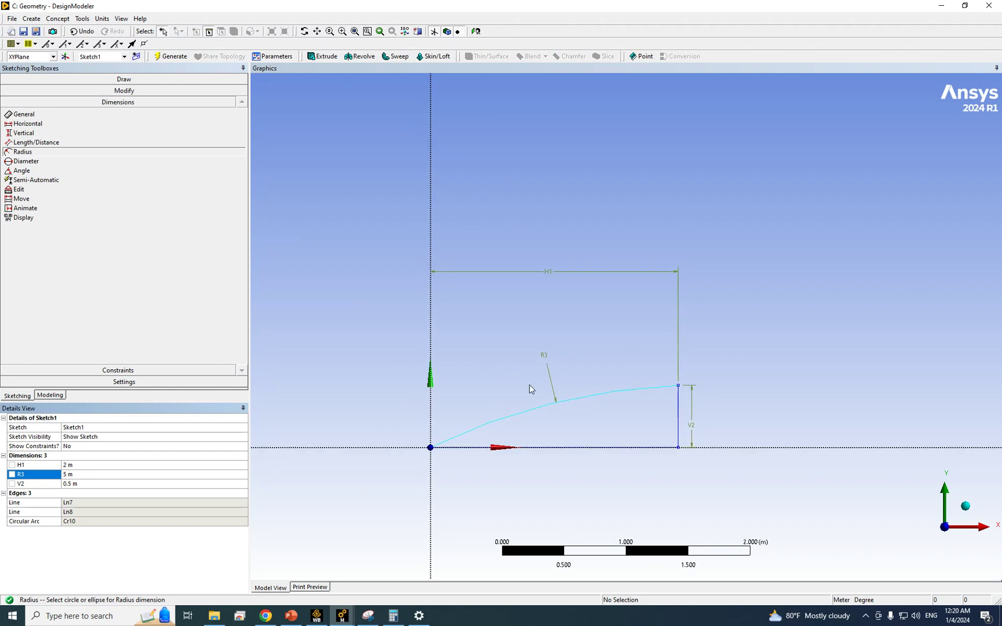
Draw a circle about 0.02 m in diameter centred on the X axis close to the origin, crossing the nose arc.
click(343, 32)
drag(452, 418, 516, 465)
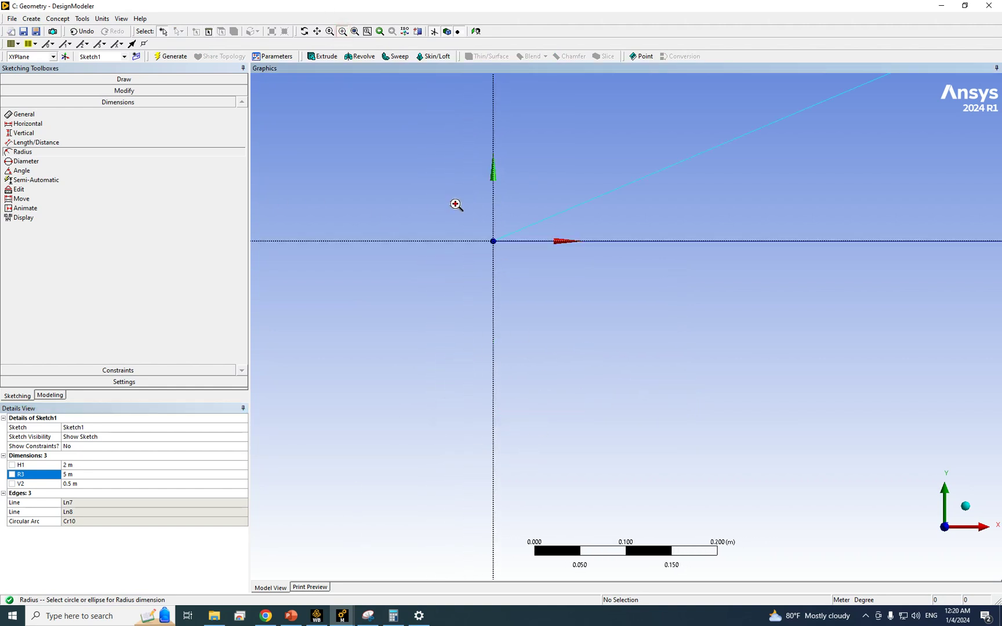
drag(456, 206, 583, 318)
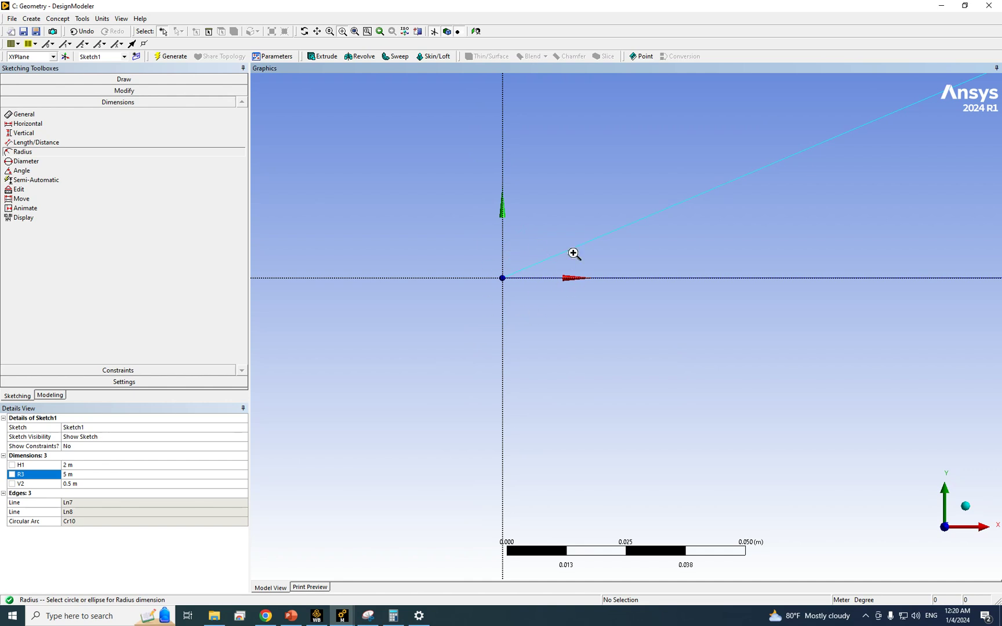
click(138, 80)
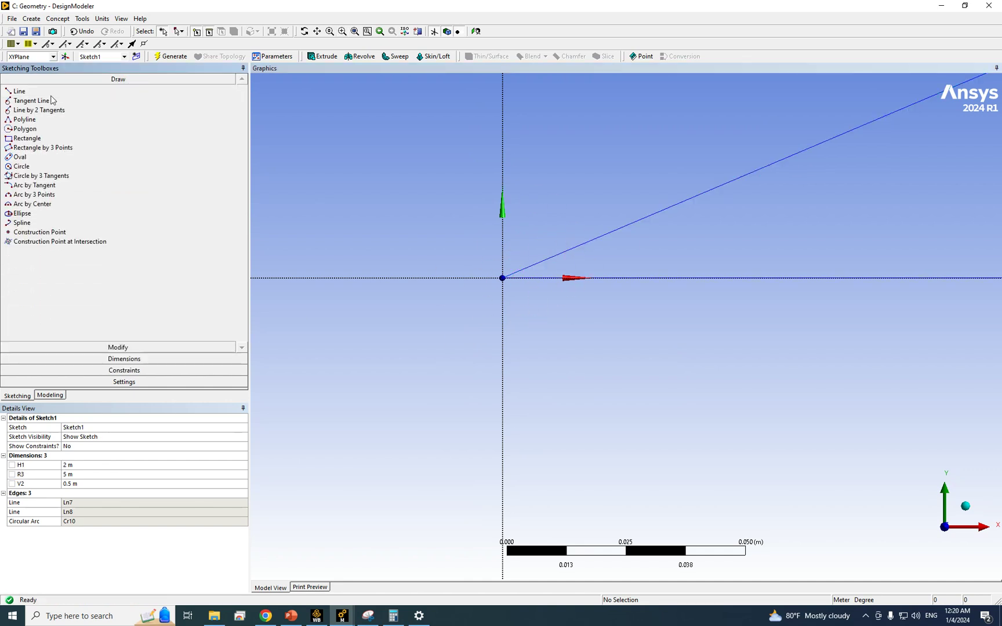
click(22, 166)
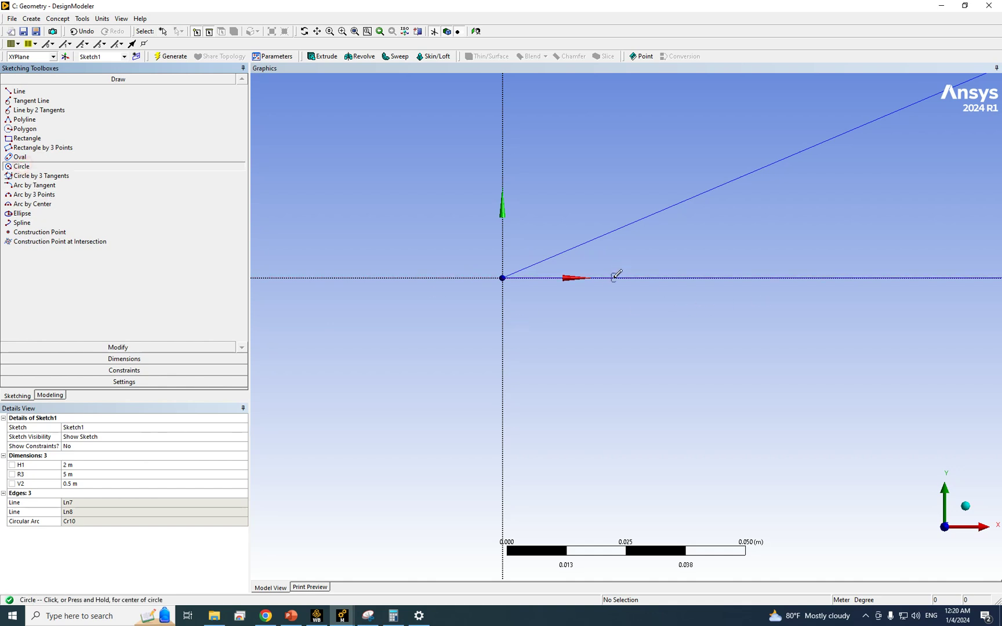
click(614, 278)
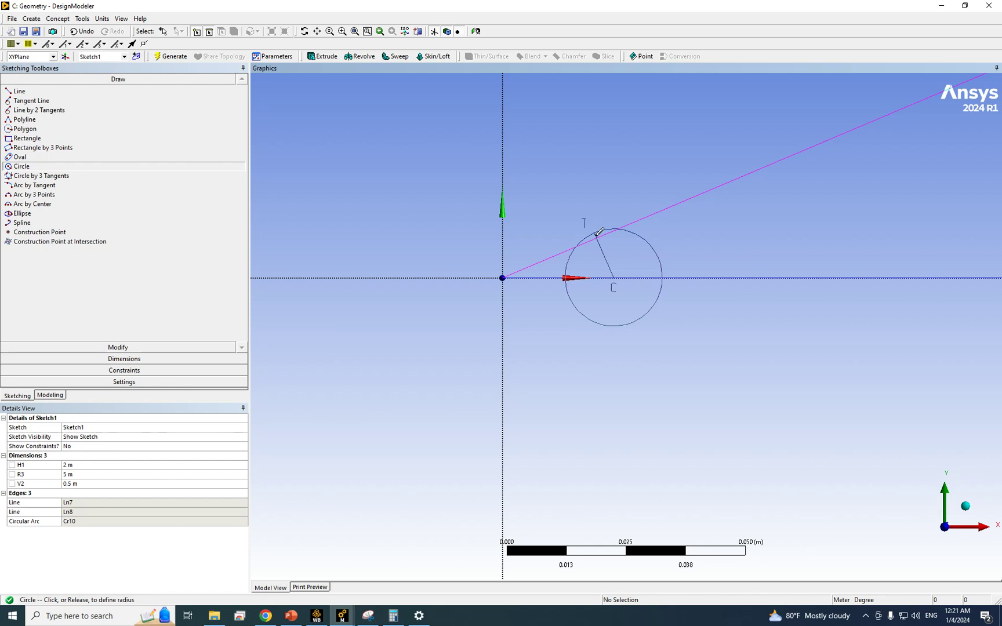
click(599, 232)
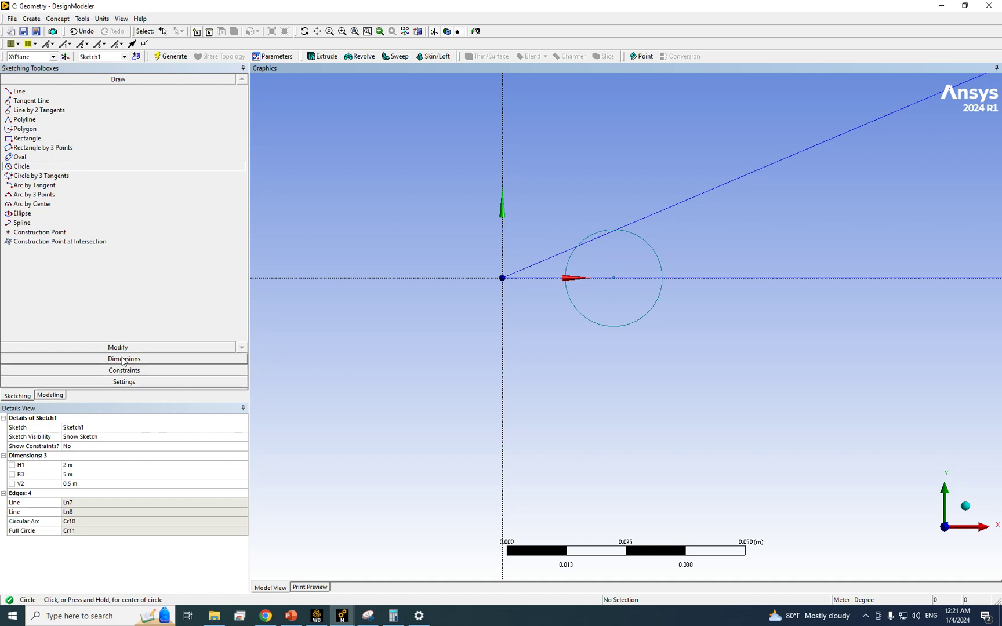
Add a diameter dimension to the small nose-tip circle and set it to 0.1 m.
click(123, 359)
click(28, 123)
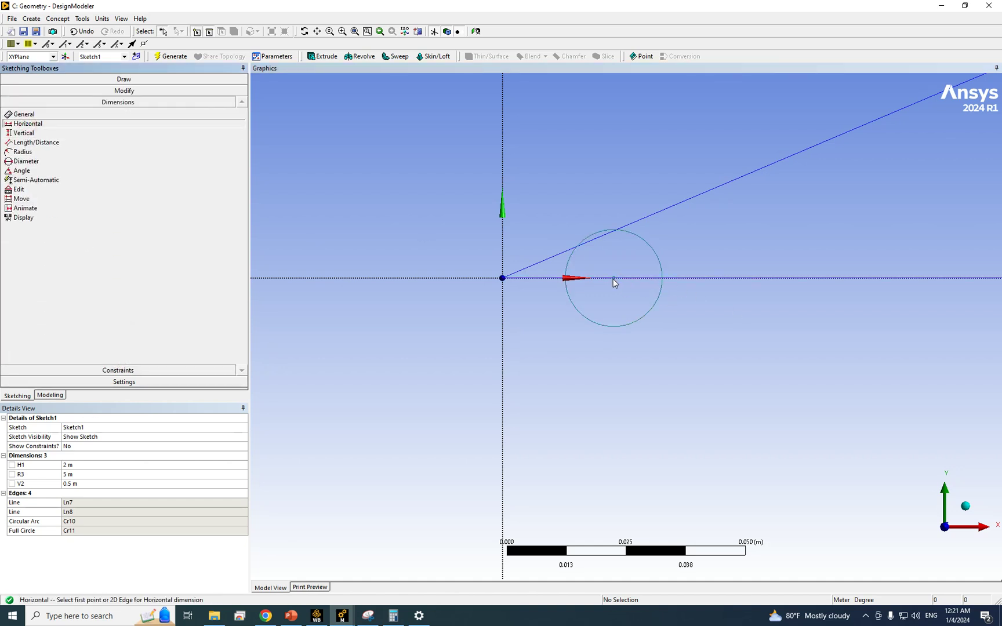
click(36, 161)
click(656, 251)
click(684, 232)
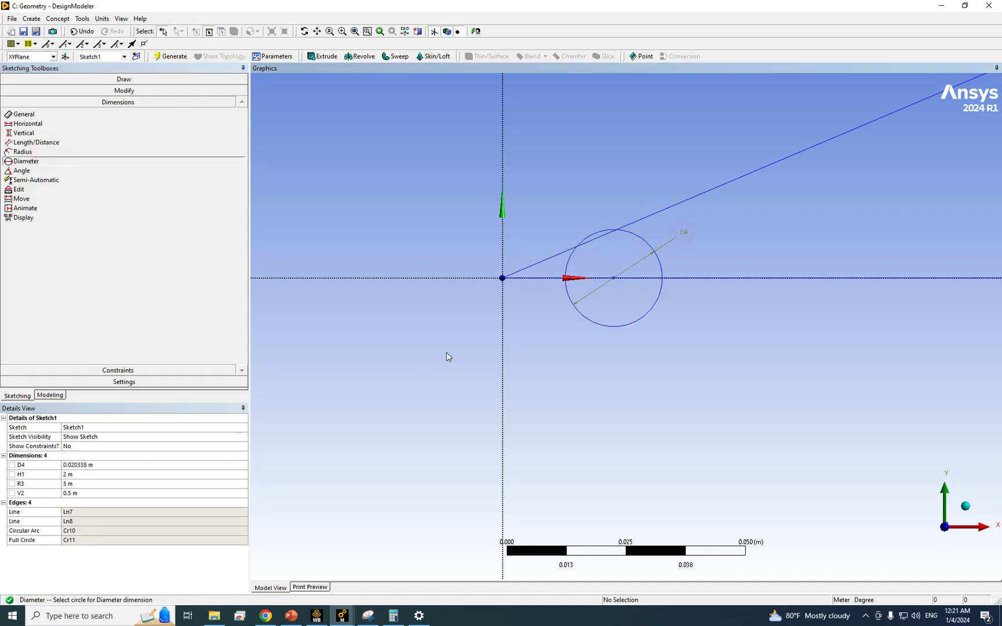
click(86, 465)
text(0.1)
key(Return)
Trim the circle and the profile edges between it and the origin, keeping only the upper front arc as a rounded nose tip.
scroll(274, 525, down, 13)
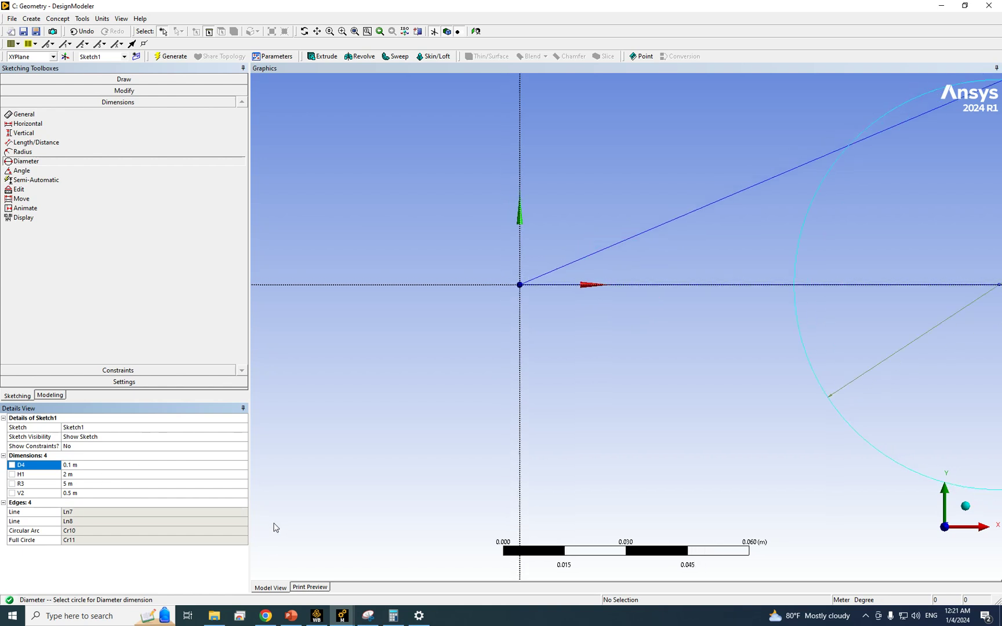
scroll(477, 287, down, 3)
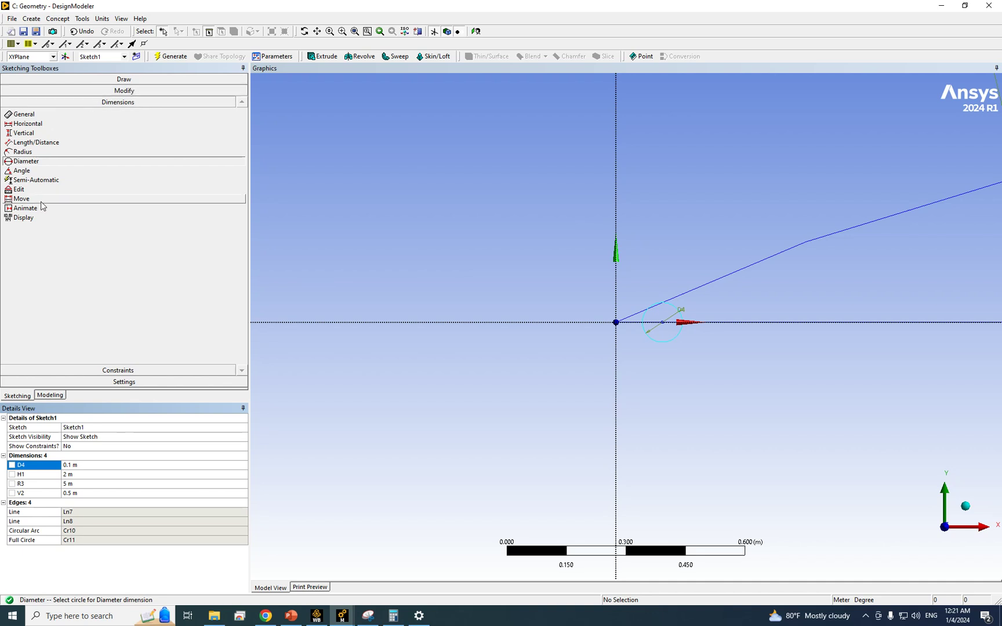
click(129, 92)
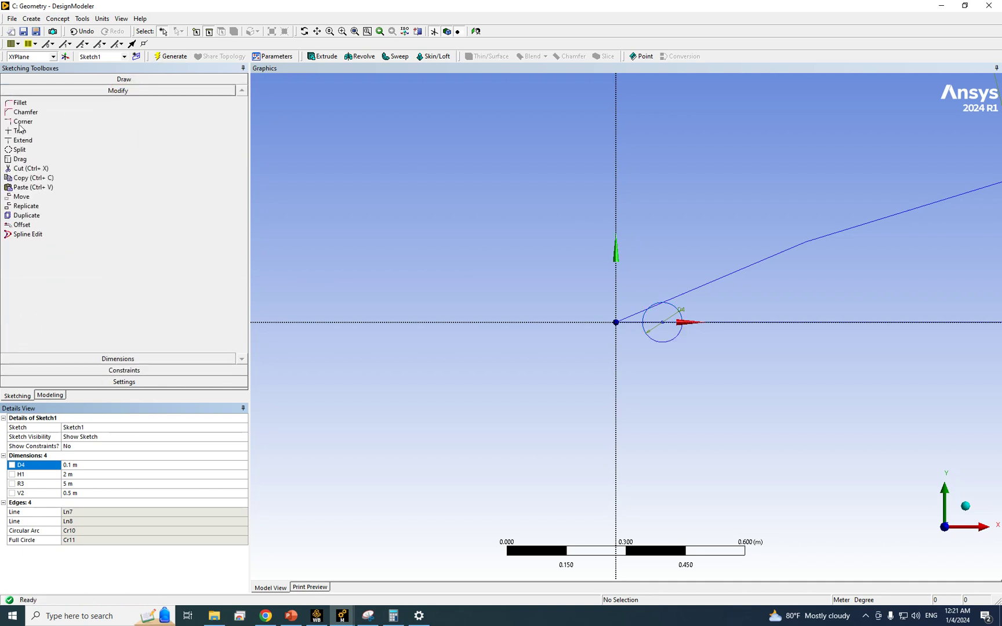
click(19, 131)
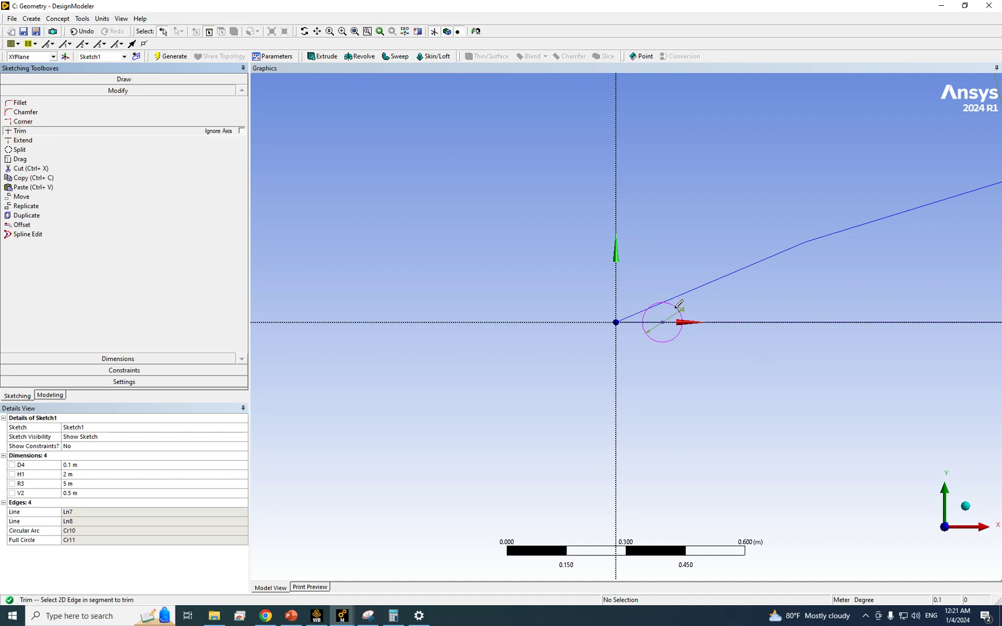
click(680, 306)
click(637, 314)
click(672, 337)
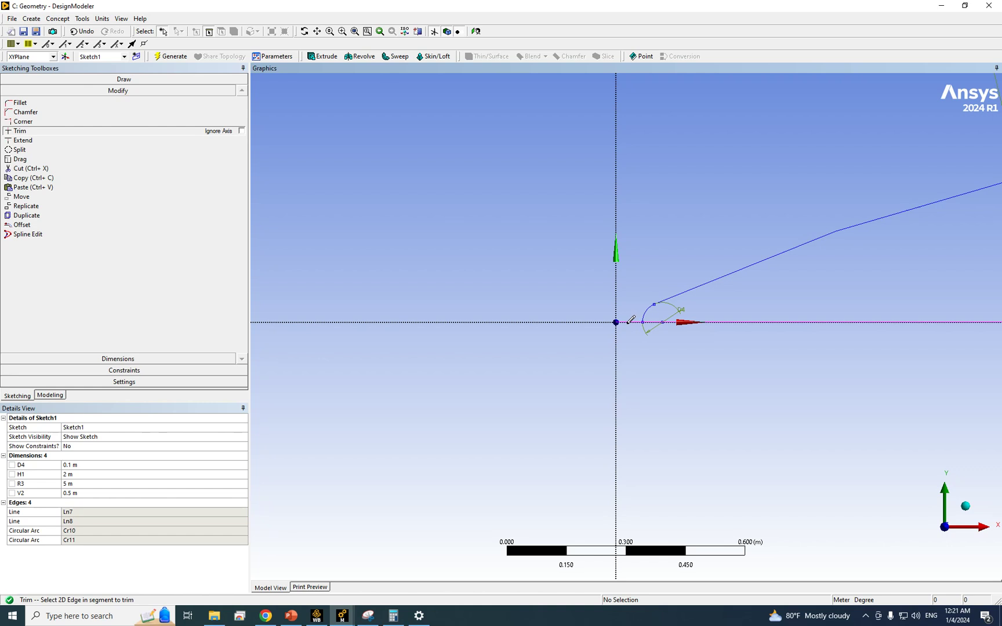
Try adding a radius dimension to the trimmed nose-tip arc, and undo it.
scroll(689, 356, up, 8)
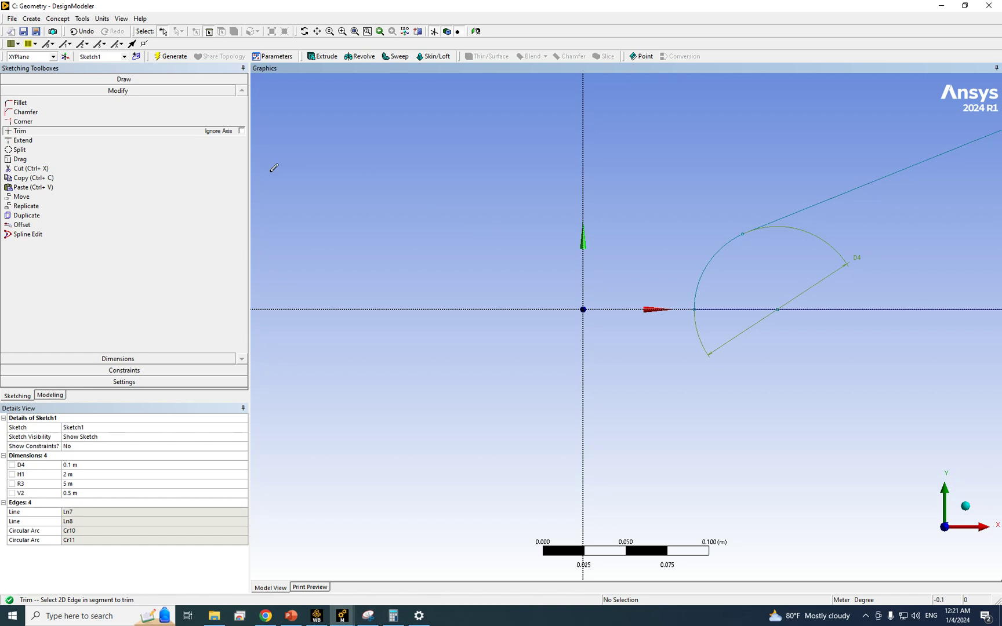
click(87, 359)
click(24, 152)
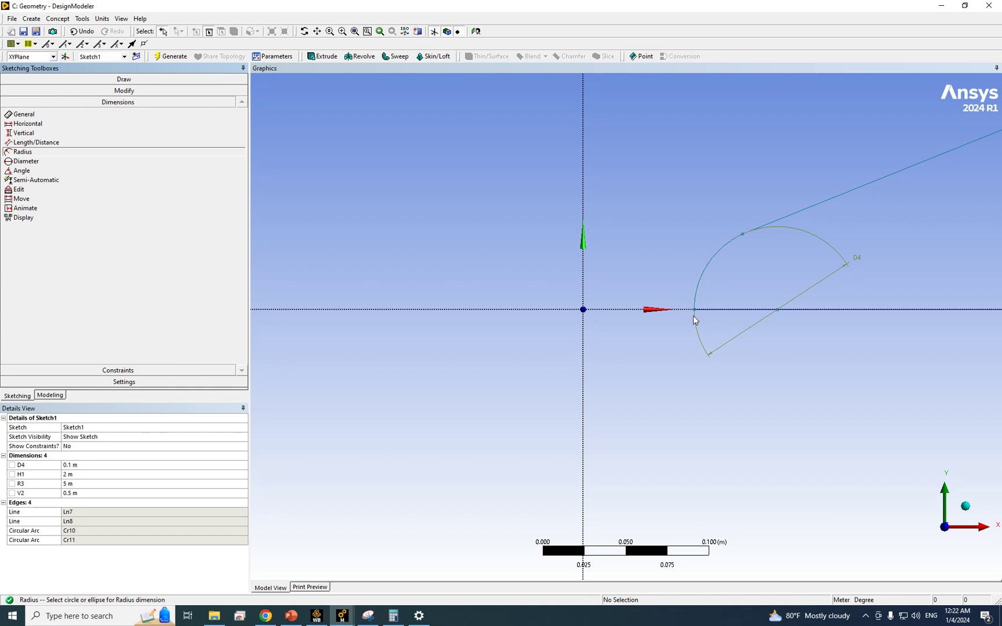
click(709, 266)
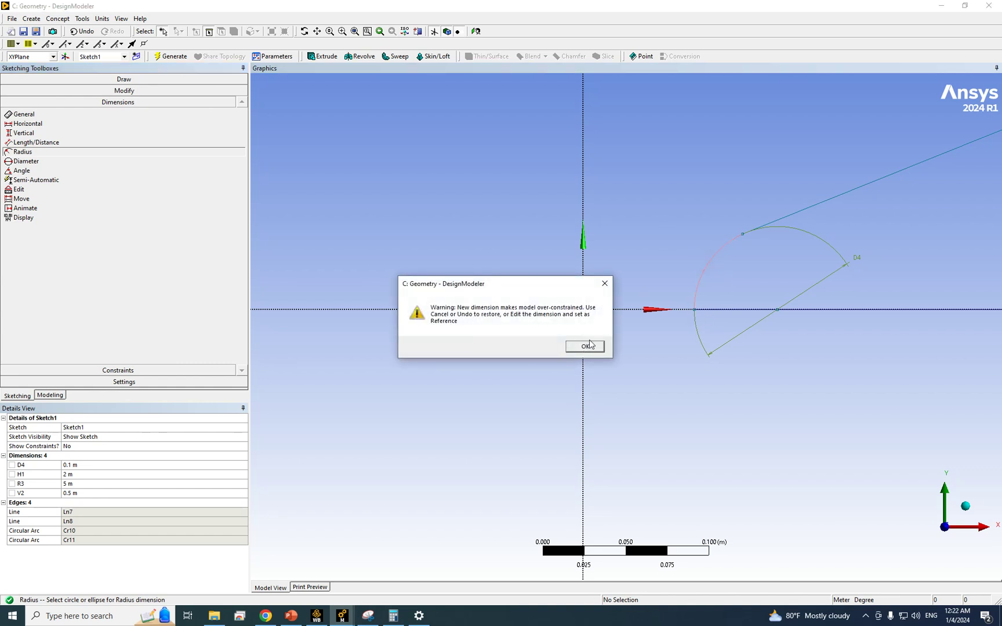
click(589, 343)
click(646, 226)
scroll(658, 256, down, 8)
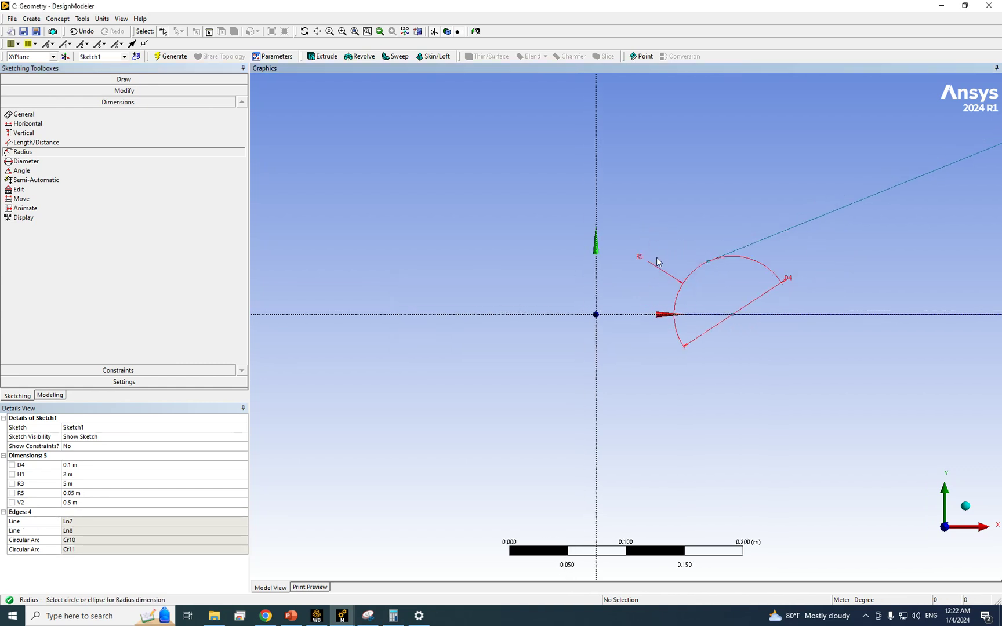
scroll(710, 284, down, 4)
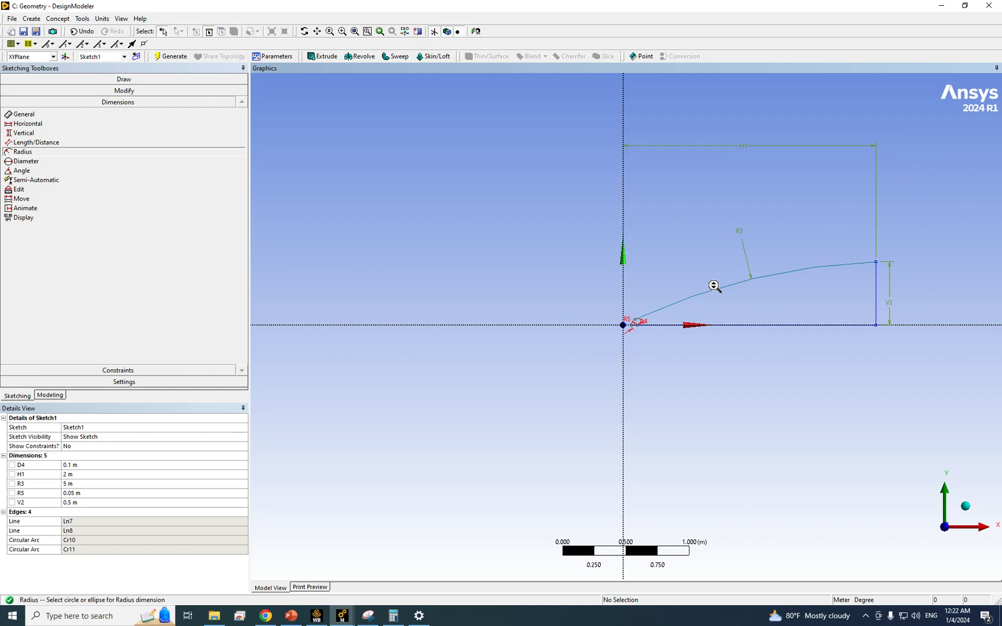
scroll(663, 319, up, 10)
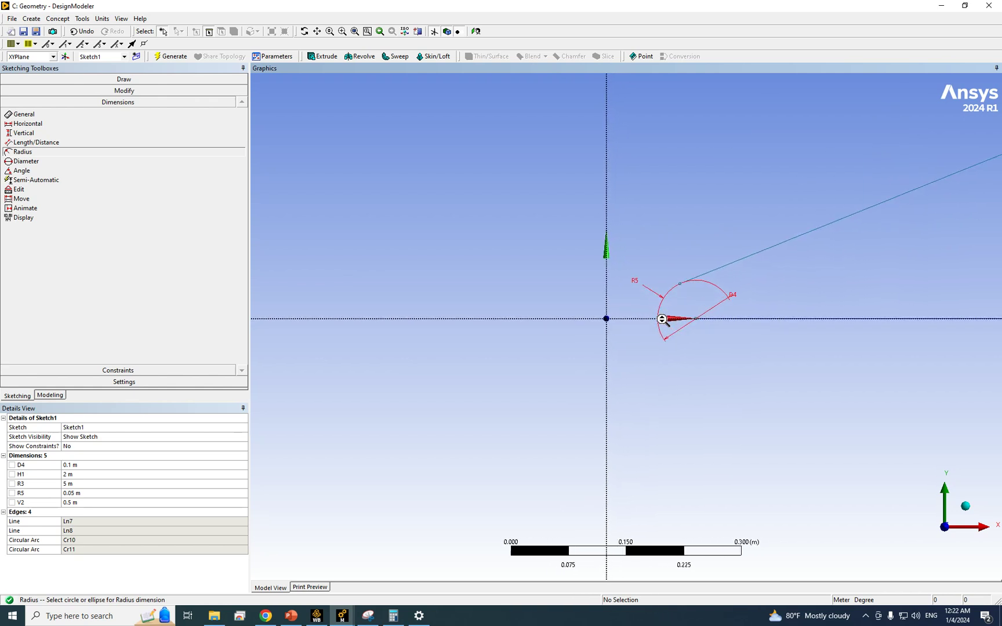
scroll(663, 319, up, 2)
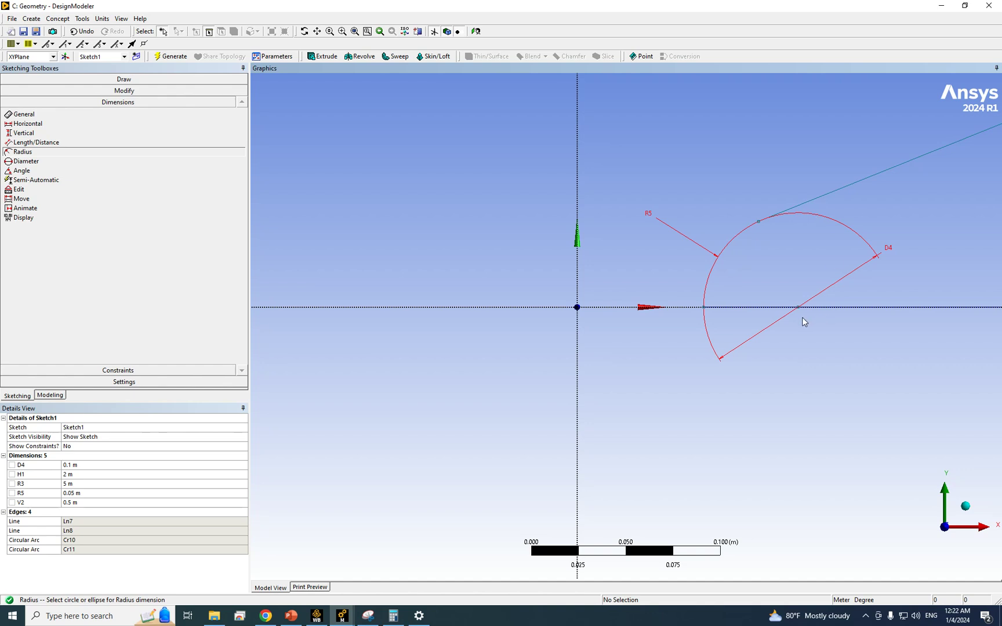
click(82, 31)
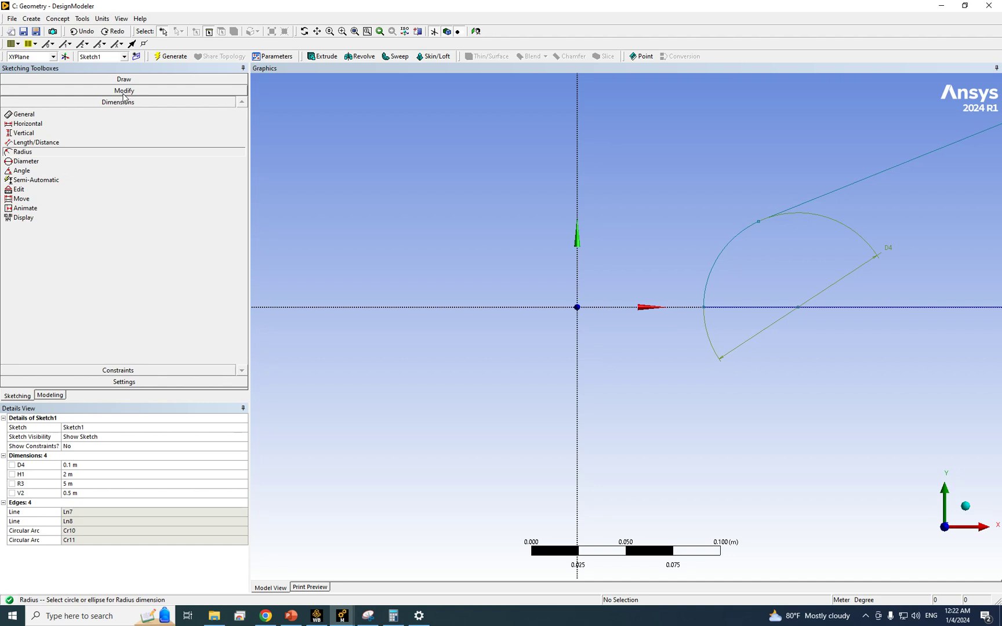
Add a horizontal dimension from the nose-tip arc's centre to the Y axis, placed below the profile.
click(27, 124)
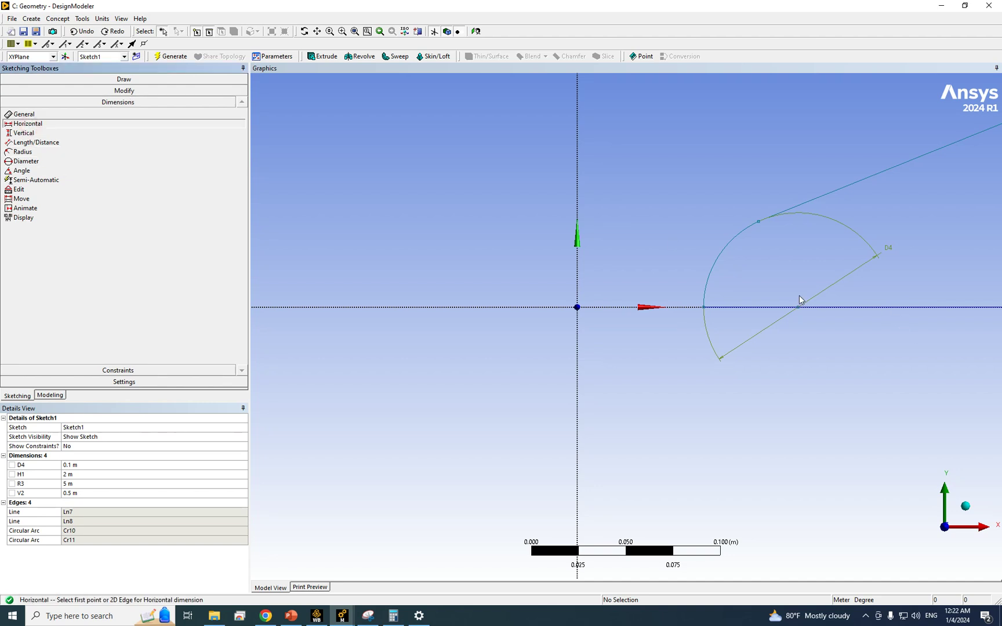
click(799, 308)
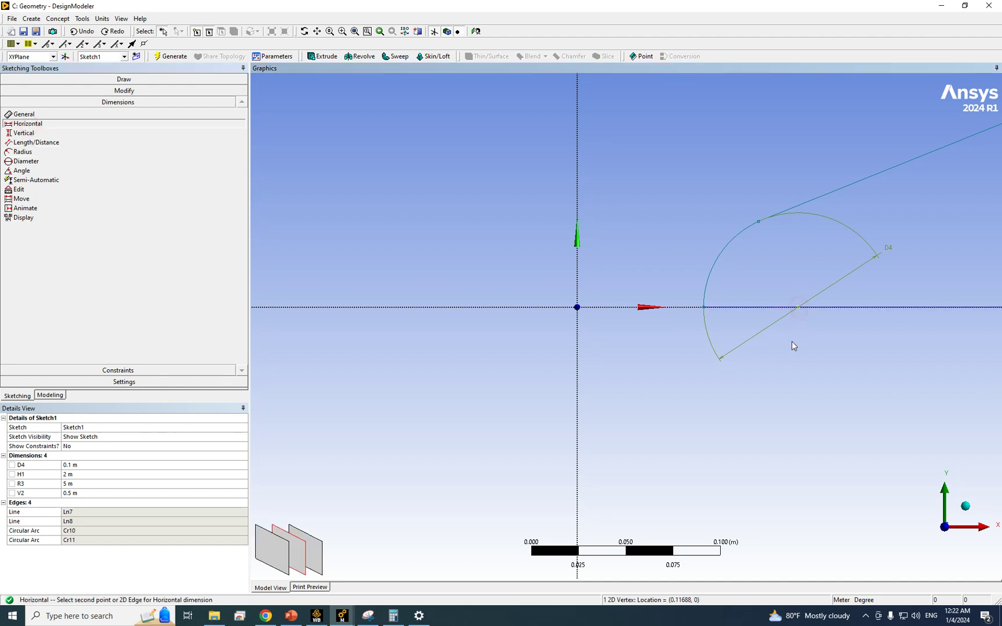
click(579, 344)
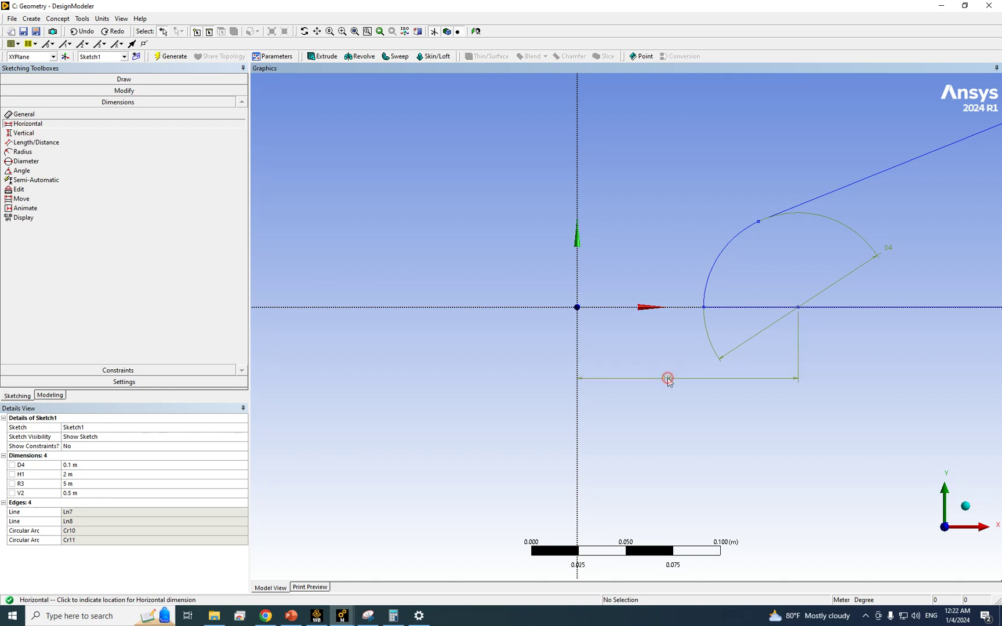
click(667, 380)
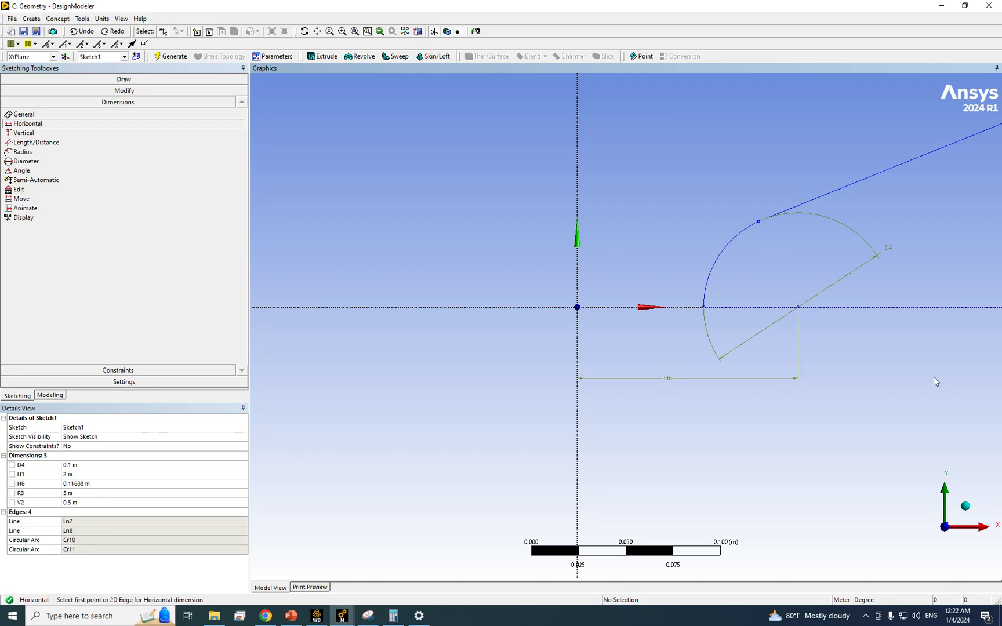
click(100, 485)
click(559, 339)
Examine the rounded nose tip and the whole nose profile up close and at an angle.
scroll(588, 341, down, 10)
mouse_move(771, 316)
middle_down()
mouse_move(763, 326)
mouse_move(593, 360)
mouse_move(730, 310)
mouse_move(766, 336)
middle_up()
click(354, 31)
mouse_move(611, 293)
mouse_down()
mouse_move(727, 398)
mouse_move(742, 400)
mouse_up()
mouse_move(441, 187)
mouse_down()
mouse_move(605, 299)
mouse_move(598, 313)
mouse_up()
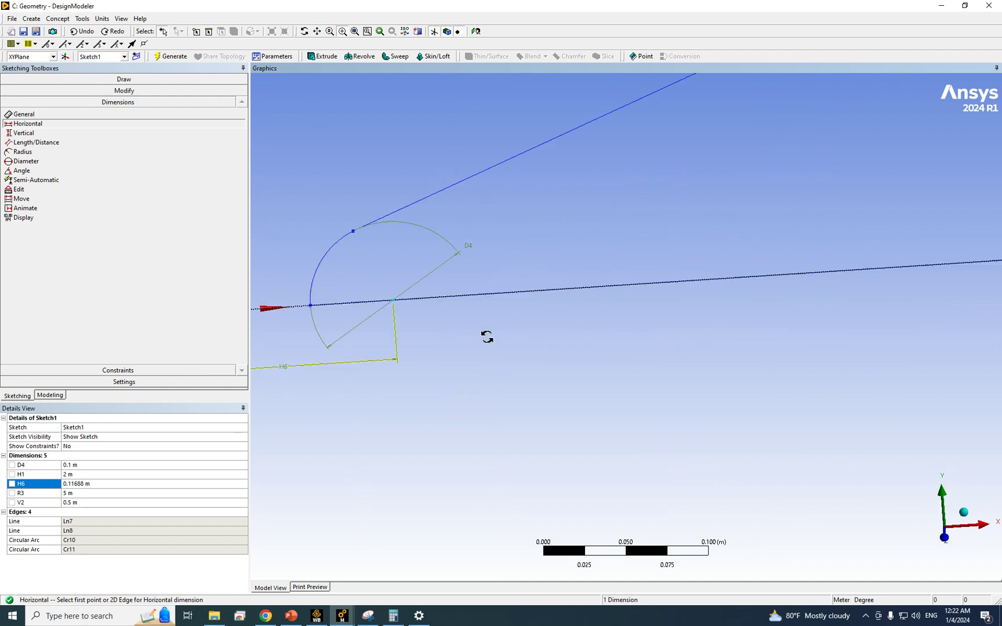
scroll(447, 280, down, 8)
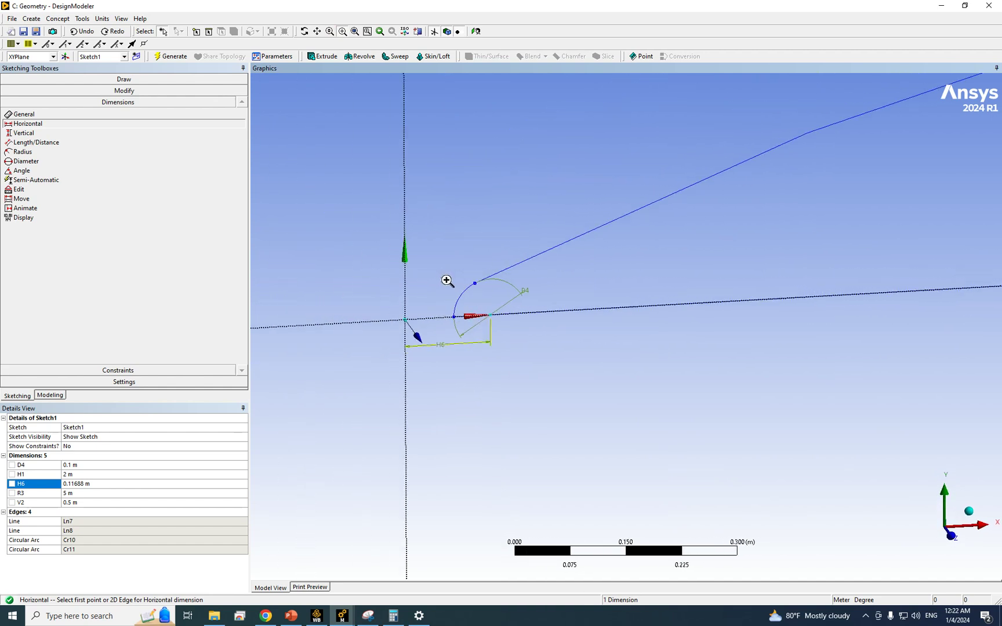
scroll(737, 282, down, 3)
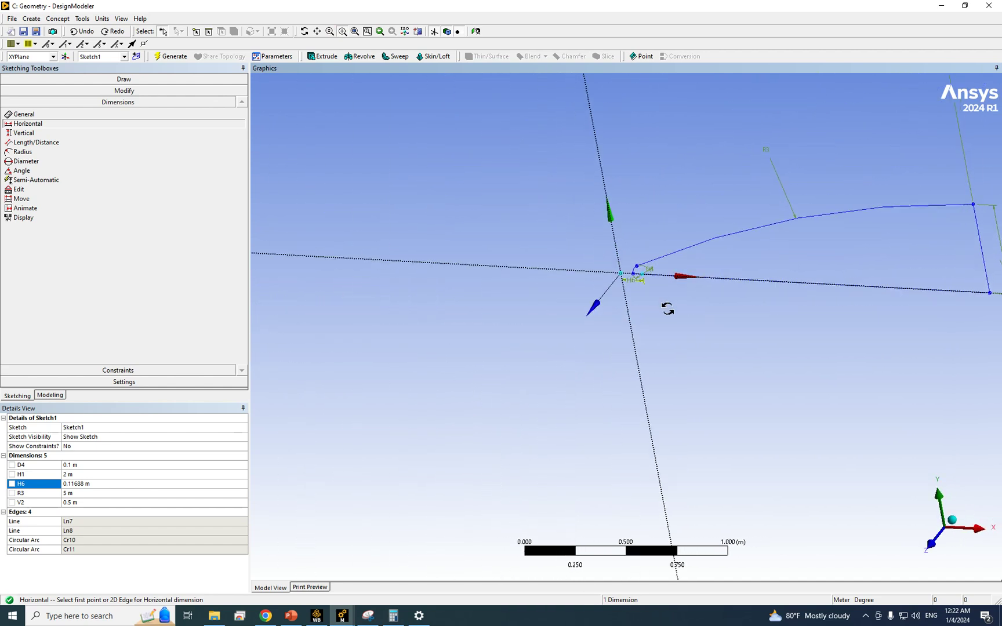
drag(513, 258, 627, 332)
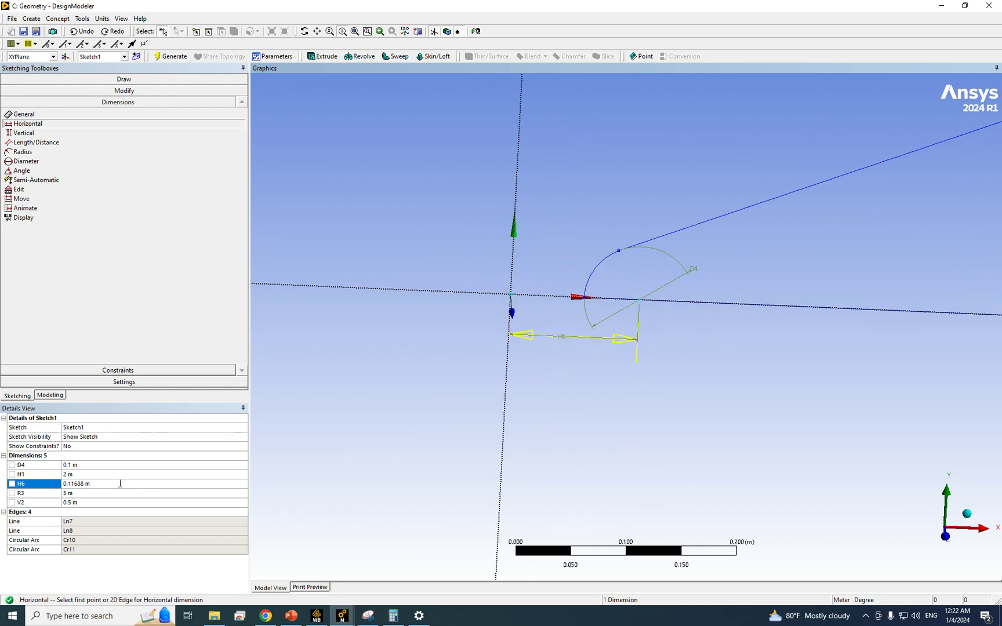
scroll(679, 365, down, 6)
scroll(630, 351, down, 3)
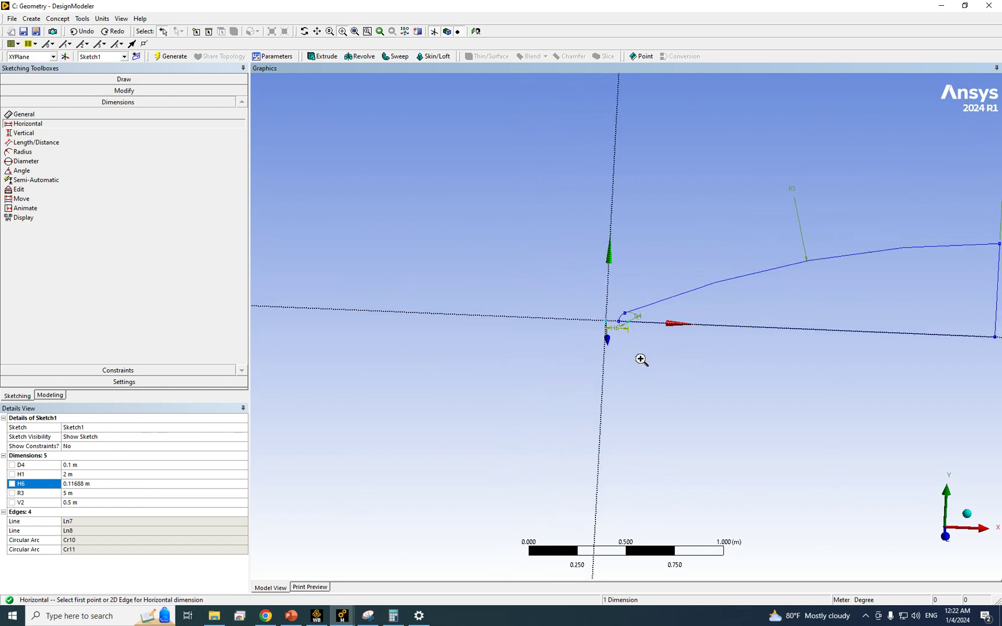
Revolve the rounded nose profile of Sketch1 360° about the X axis as Add Material in the Normal direction, and generate the body.
click(58, 396)
mouse_move(519, 356)
middle_down()
mouse_move(490, 368)
mouse_move(407, 279)
middle_up()
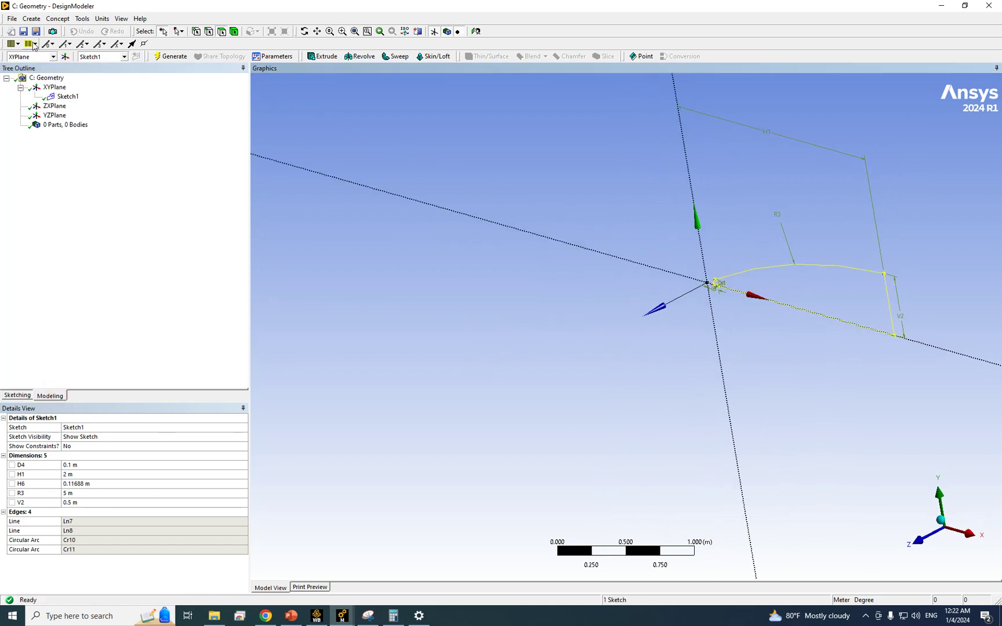
click(30, 18)
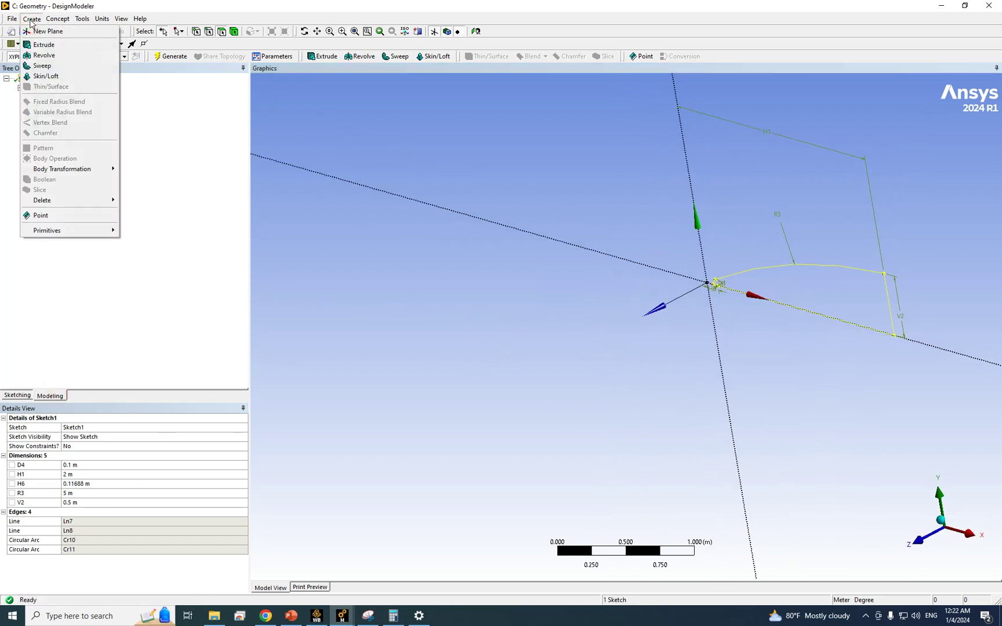
click(43, 52)
click(735, 269)
click(102, 438)
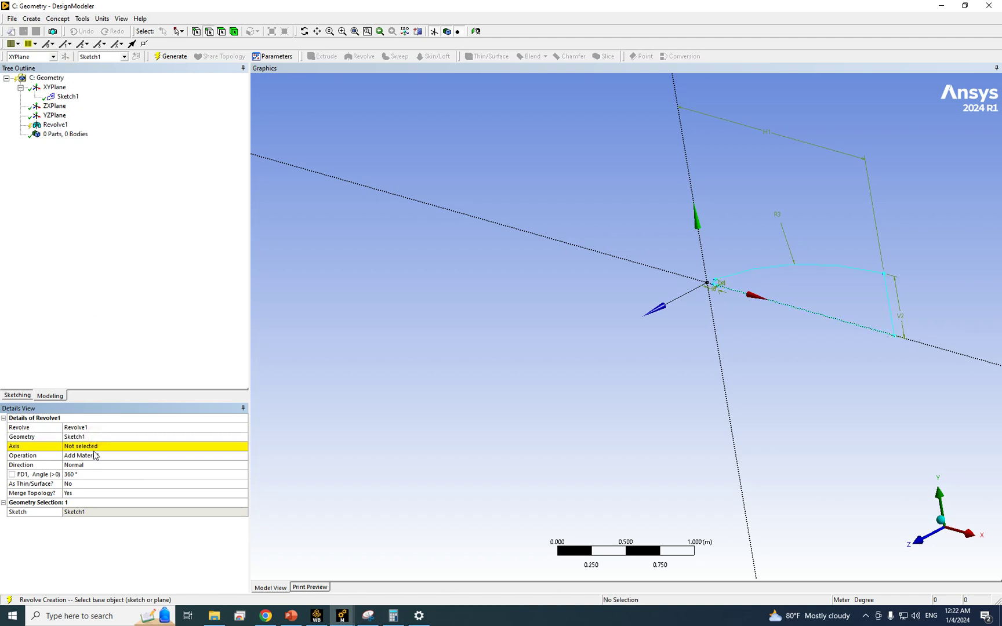
click(85, 447)
click(434, 207)
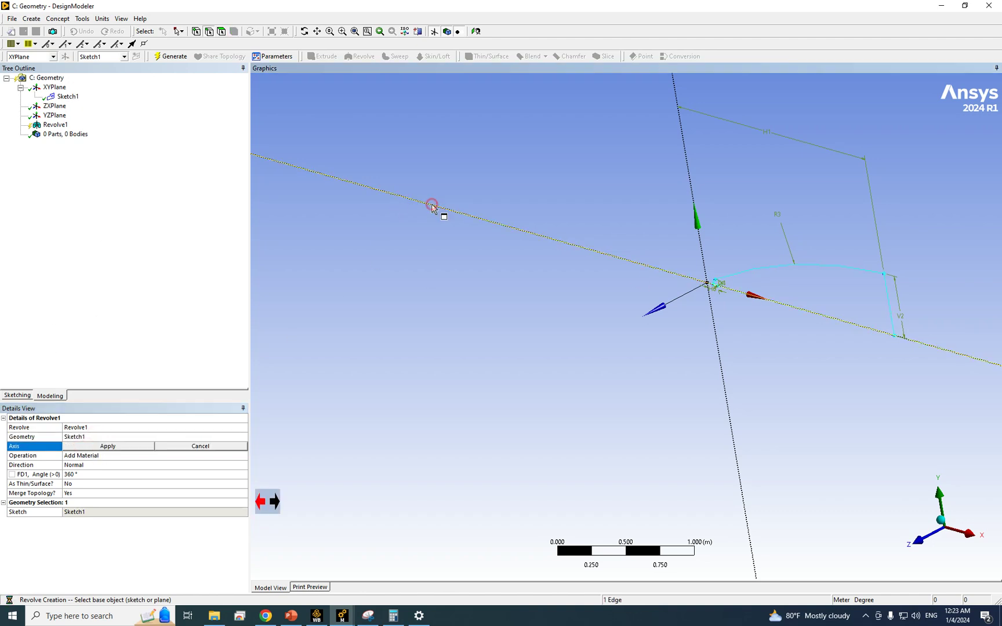
scroll(439, 325, down, 5)
scroll(441, 322, down, 3)
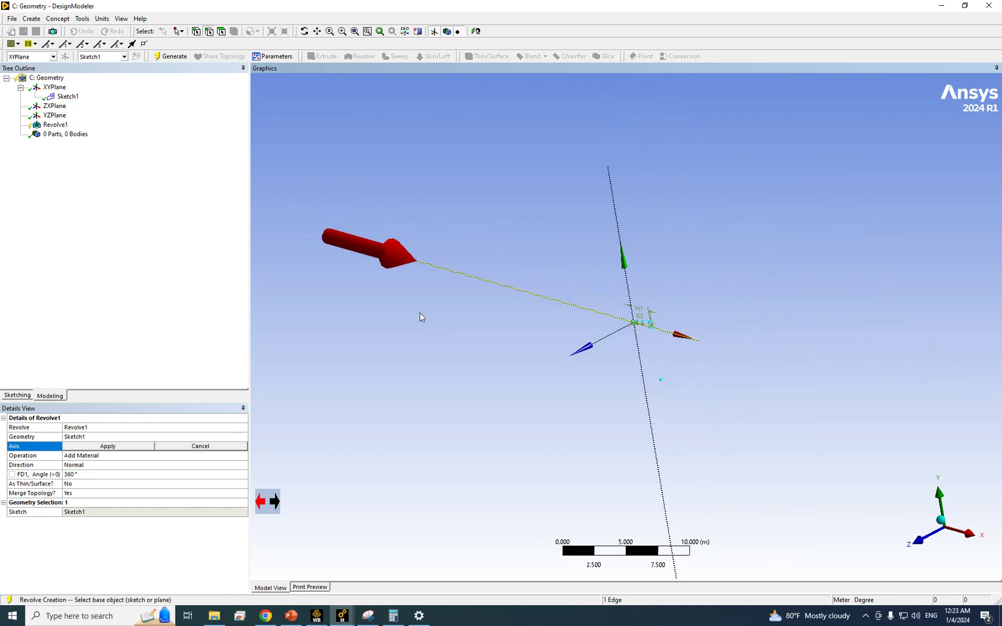
click(108, 447)
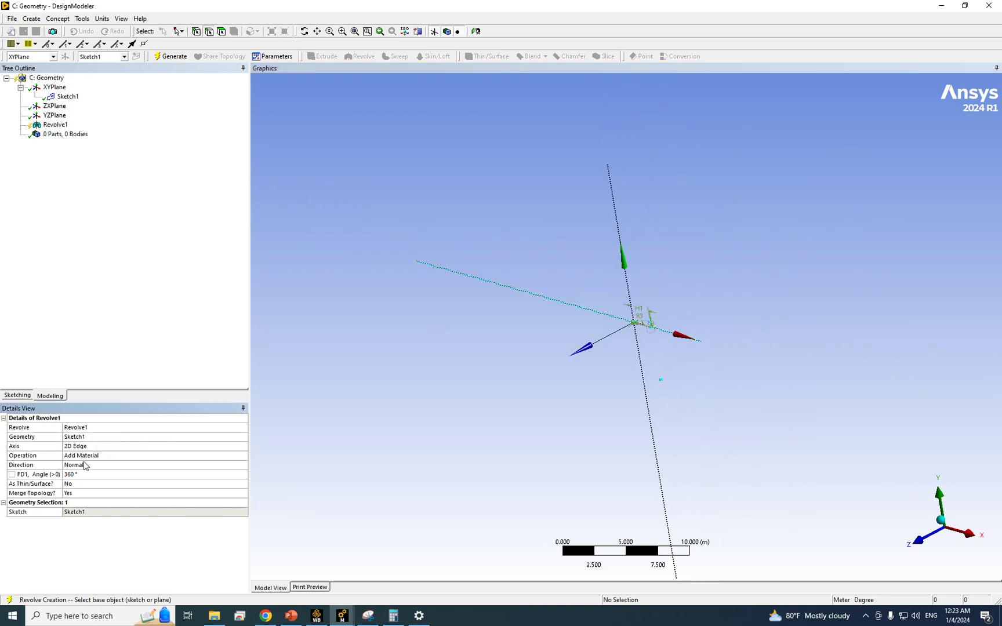
click(167, 58)
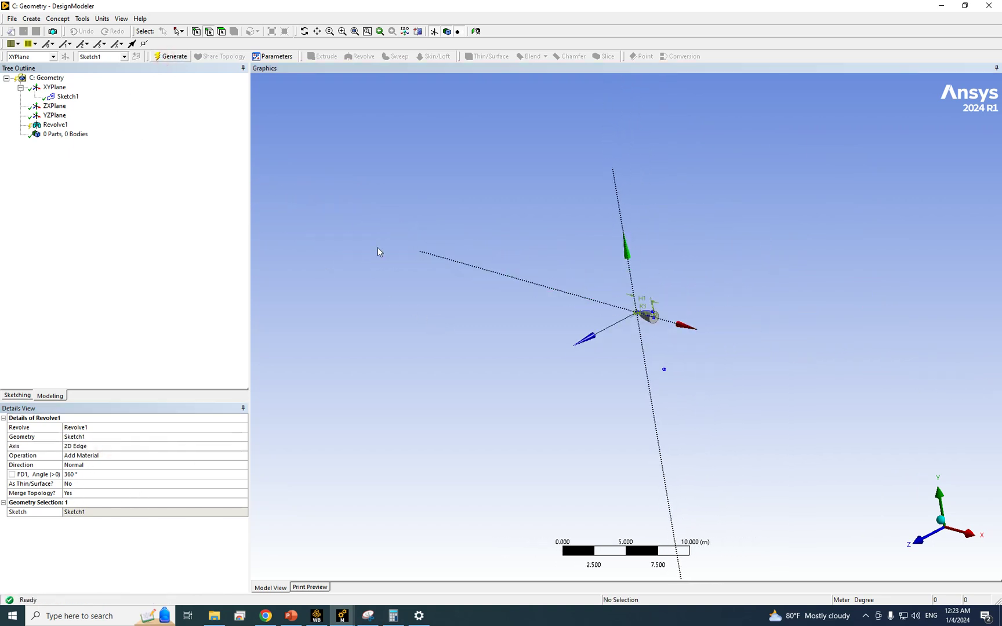
Examine the revolved nose cone up close and from the side, finishing in the view looking straight at the XY plane.
click(343, 32)
drag(610, 291, 714, 352)
middle_drag(387, 246, 506, 291)
drag(366, 195, 591, 360)
middle_drag(667, 300, 668, 284)
scroll(667, 290, down, 5)
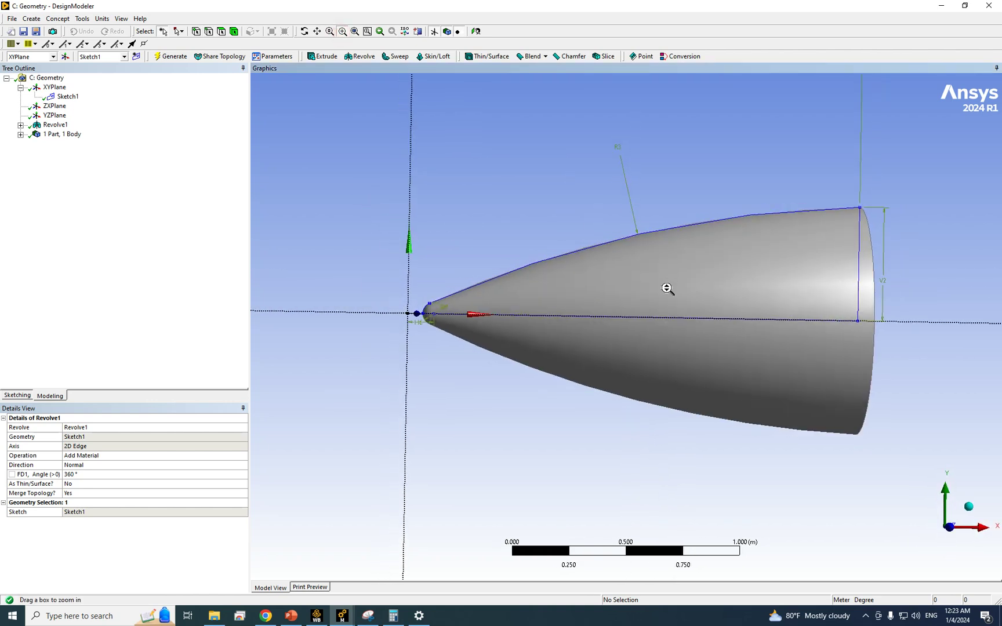
scroll(648, 329, down, 1)
middle_drag(590, 329, 714, 425)
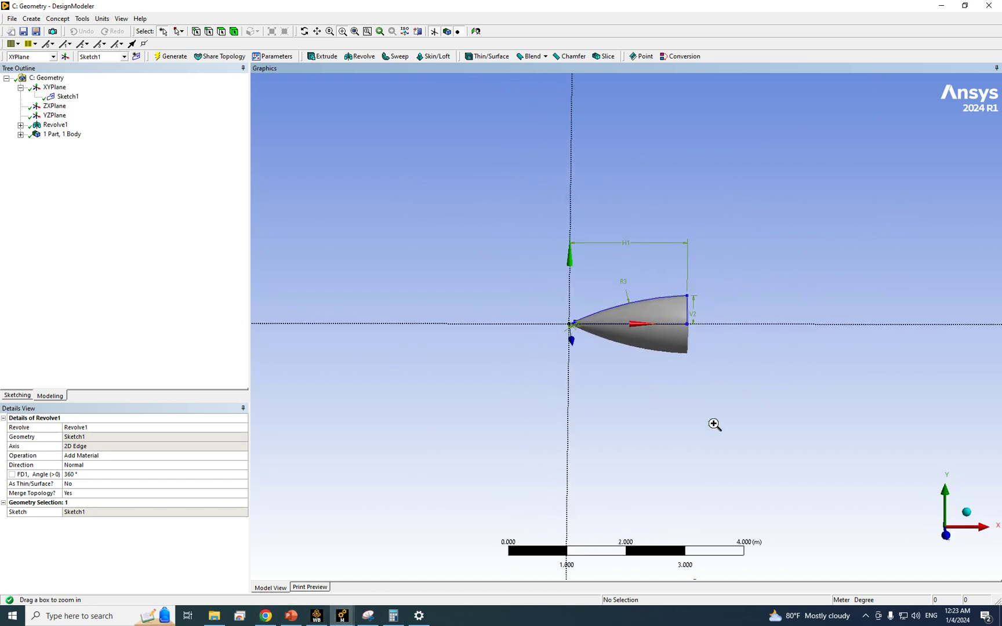
click(946, 534)
scroll(707, 331, down, 1)
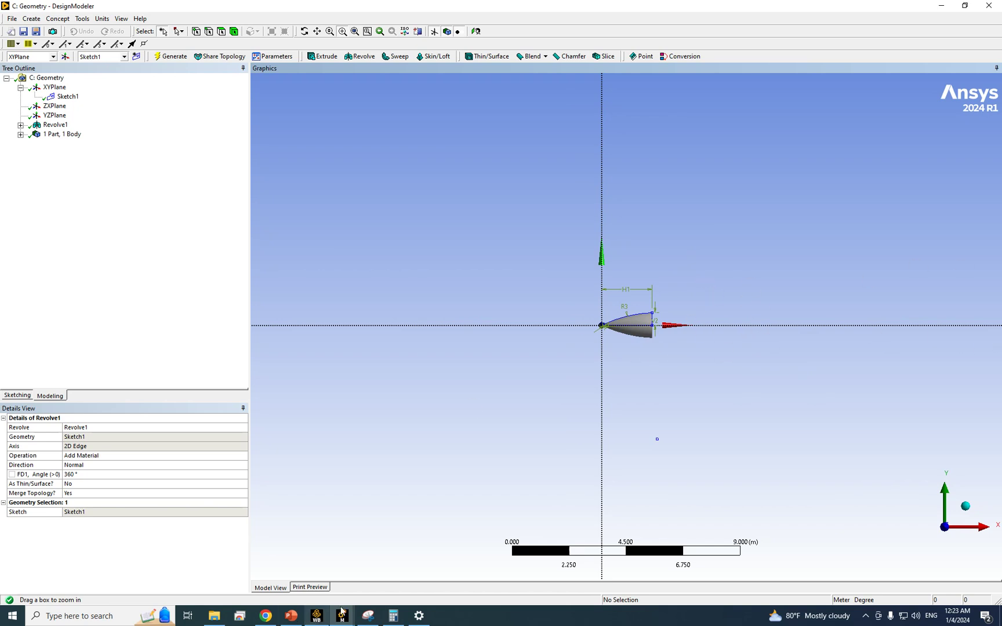
Switch to PowerPoint to study the Mirage 2000 specifications and side view, and return to the C: Geometry window in DesignModeler.
click(291, 615)
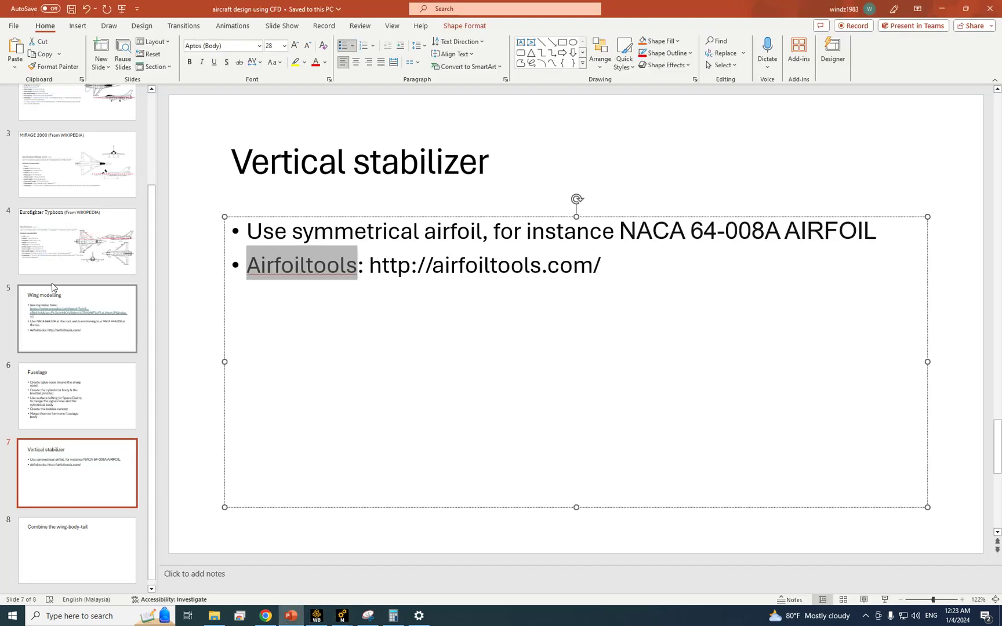
click(76, 242)
click(74, 190)
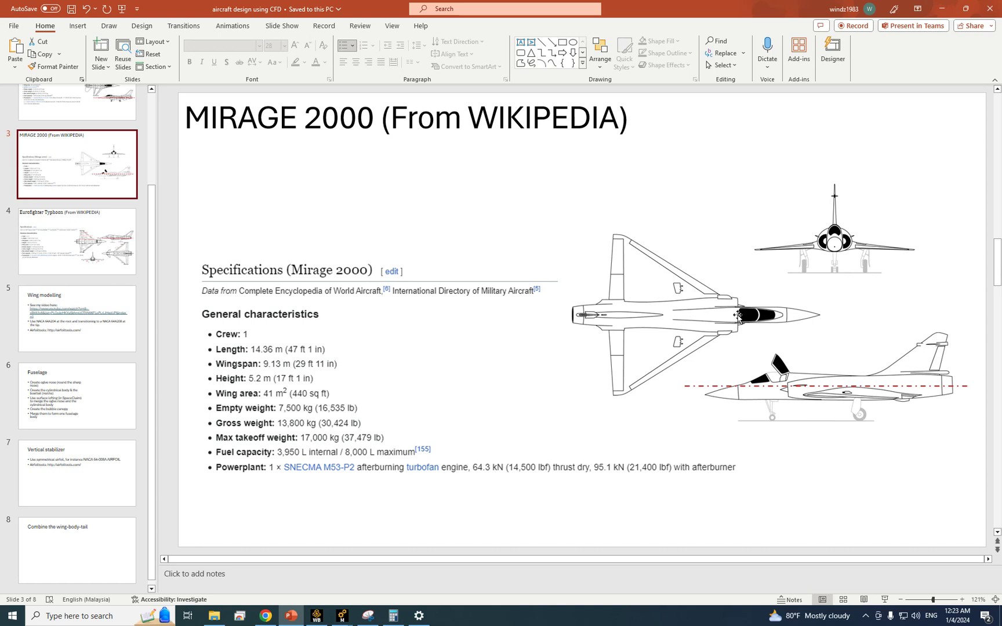
mouse_move(350, 614)
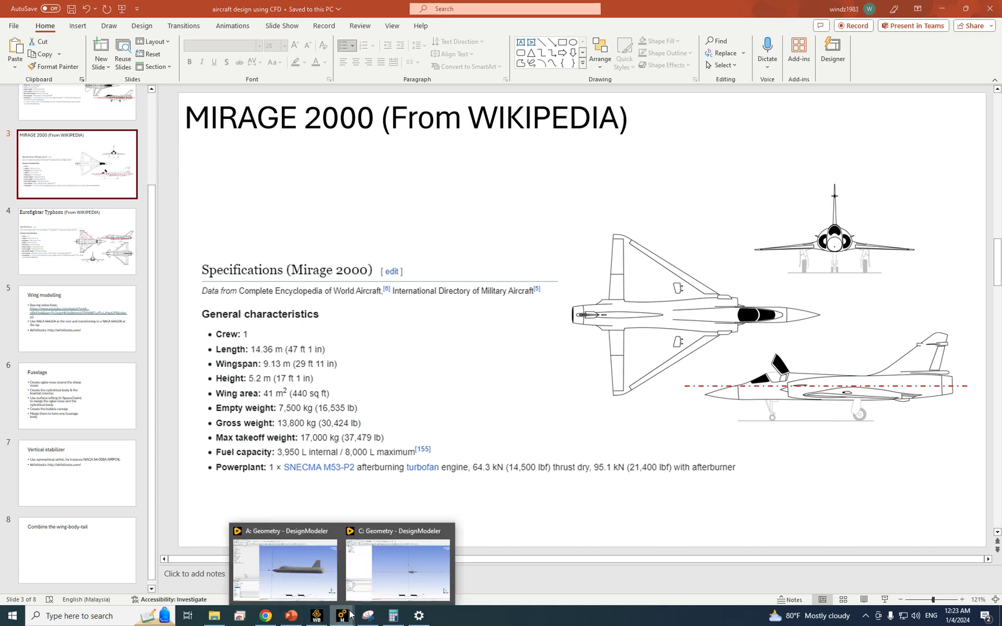
click(390, 594)
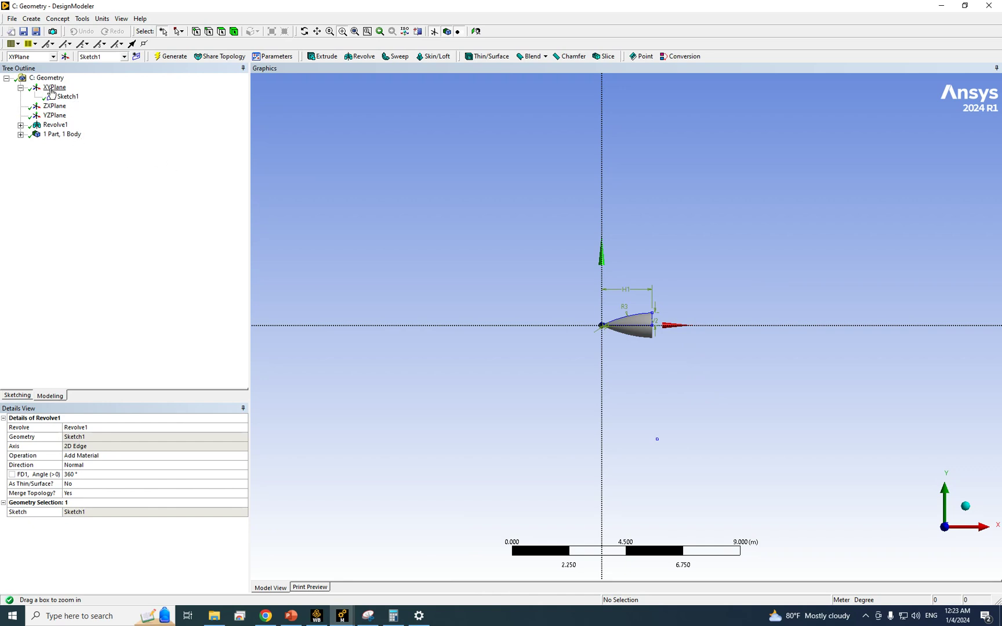
Create a second sketch on the XY plane and open it for sketching.
click(63, 87)
click(137, 57)
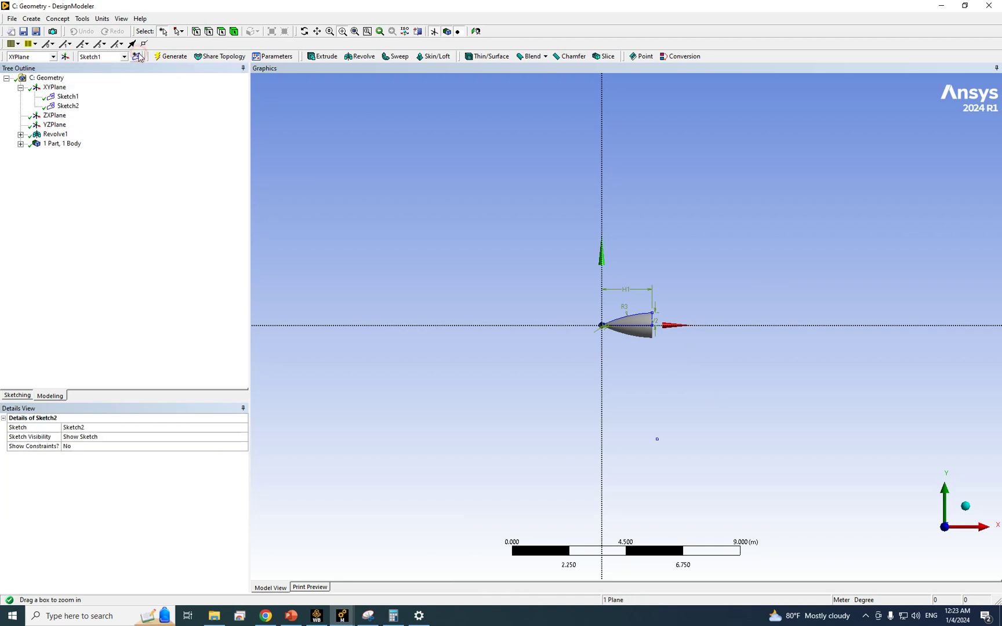
click(69, 107)
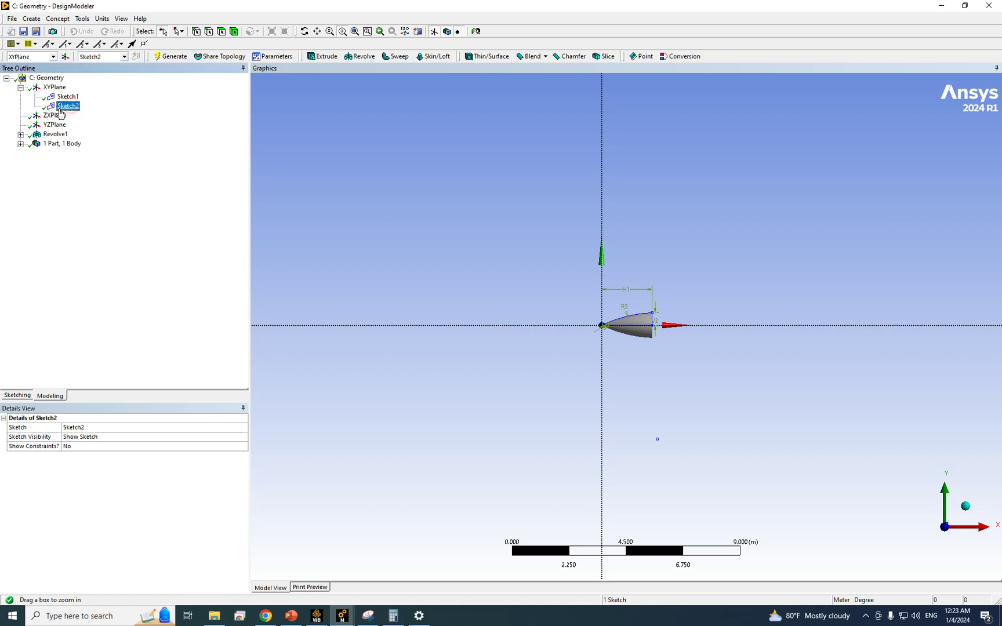
click(17, 395)
Draw a rectangle about 8.2 m long and 0.7 m high behind the nose cone, straddling the X axis.
click(35, 140)
scroll(844, 397, up, 2)
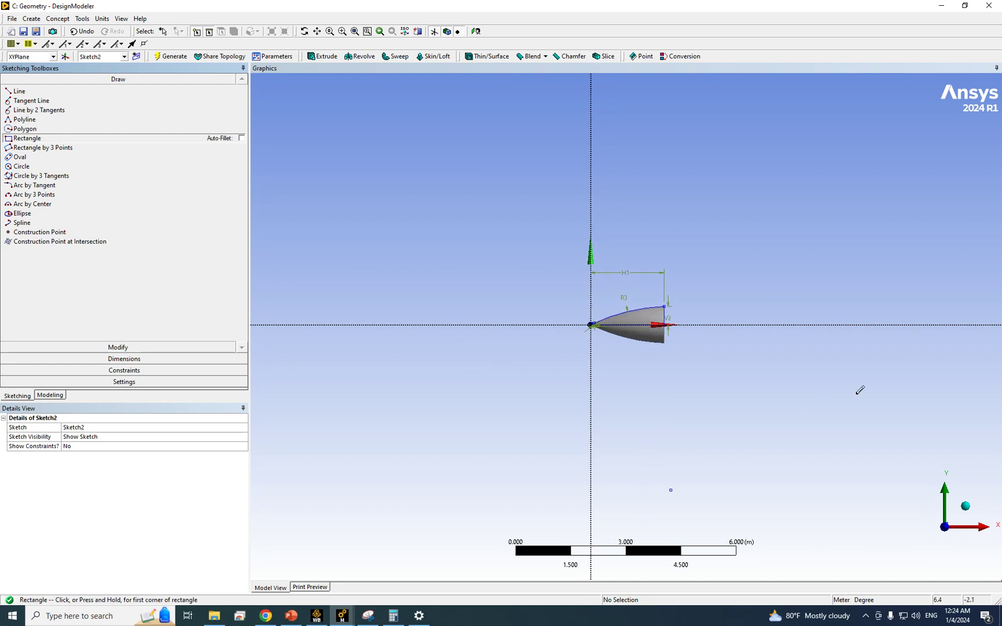
scroll(870, 383, up, 2)
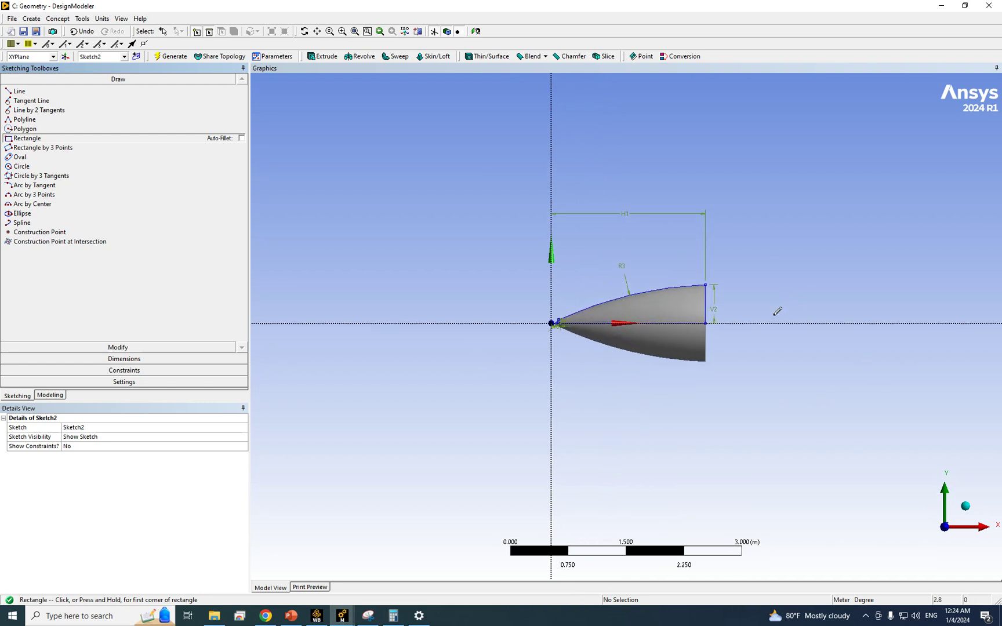
click(761, 306)
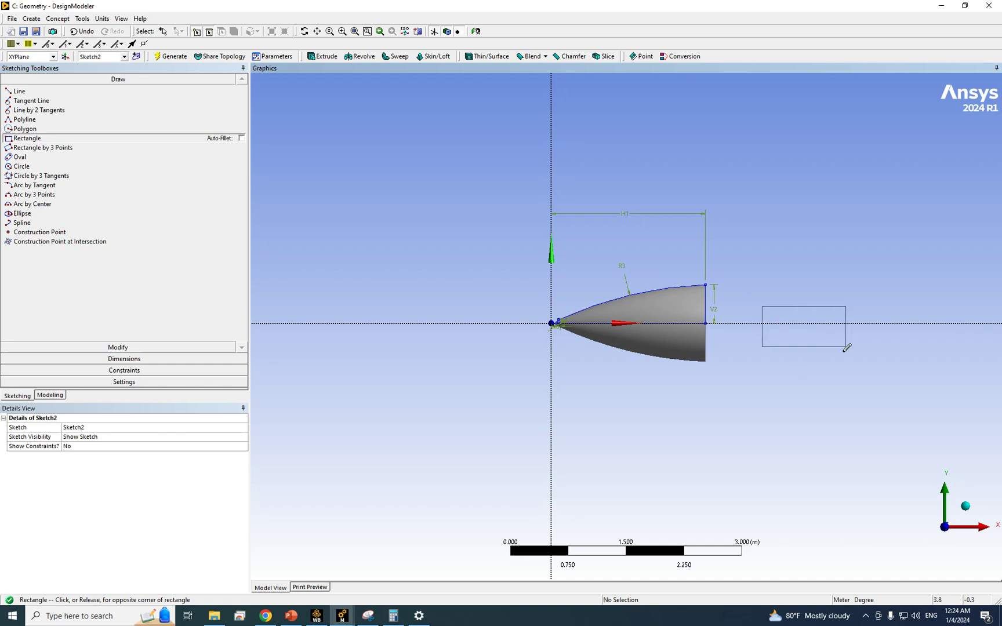
scroll(777, 354, down, 3)
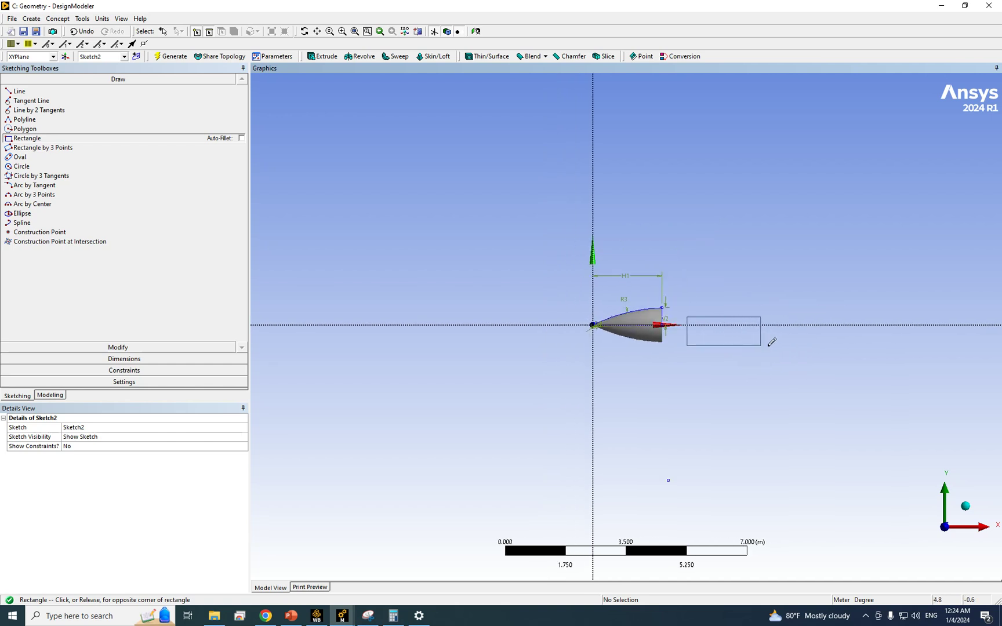
click(972, 342)
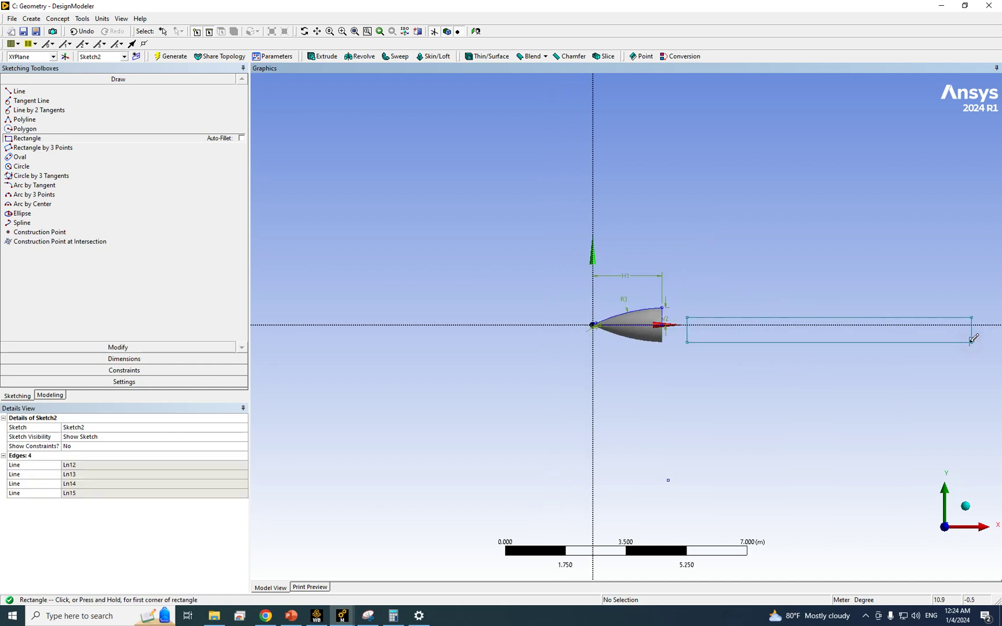
Add a vertical dimension between the rectangle's lower edge and the X axis, and set it to 0.5 m.
scroll(772, 331, up, 3)
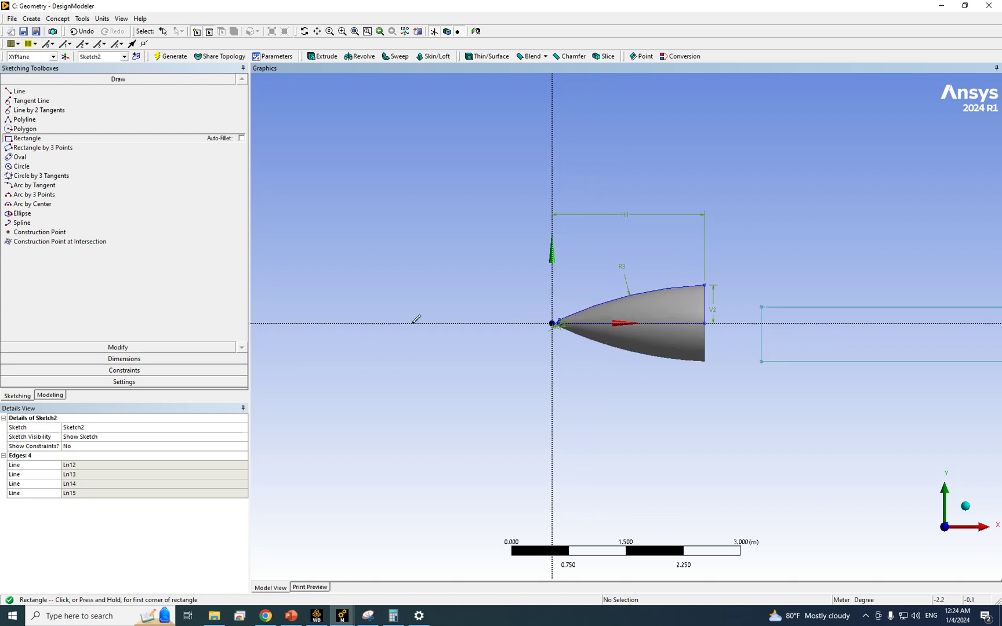
click(110, 360)
click(58, 123)
click(40, 134)
click(783, 362)
click(778, 323)
click(794, 342)
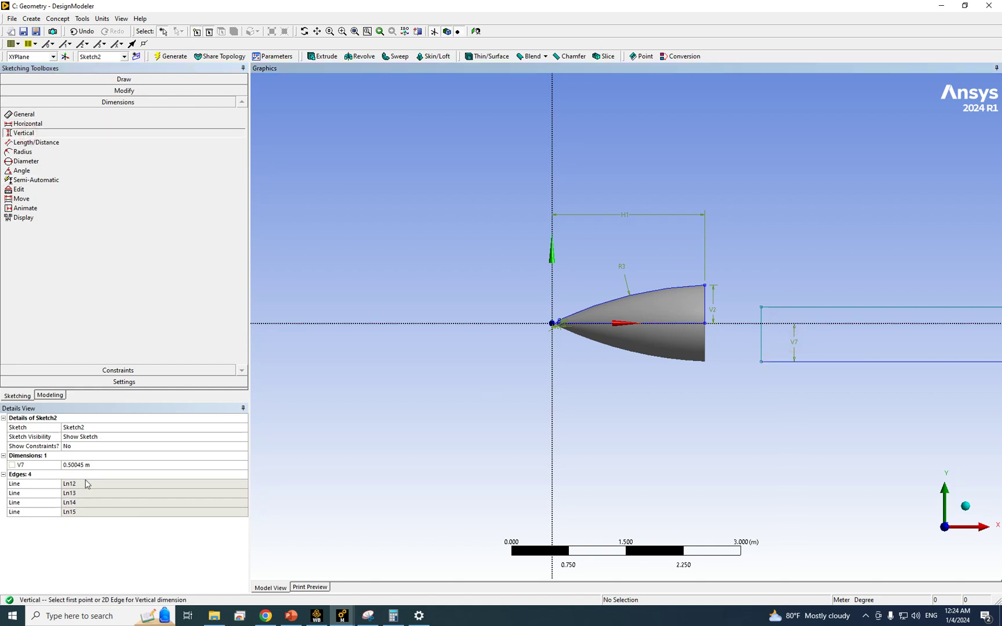
click(80, 465)
text(0.5)
key(Return)
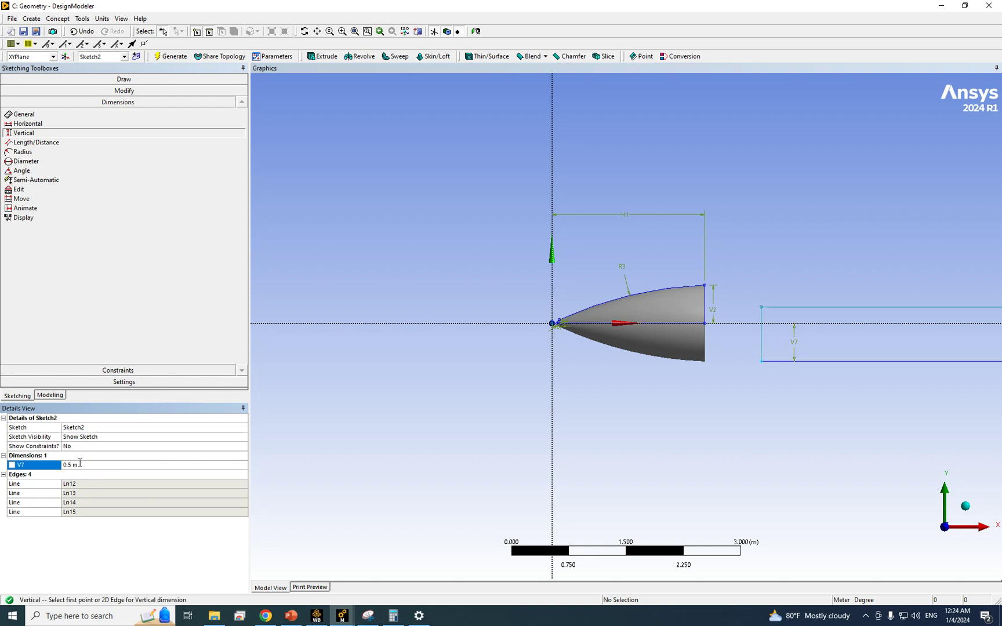
scroll(835, 369, down, 3)
scroll(738, 400, up, 1)
mouse_move(768, 376)
middle_down()
mouse_move(837, 342)
mouse_move(743, 380)
mouse_move(767, 404)
mouse_move(779, 472)
mouse_move(771, 391)
mouse_move(904, 378)
mouse_move(794, 405)
mouse_move(766, 284)
mouse_move(791, 360)
mouse_move(825, 376)
mouse_move(783, 316)
mouse_move(705, 383)
mouse_move(690, 360)
middle_up()
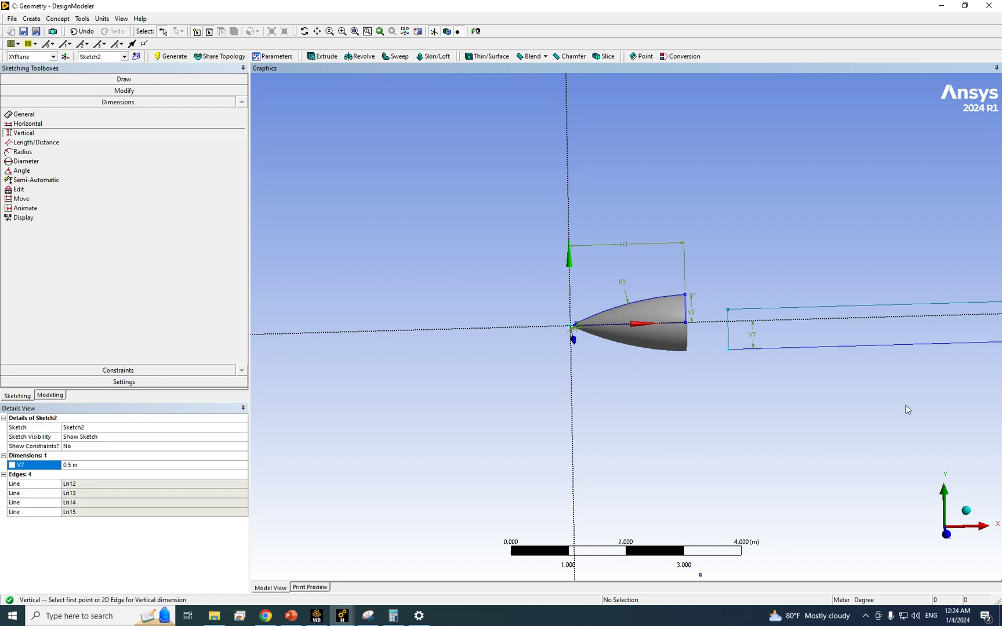
scroll(705, 374, down, 2)
middle_drag(676, 360, 653, 348)
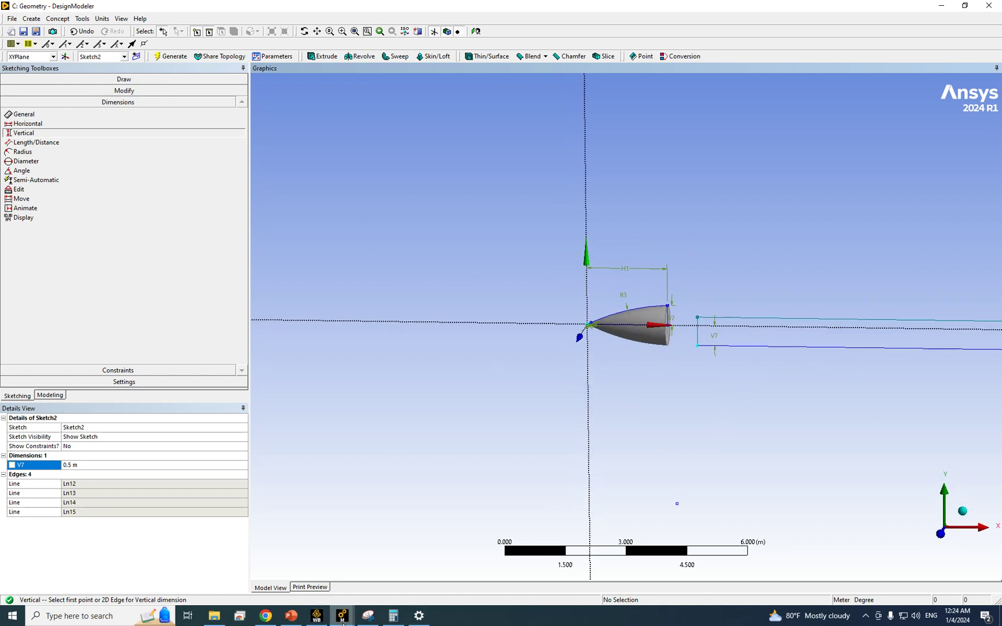
Switch to the finished aircraft in the A: Geometry window and show the dimensions of its Sketch2 on the XY plane.
mouse_move(342, 616)
click(261, 584)
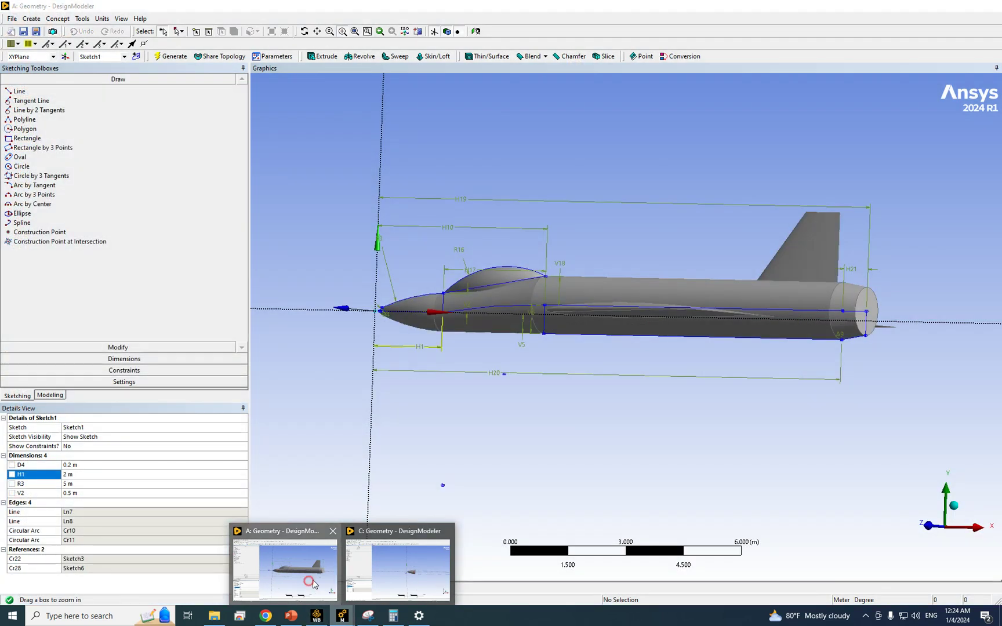
mouse_move(719, 325)
middle_down()
mouse_move(789, 353)
mouse_move(794, 328)
mouse_move(732, 321)
middle_up()
middle_drag(614, 286, 547, 278)
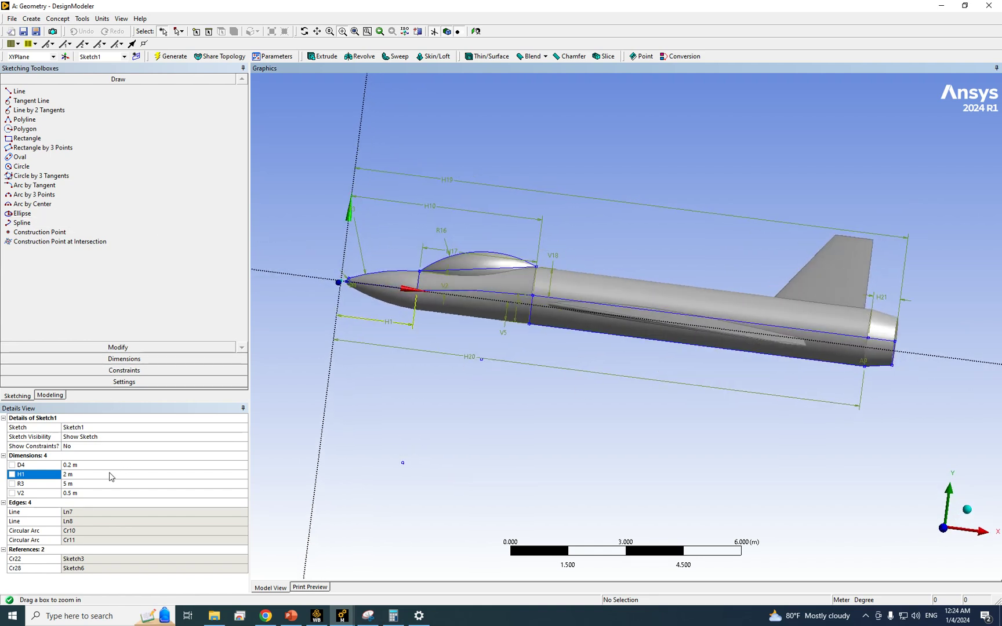
click(47, 396)
click(69, 107)
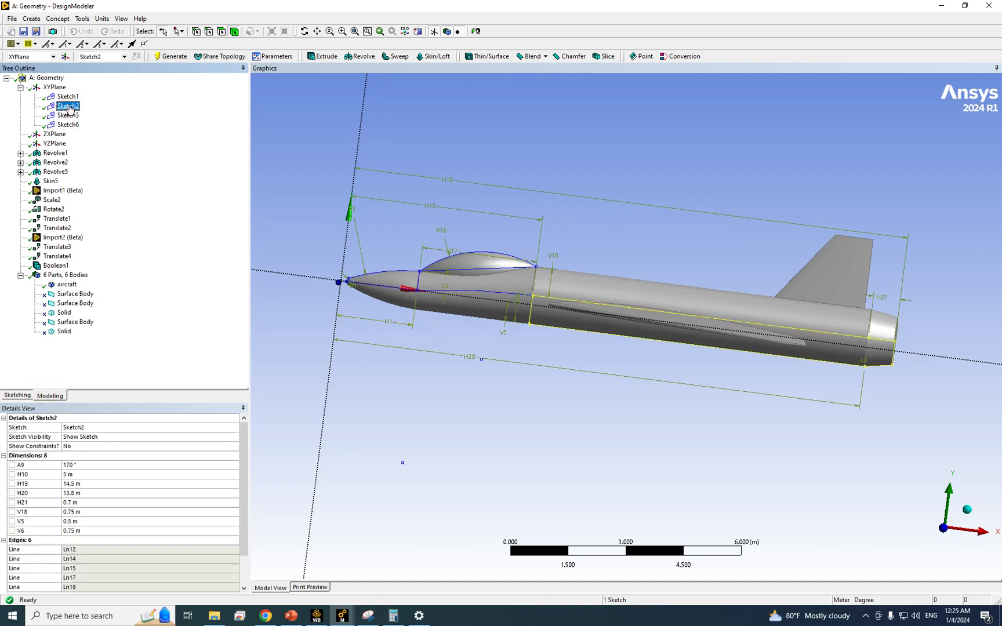
Check where the reference sketch's H10, H20, V5 and V18 dimensions lie on the fuselage, and return to the C: Geometry window.
click(84, 475)
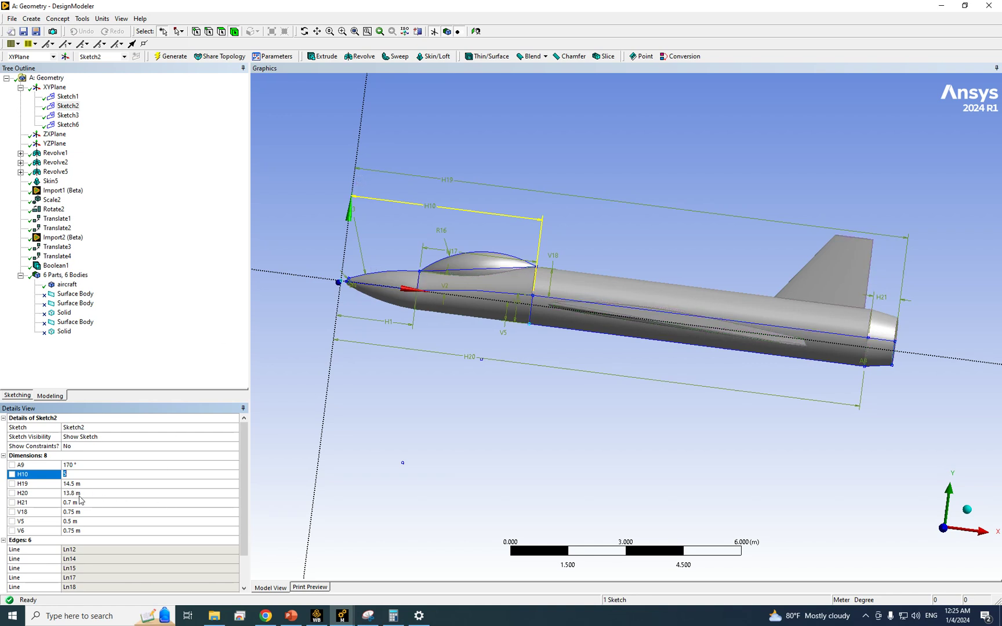
click(80, 494)
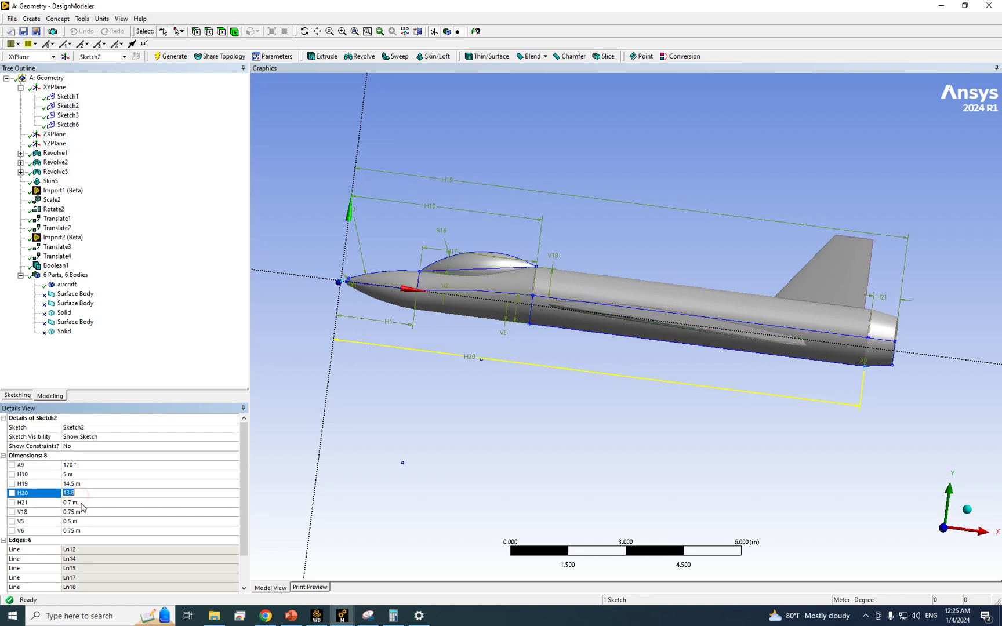
click(83, 522)
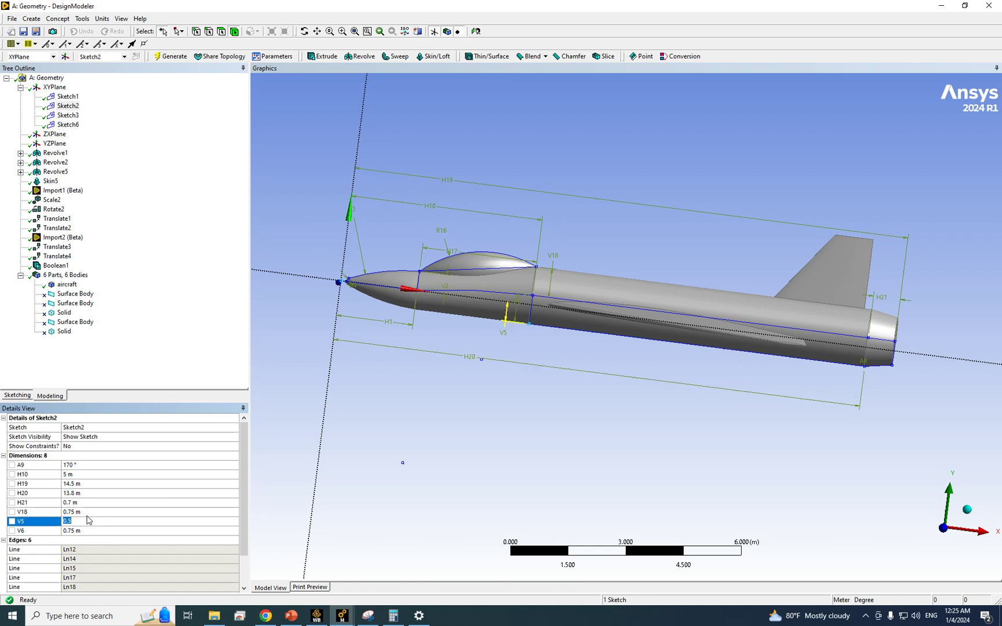
click(84, 513)
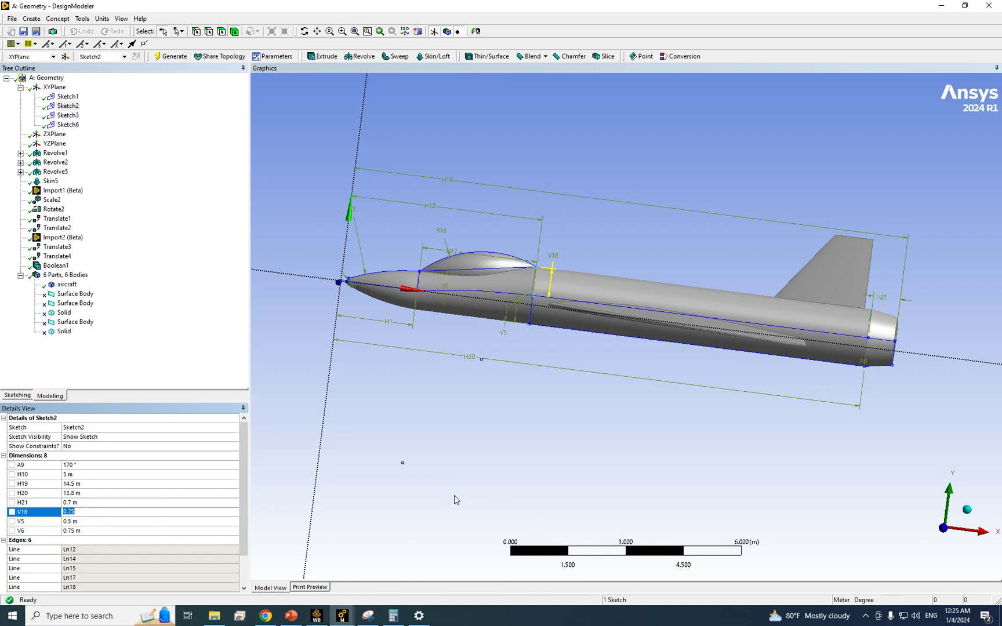
click(316, 616)
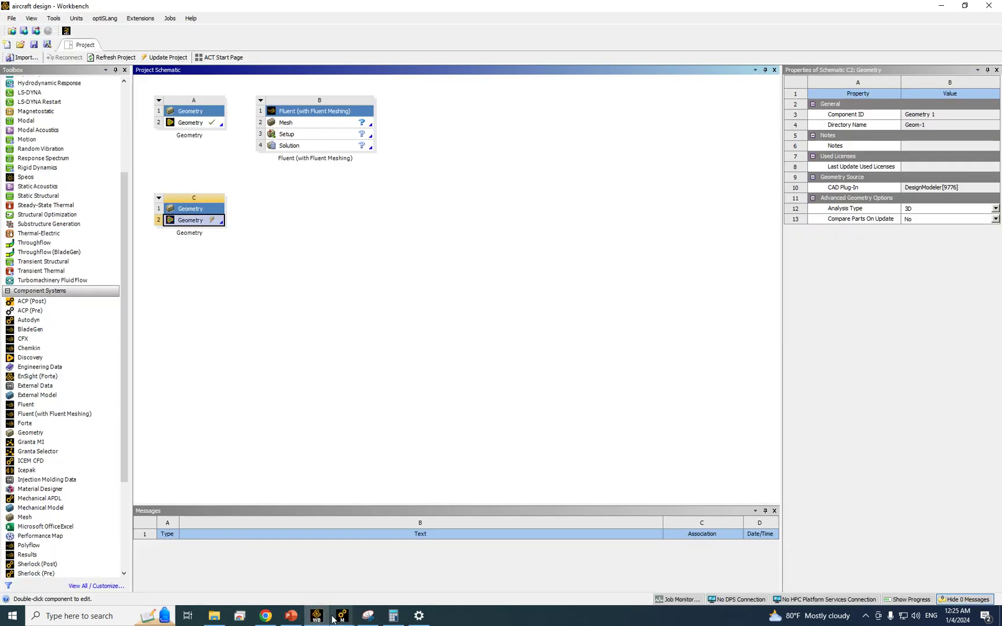
mouse_move(342, 616)
click(408, 573)
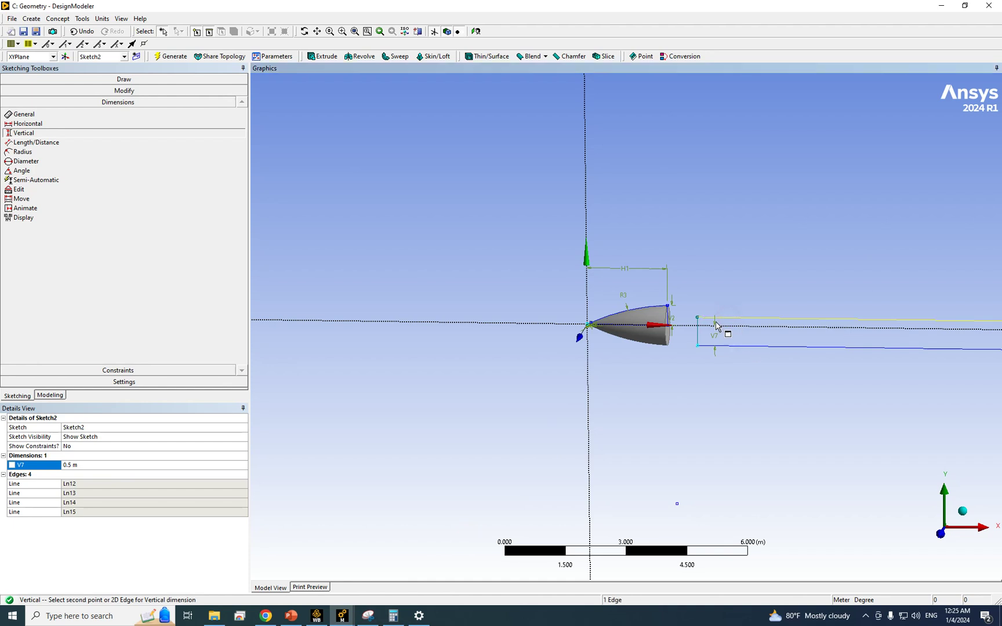
Add a vertical dimension between the rectangle's upper and lower edges, and set it to 0.75 m.
click(726, 348)
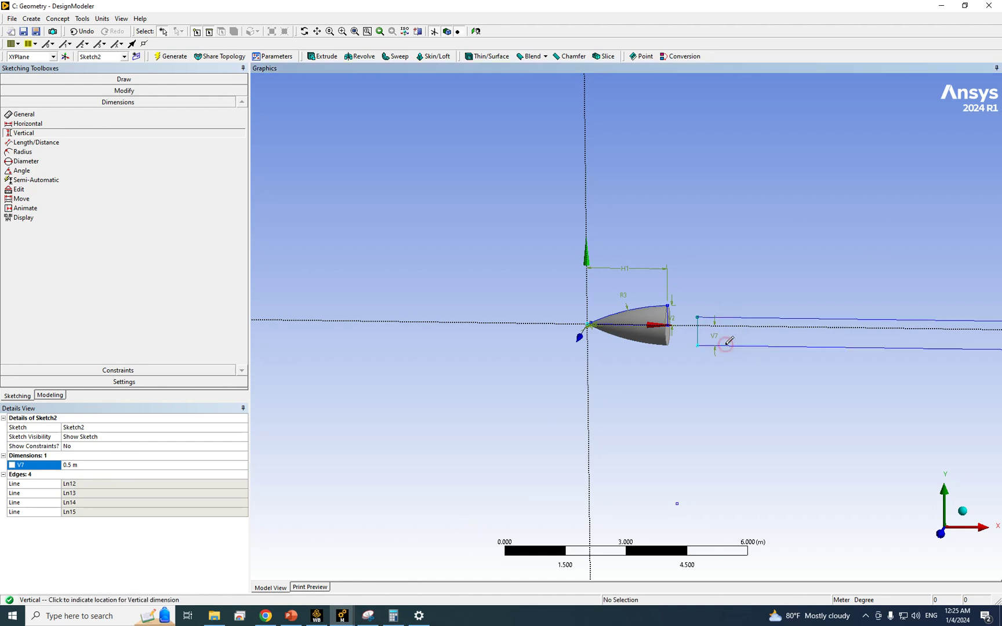
click(690, 318)
click(72, 474)
text(0.)
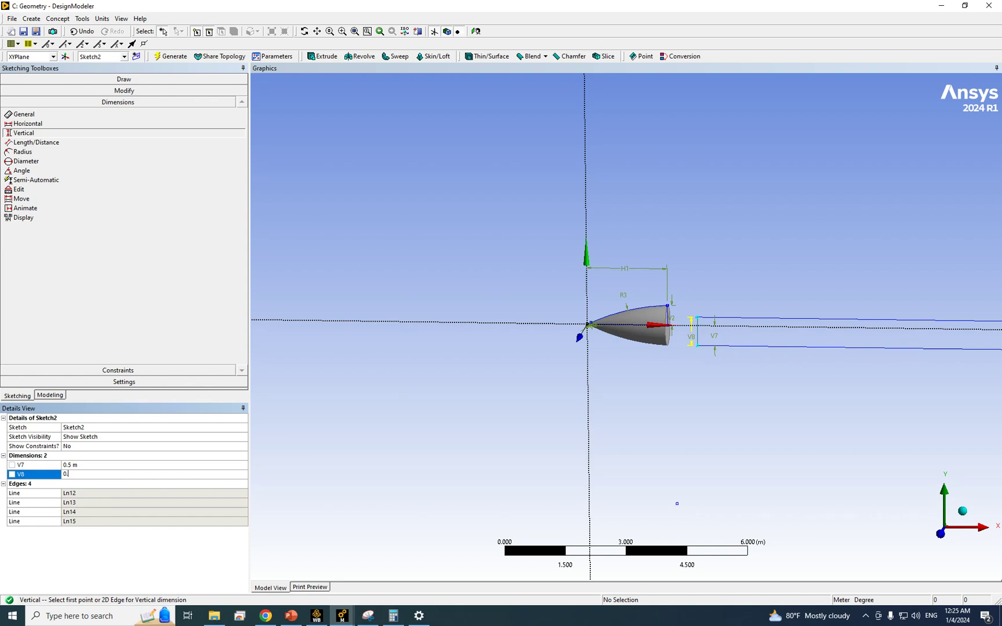
text(75)
key(Return)
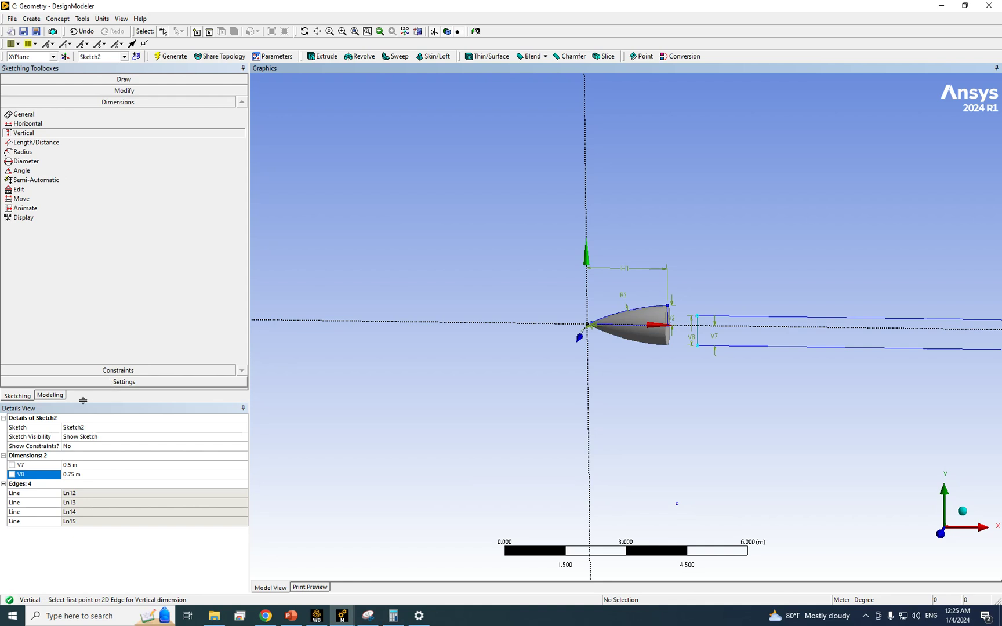
Add a horizontal dimension between the rectangle's front edge and the Y axis, and set it to 5 m.
click(35, 123)
click(698, 337)
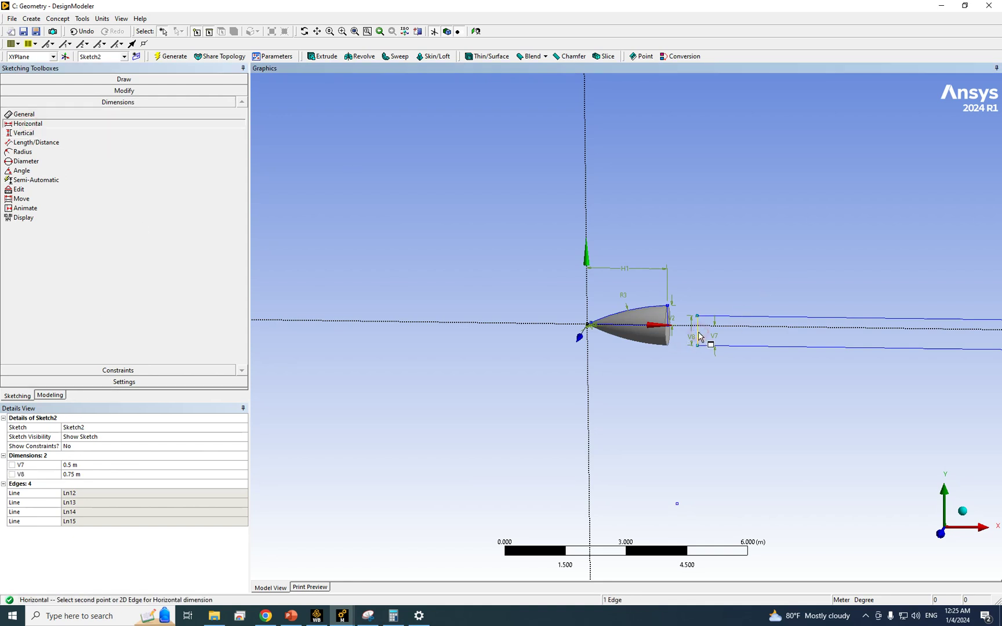
click(588, 281)
click(650, 217)
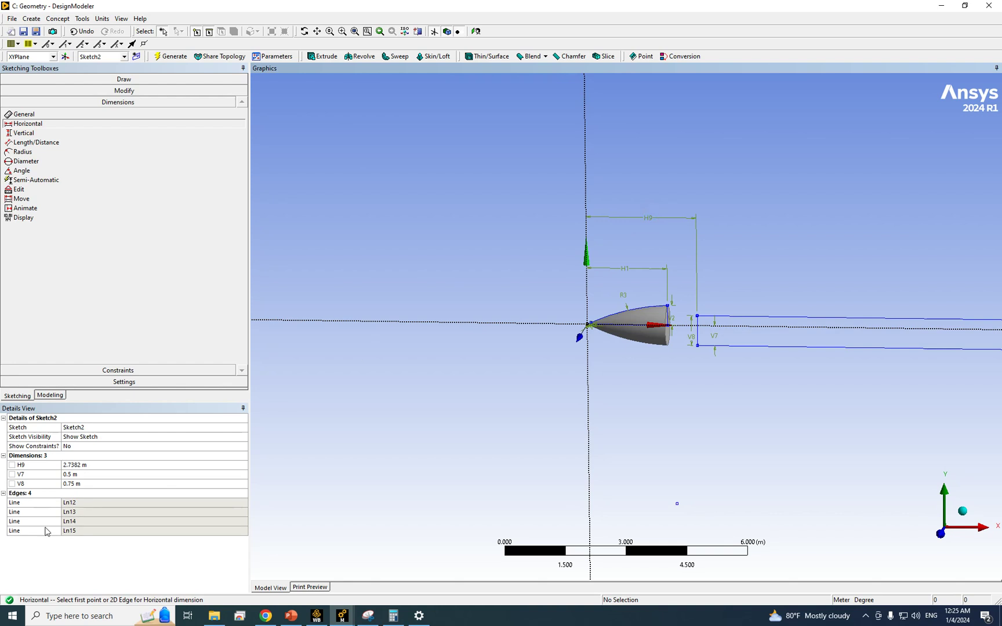
click(89, 465)
text(5)
key(Return)
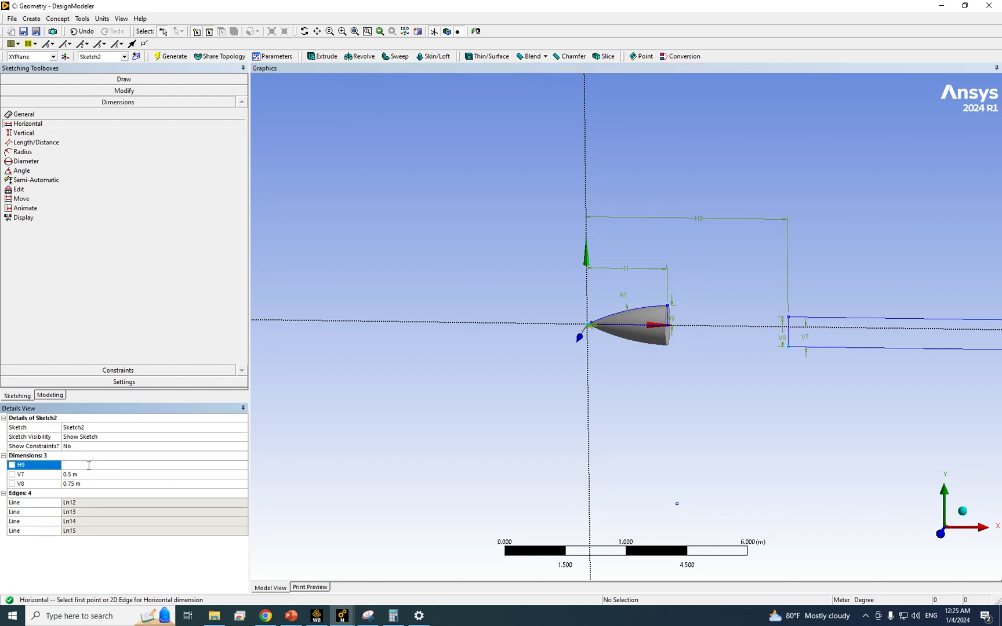
Check the H20 dimension of Sketch2 on the finished aircraft in the A: Geometry window, and return to the C: Geometry window.
scroll(544, 295, down, 3)
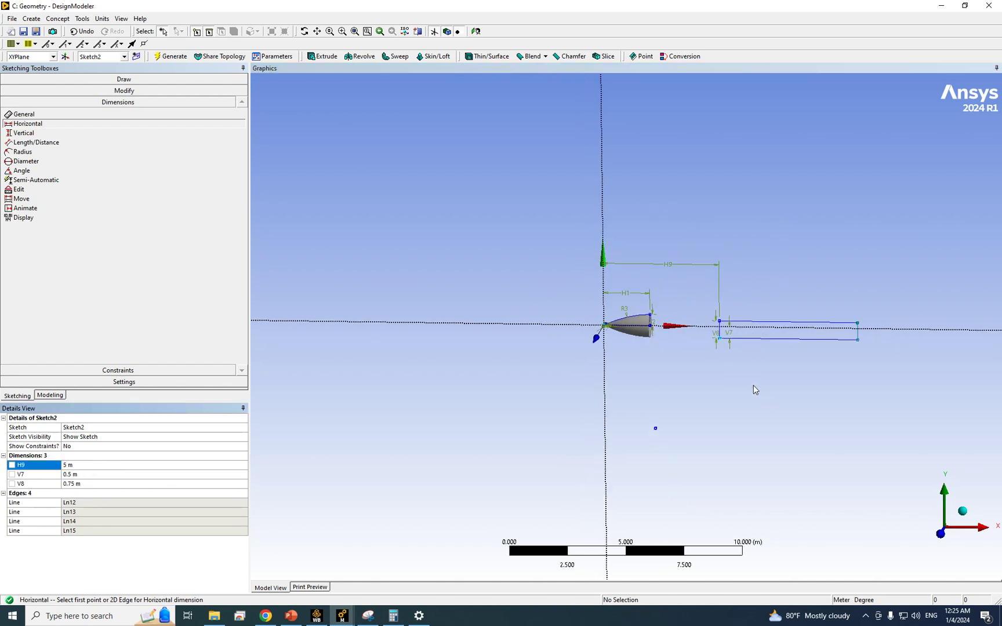
scroll(754, 389, up, 1)
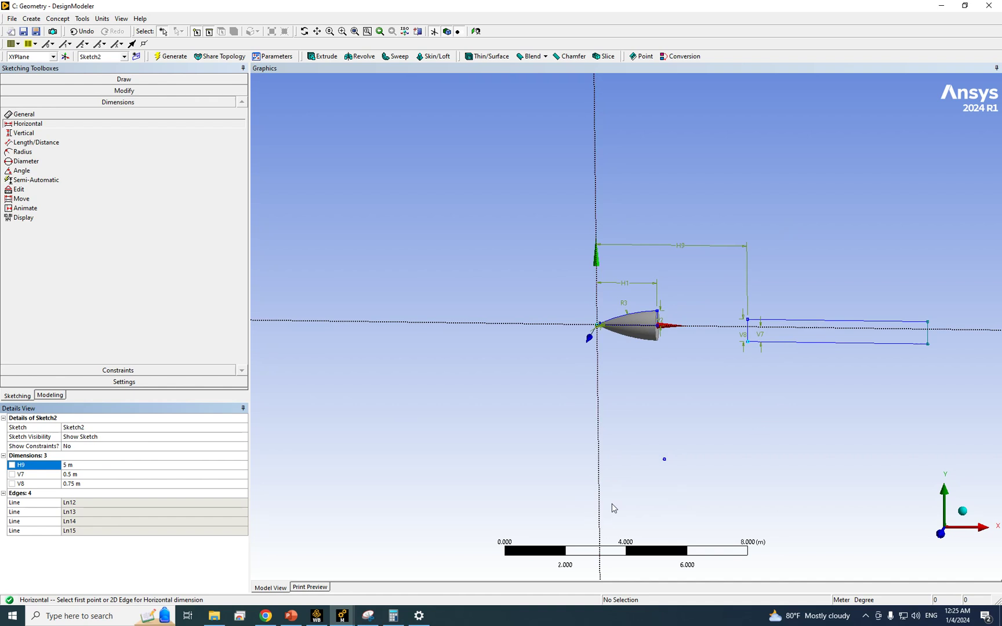
mouse_move(718, 409)
middle_down()
mouse_move(702, 414)
mouse_move(723, 378)
mouse_move(712, 396)
mouse_move(745, 393)
middle_up()
scroll(648, 384, down, 2)
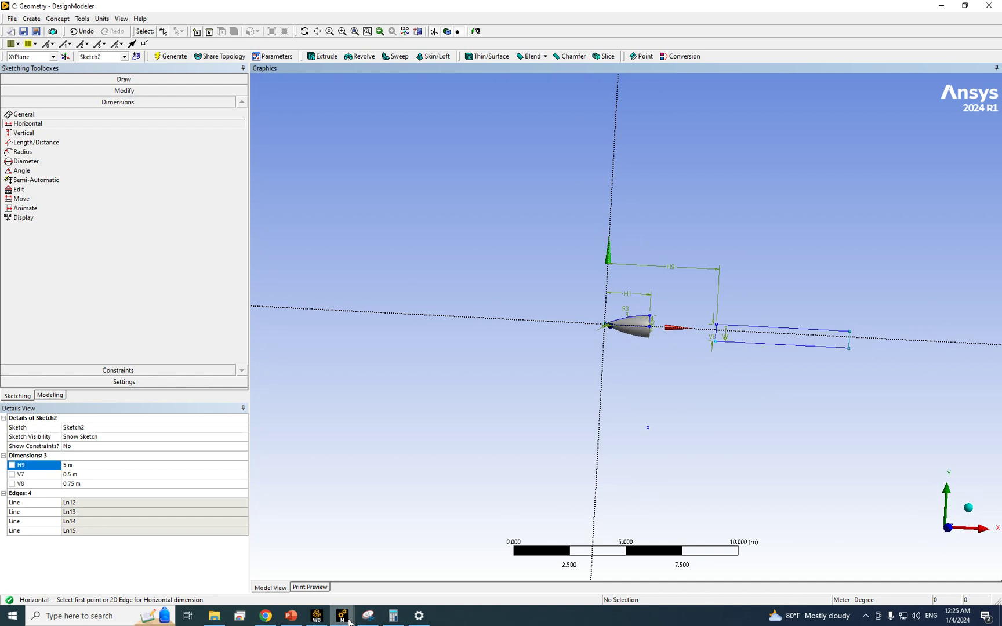
mouse_move(350, 622)
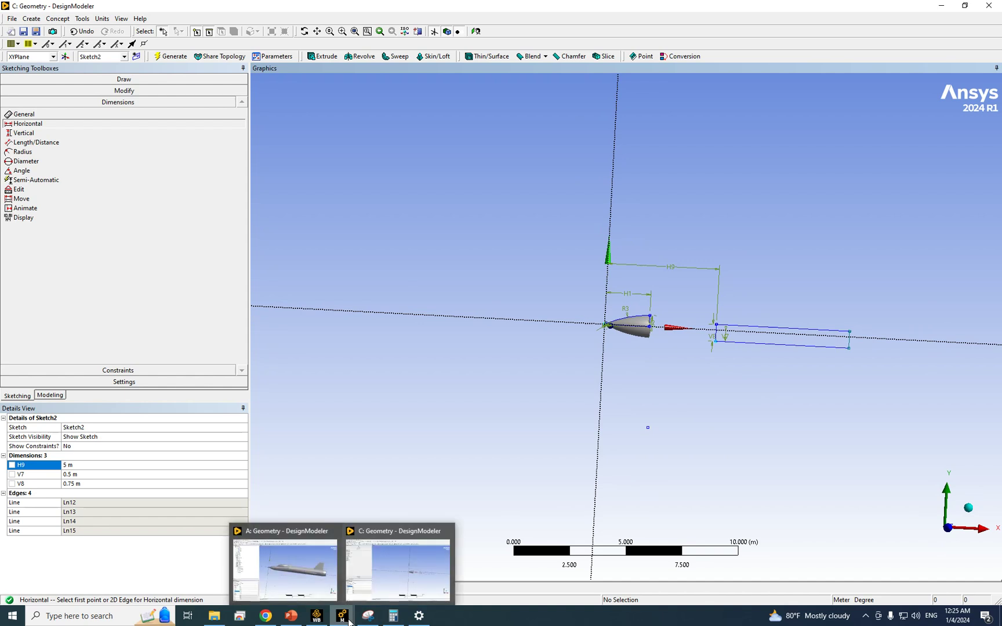
mouse_move(872, 353)
middle_down()
mouse_move(841, 353)
mouse_move(871, 356)
middle_up()
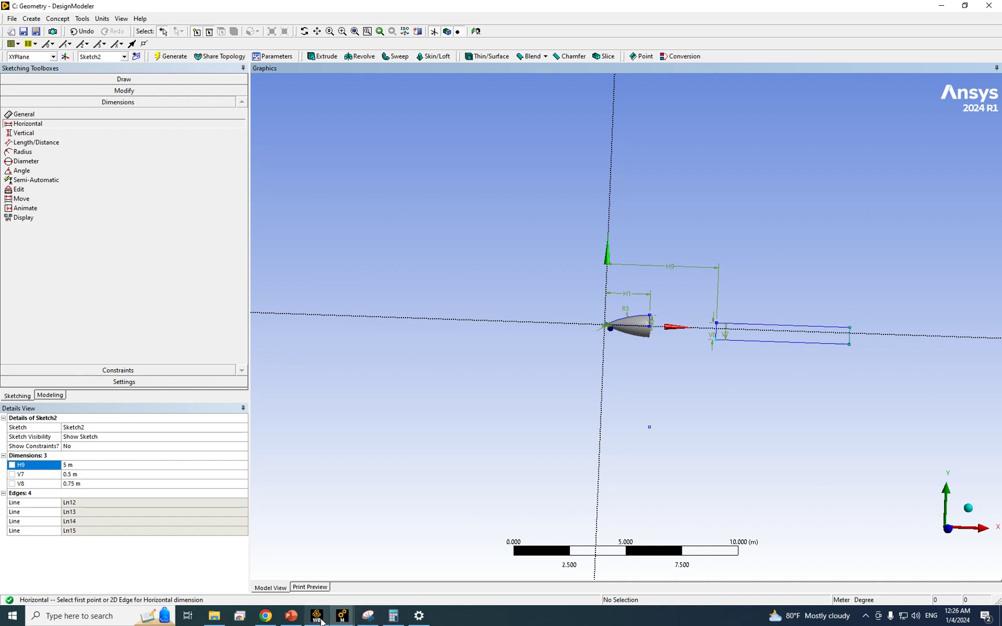
click(341, 616)
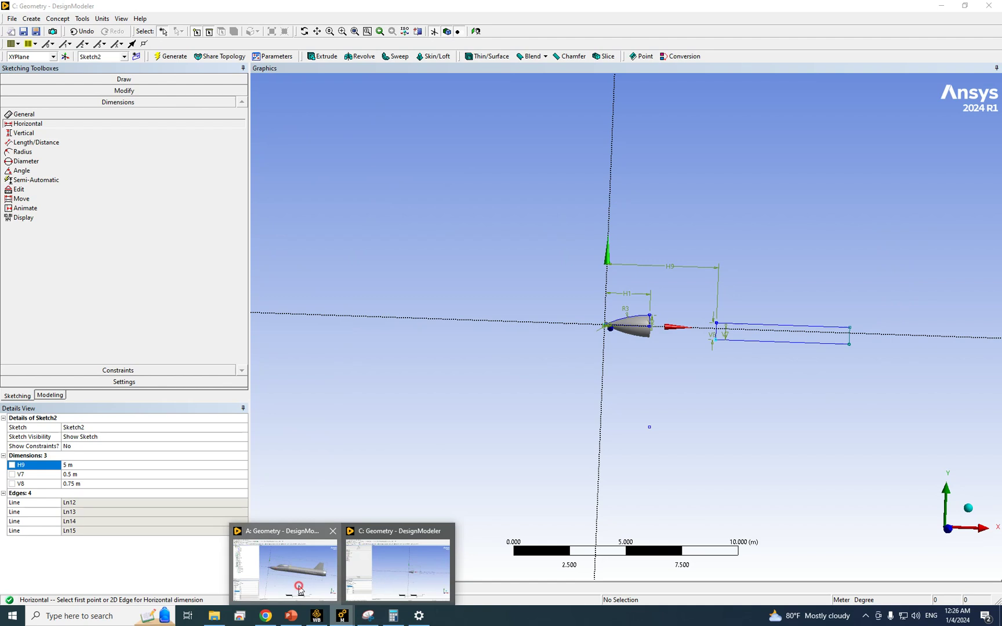
click(285, 565)
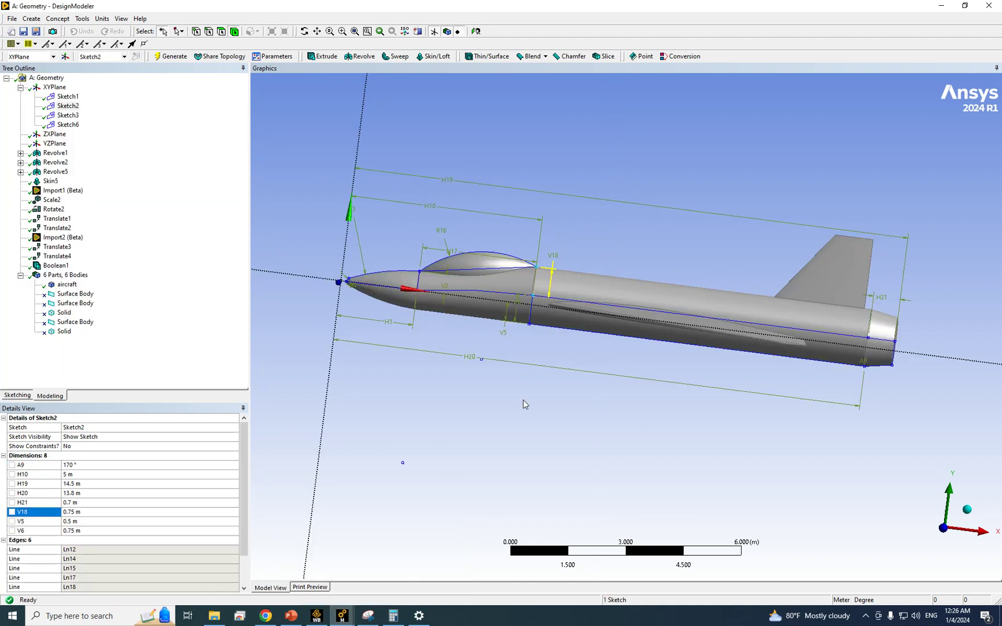
middle_drag(597, 387, 911, 342)
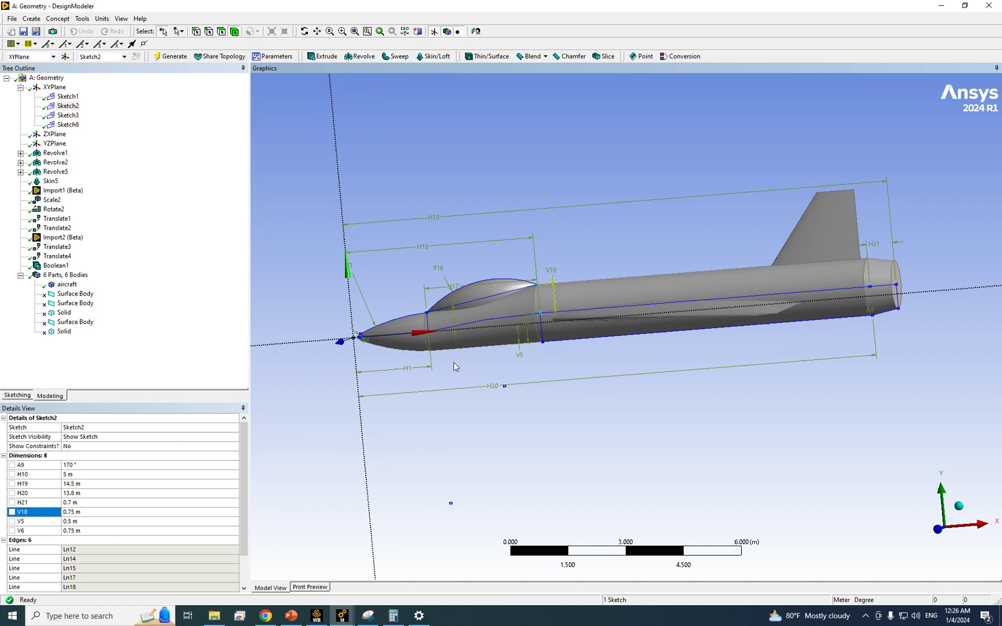
middle_drag(939, 312, 914, 384)
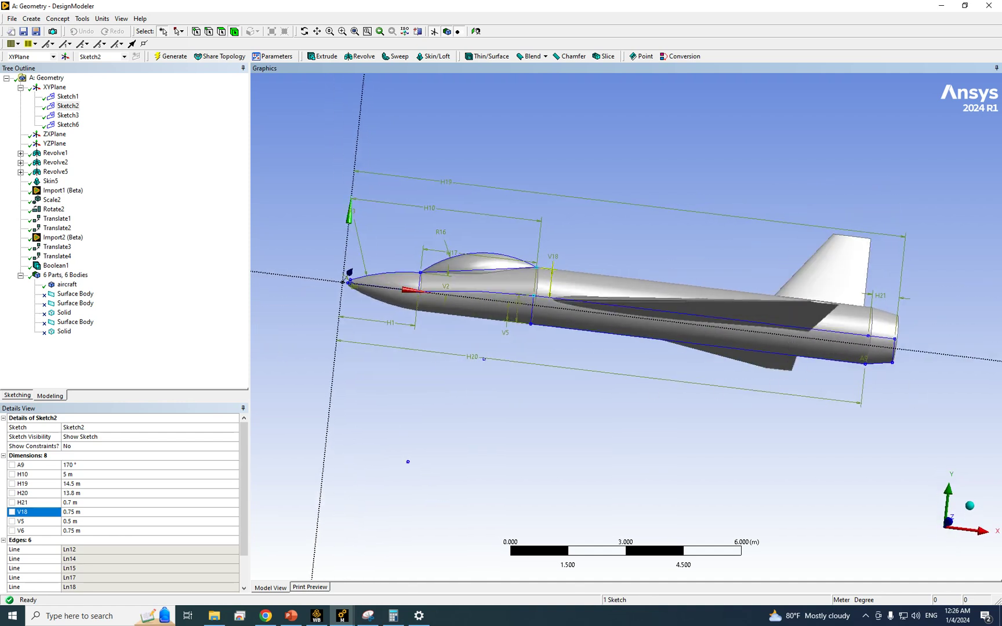
click(91, 493)
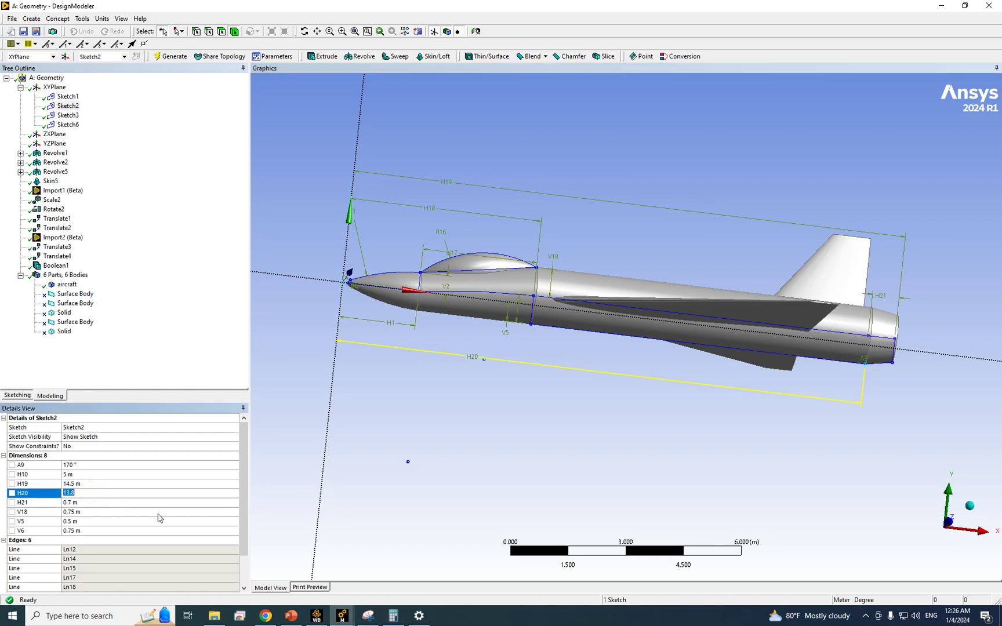
click(342, 616)
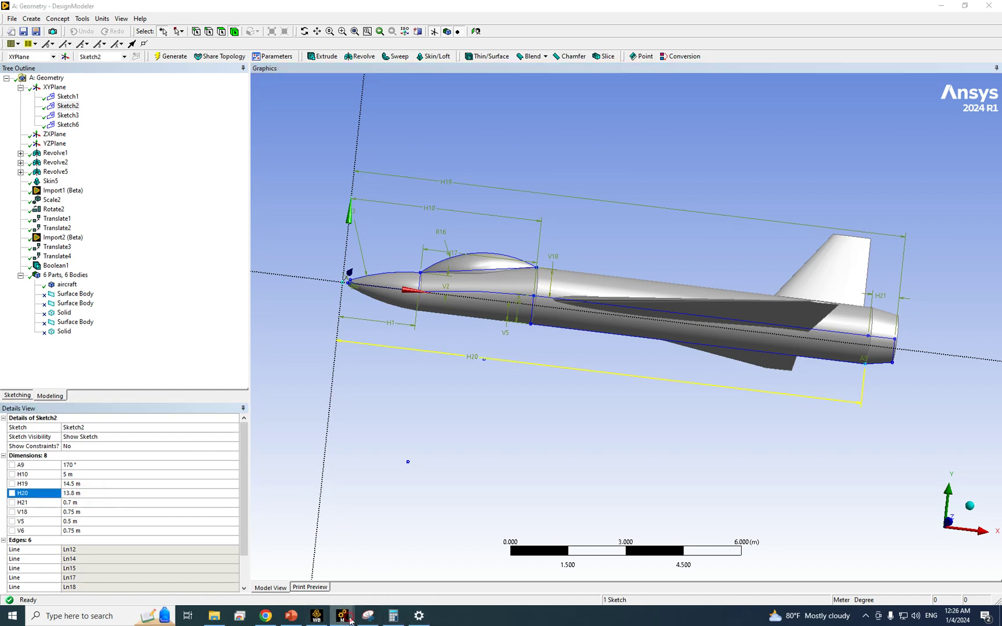
click(453, 590)
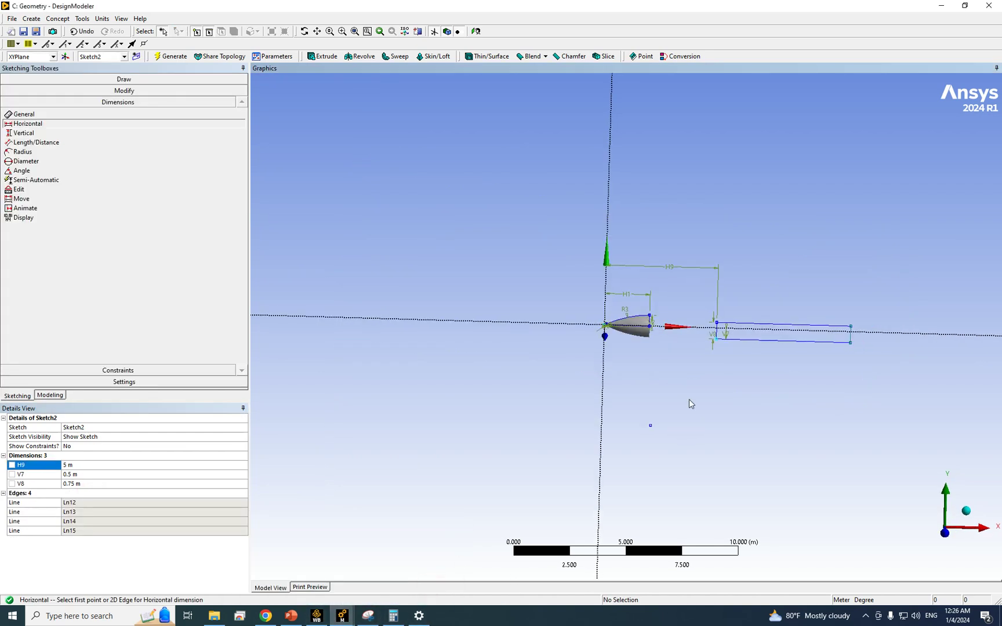
Add a horizontal dimension between the rectangle's rear end and the Y axis, and set it to 13.8 m.
click(850, 342)
click(605, 353)
click(741, 371)
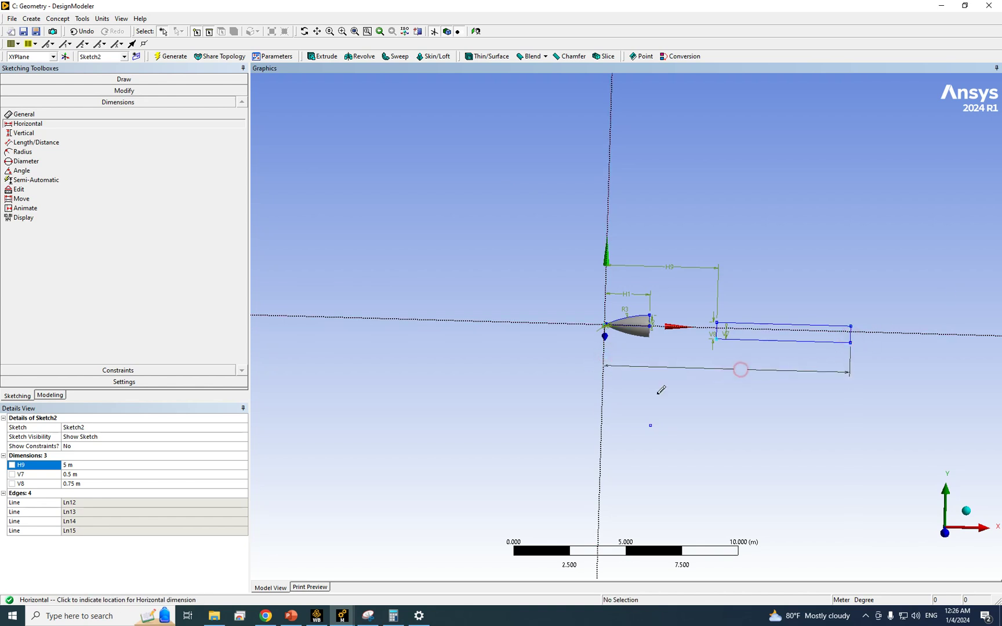
click(81, 466)
text(13)
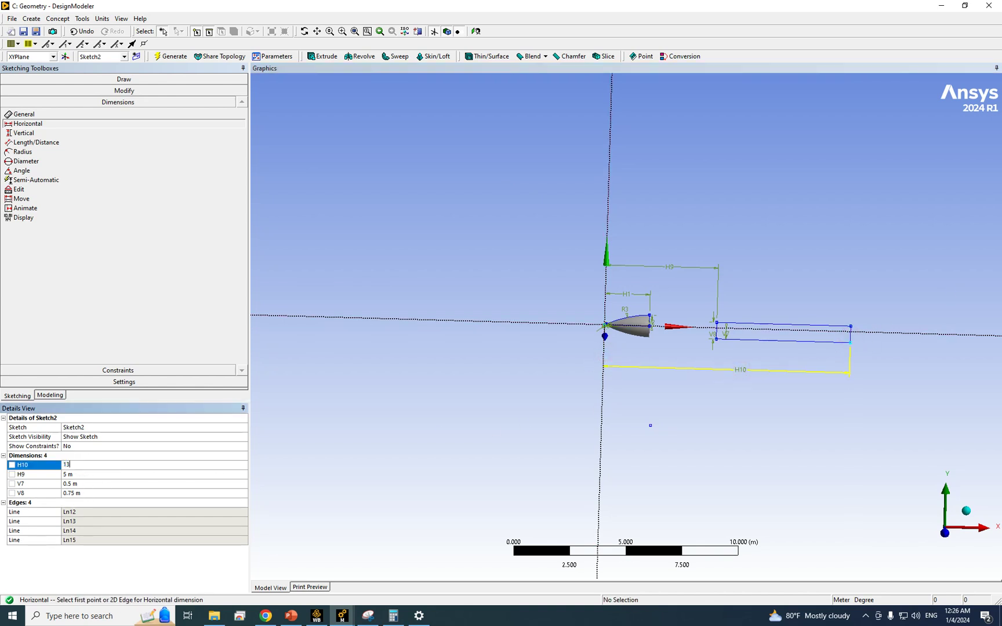
text(.8)
key(Return)
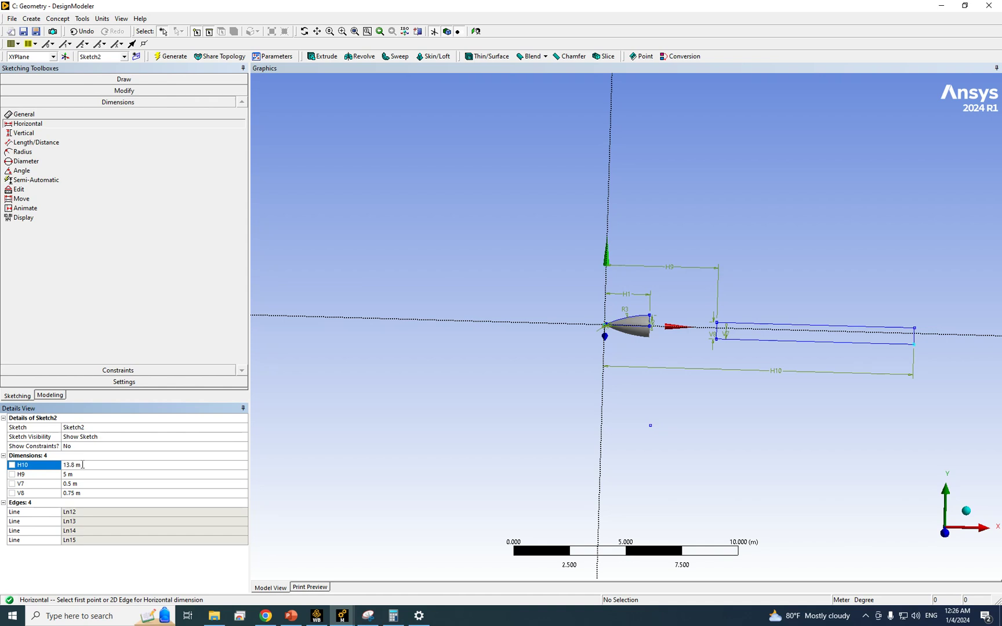
click(835, 439)
mouse_move(914, 385)
middle_down()
mouse_move(879, 376)
mouse_move(906, 380)
middle_up()
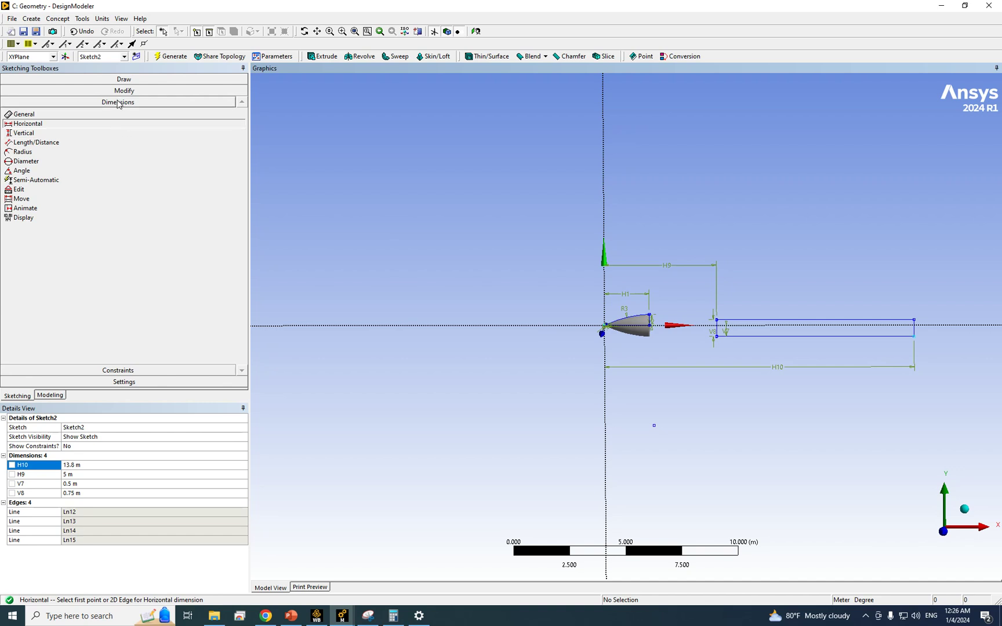
scroll(819, 342, up, 3)
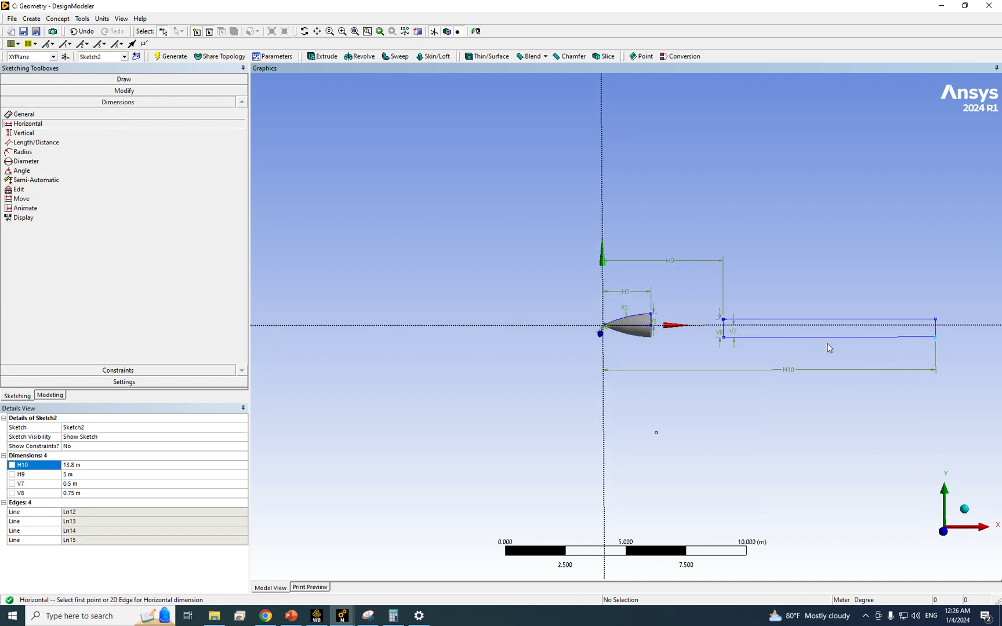
middle_drag(761, 391, 724, 441)
mouse_move(758, 427)
middle_down()
mouse_move(731, 383)
mouse_move(799, 371)
mouse_move(694, 376)
mouse_move(796, 387)
mouse_move(768, 384)
middle_up()
mouse_move(666, 386)
middle_down()
mouse_move(729, 386)
mouse_move(692, 389)
middle_up()
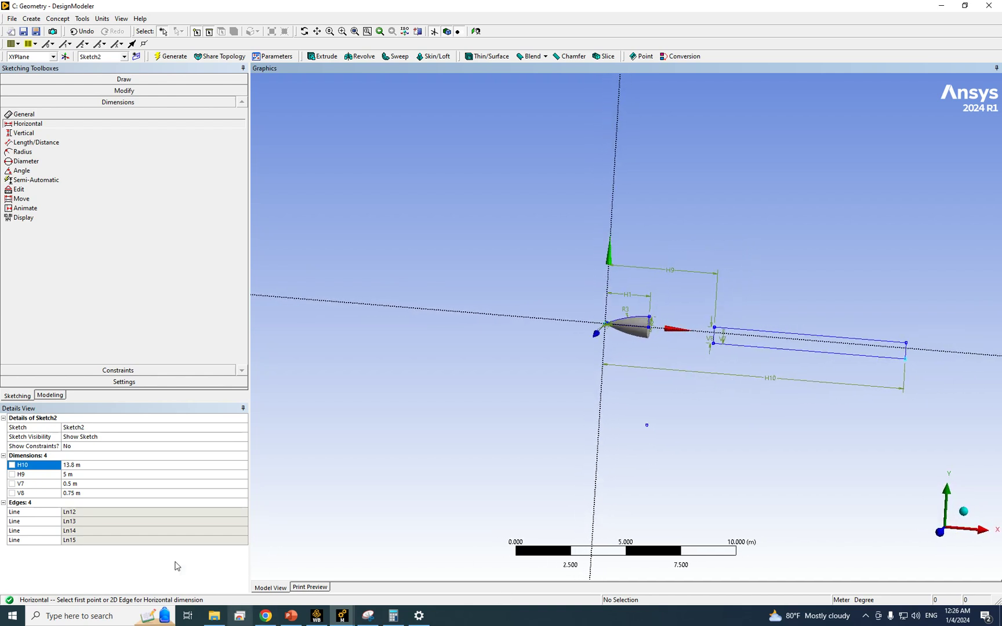
Revolve Sketch2 360° about the rectangle's upper edge with Add Material, and generate the fuselage body.
click(51, 395)
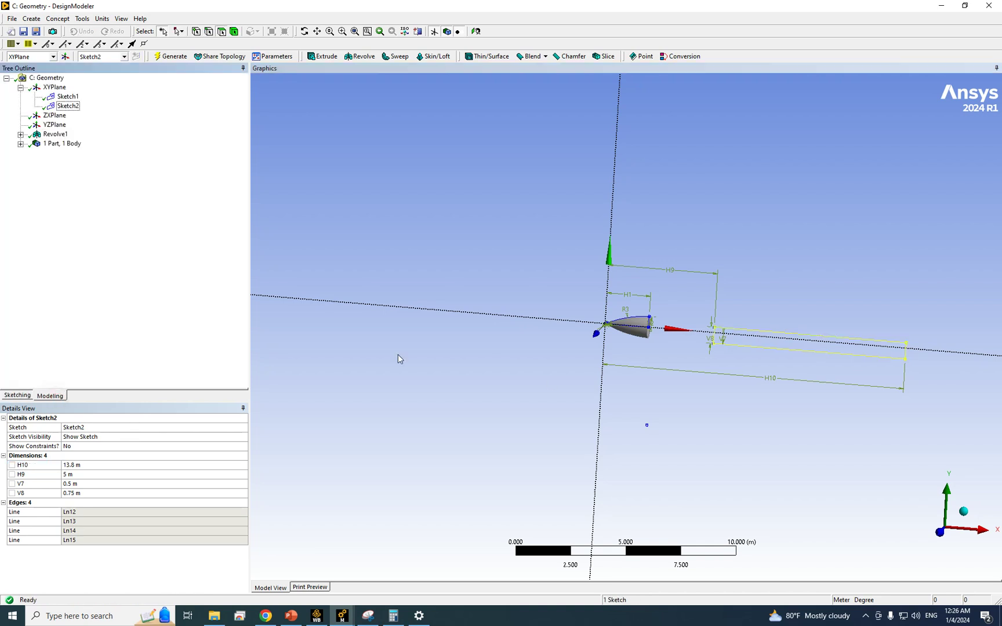
click(31, 18)
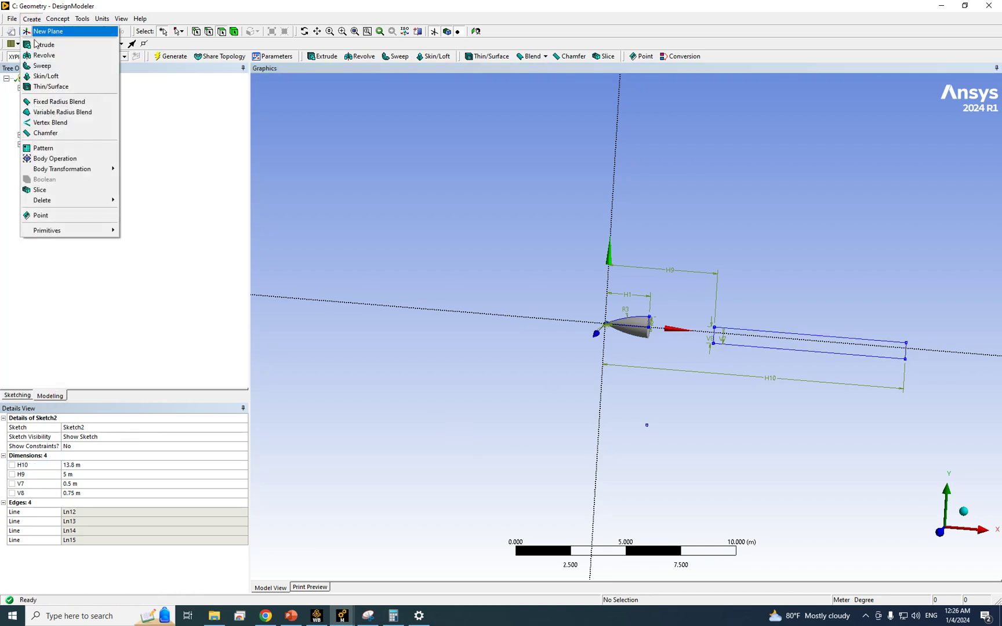
click(50, 56)
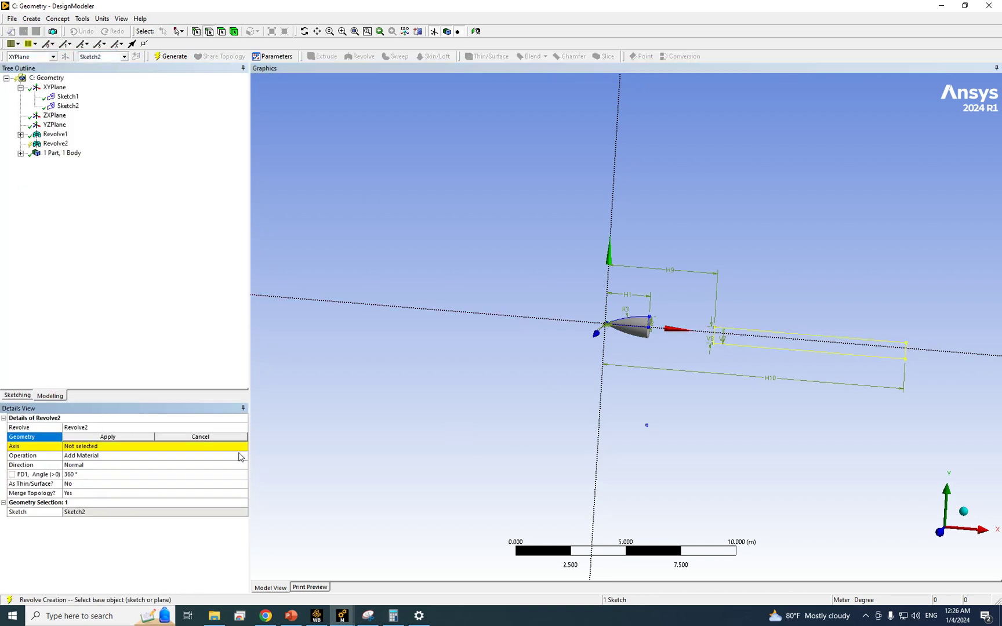
click(118, 439)
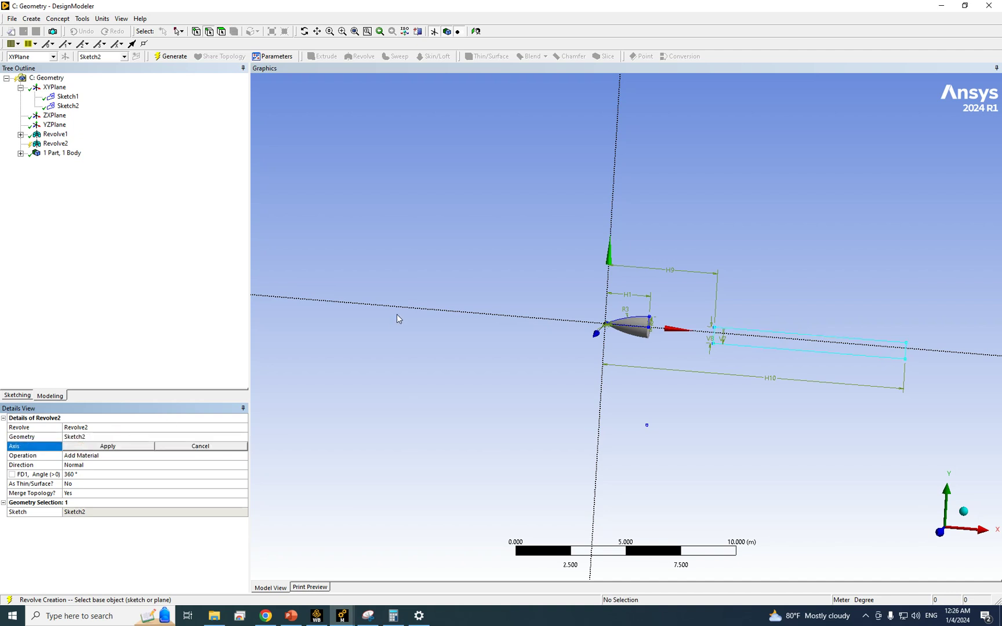
click(804, 336)
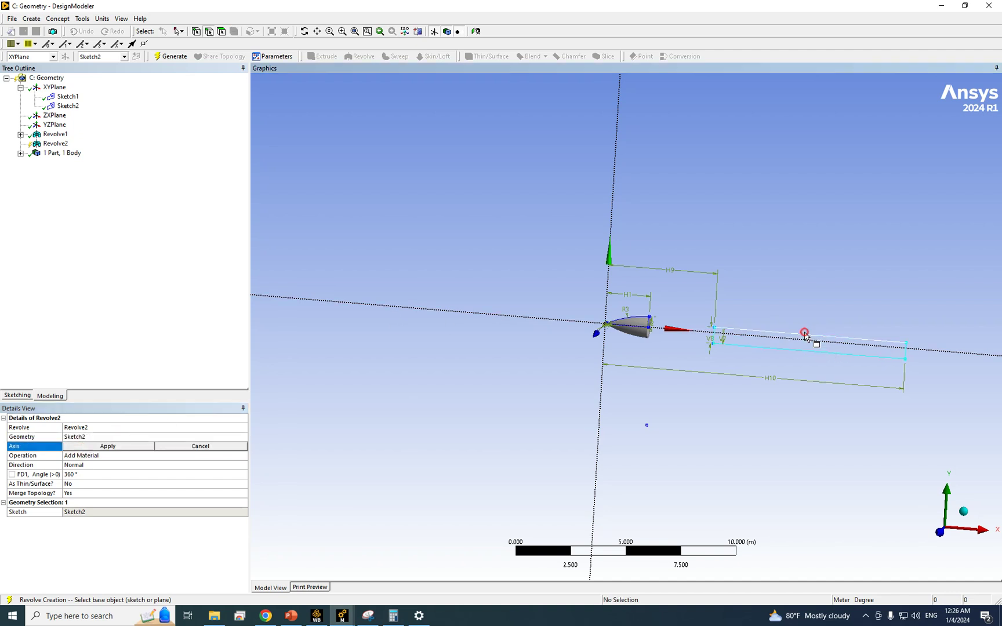
click(135, 448)
click(174, 58)
Create a new sketch on the XY plane and view it face-on in sketching mode.
middle_drag(580, 325, 708, 343)
click(53, 87)
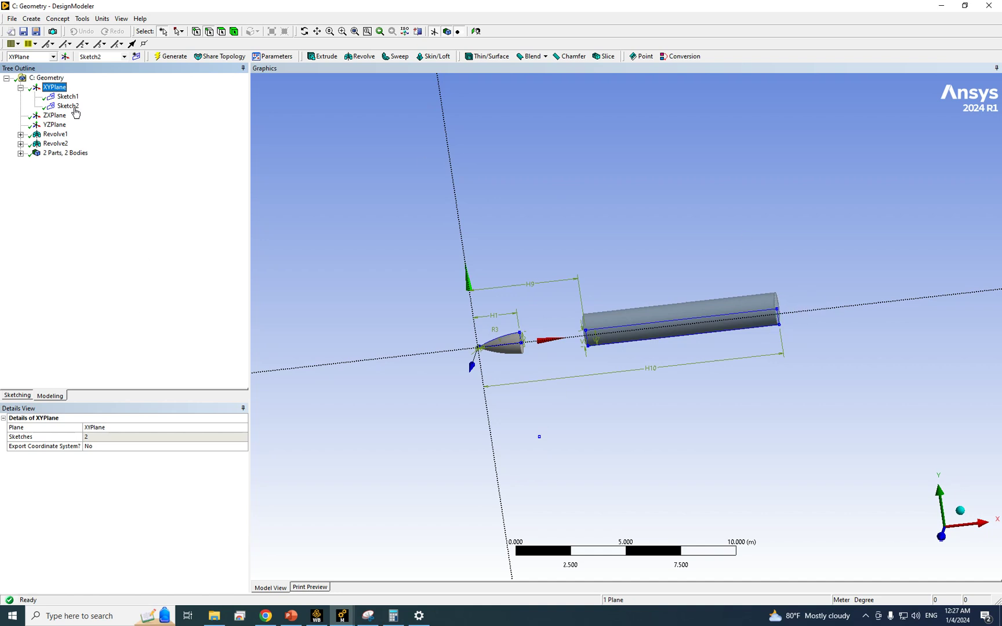
click(136, 57)
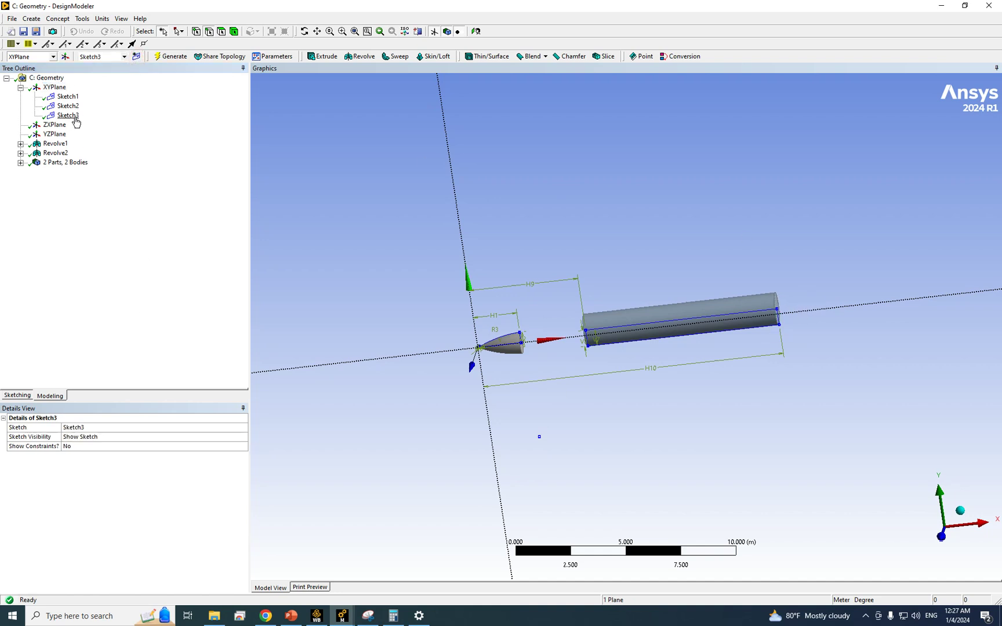
click(18, 396)
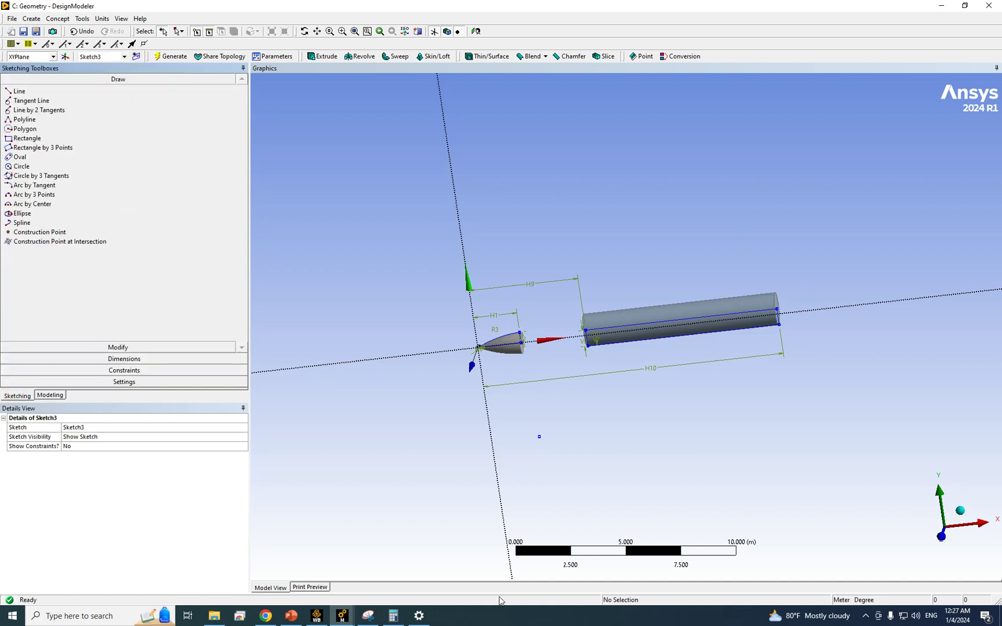
click(942, 538)
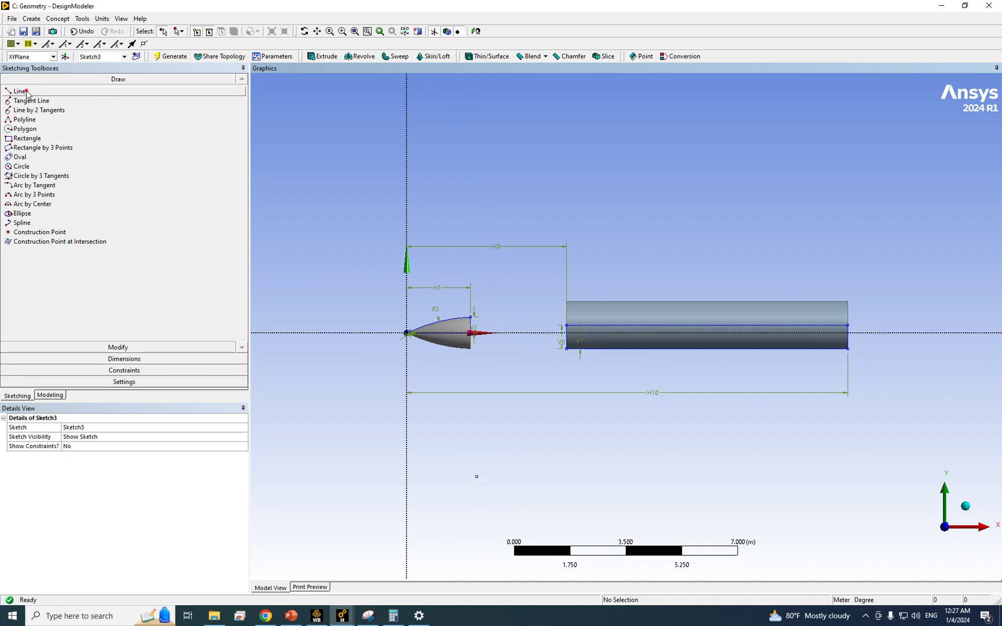
Sketch a rectangle about 1.7 m long directly behind the fuselage, from its centerline down to its lower edge.
click(23, 92)
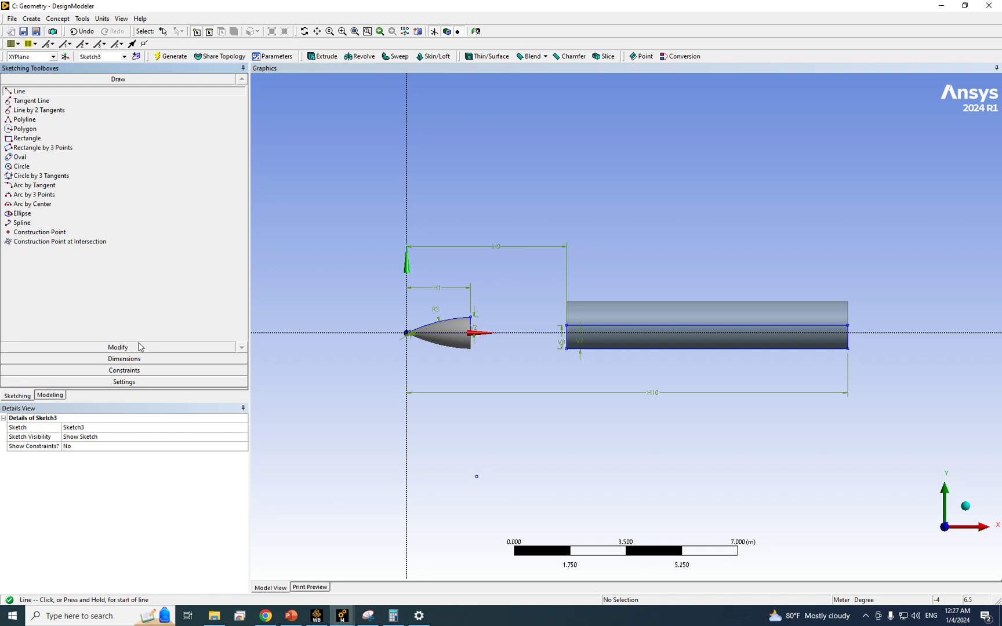
click(28, 139)
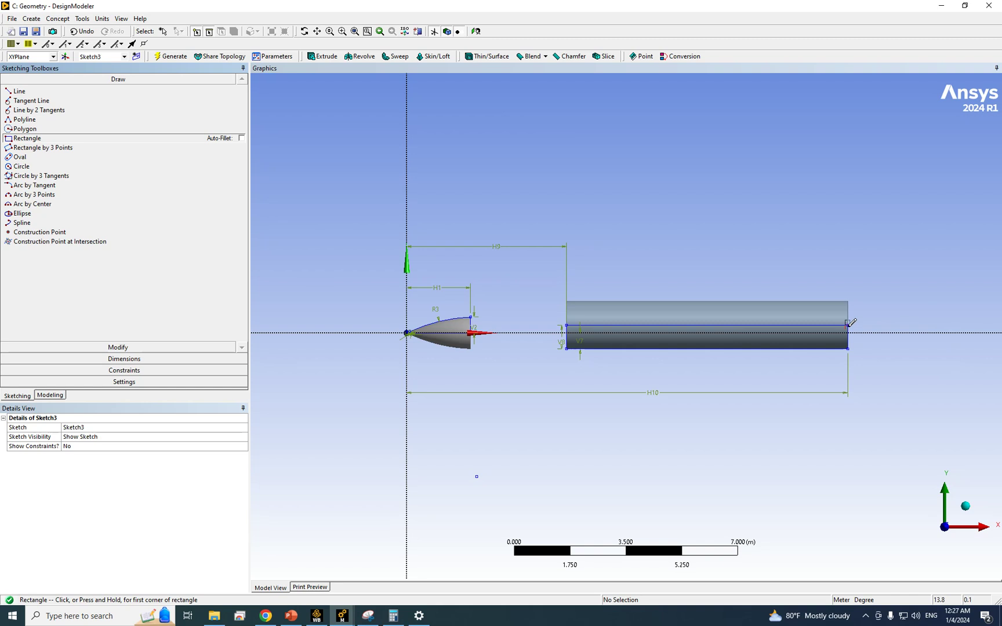
click(848, 324)
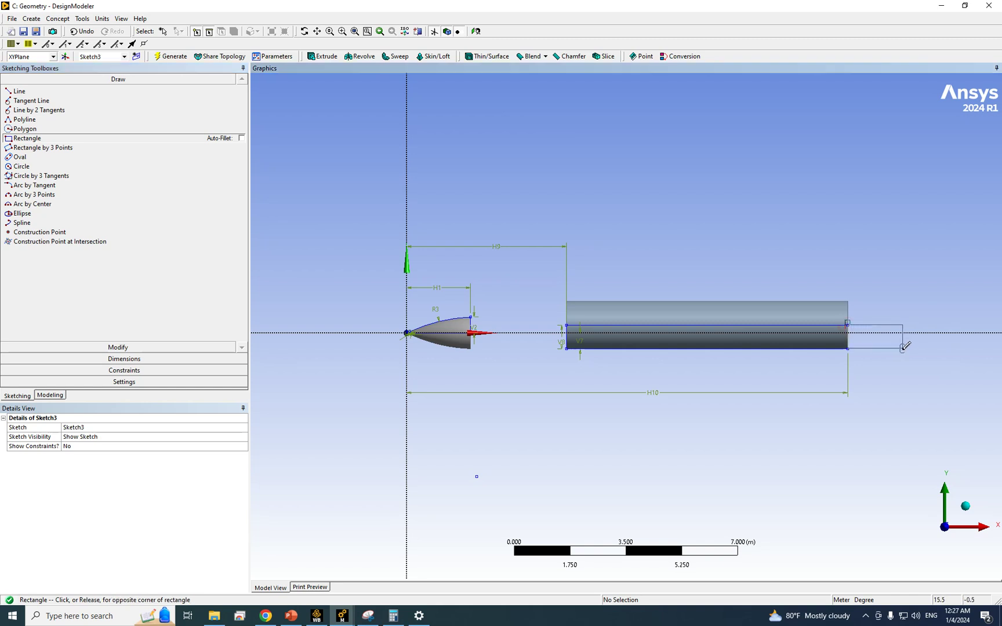
click(903, 348)
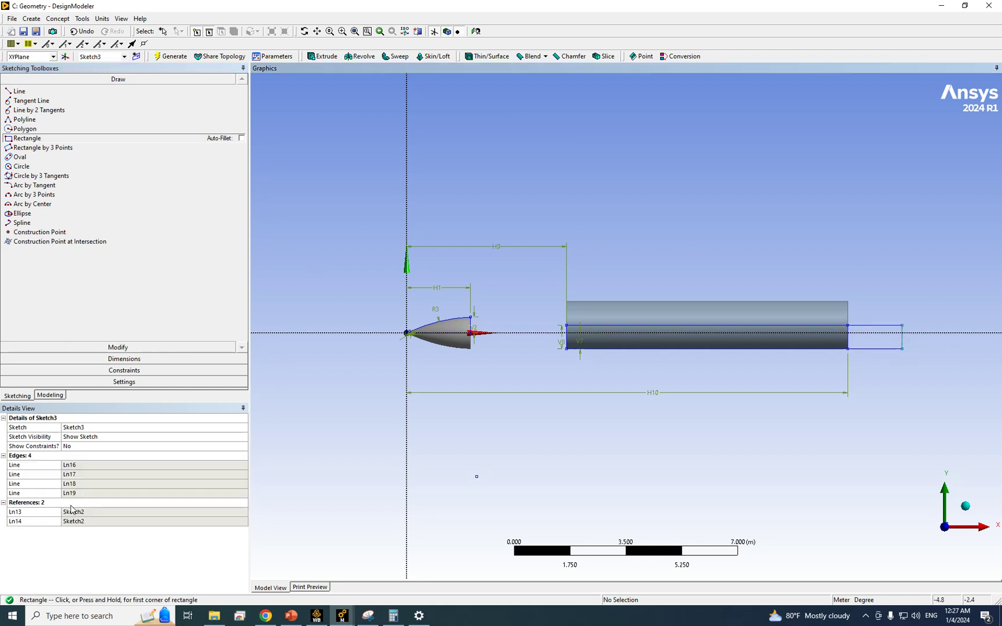
Check the tail shape and Sketch2 dimensions on the finished aircraft in the A: Geometry window, and return to C: Geometry.
click(318, 619)
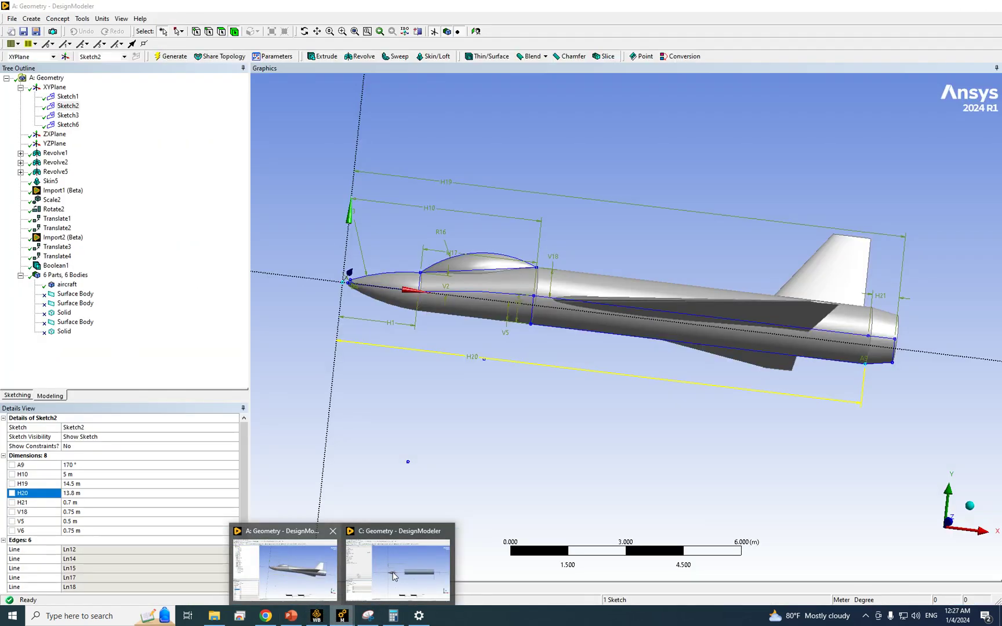
mouse_move(392, 577)
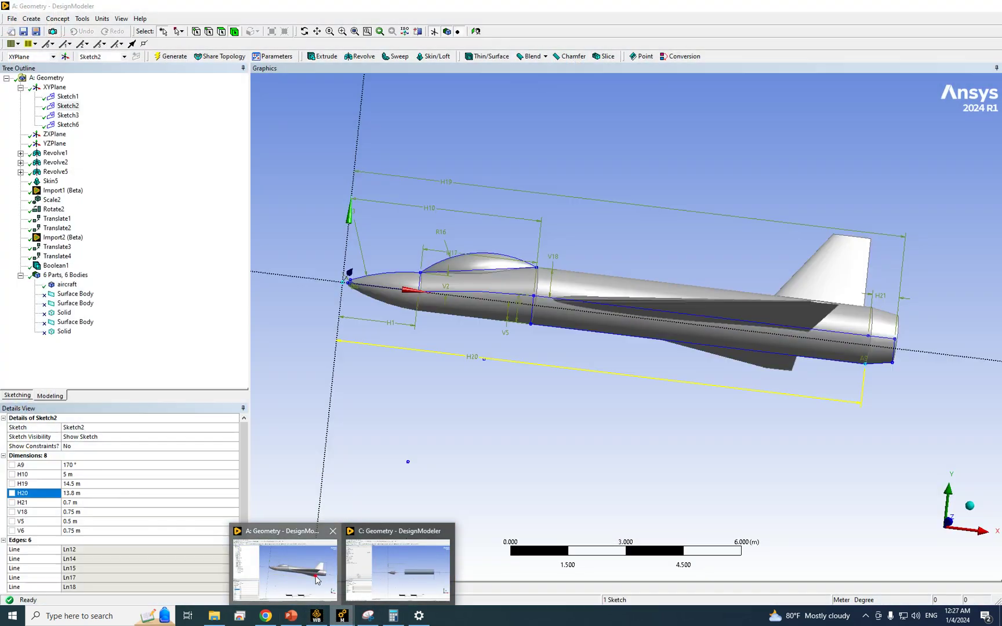
click(284, 571)
middle_drag(814, 385, 787, 399)
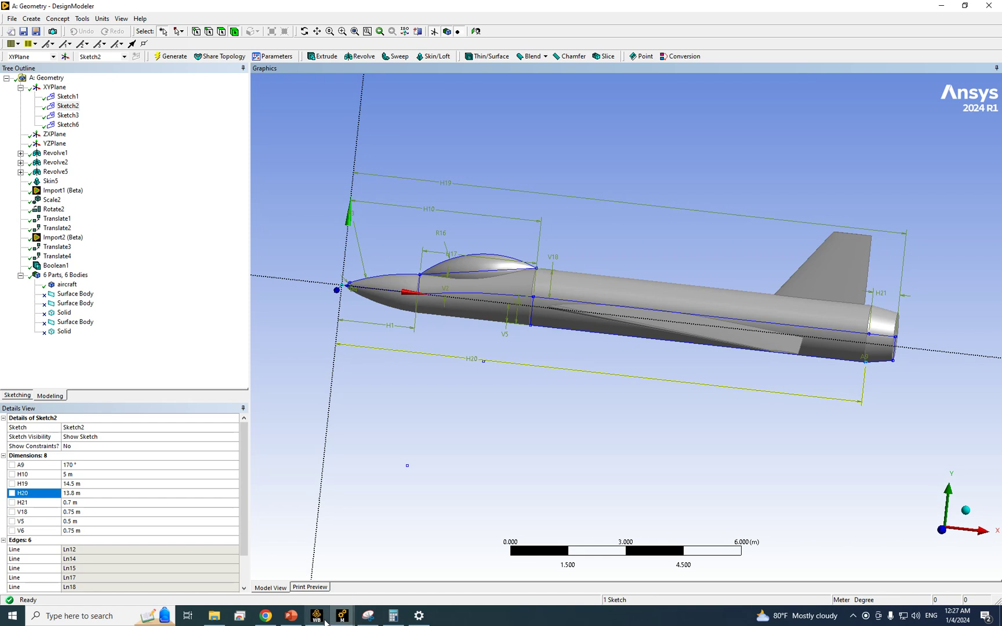
mouse_move(342, 616)
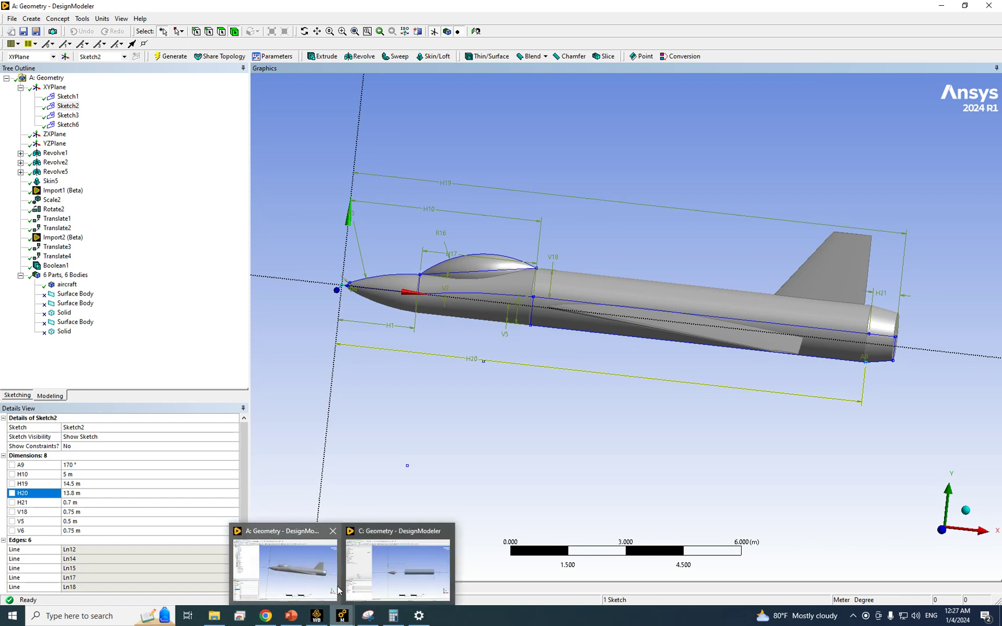
click(410, 590)
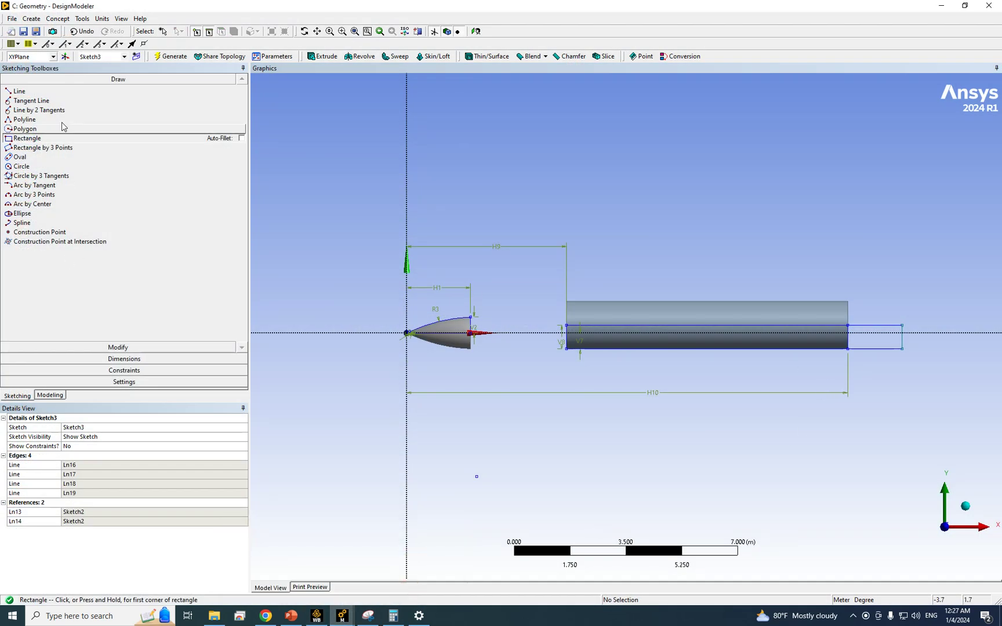
Add a horizontal dimension between the new rectangle's rear edge and the fuselage's rear end, and set it to 0.7 m.
click(87, 347)
click(89, 358)
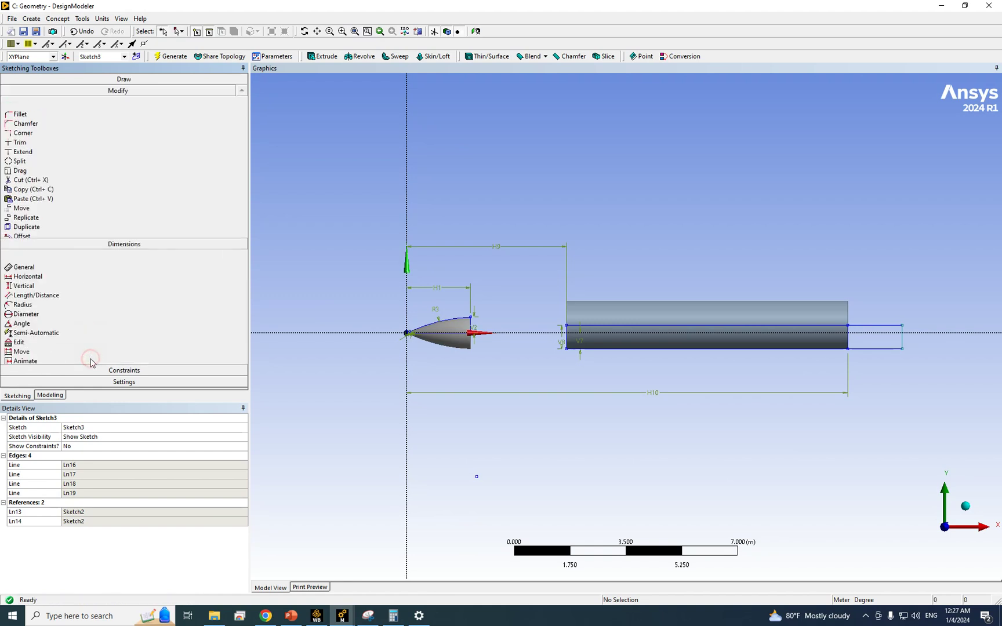
click(28, 123)
click(902, 339)
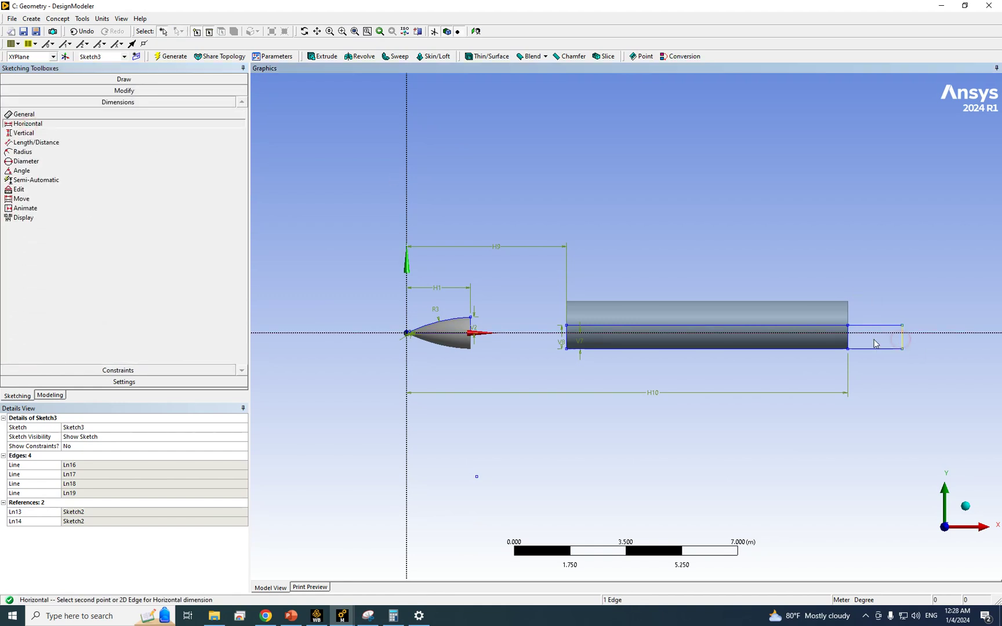
click(849, 342)
click(881, 371)
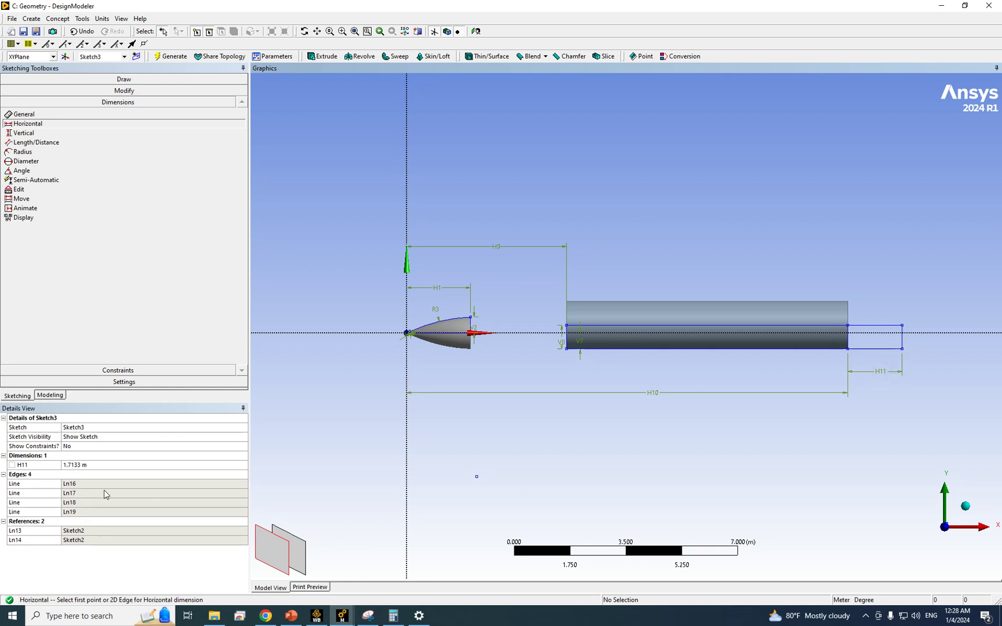
click(87, 465)
text(0.7)
key(Return)
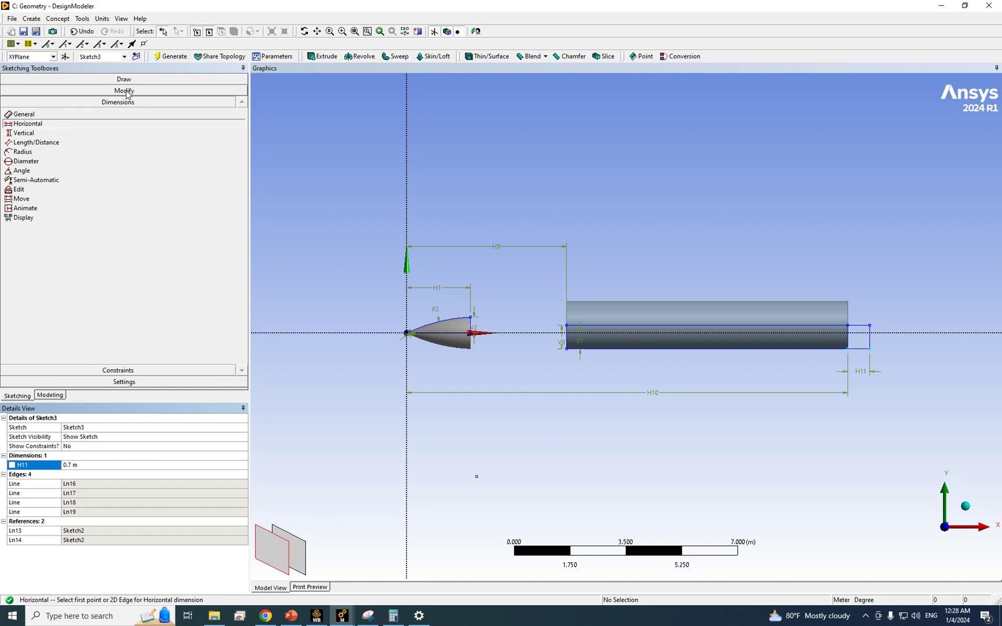
Try a 0.5 m chamfer on the tail rectangle's lower rear corner, and undo it.
click(127, 92)
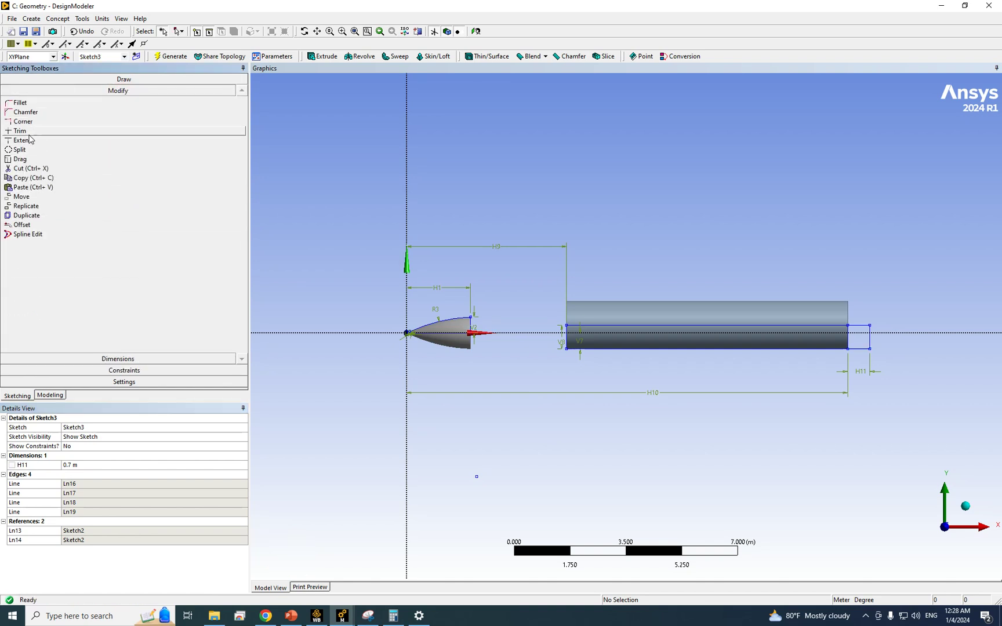
click(26, 112)
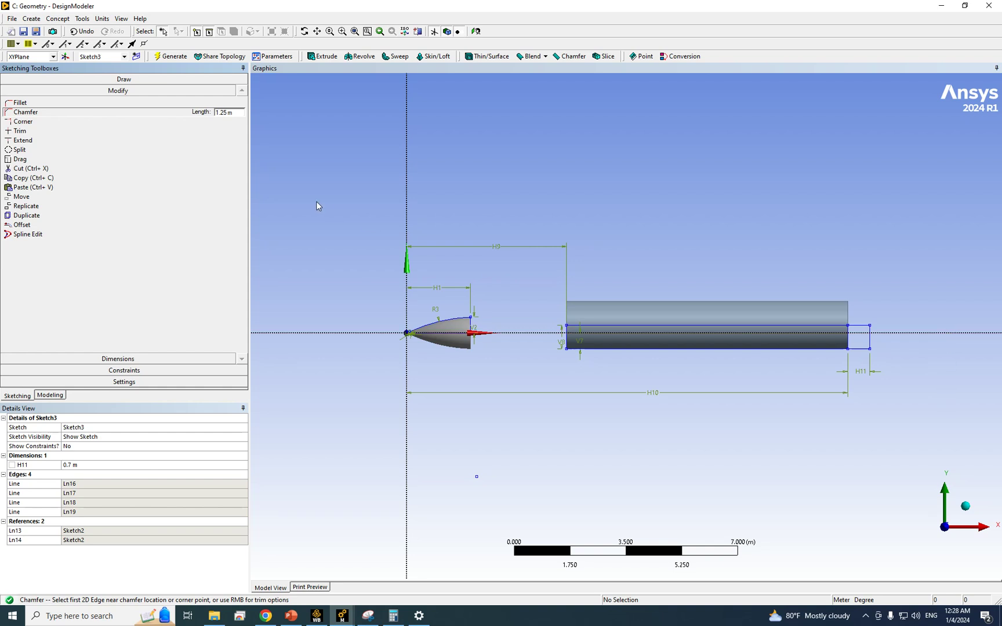
click(236, 113)
text(0.5)
key(Return)
click(860, 349)
click(870, 346)
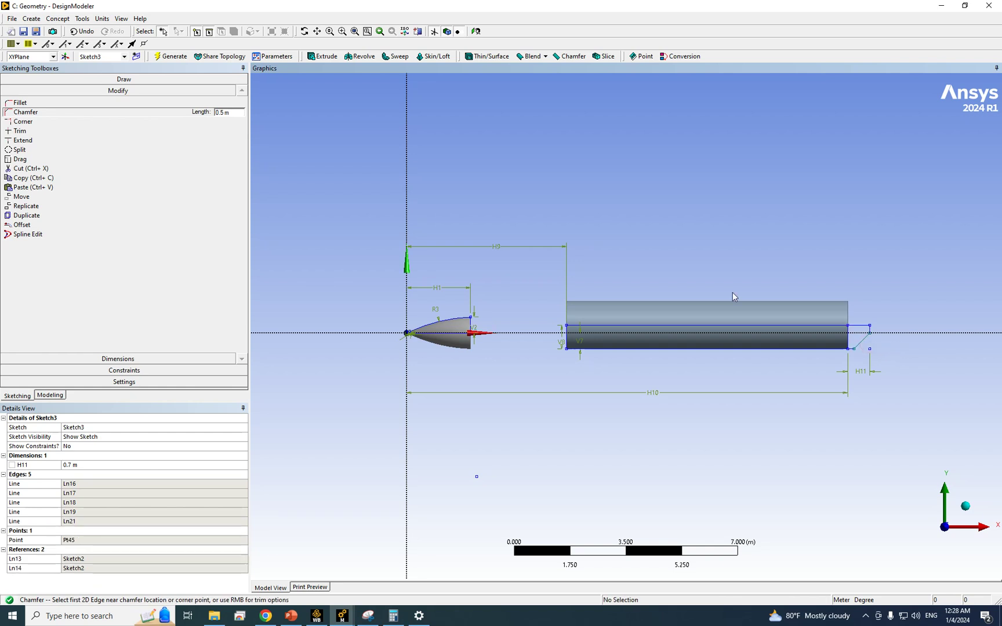
click(232, 115)
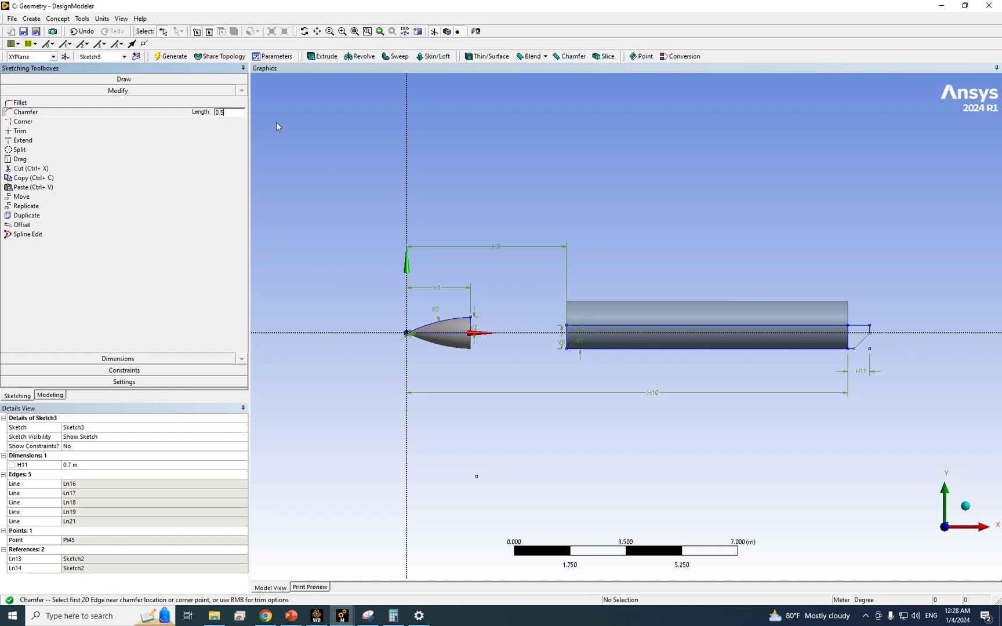
click(81, 31)
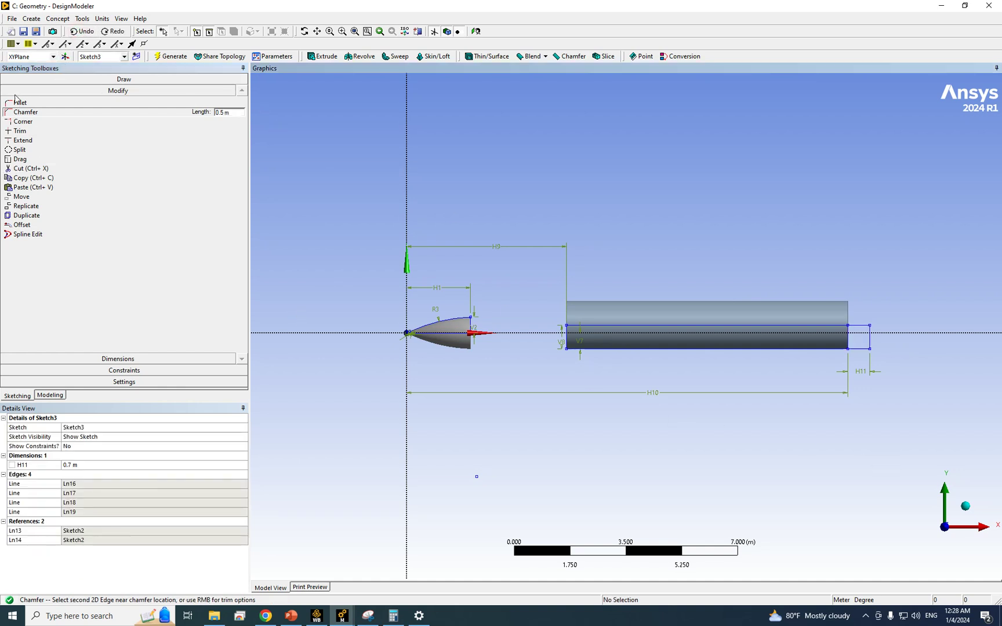
Draw a slanted line from the fuselage's lower rear corner up past the tail rectangle's rear edge to the X axis.
click(26, 79)
click(31, 91)
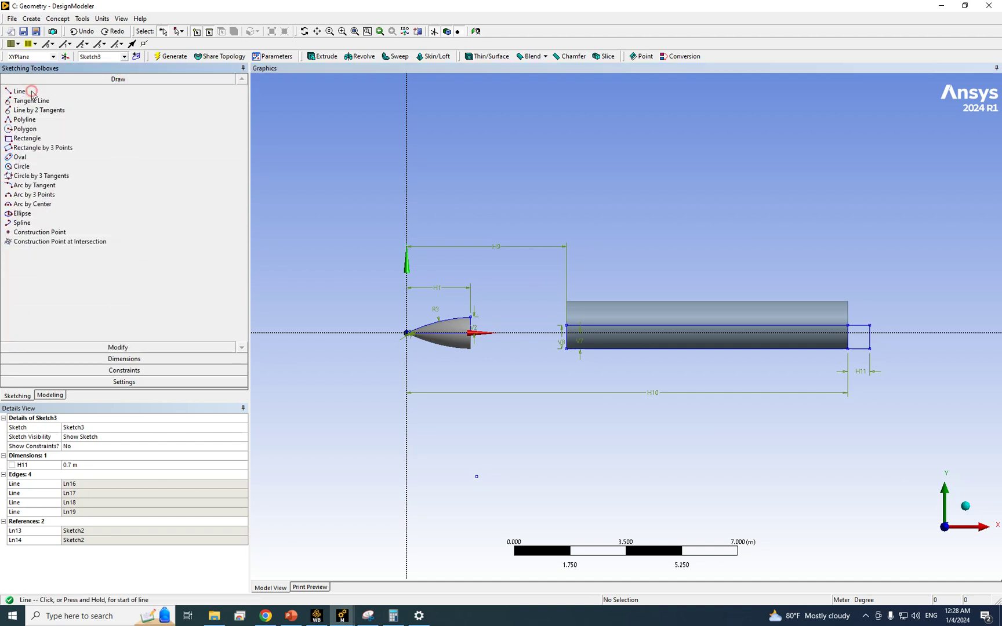
click(848, 347)
click(889, 334)
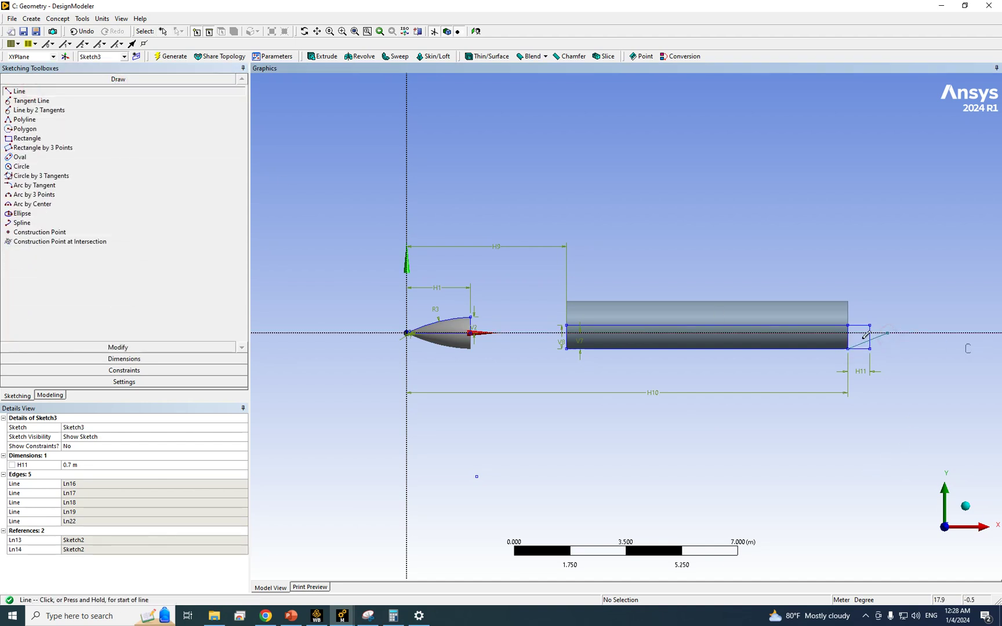
Trim the slanted line beyond the rear edge, and the rectangle's rear and lower edge portions below the slanted line.
click(342, 31)
drag(831, 306, 893, 385)
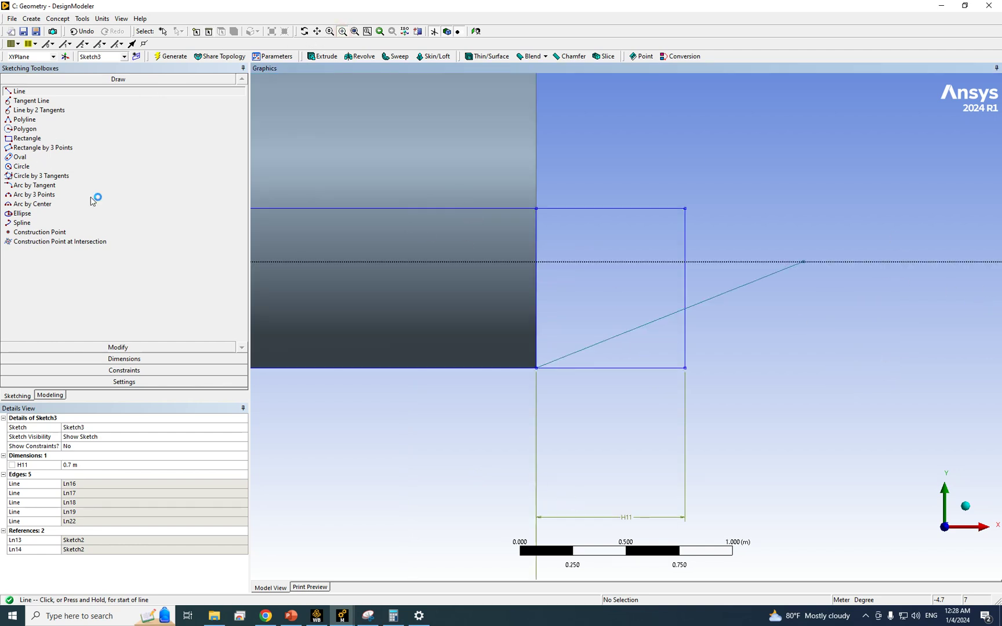
click(118, 348)
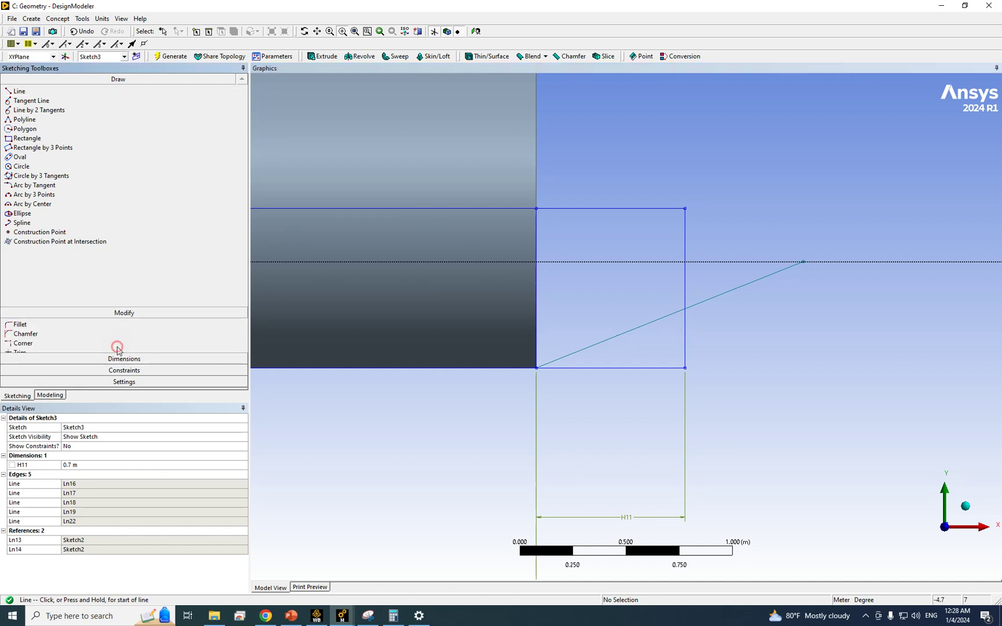
click(28, 131)
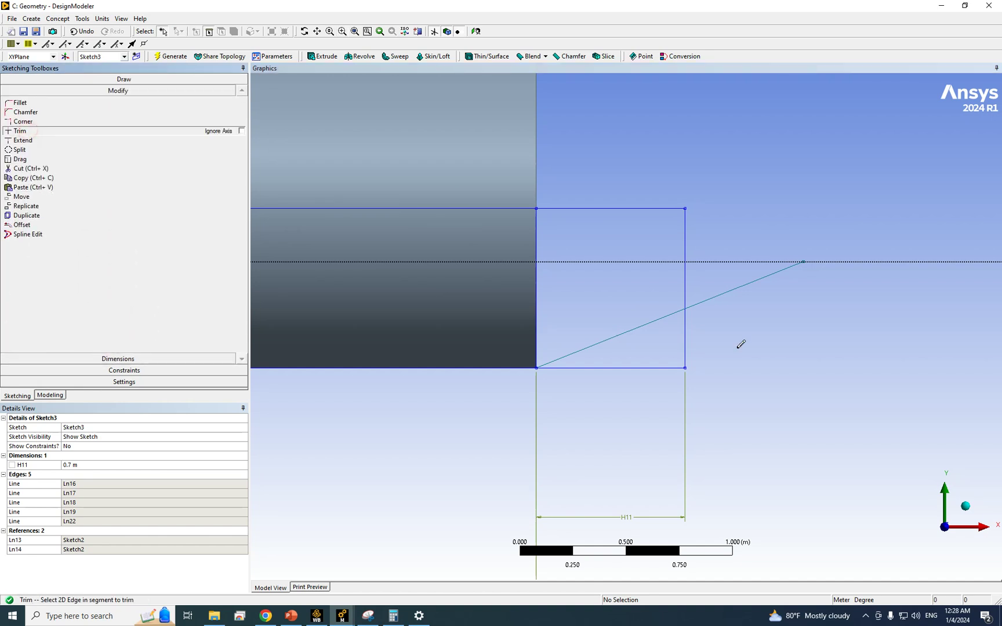
click(754, 281)
click(685, 333)
click(668, 367)
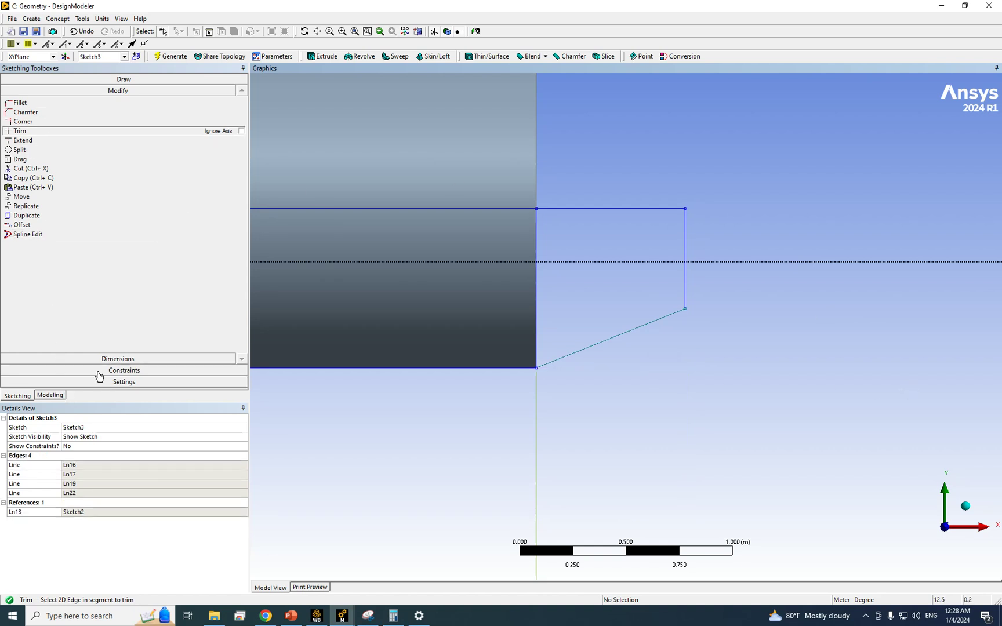
Add an angle dimension between the slanted tail line and the fuselage's lower edge, and set it to 170°.
click(91, 359)
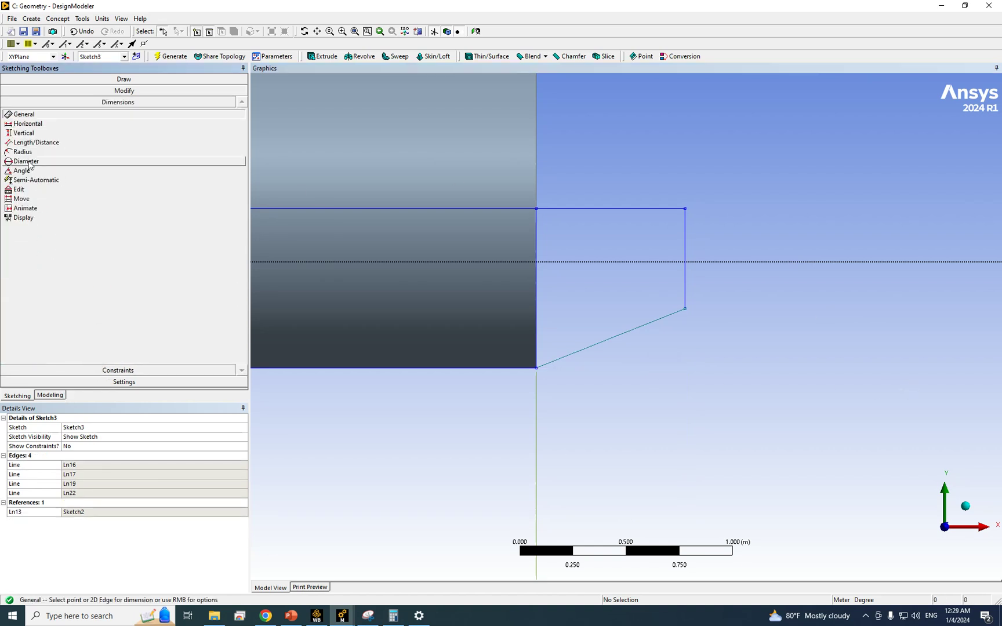
click(22, 170)
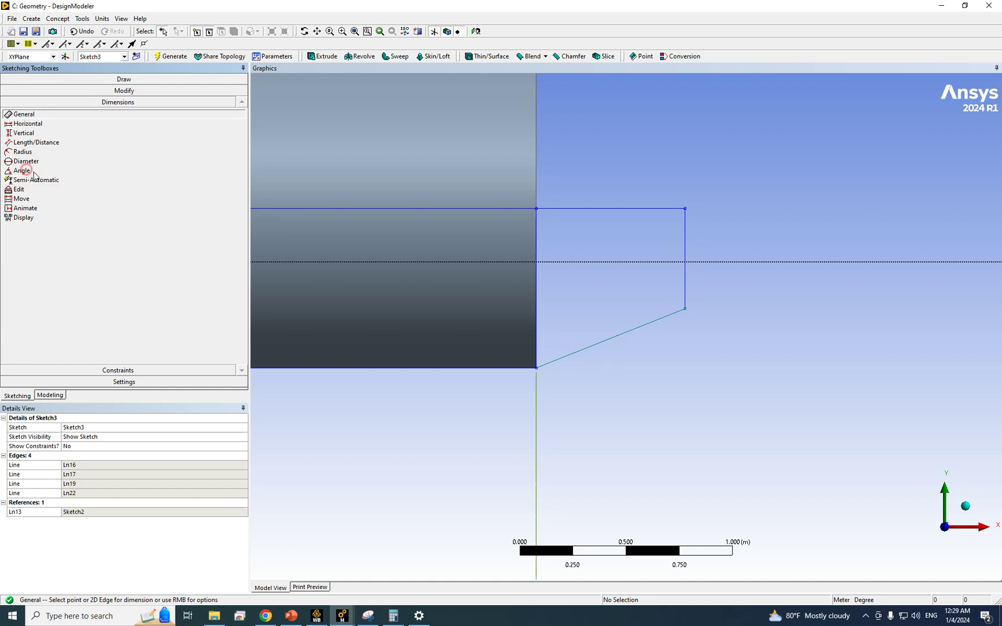
click(604, 343)
click(495, 367)
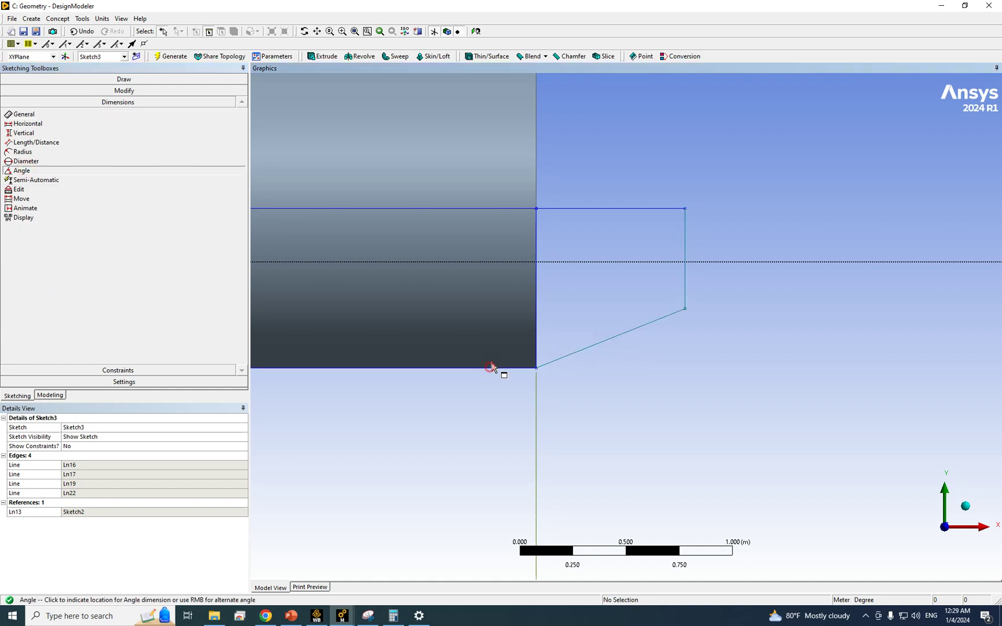
click(511, 319)
click(84, 466)
text(1)
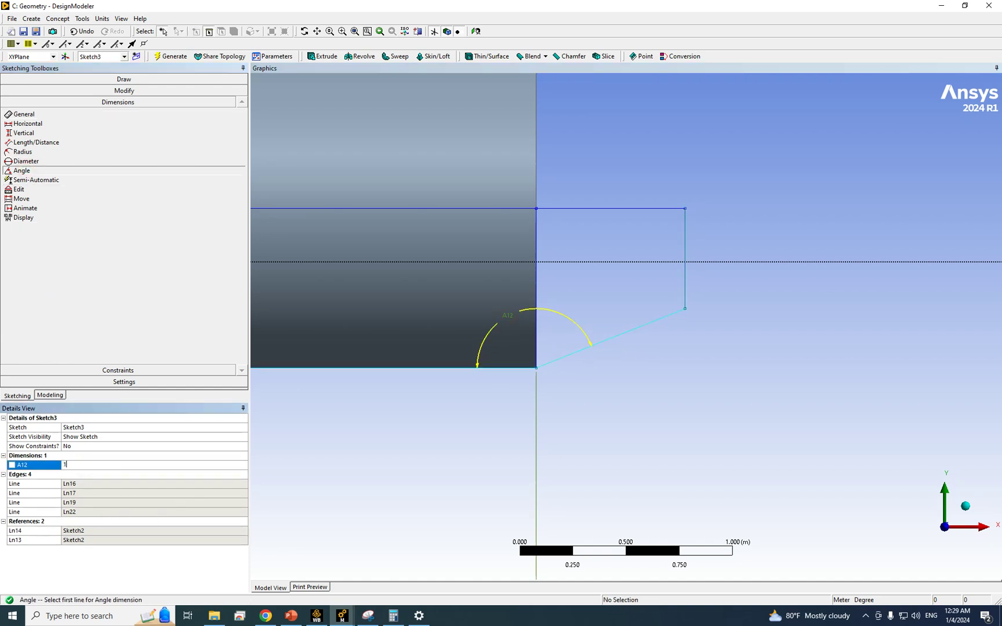
text(70)
key(Return)
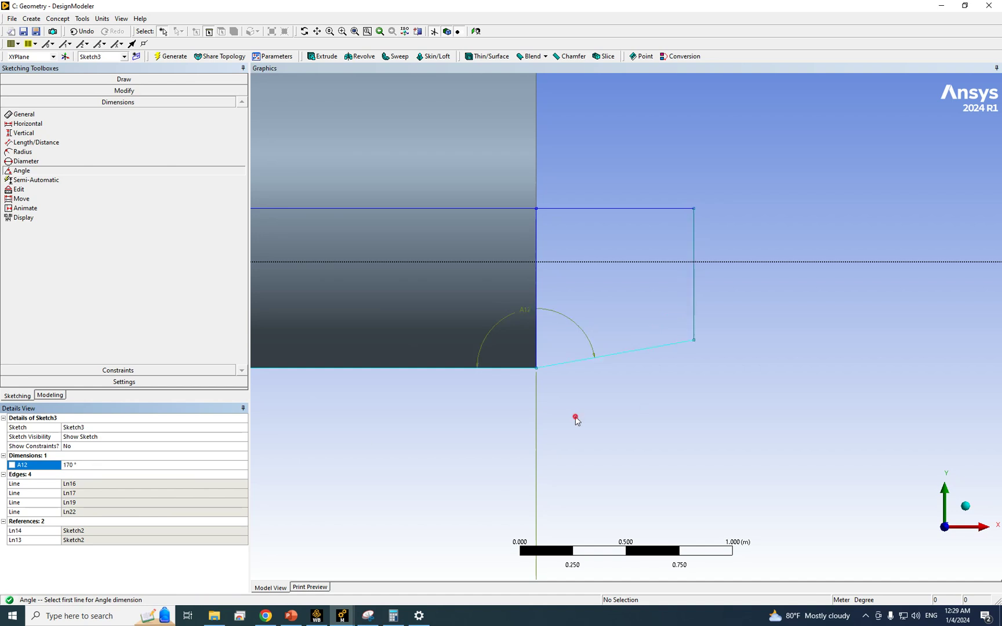
Dimension the horizontal distance between the tapered tail profile's rear edge and the fuselage's rear end, and set it to 0.7 m.
scroll(757, 351, down, 2)
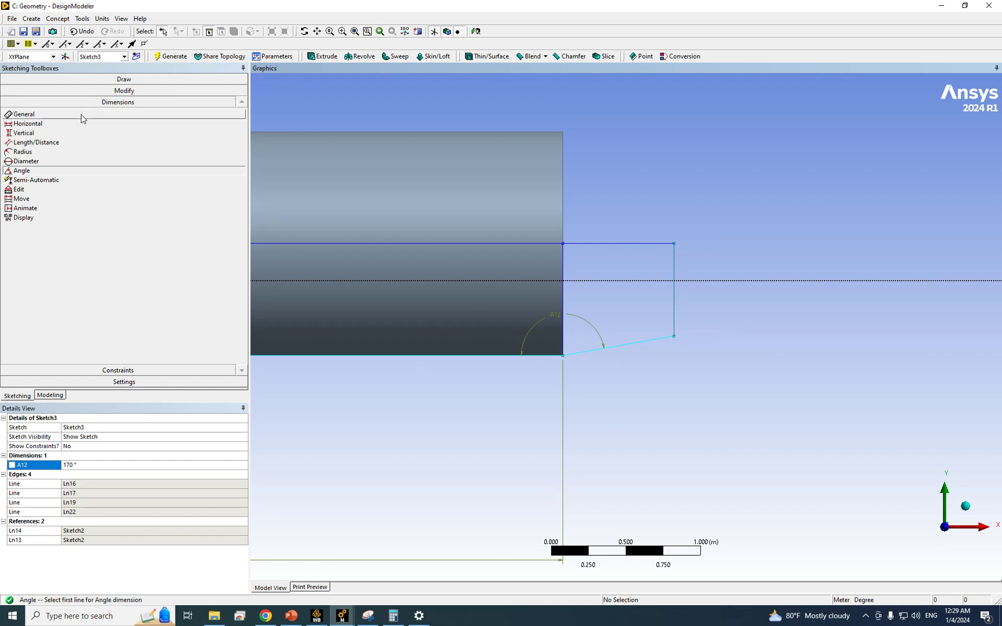
click(48, 125)
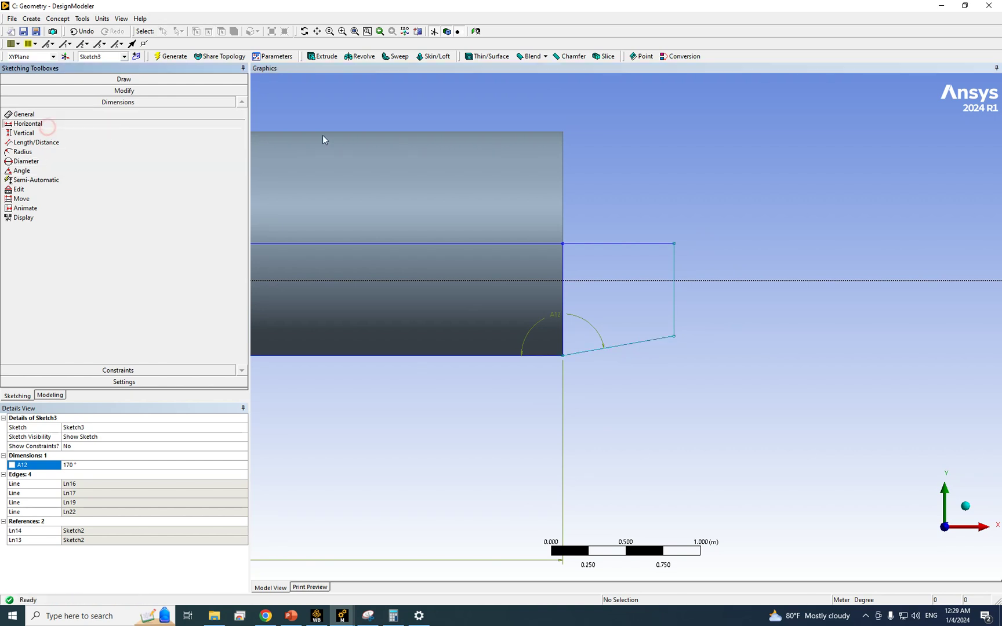
click(674, 269)
click(562, 268)
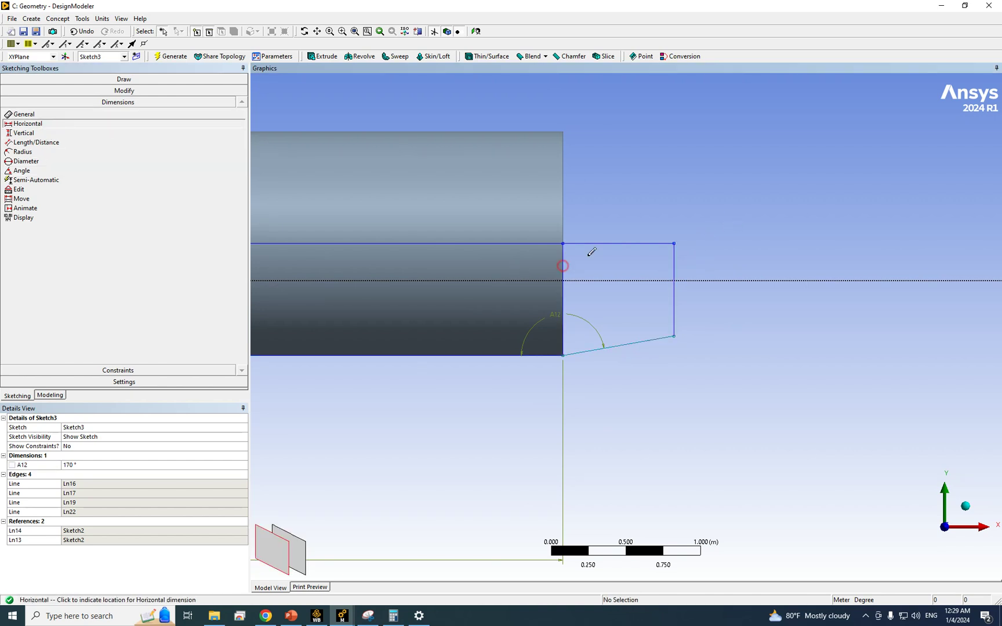
click(622, 202)
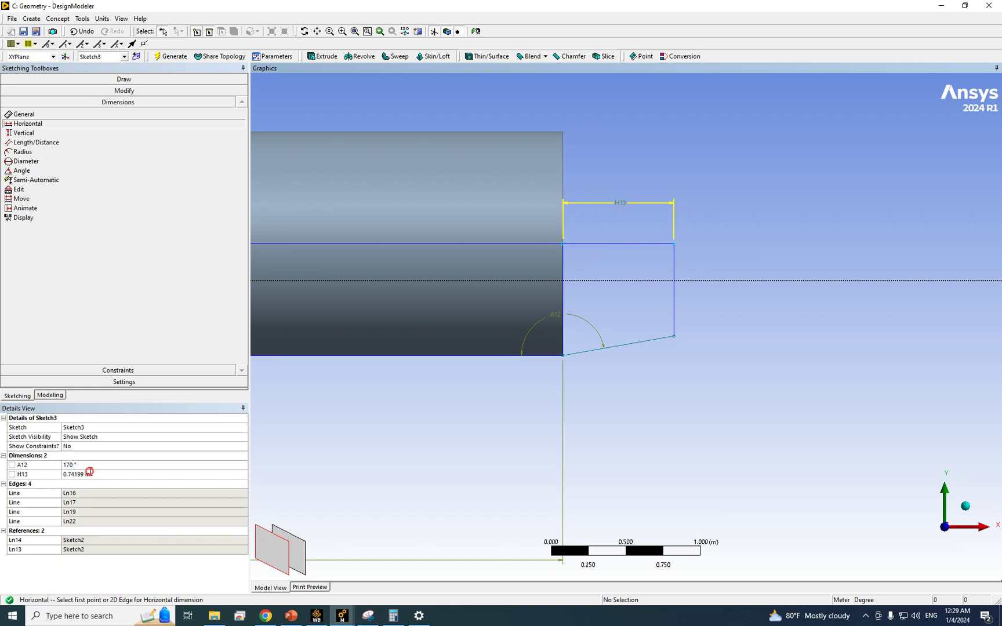
click(89, 474)
text(0.7)
key(Return)
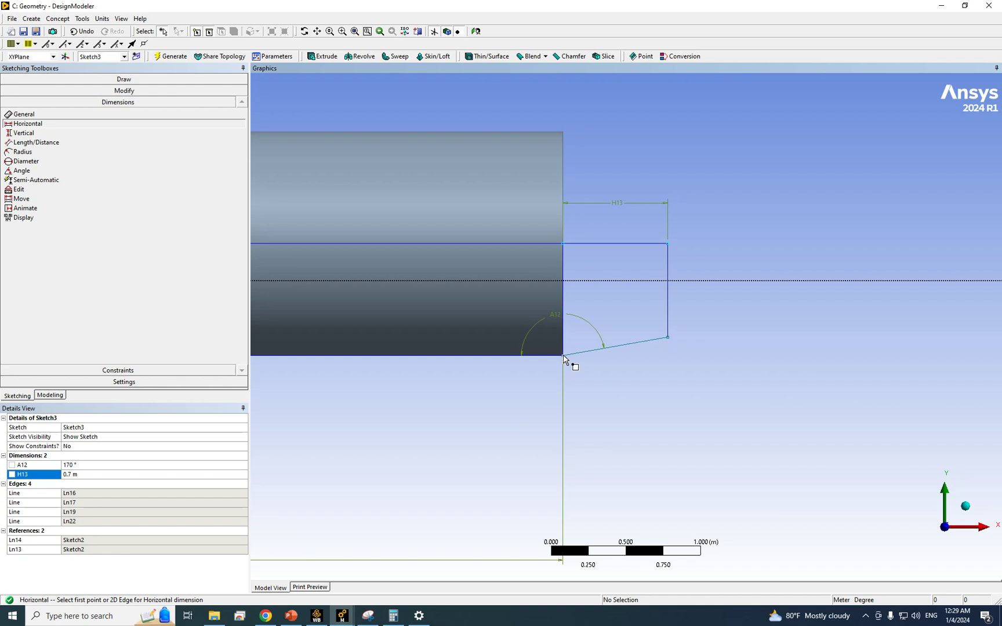
mouse_move(629, 374)
middle_down()
mouse_move(635, 338)
mouse_move(608, 337)
mouse_move(632, 342)
mouse_move(640, 372)
middle_up()
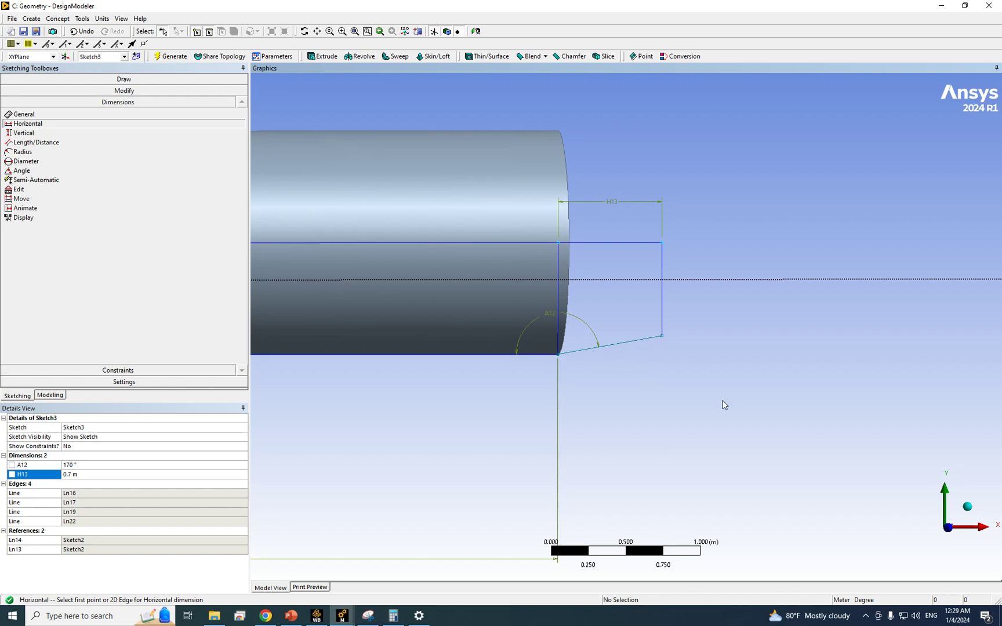
Add a vertical dimension for the height of the tail profile's front edge at the fuselage's rear end.
mouse_move(649, 406)
middle_down()
mouse_move(597, 416)
mouse_move(623, 412)
middle_up()
scroll(562, 345, up, 10)
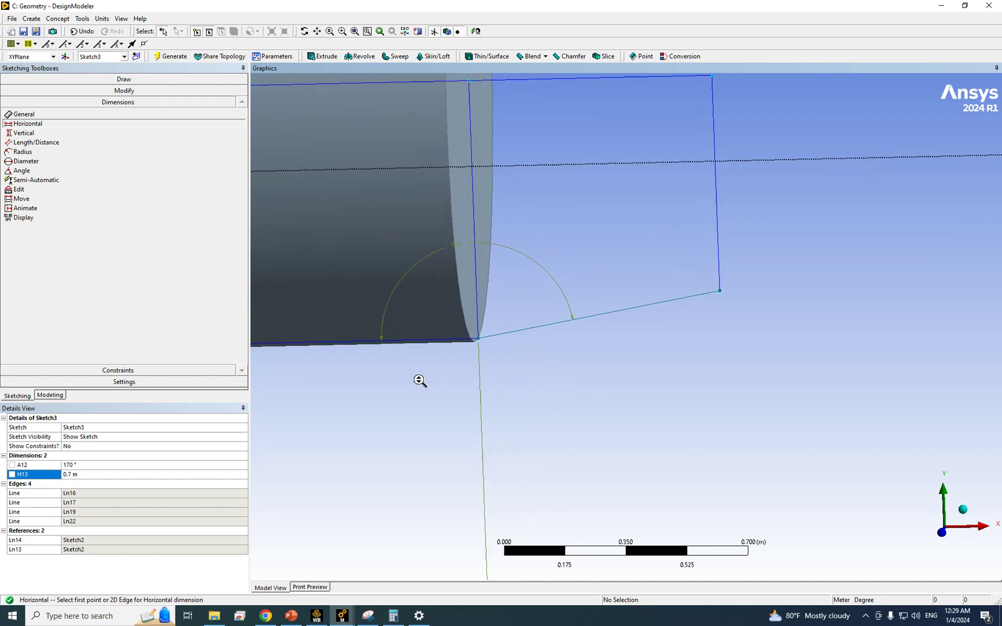
middle_drag(325, 384, 329, 380)
scroll(504, 389, down, 10)
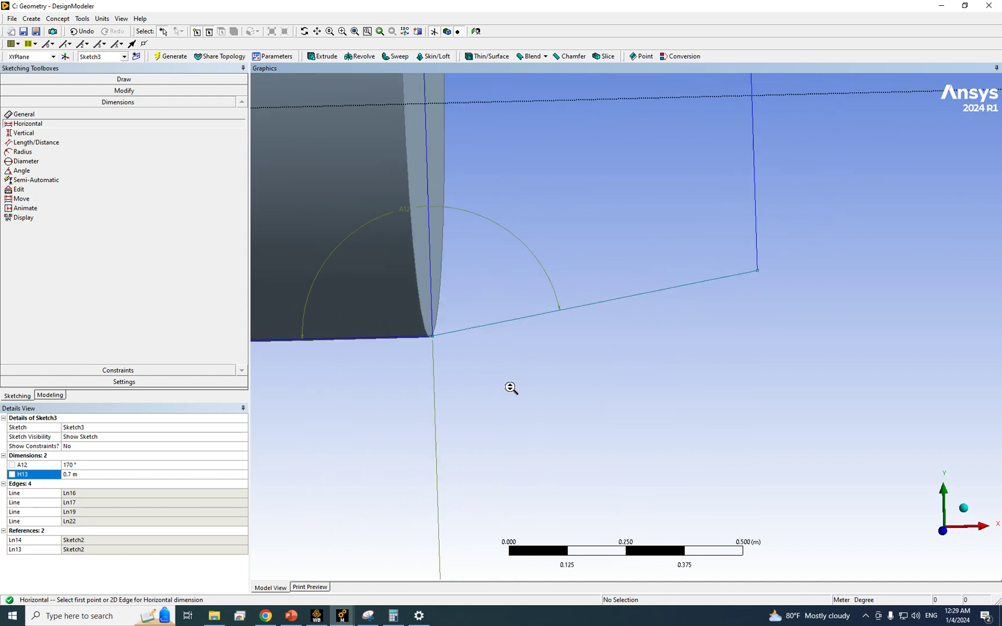
click(52, 133)
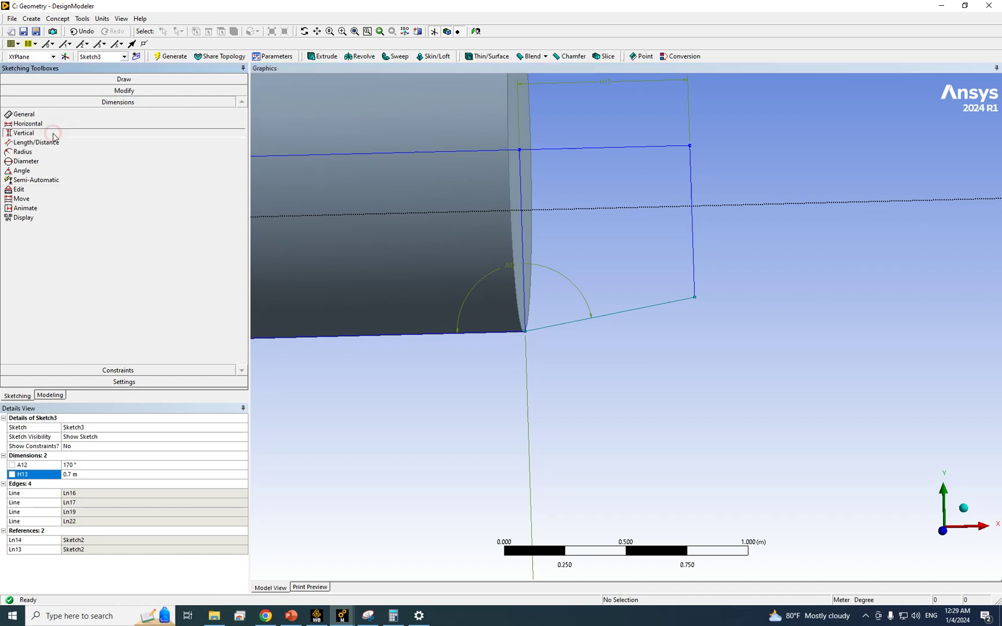
click(525, 332)
click(536, 152)
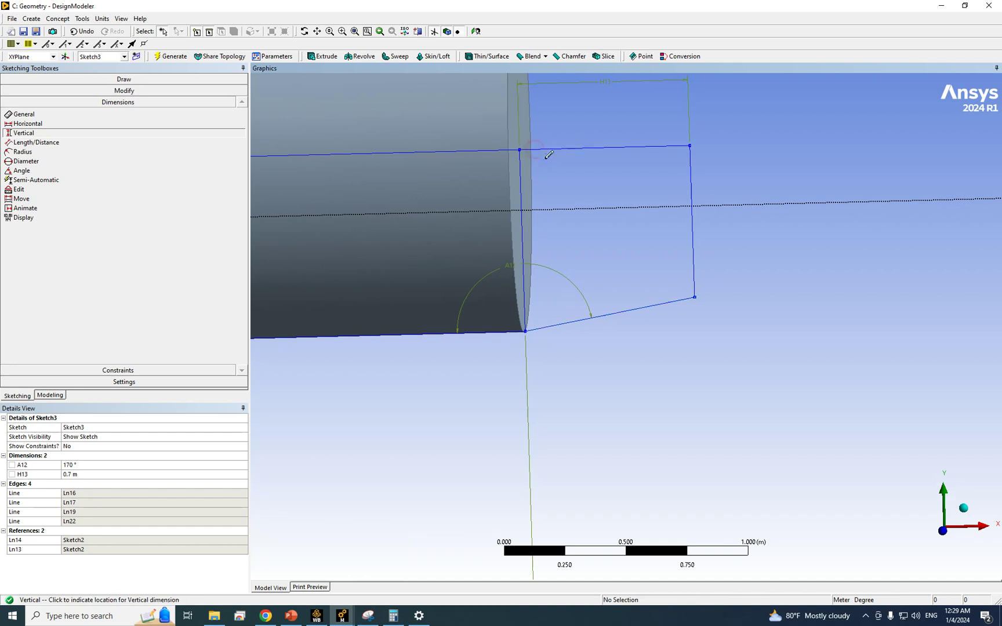
click(583, 253)
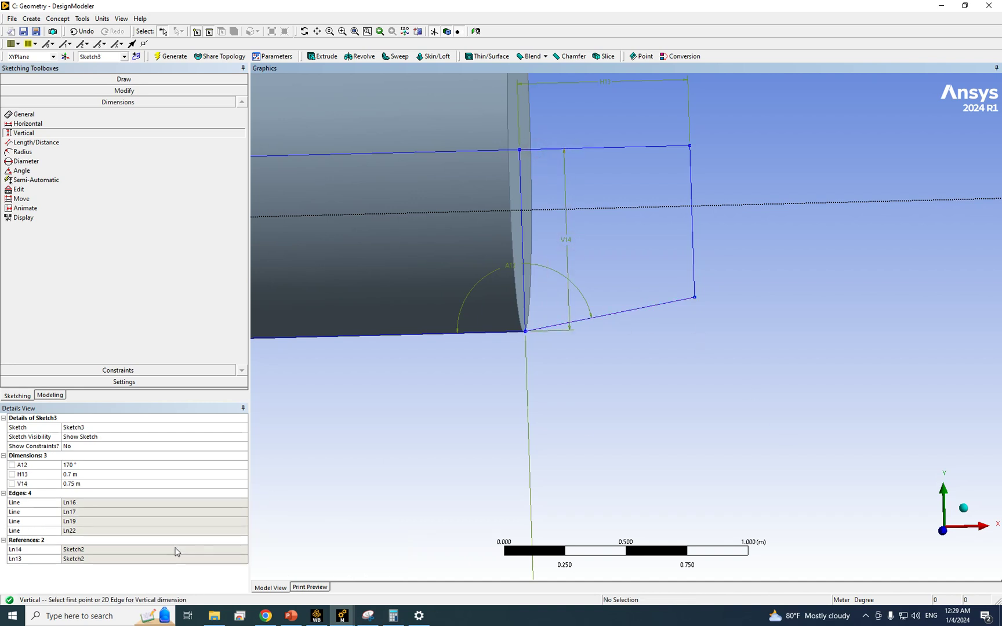
click(93, 485)
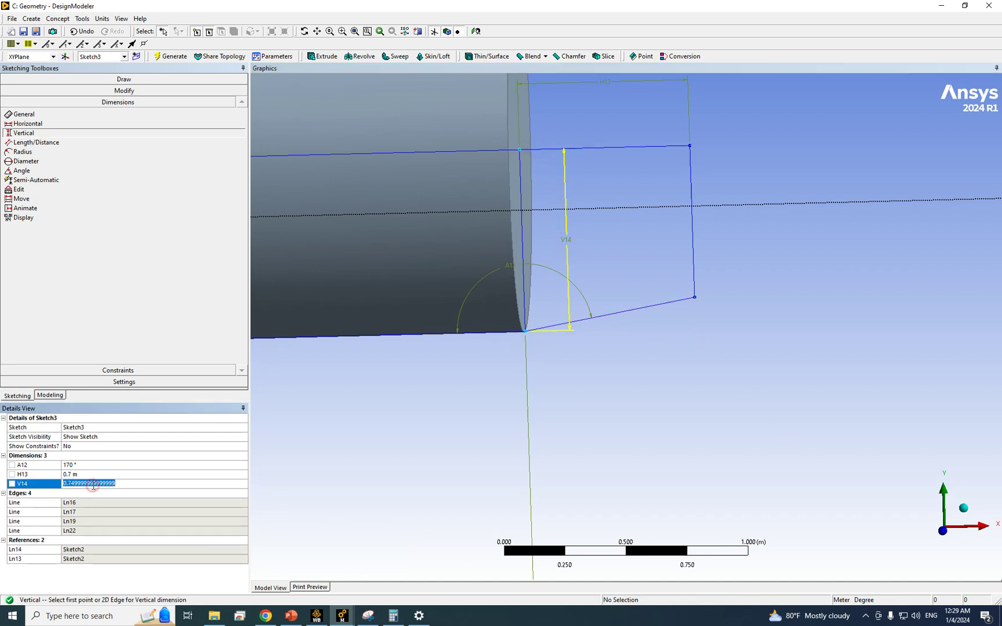
click(709, 445)
click(949, 547)
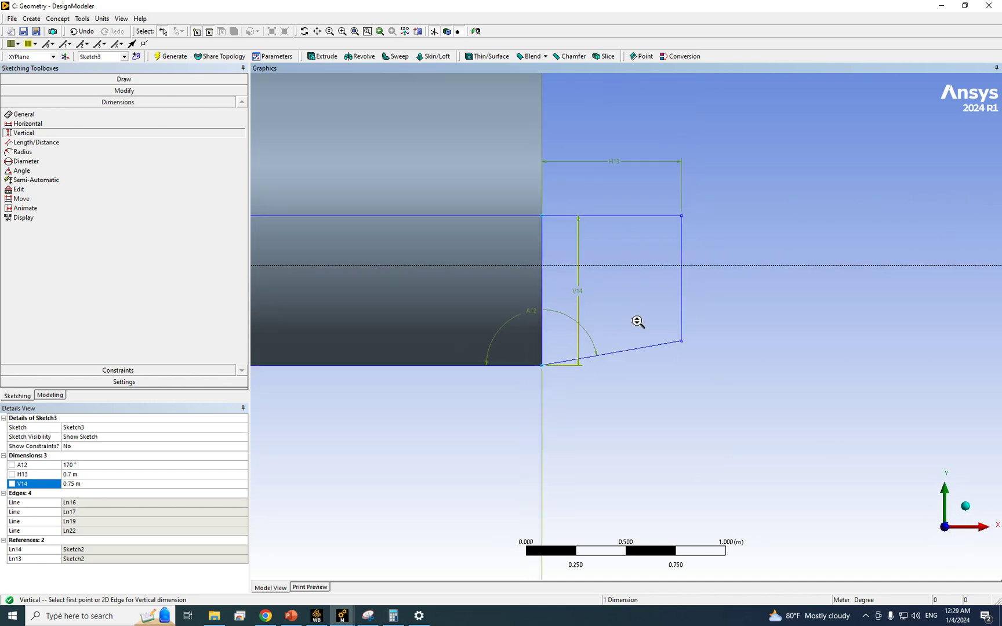
Revolve the tapered tail sketch (Sketch3) 360° about the fuselage sketch's upper edge with Add Material, and generate the feature.
click(965, 507)
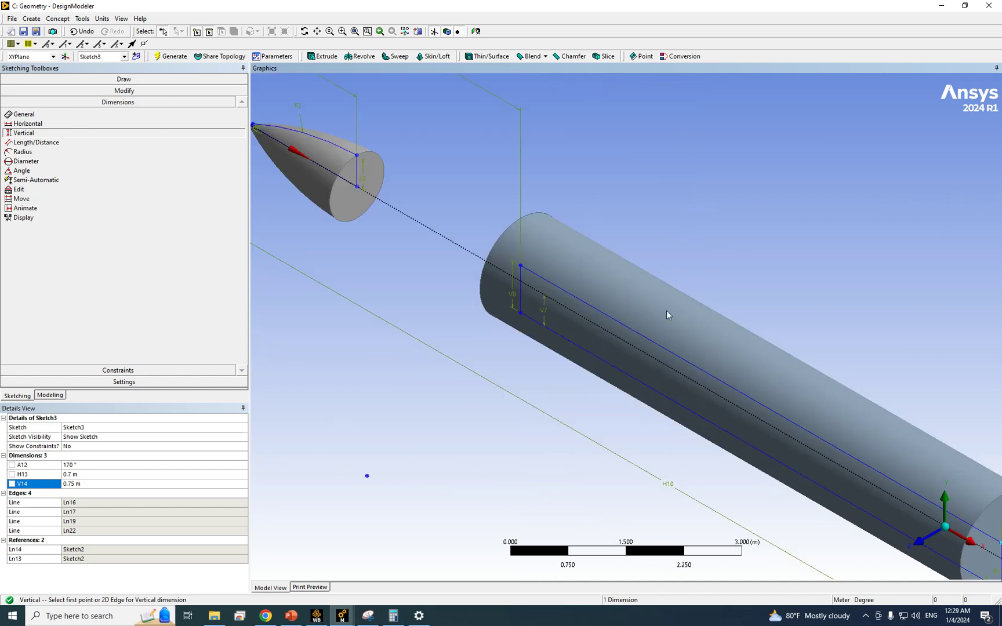
click(50, 395)
click(32, 18)
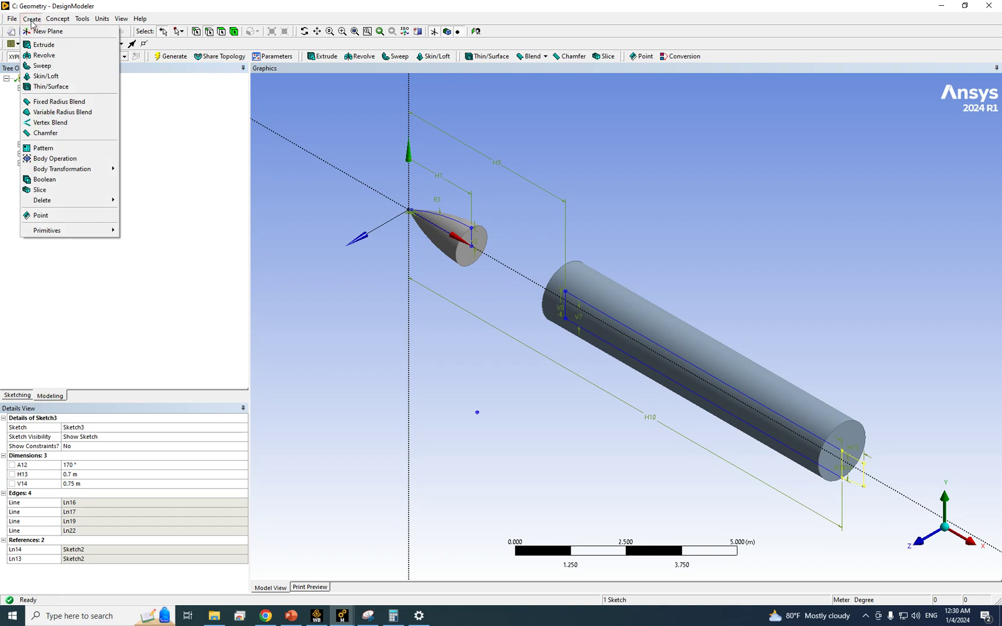
click(46, 54)
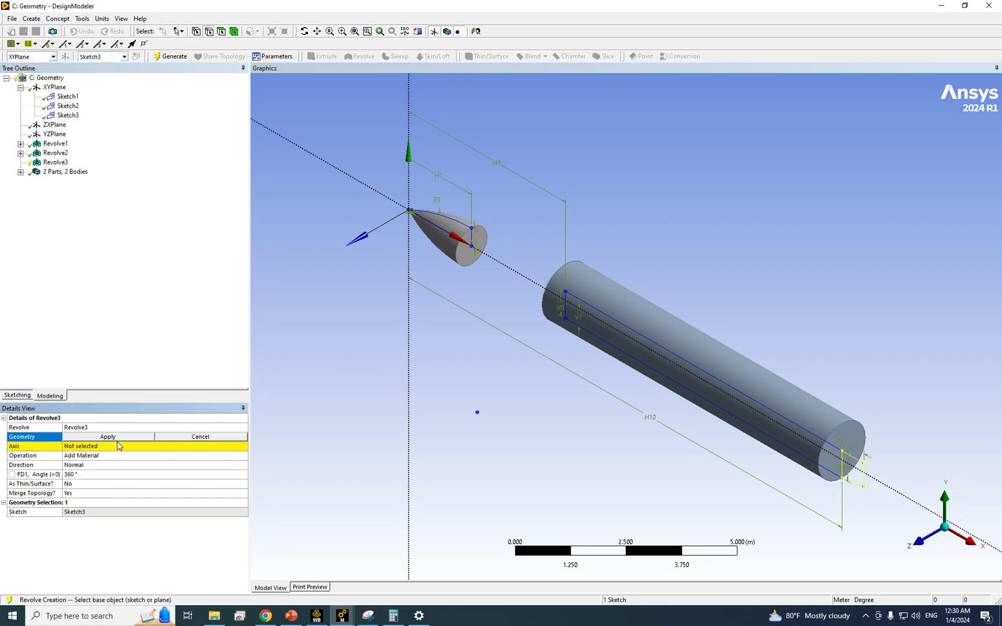
click(105, 446)
click(81, 447)
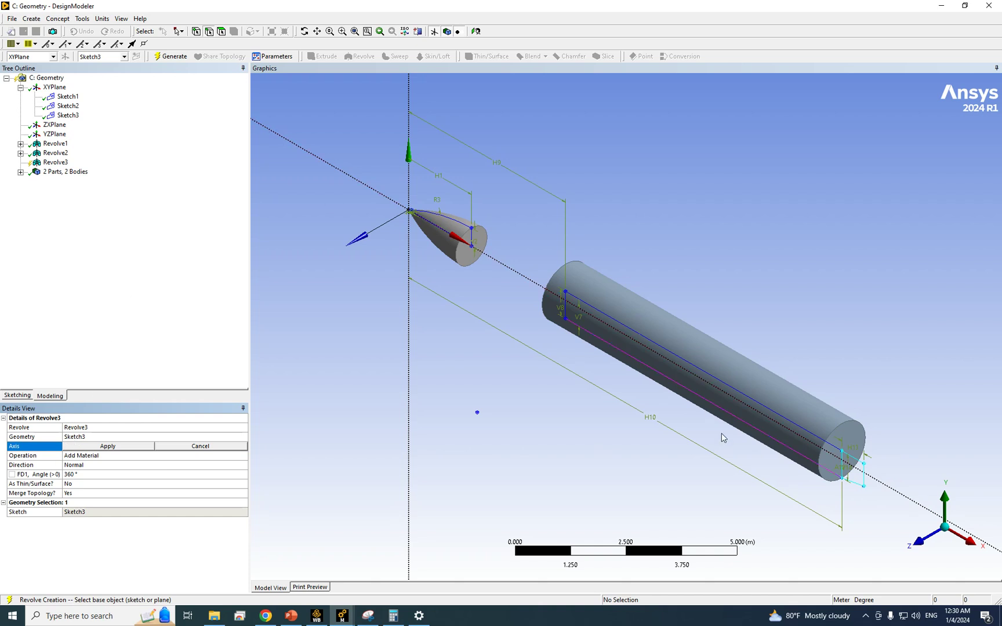
click(810, 436)
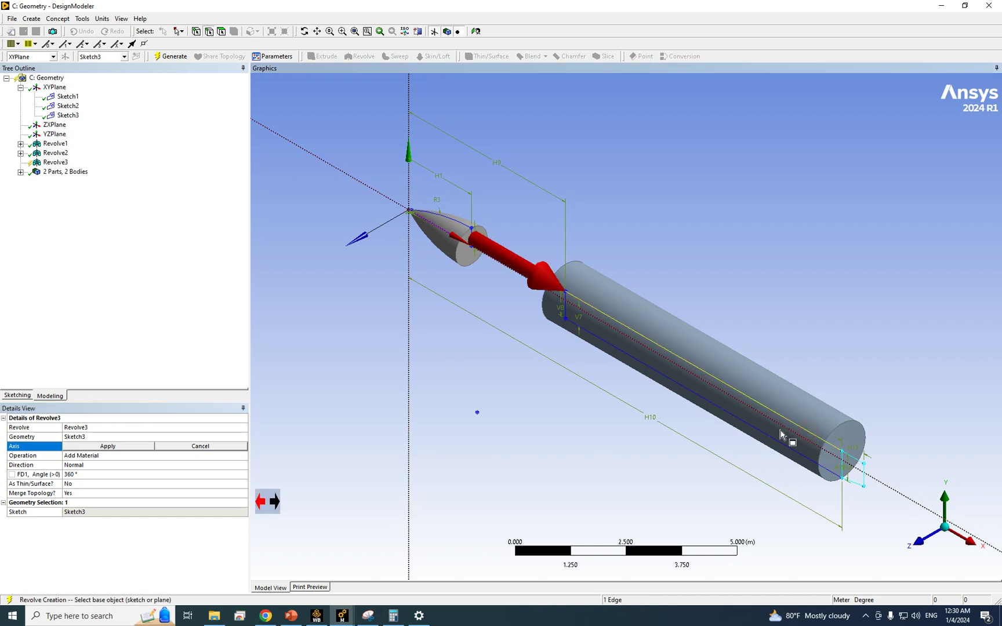
click(108, 446)
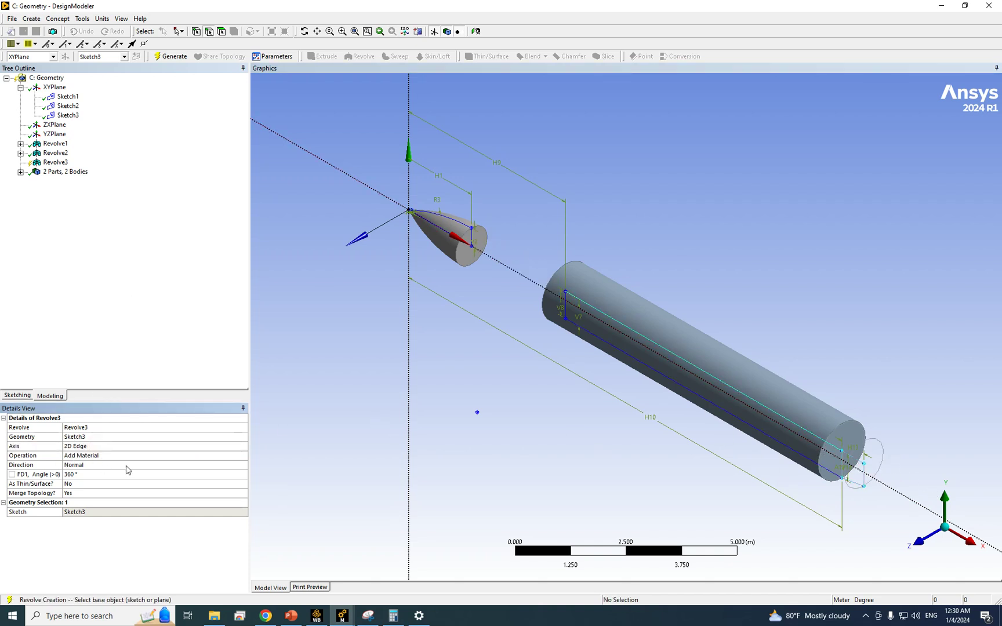
click(171, 56)
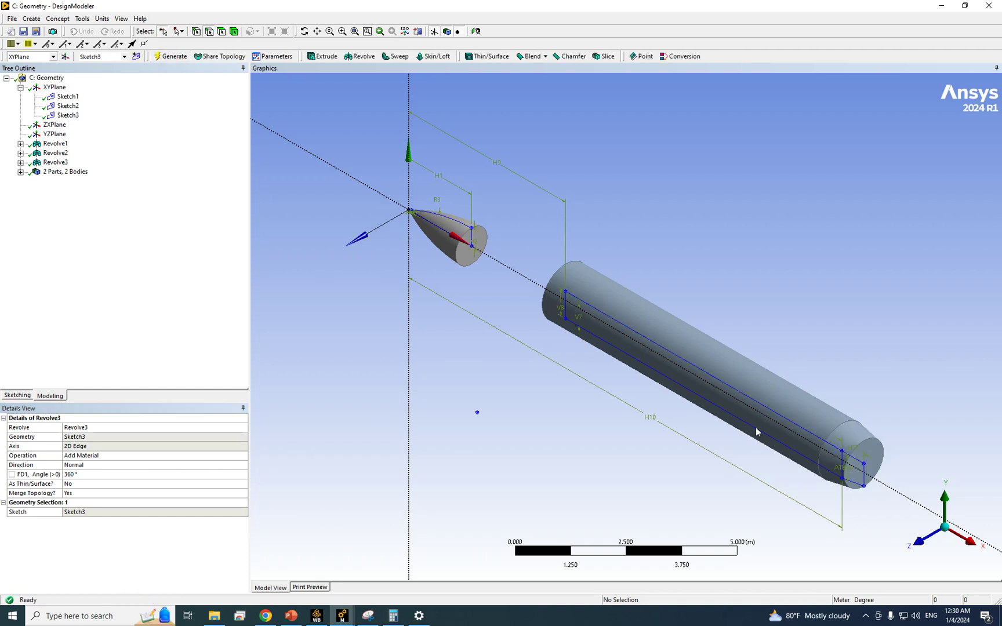
Examine the combined fuselage and tail body, and which portions belong to the Revolve2 and Revolve3 features.
click(235, 32)
click(867, 455)
middle_drag(765, 399, 899, 349)
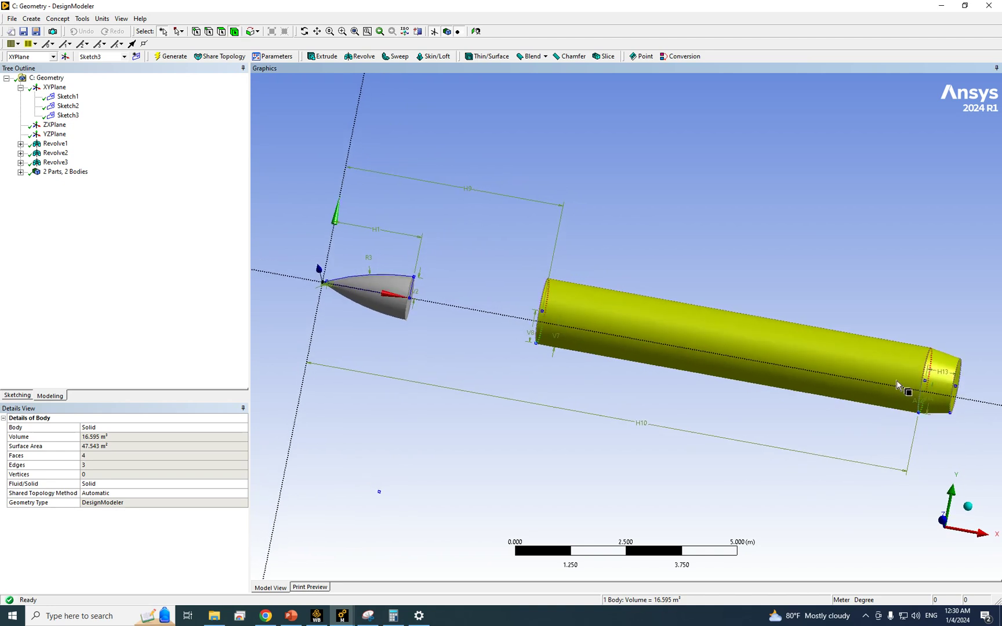
middle_drag(841, 403, 810, 384)
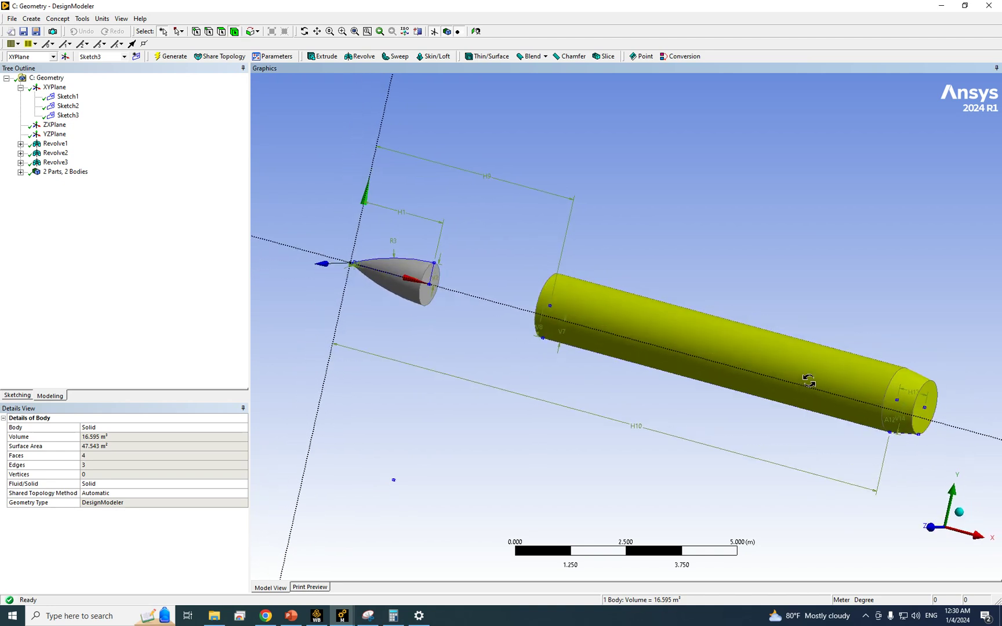
click(56, 154)
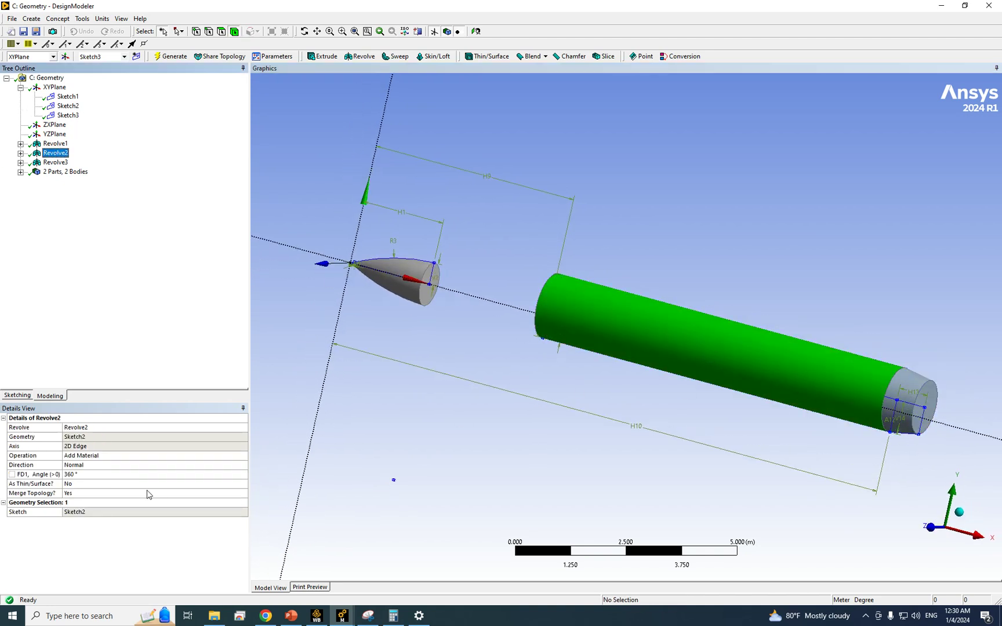
click(57, 162)
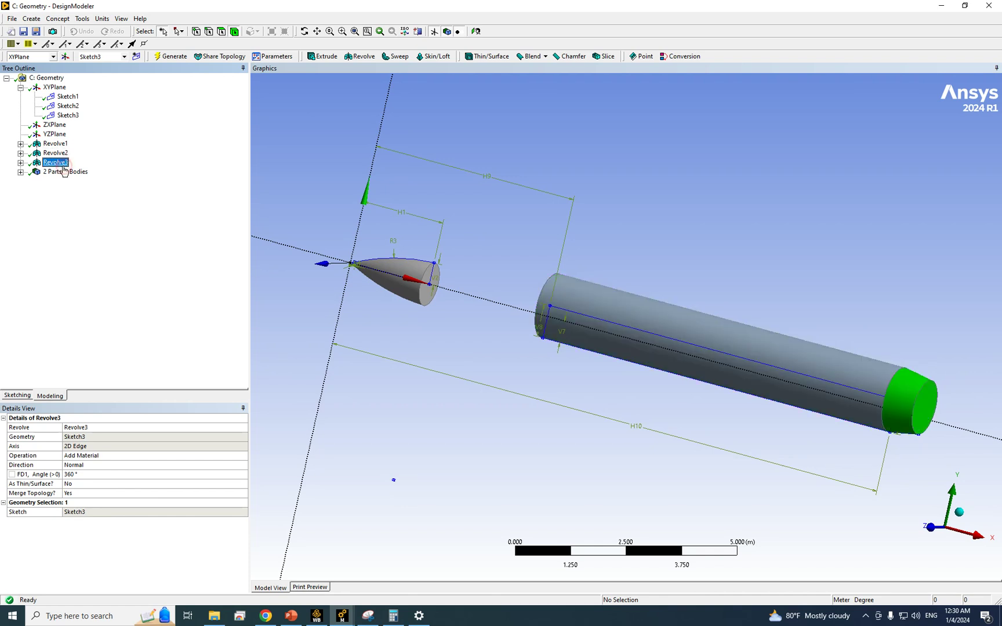
middle_drag(882, 394, 849, 410)
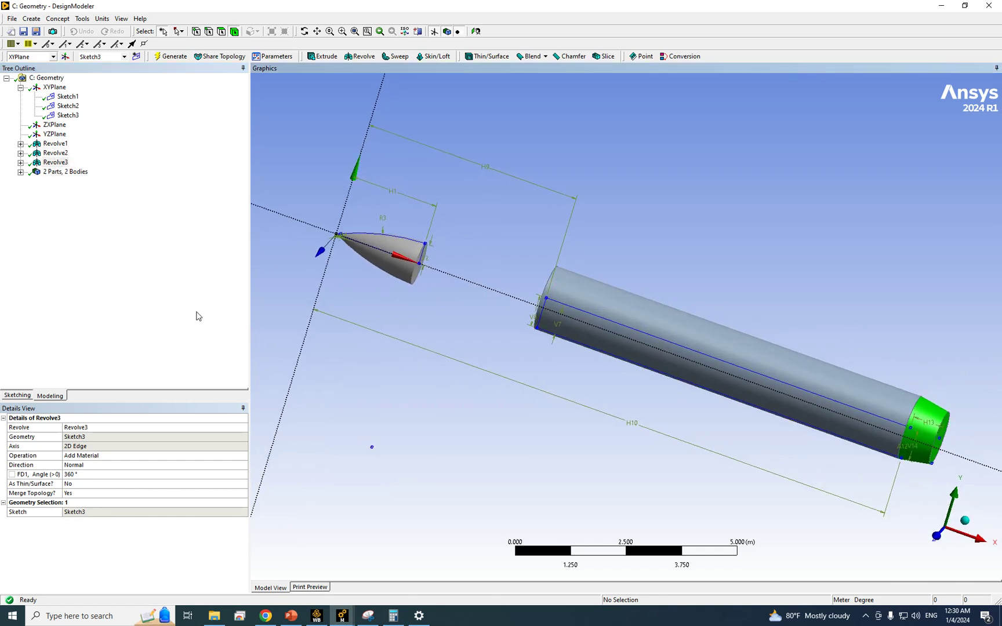
mouse_move(525, 361)
middle_down()
mouse_move(512, 365)
mouse_move(511, 395)
mouse_move(347, 217)
mouse_move(537, 241)
mouse_move(487, 239)
mouse_move(498, 311)
middle_up()
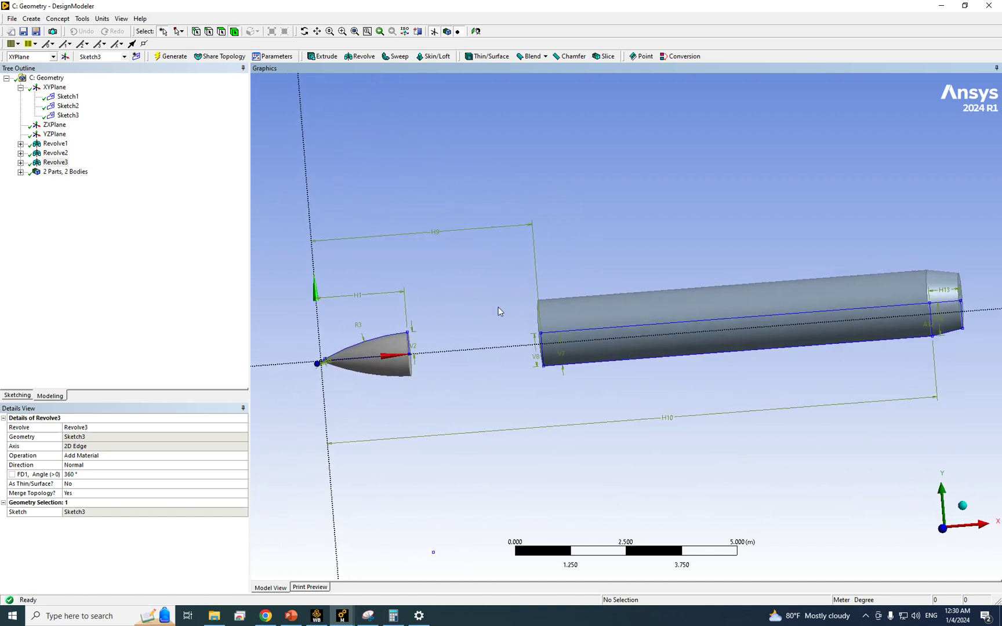
Try to create a Skin/Loft between the nose cone's rear circular edge and the fuselage's front circular edge with Add Material.
click(943, 529)
middle_drag(432, 352, 415, 368)
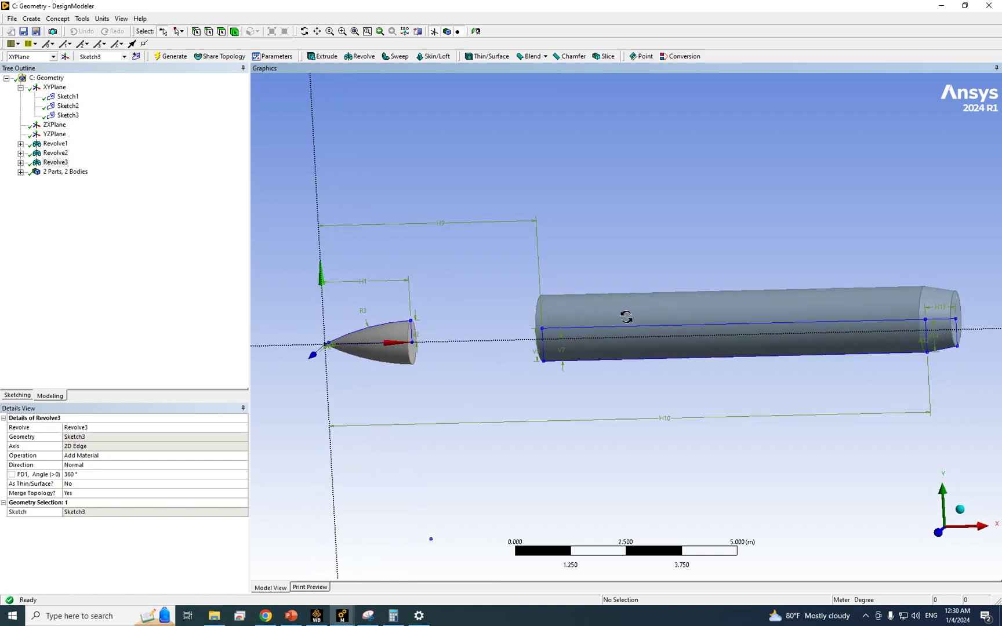
middle_drag(595, 315, 608, 334)
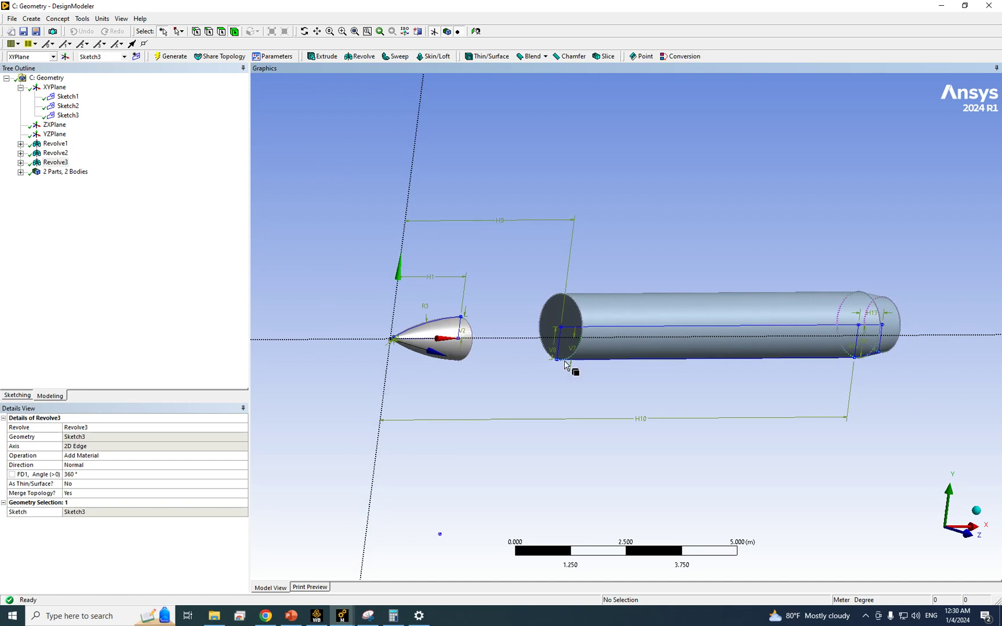
click(32, 19)
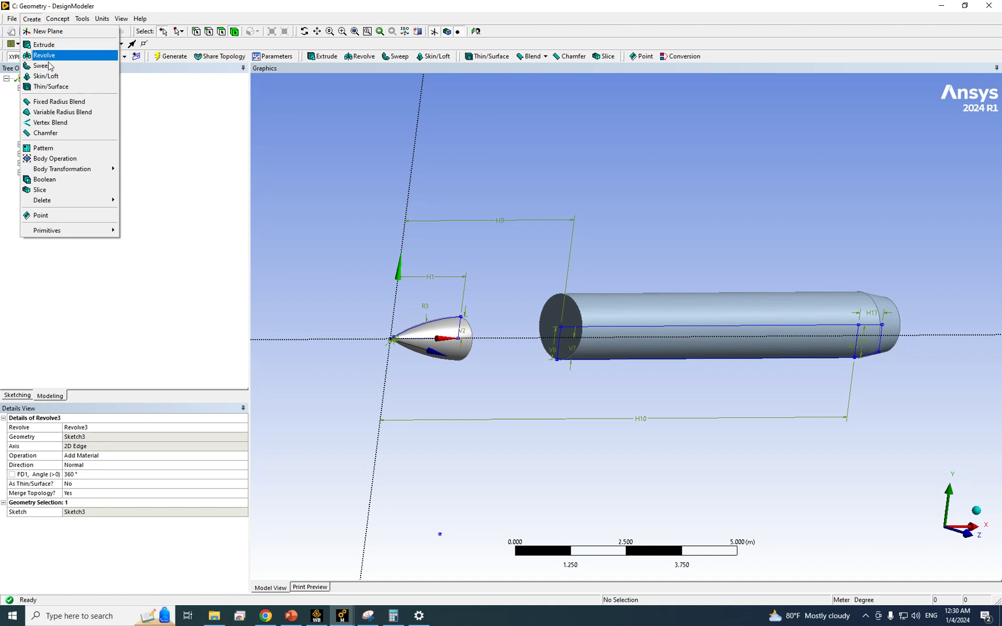
click(48, 76)
middle_drag(515, 329, 401, 313)
click(414, 323)
ctrl+click(537, 311)
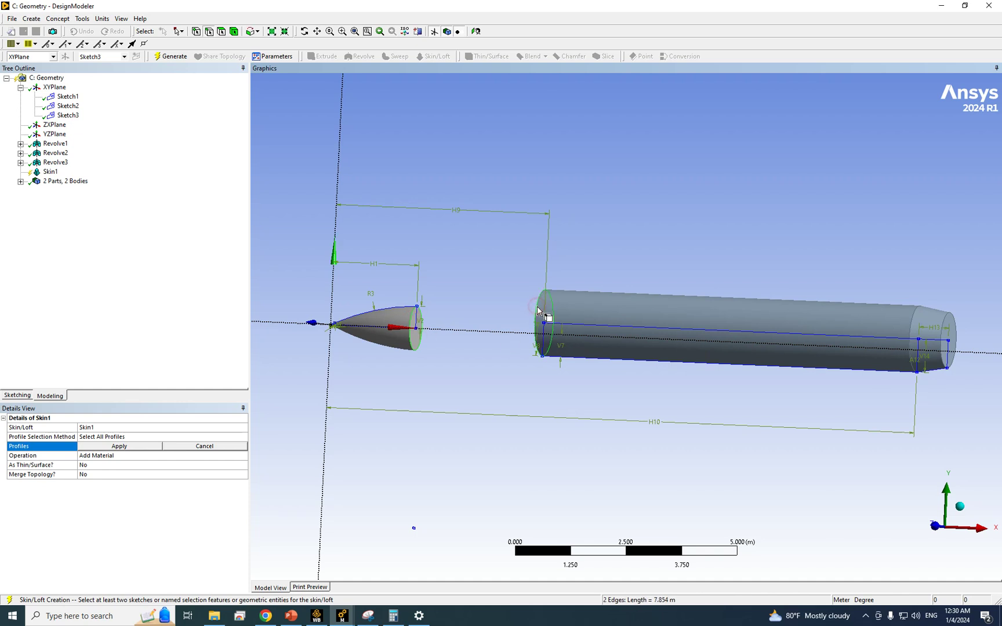
click(119, 447)
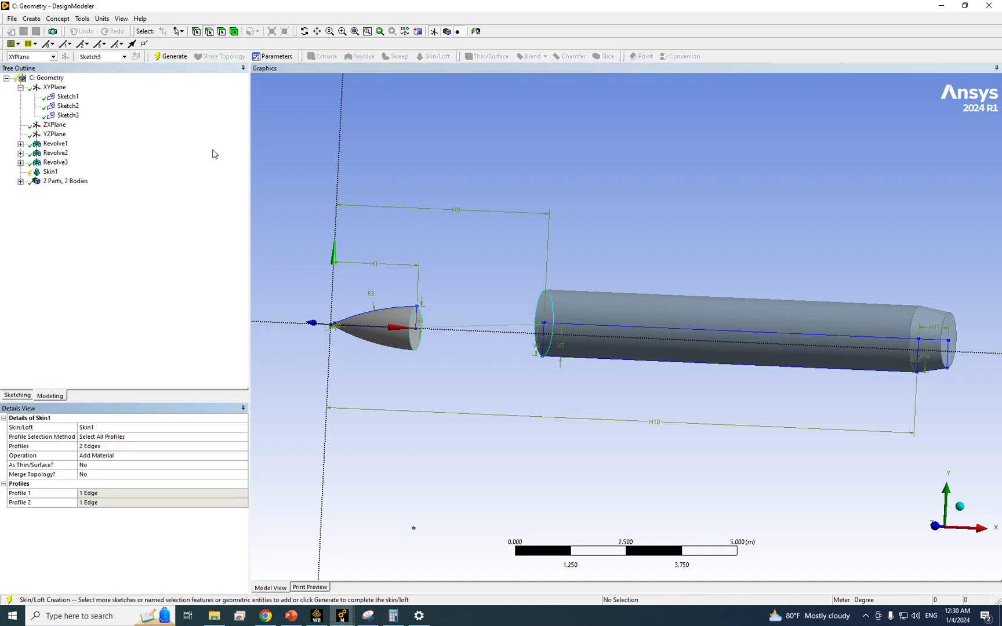
click(170, 56)
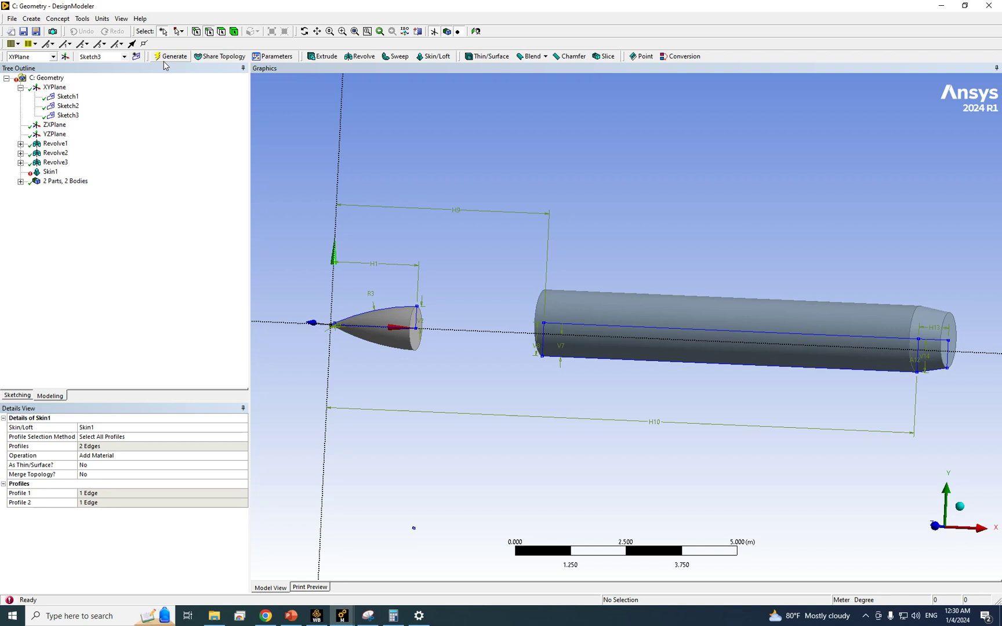
Read the errors reported for the Skin1 feature, and dismiss the message.
middle_drag(486, 347, 501, 376)
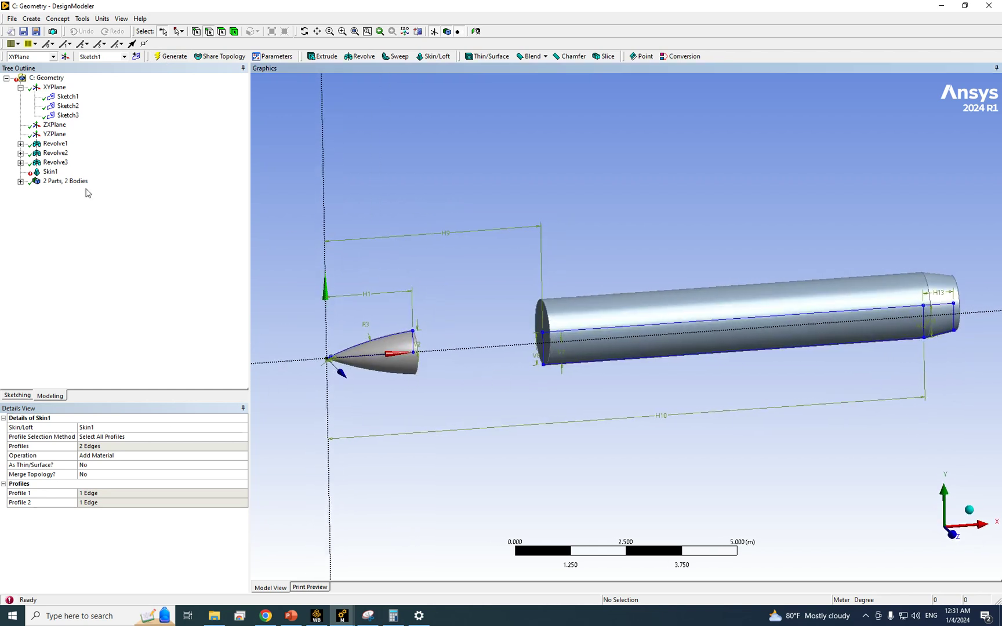
click(52, 172)
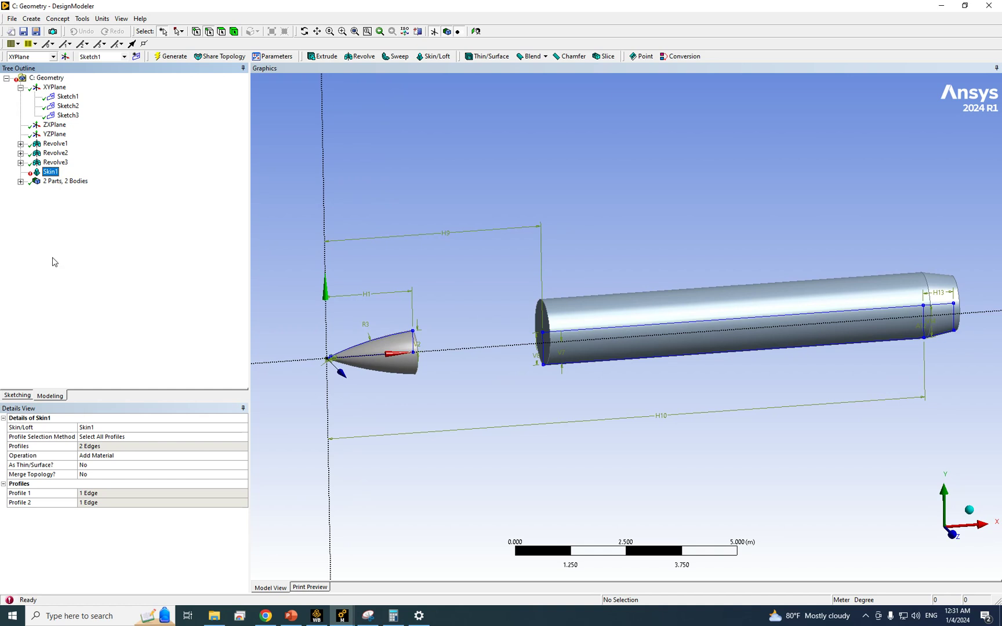
right_click(51, 172)
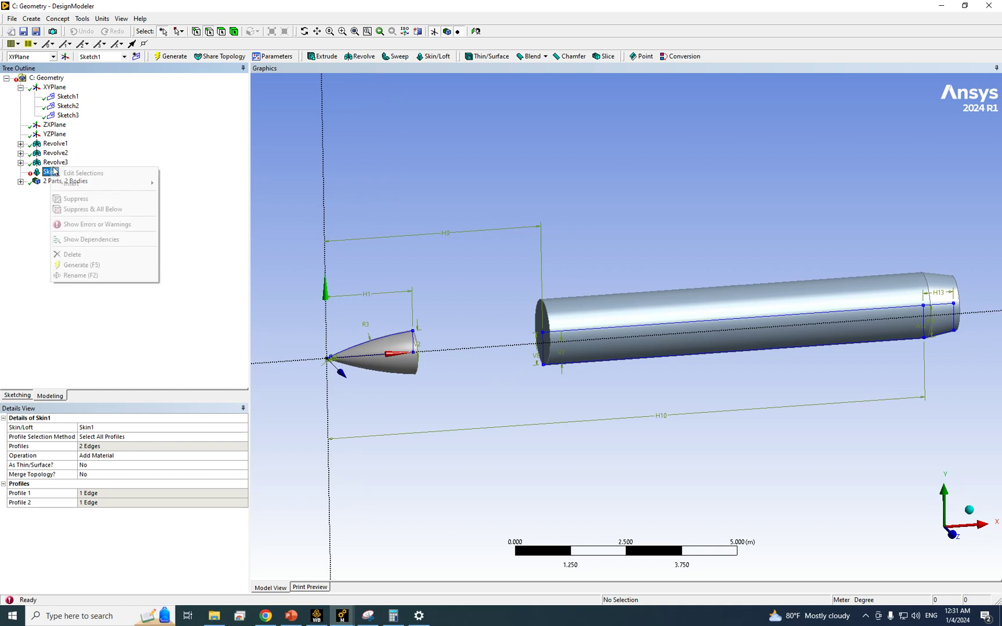
click(81, 227)
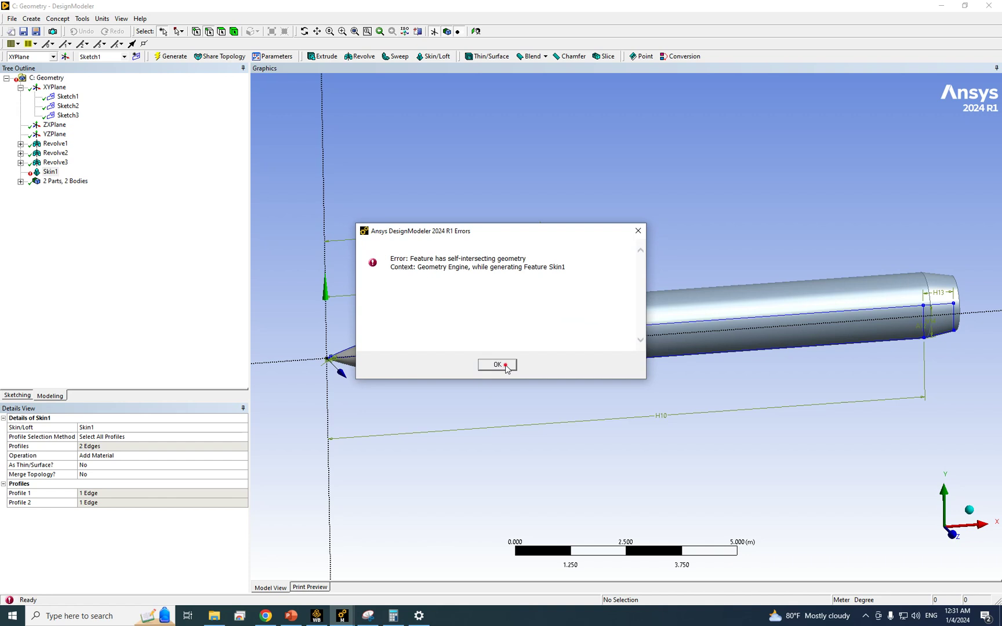
click(498, 364)
Inspect the loft guide line between the nose cone and fuselage edges, and try to generate the Skin5 feature.
drag(466, 302, 406, 301)
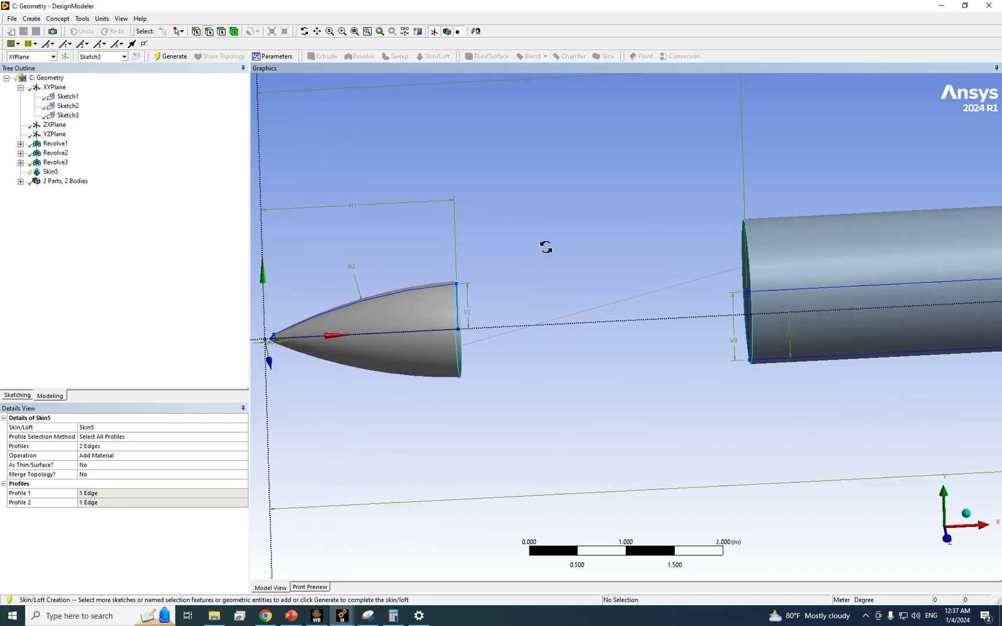
drag(546, 247, 486, 295)
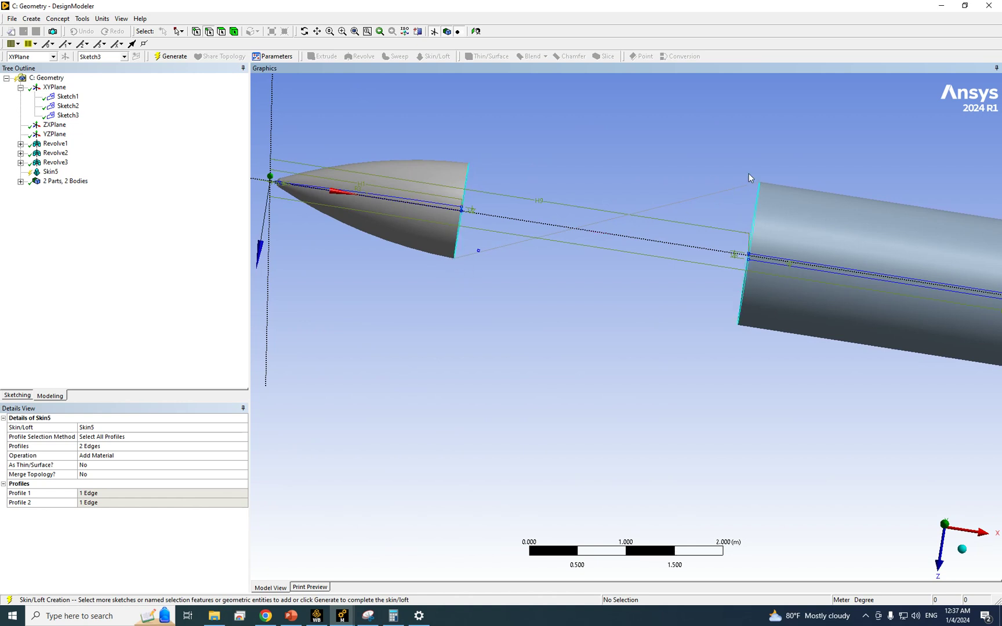
right_click(51, 172)
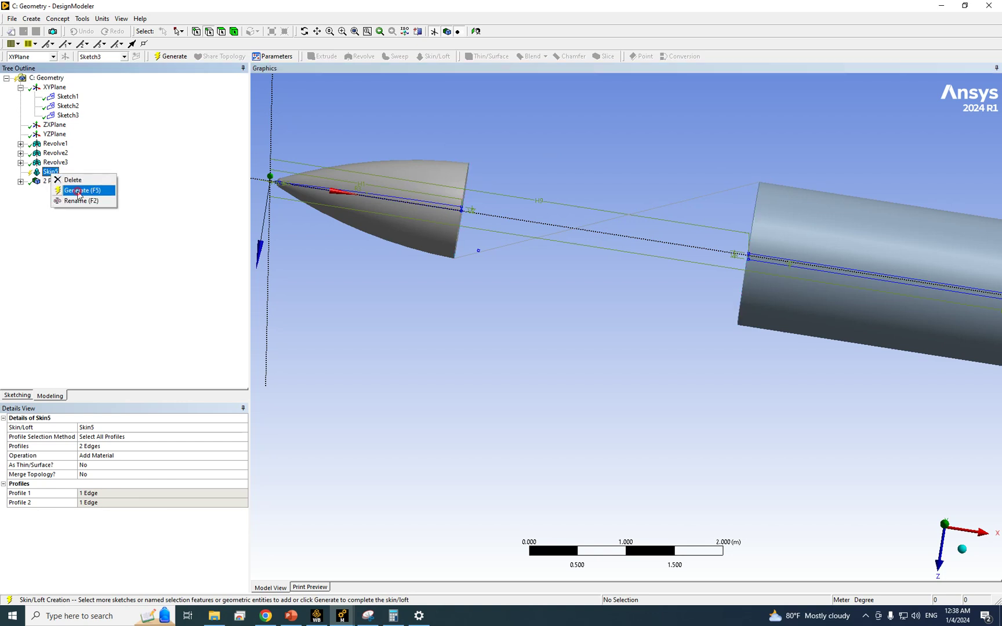
click(81, 190)
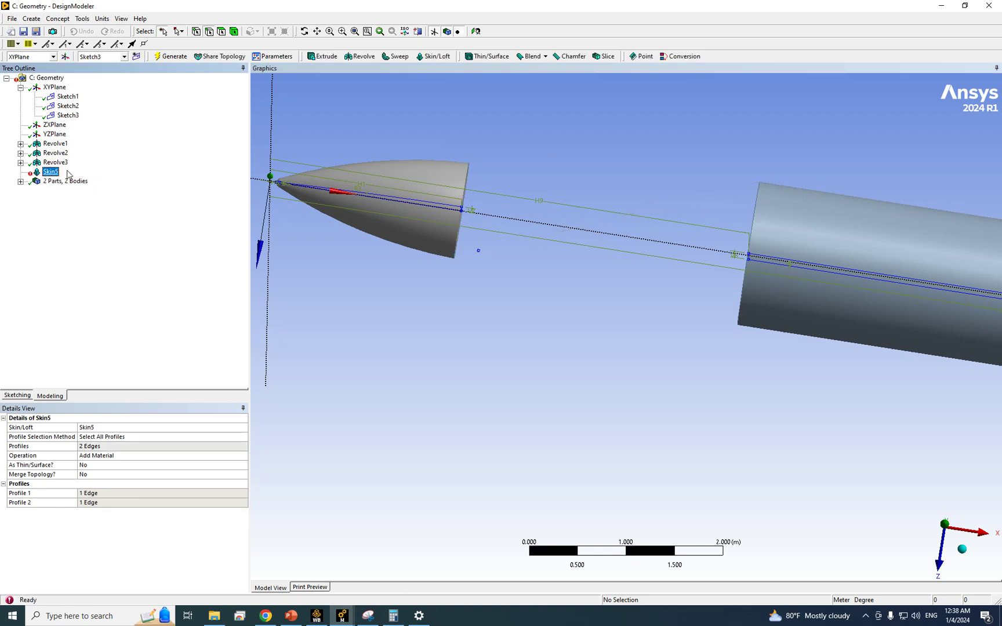
right_click(50, 179)
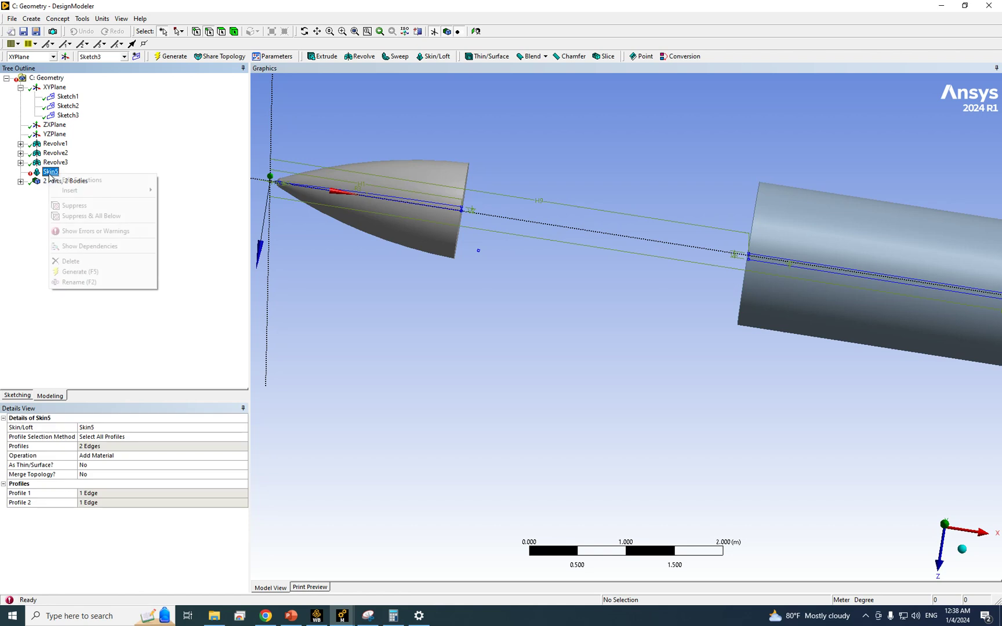
click(536, 335)
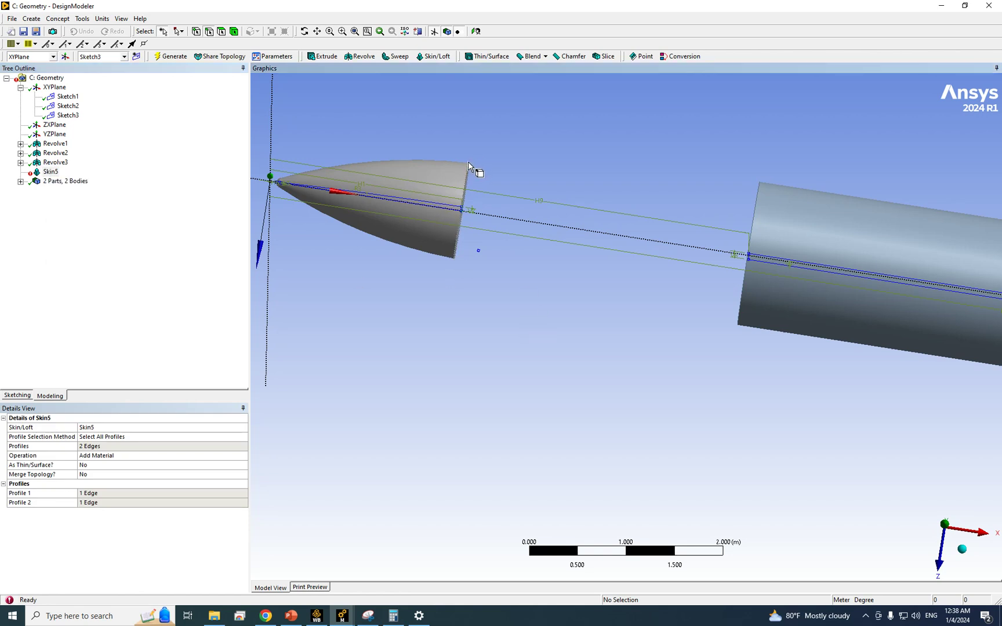
Insert a Rotate body transformation ahead of the Skin5 feature, with the nose cone as the body to rotate.
right_click(51, 174)
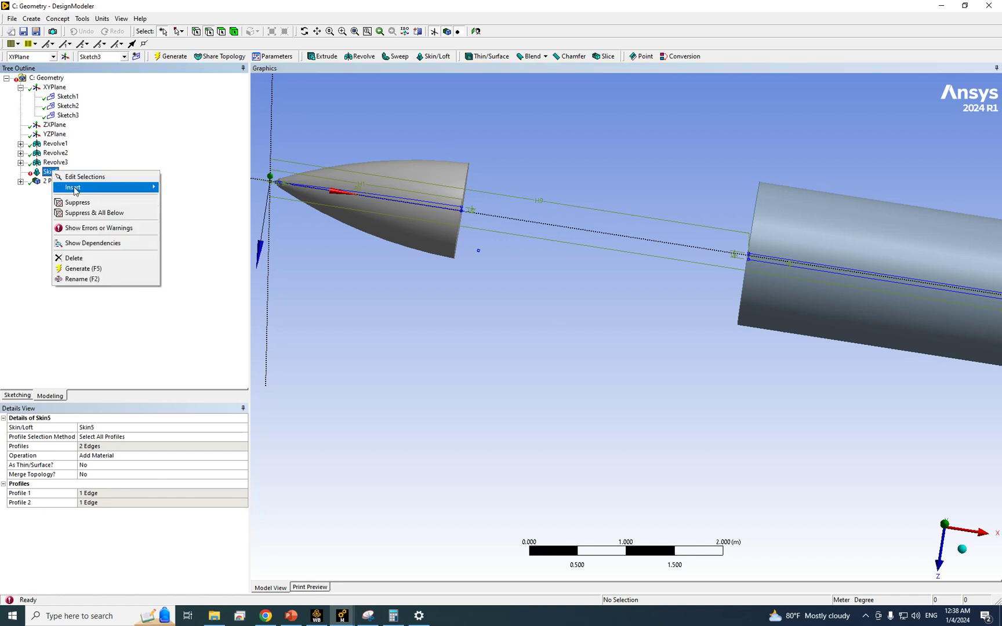
mouse_move(75, 188)
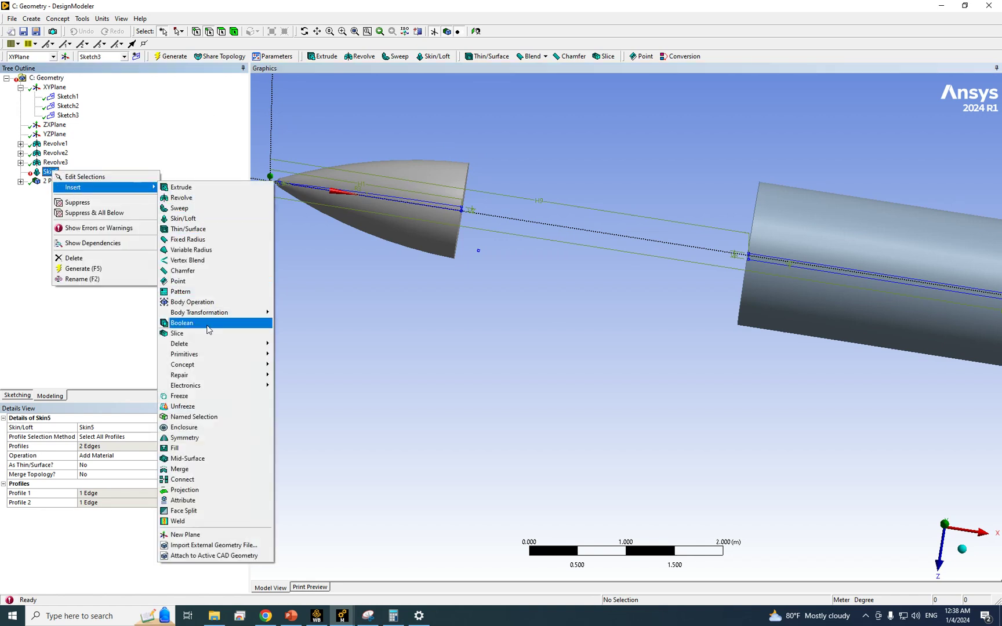
mouse_move(209, 314)
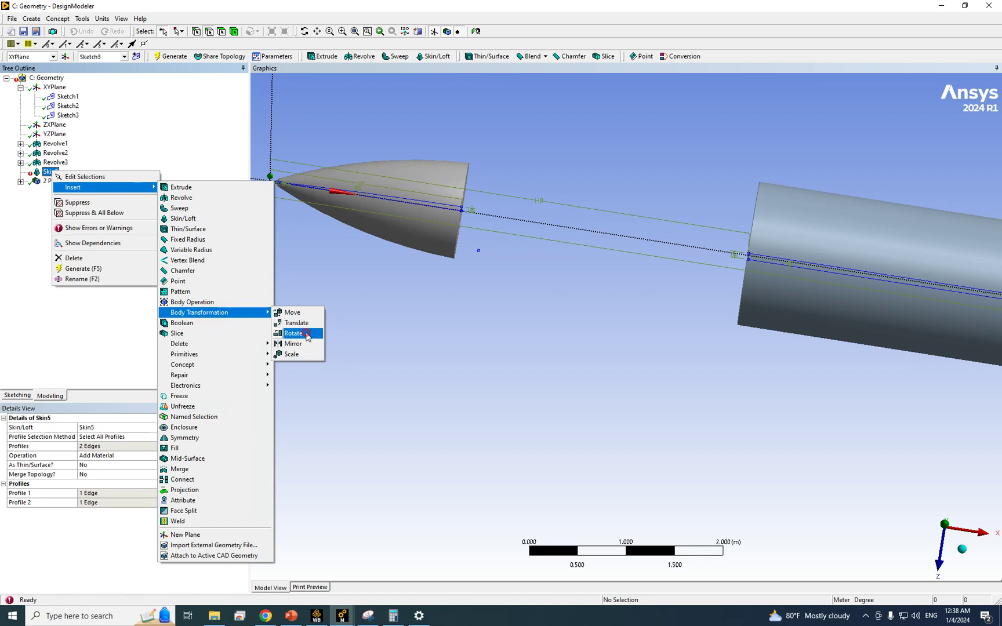
click(306, 334)
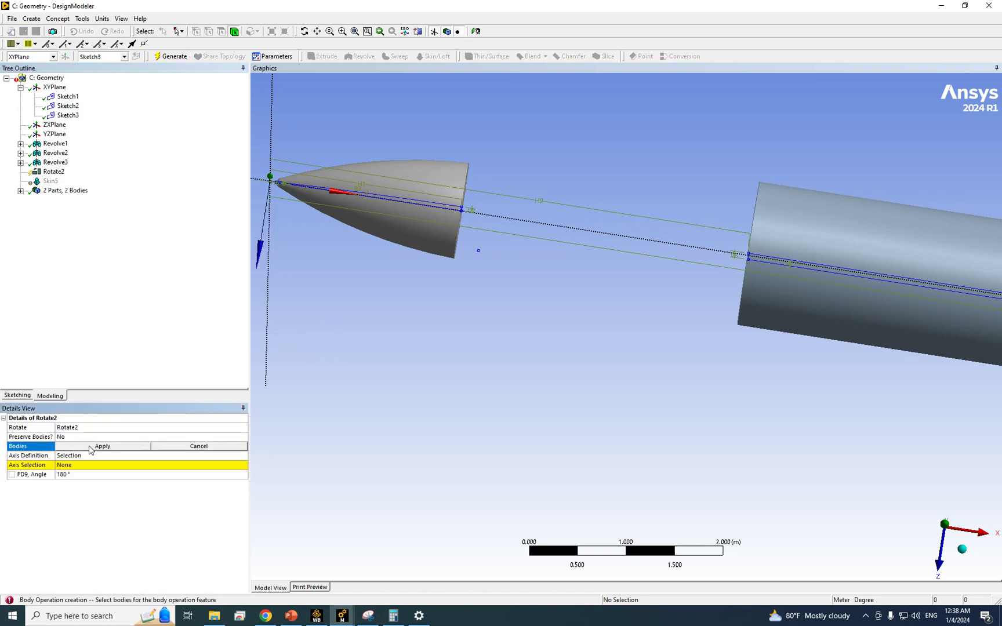
click(400, 227)
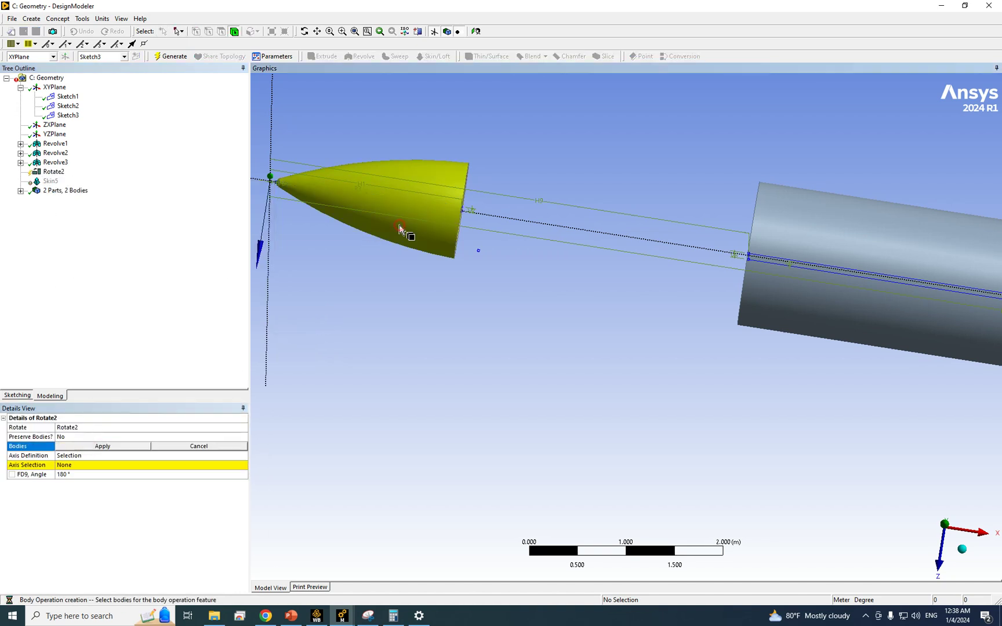
click(115, 447)
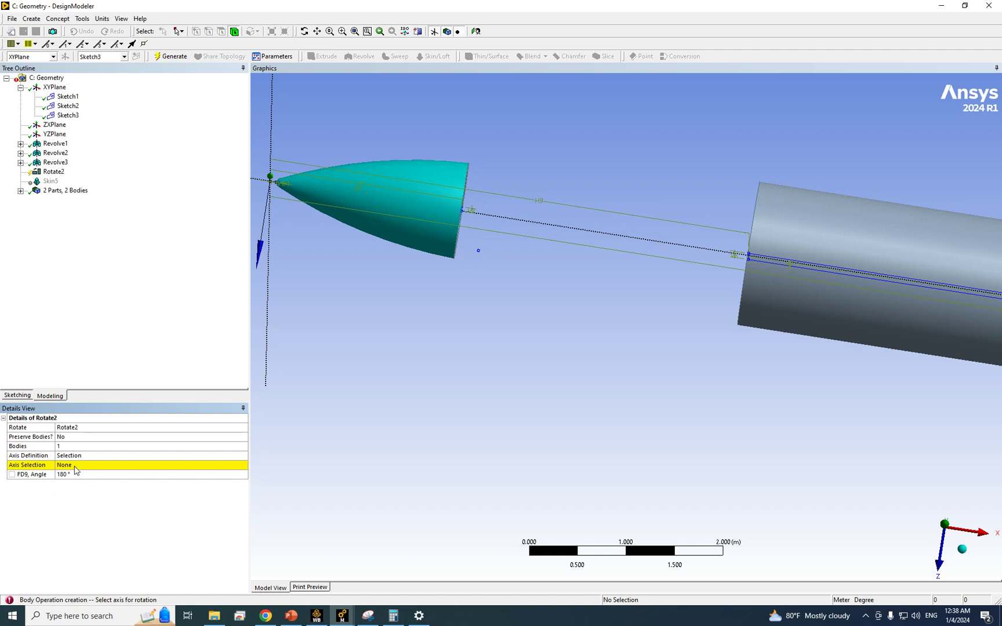
Rotate the nose cone body 180° about the plane's X axis, and generate the model.
scroll(506, 215, down, 2)
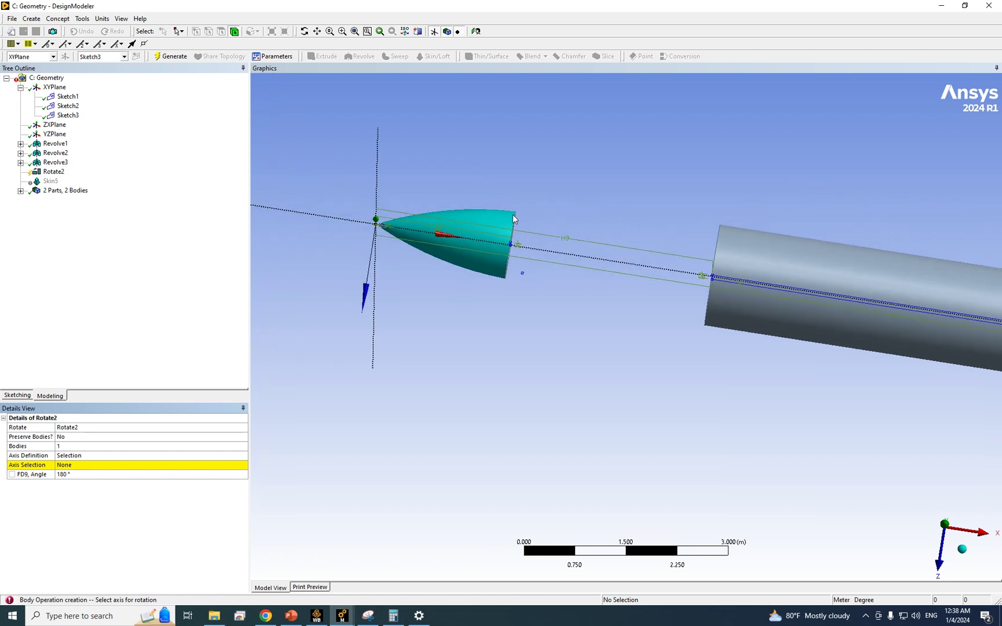
click(76, 468)
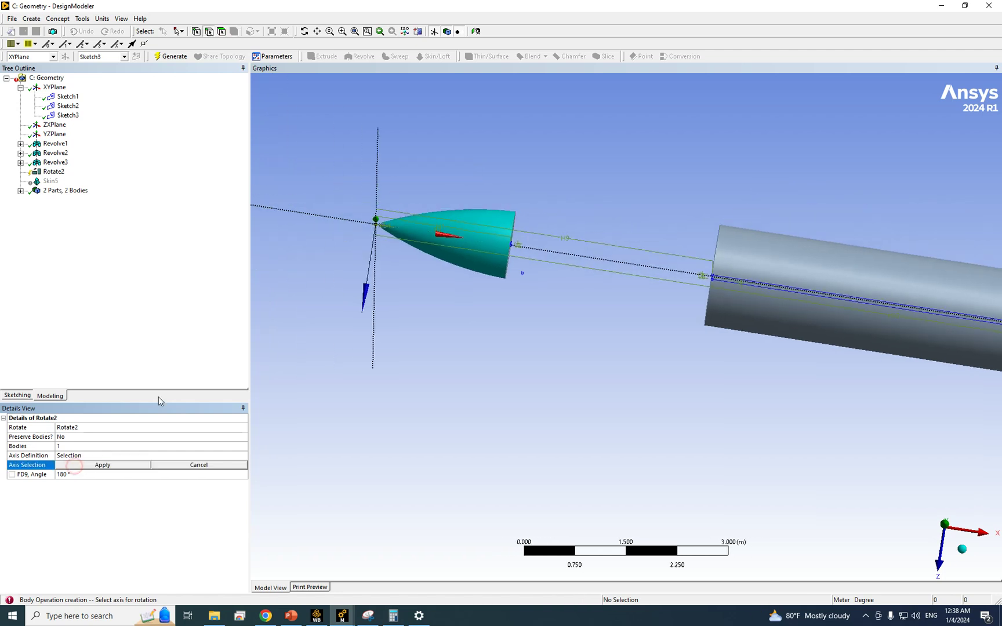
click(334, 215)
click(101, 466)
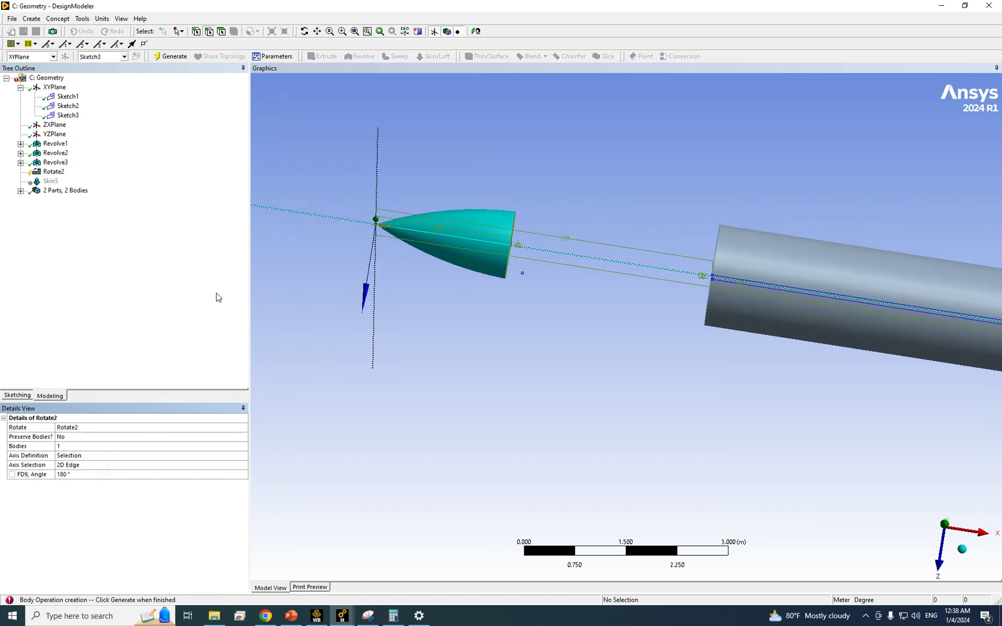
click(170, 57)
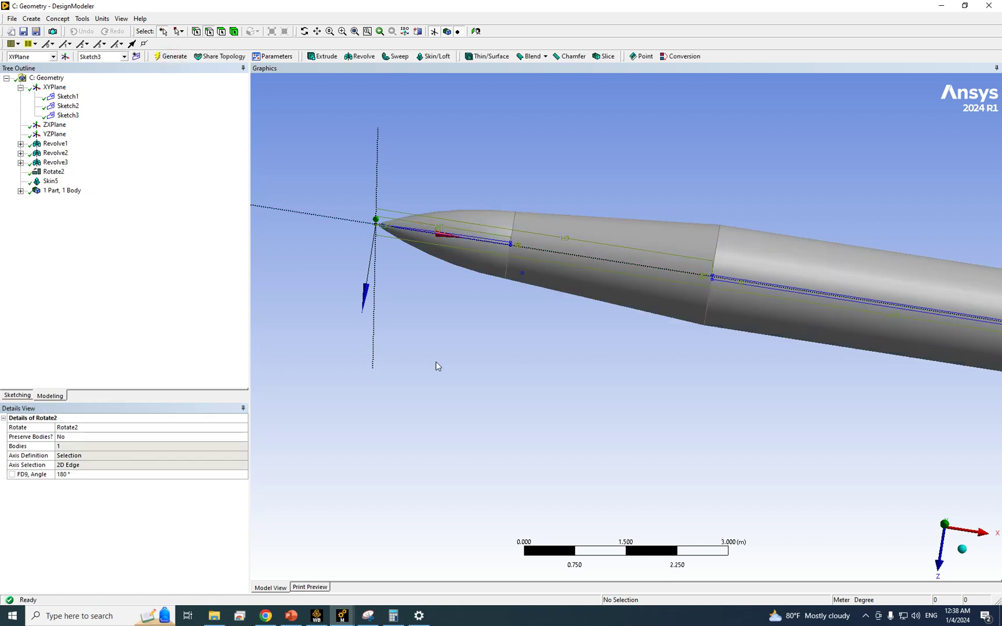
Examine the section that the Skin5 feature lofts between nose cone and fuselage, and the whole joined body from the side.
mouse_move(463, 352)
middle_down()
mouse_move(454, 302)
mouse_move(454, 377)
middle_up()
key(Down)
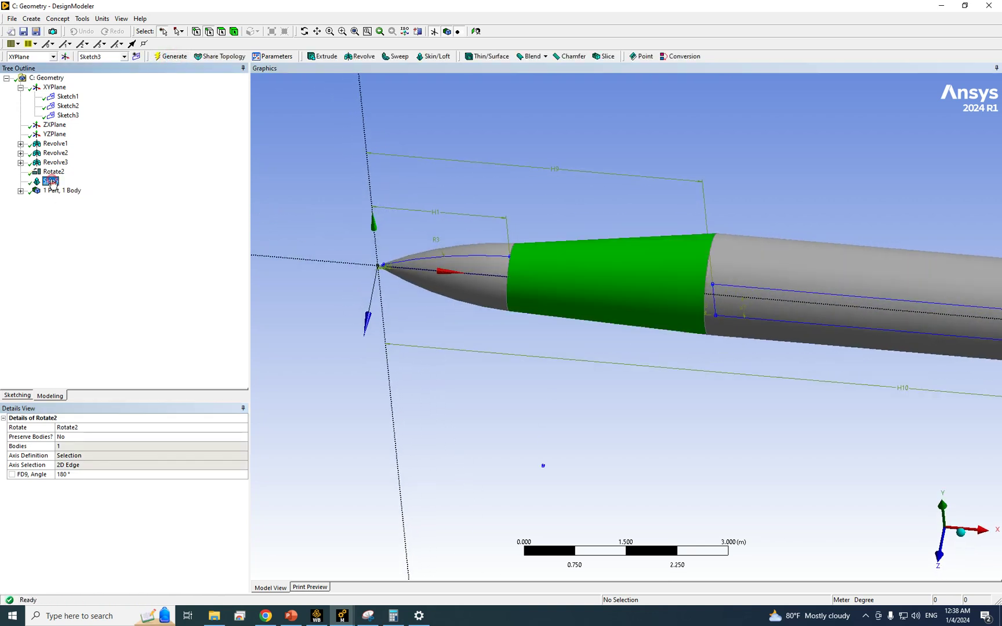
middle_drag(625, 376, 598, 404)
click(598, 404)
middle_drag(455, 352, 310, 308)
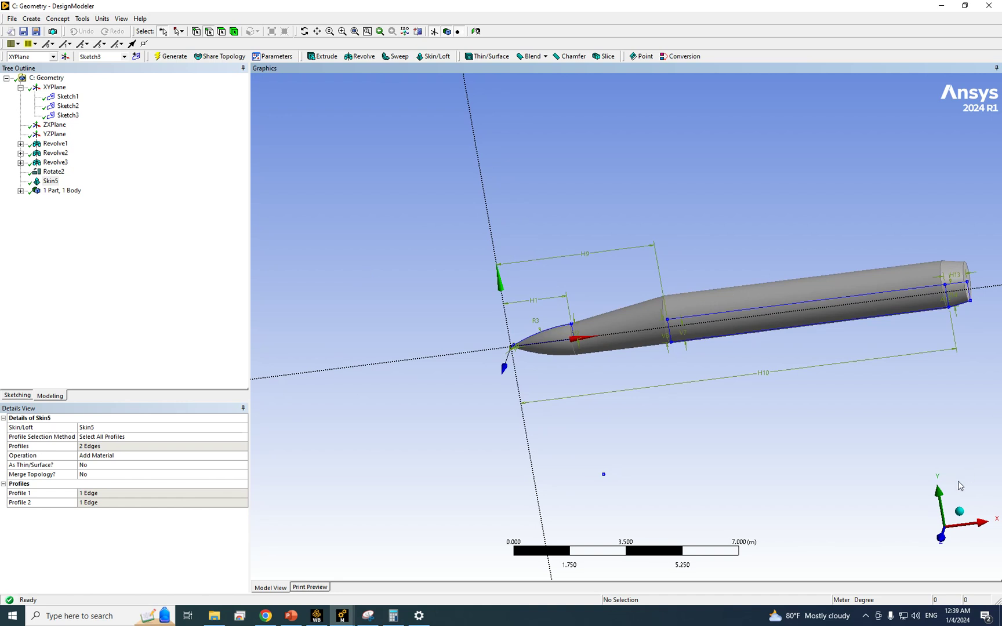
middle_drag(656, 340, 680, 298)
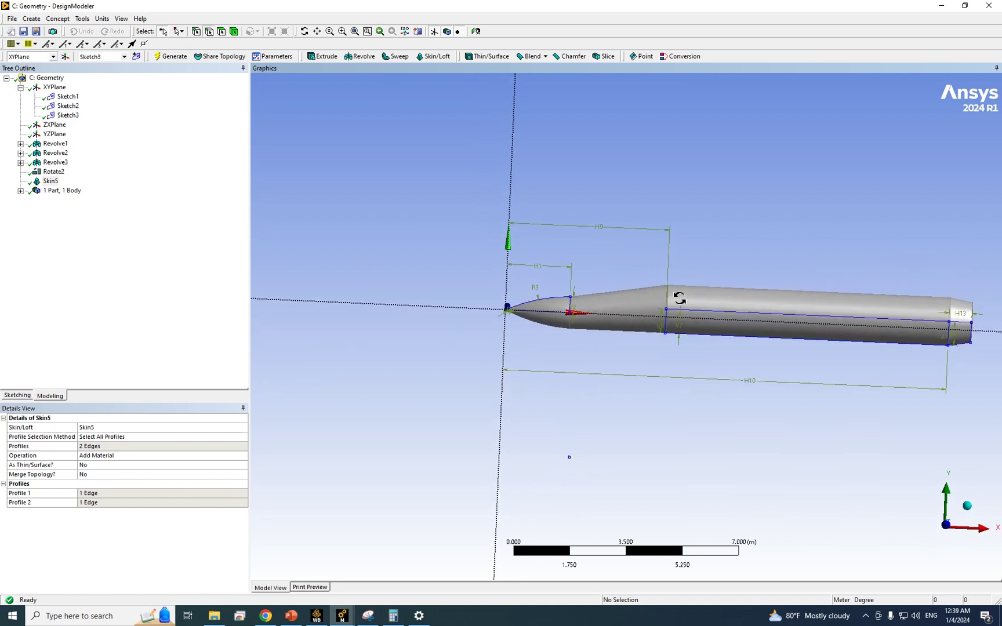
click(945, 526)
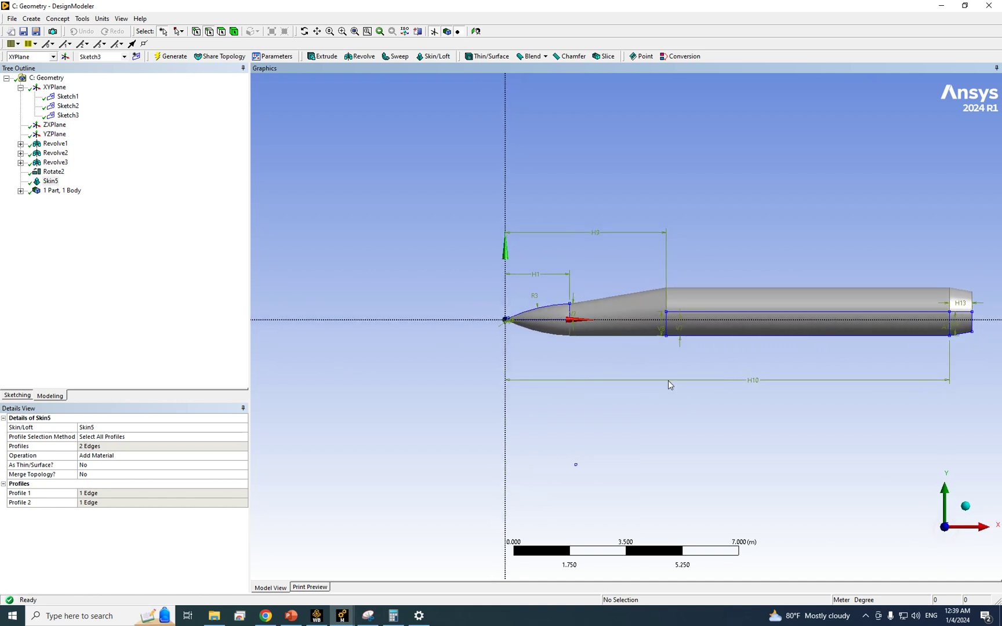
scroll(633, 319, up, 5)
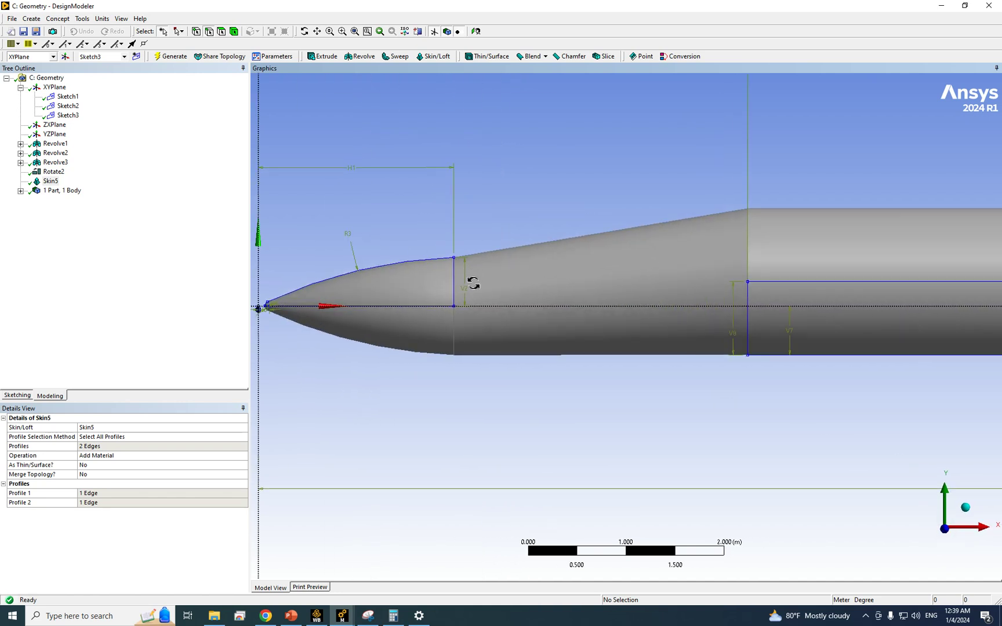
Create a new sketch on the XYPlane, select it, and enter sketching mode.
click(54, 87)
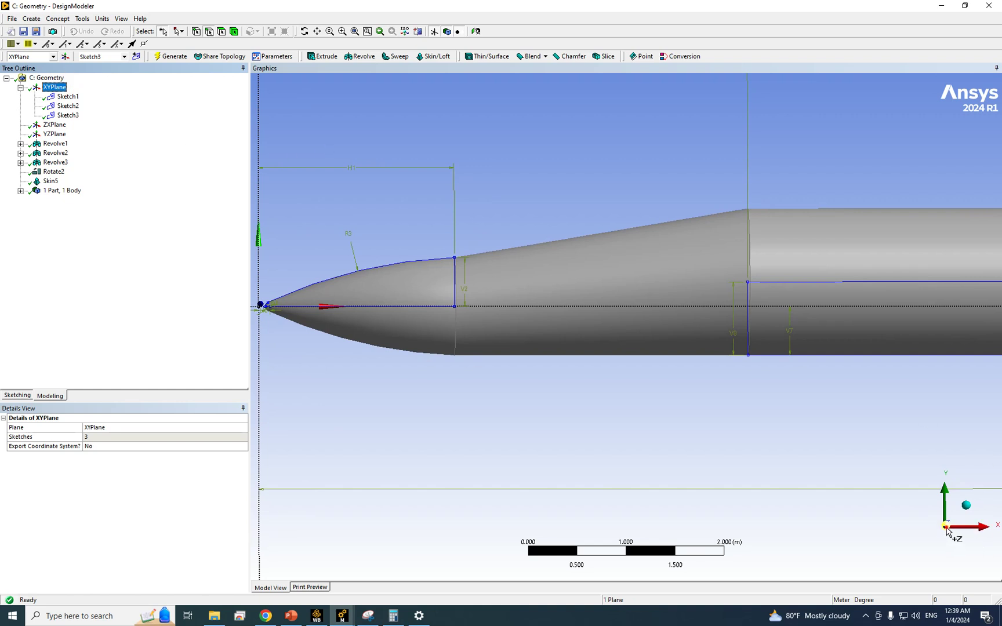
click(56, 88)
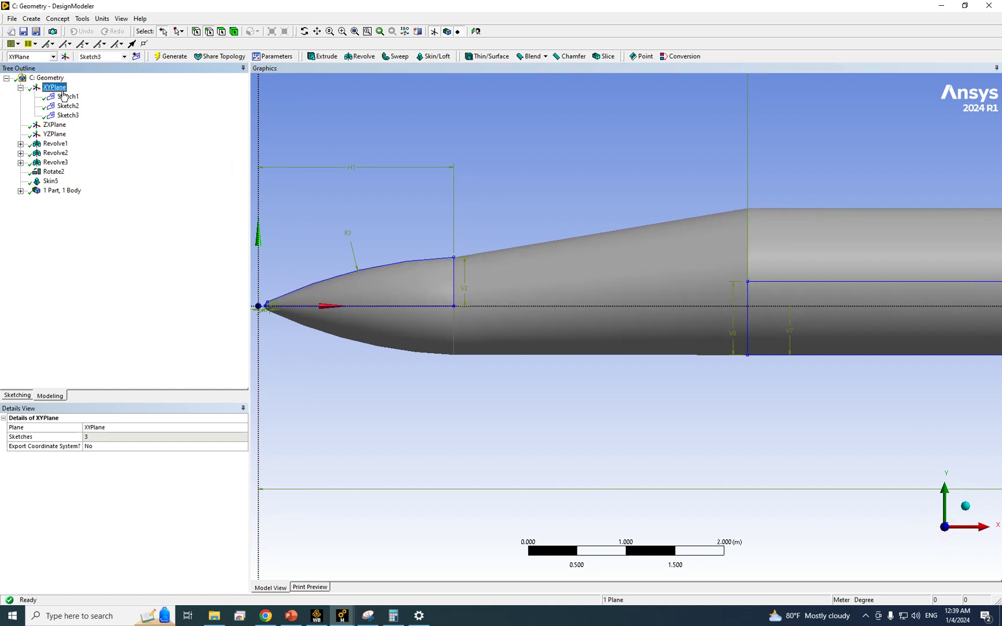
click(138, 57)
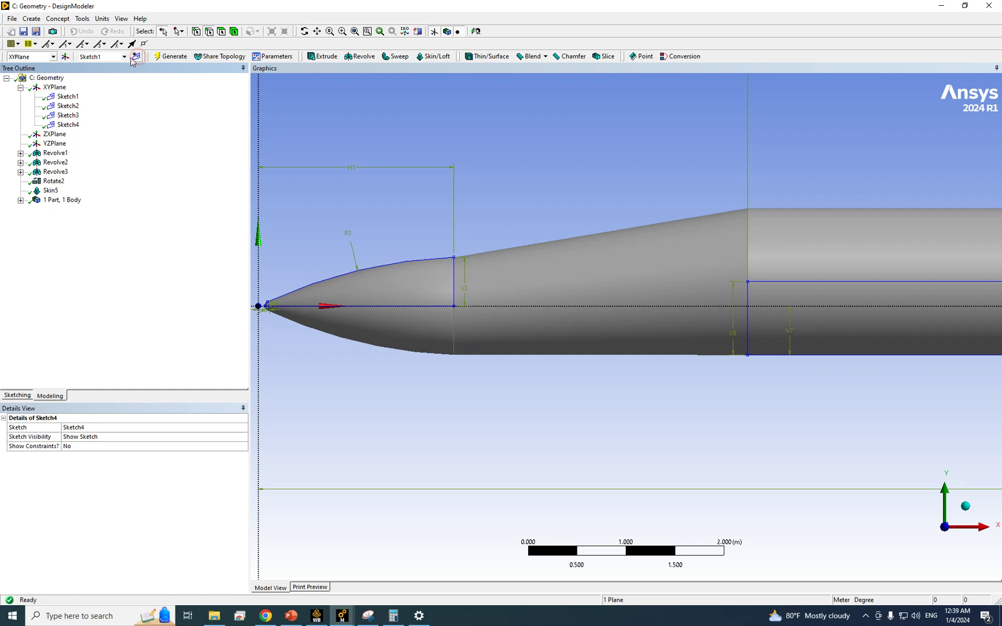
click(70, 126)
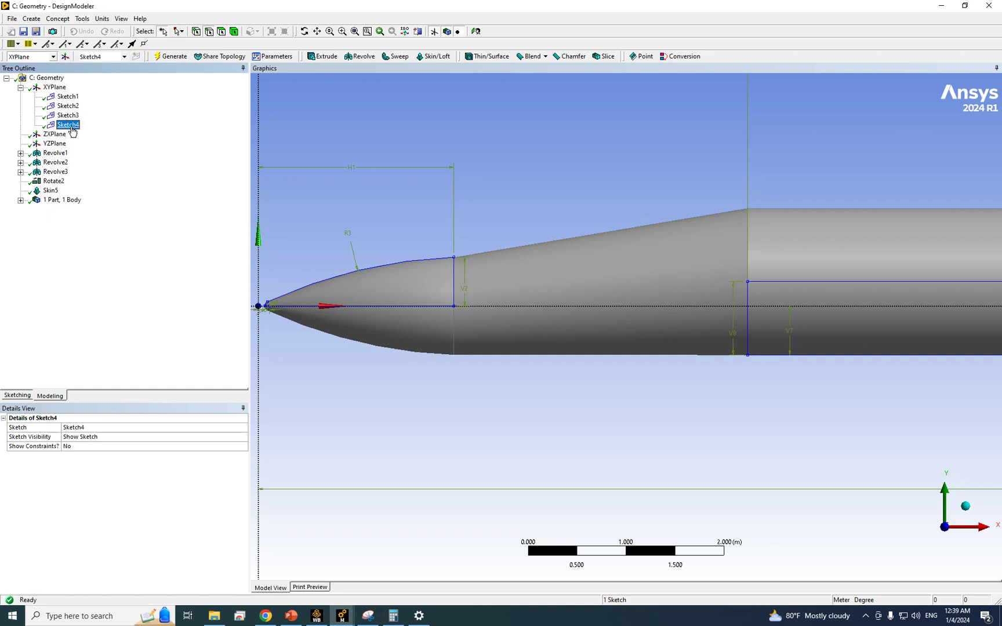
click(21, 396)
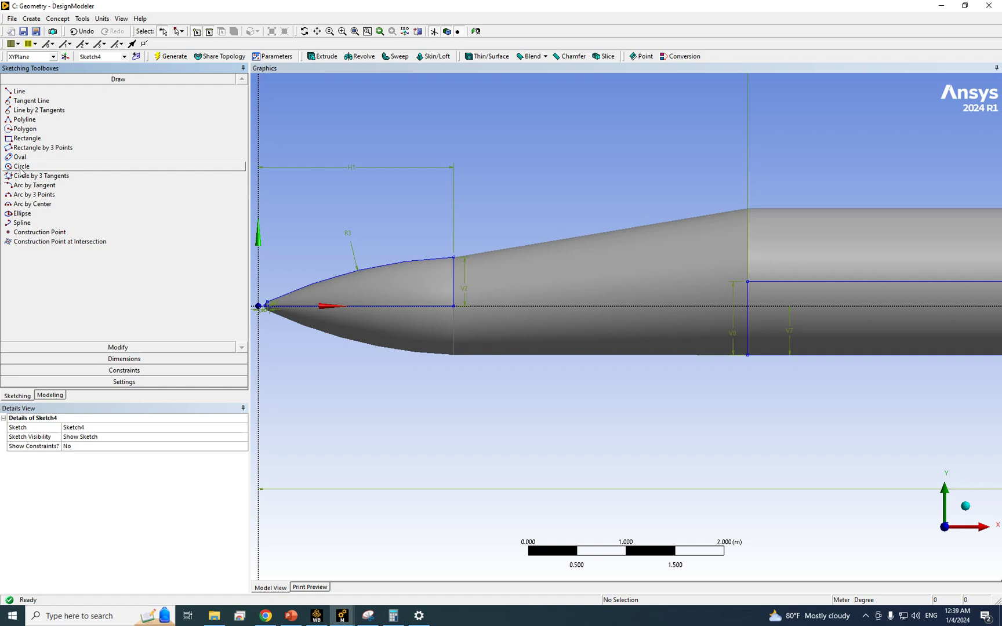
Draw a line in Sketch4 from the nose profile's upper corner to a point at about (5, 1.48) m above the body's front edge.
click(27, 215)
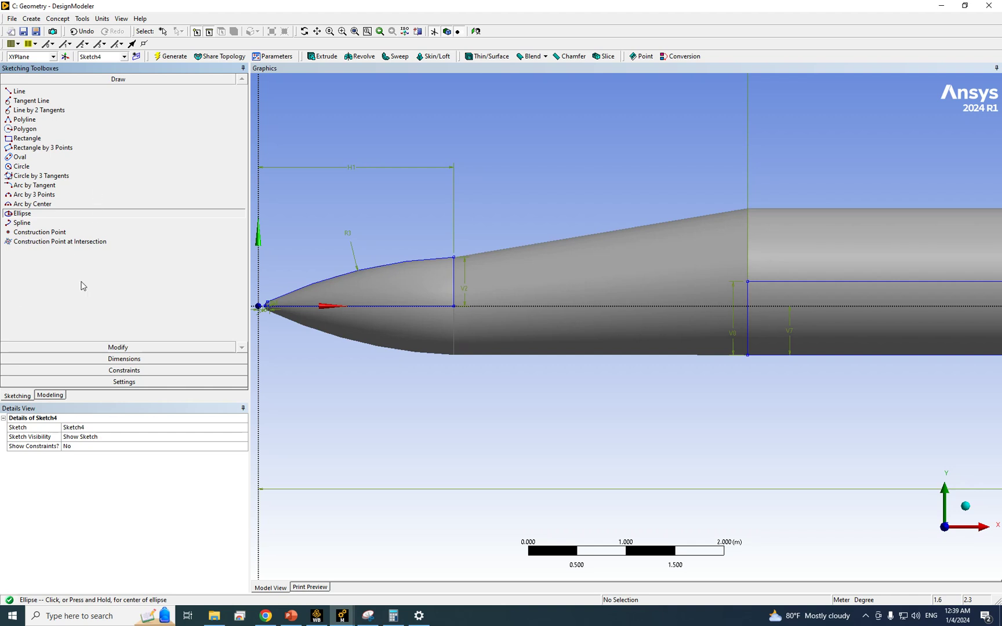
click(96, 81)
click(23, 91)
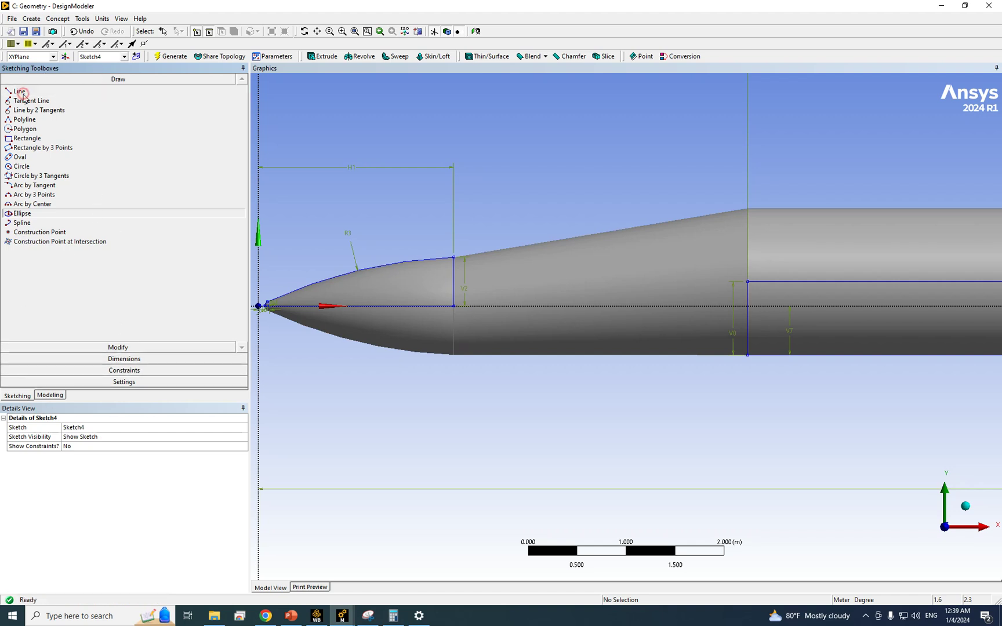
click(454, 256)
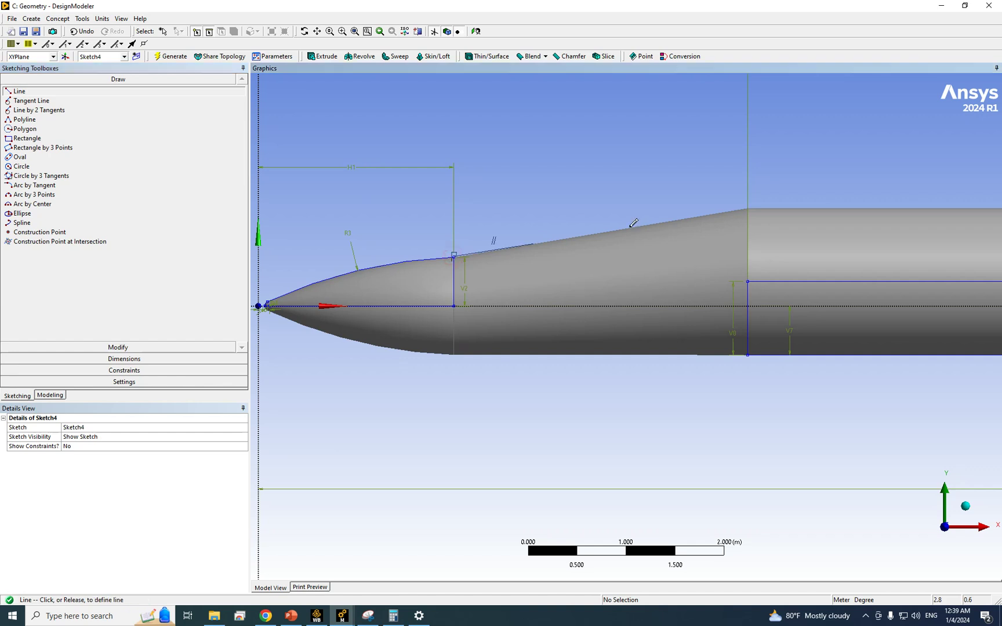
click(748, 162)
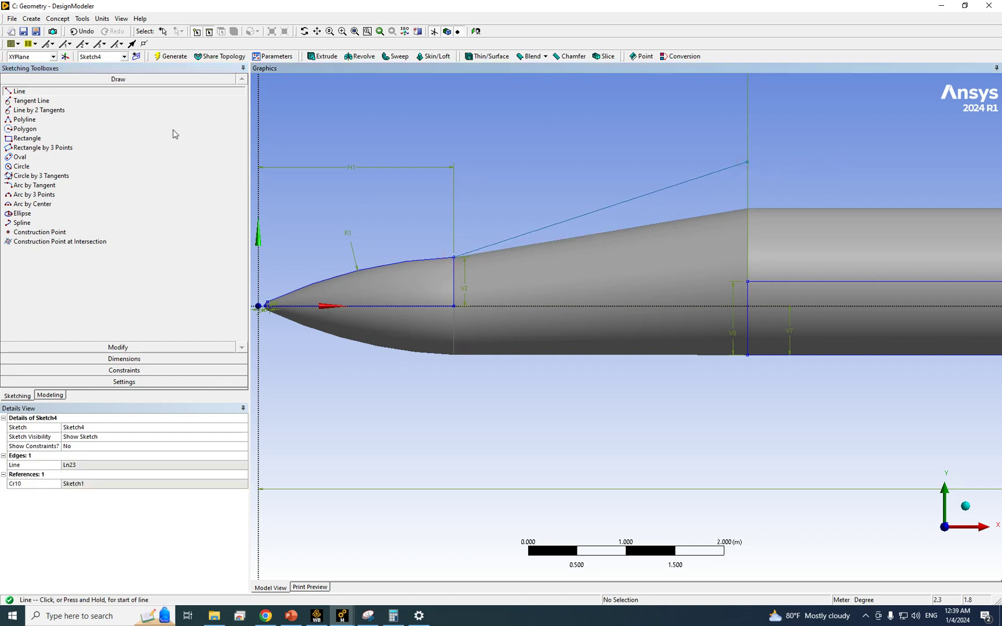
Add a horizontal dimension of 3 m between the new line's upper end and the nose profile's vertical edge.
click(151, 365)
click(23, 125)
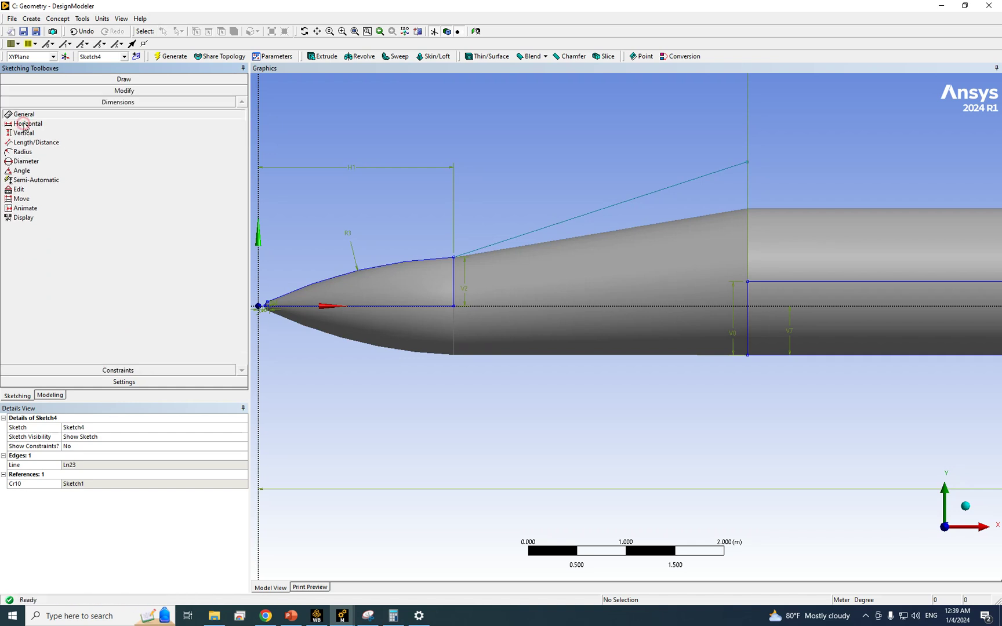
click(747, 162)
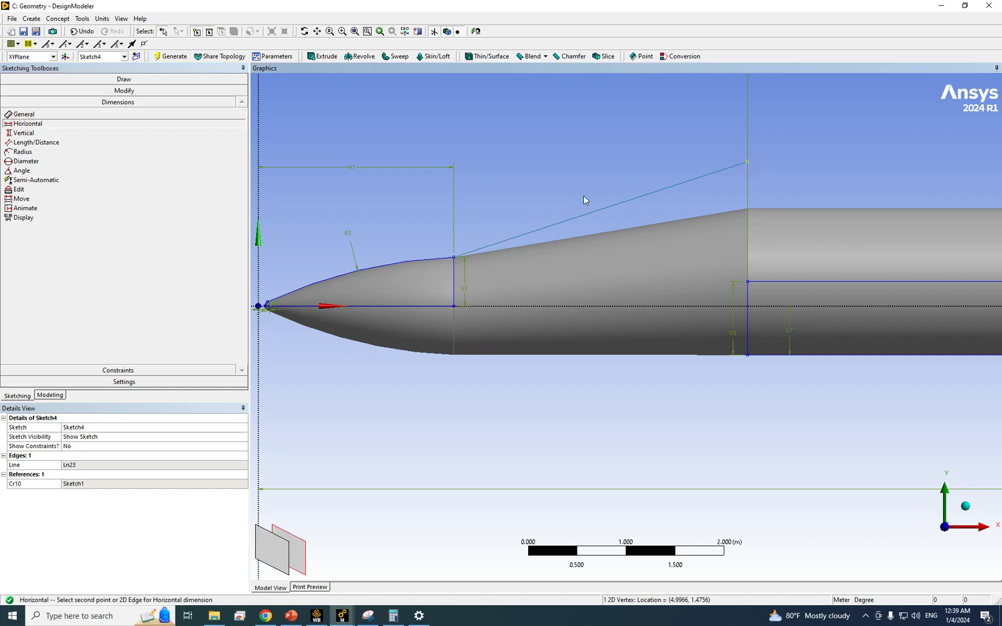
click(455, 288)
click(494, 183)
click(91, 465)
text(3)
key(Return)
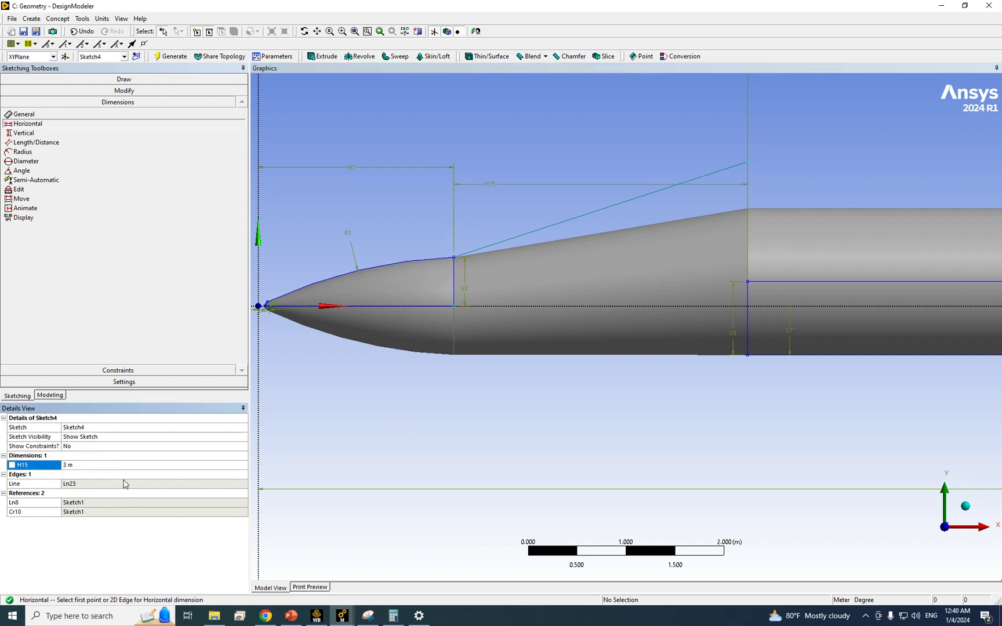
Add a vertical dimension of 0.75 m from the sloped line's upper end to the upper corner of the body profile.
click(40, 134)
click(747, 163)
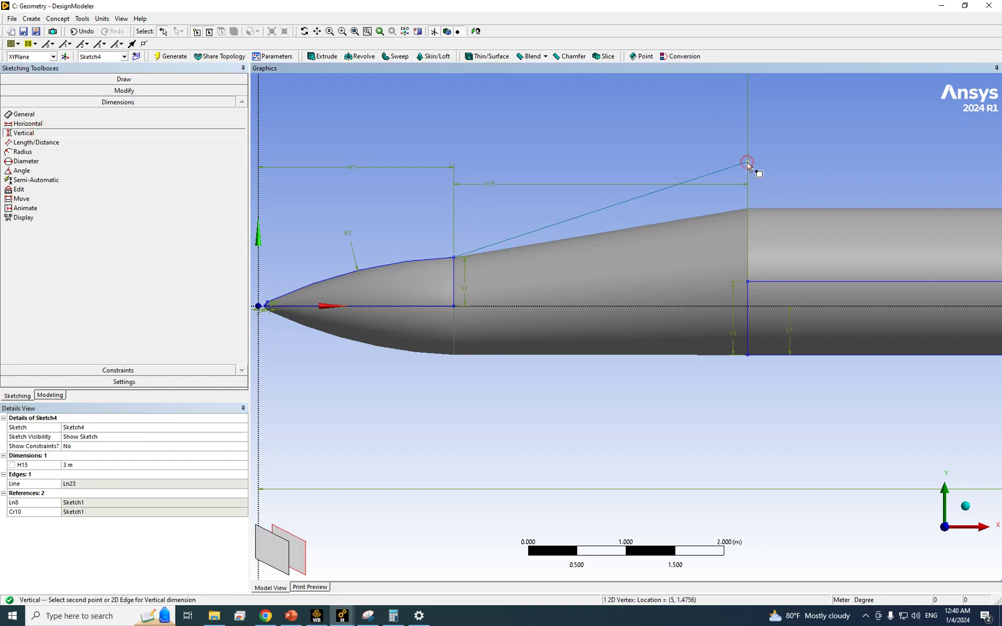
click(753, 284)
click(780, 189)
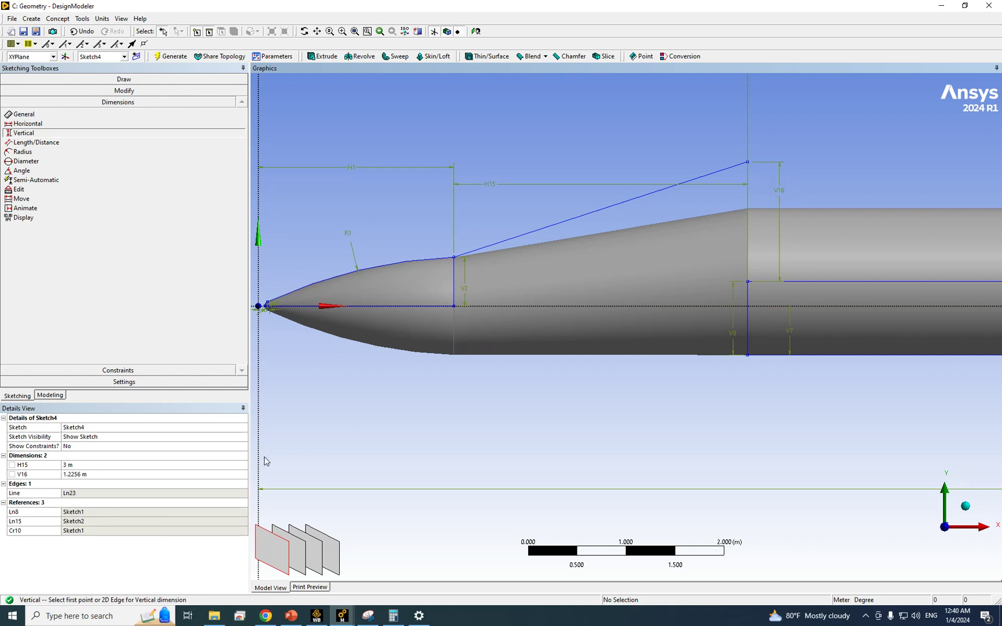
click(96, 474)
text(0.)
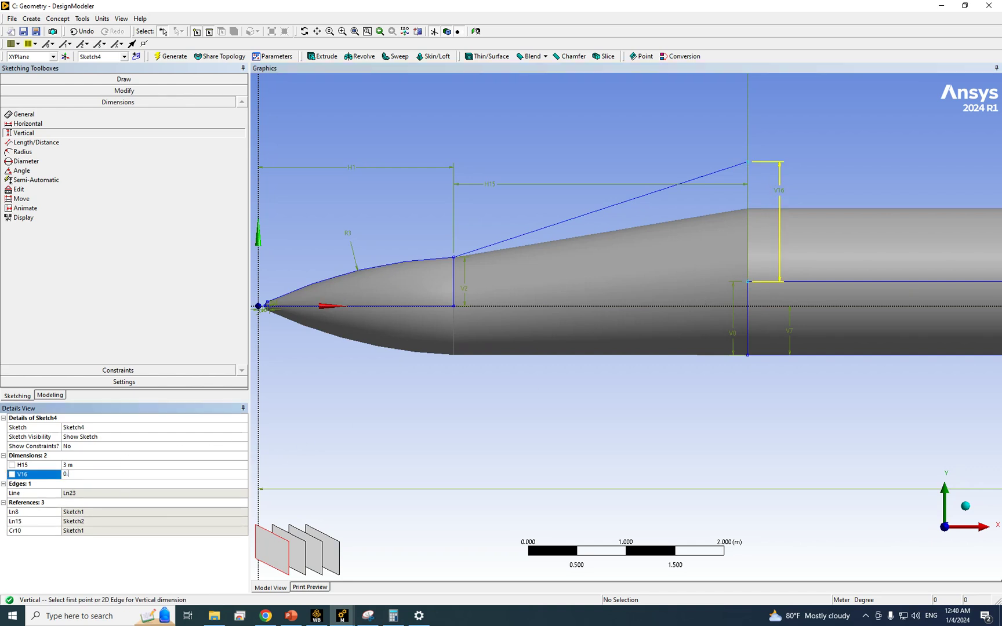
text(75)
key(Return)
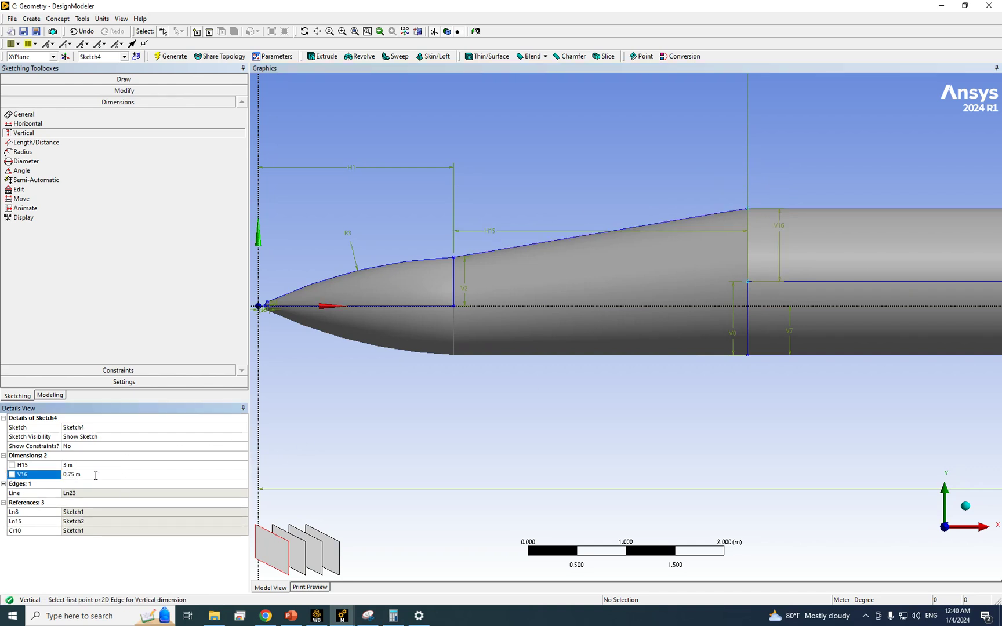
click(584, 205)
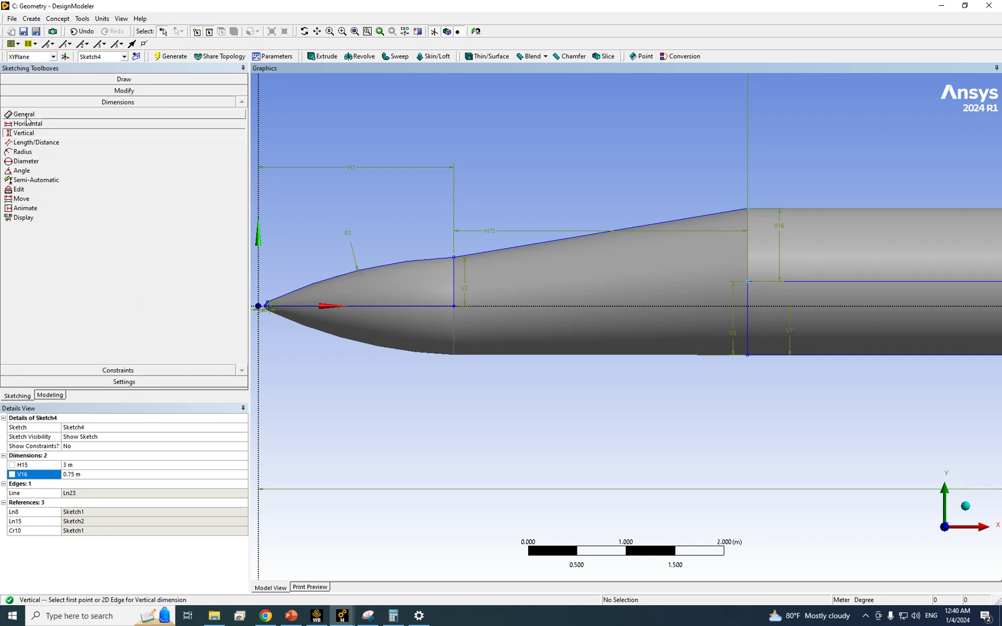
Sketch two small circles centred on the sloped line, one near each end.
click(104, 92)
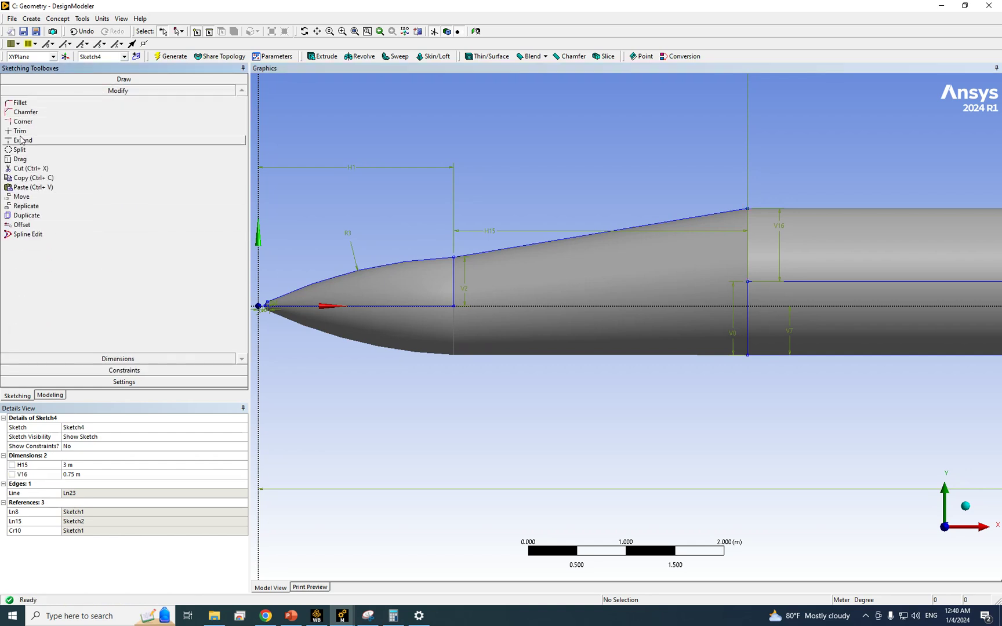
click(123, 79)
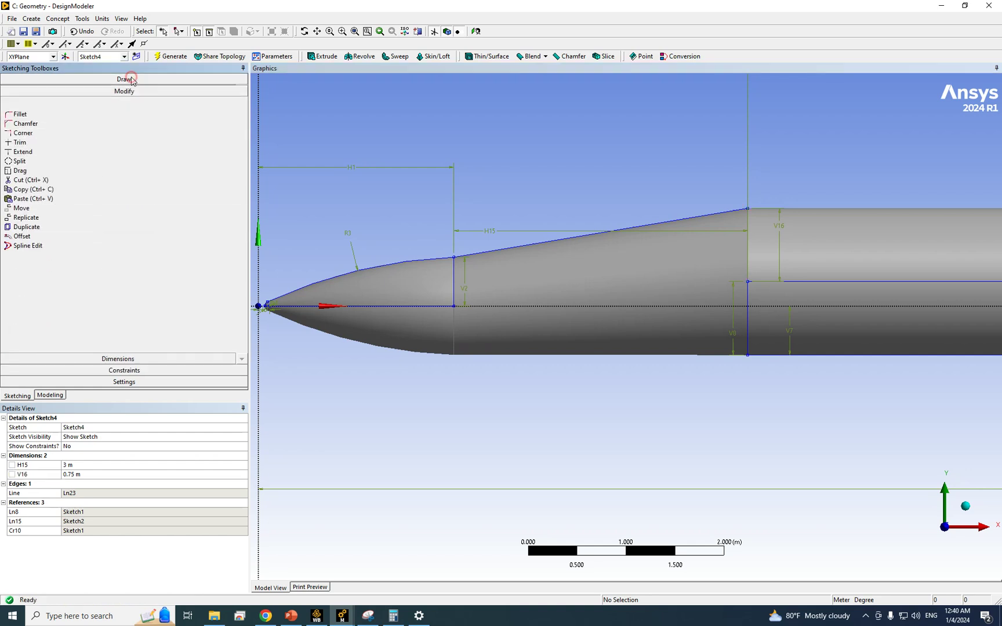
click(23, 166)
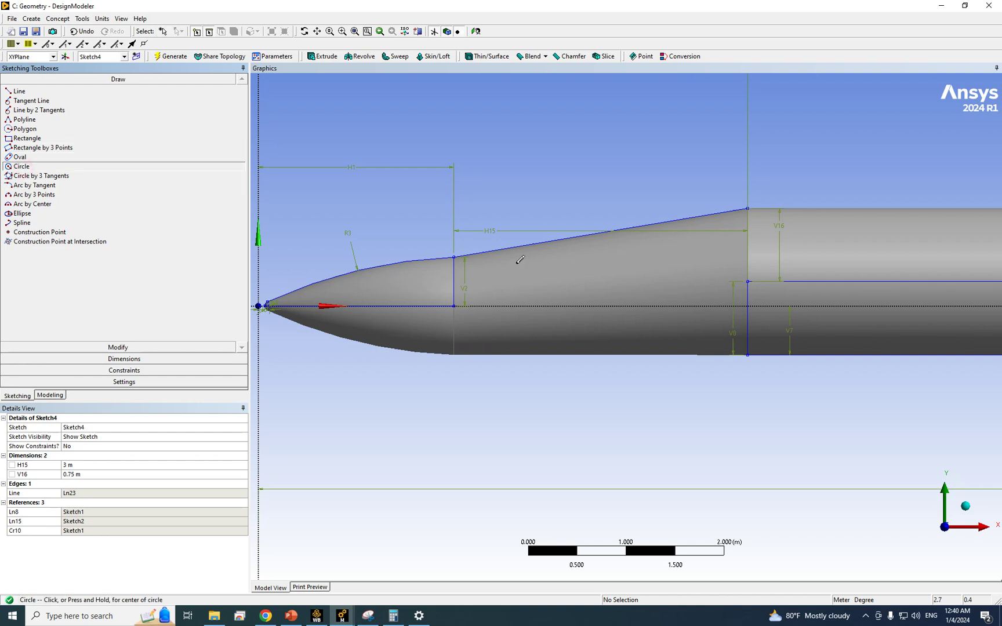
click(476, 253)
click(475, 242)
click(728, 211)
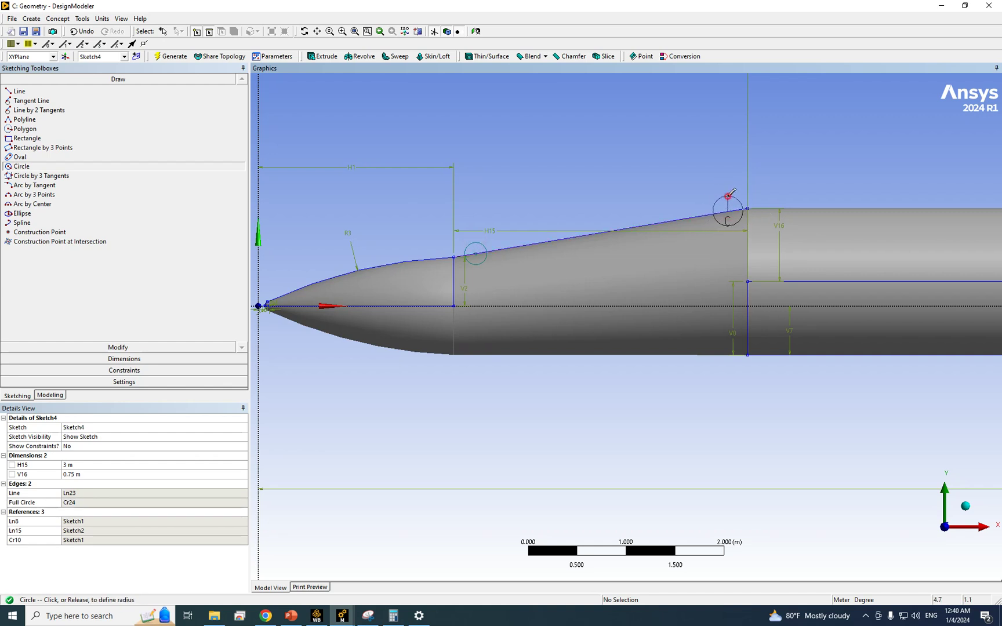
click(728, 196)
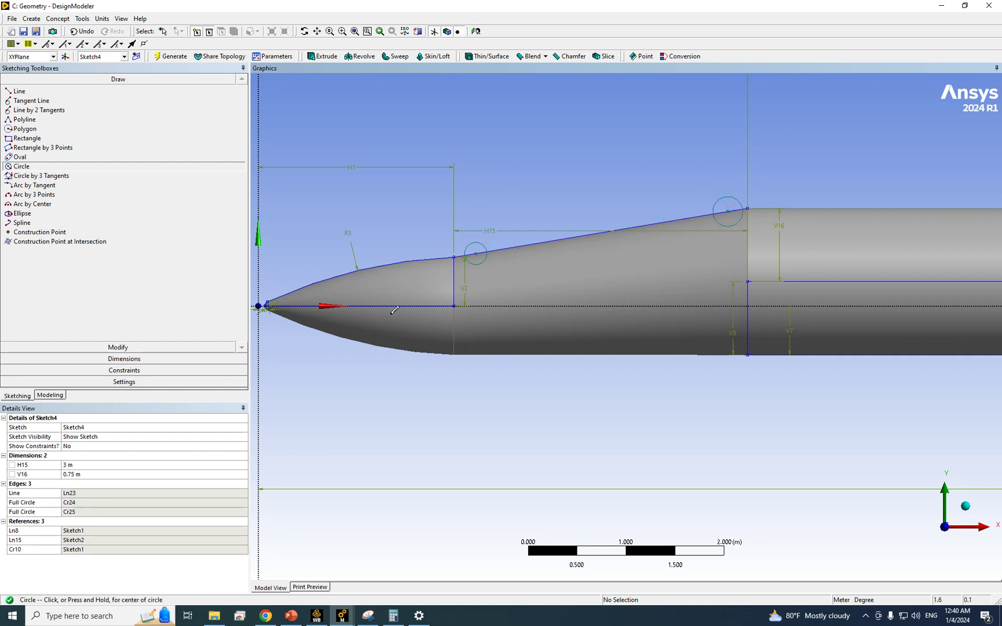
Try to bridge the two small circles with an Arc by Tangent bulging above the sloped line.
click(35, 194)
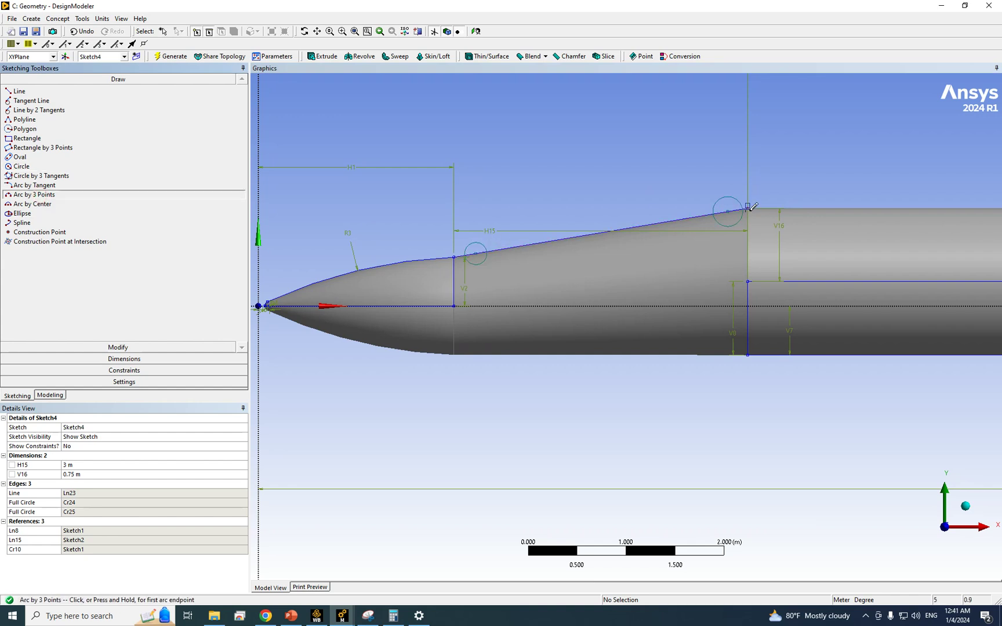
click(35, 185)
click(467, 254)
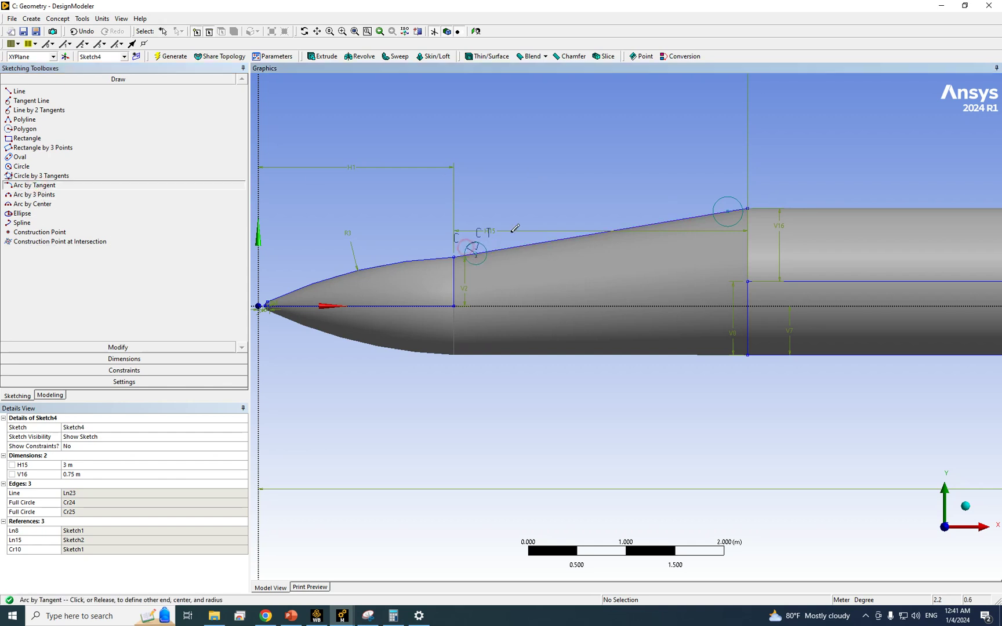
click(739, 200)
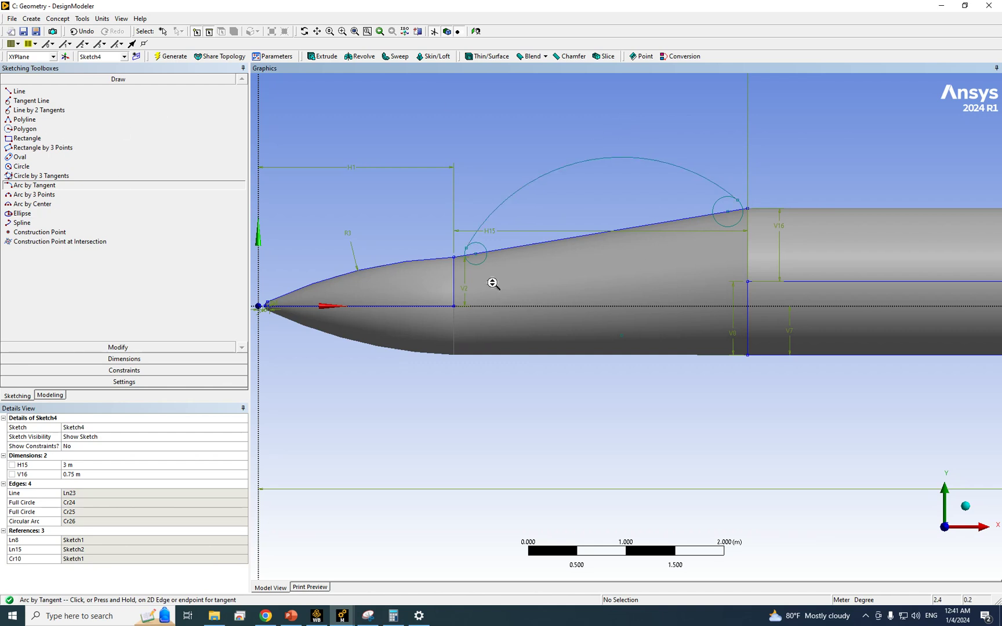
Inspect the arc where it meets the front circle, and undo the tangent arc and both circles.
scroll(416, 241, up, 2)
scroll(333, 192, up, 1)
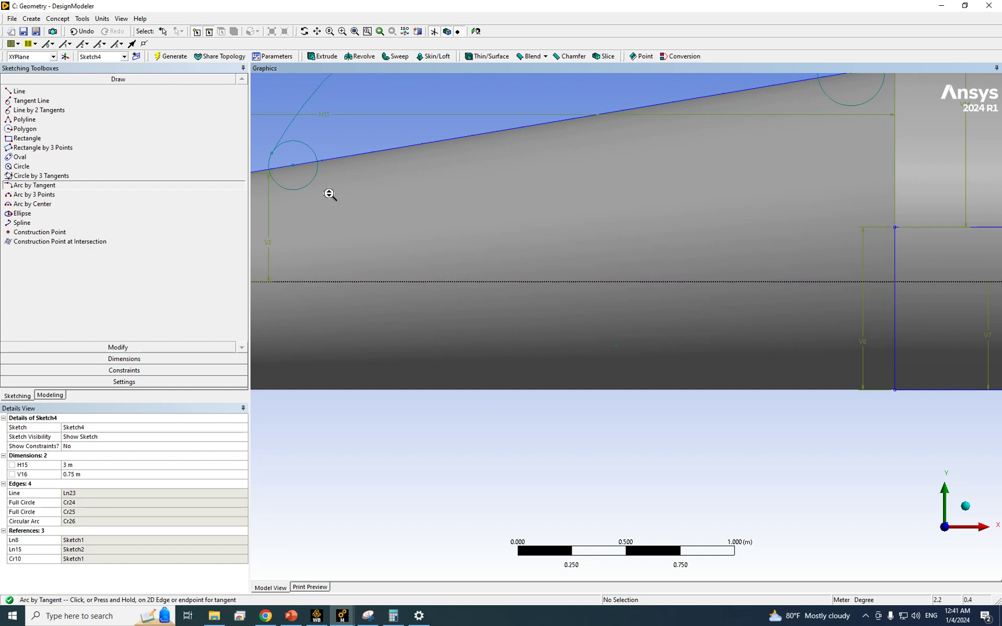
click(342, 31)
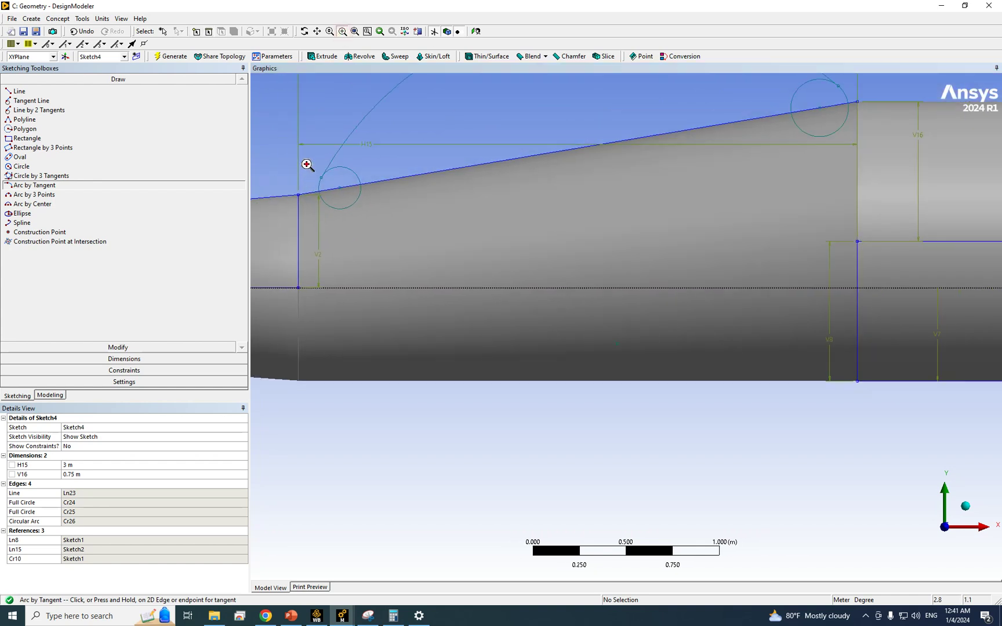
drag(308, 164, 388, 233)
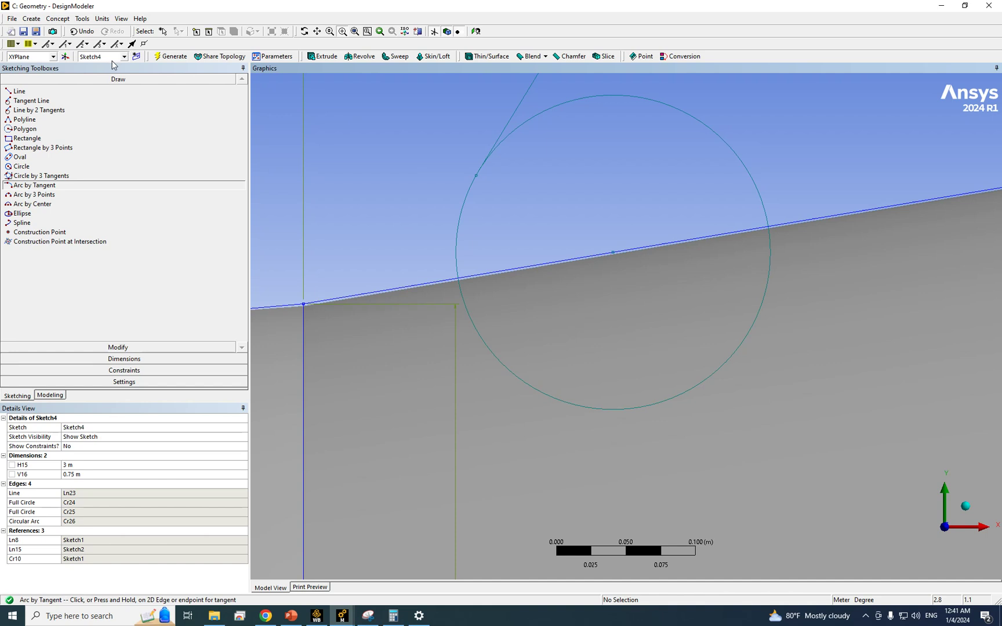
scroll(401, 179, down, 8)
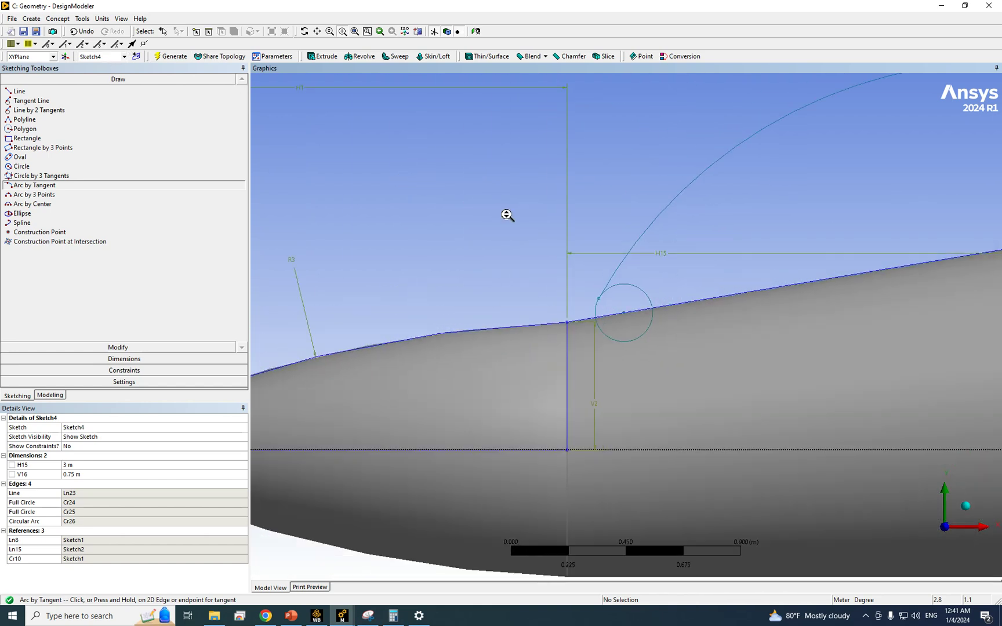
scroll(506, 216, down, 4)
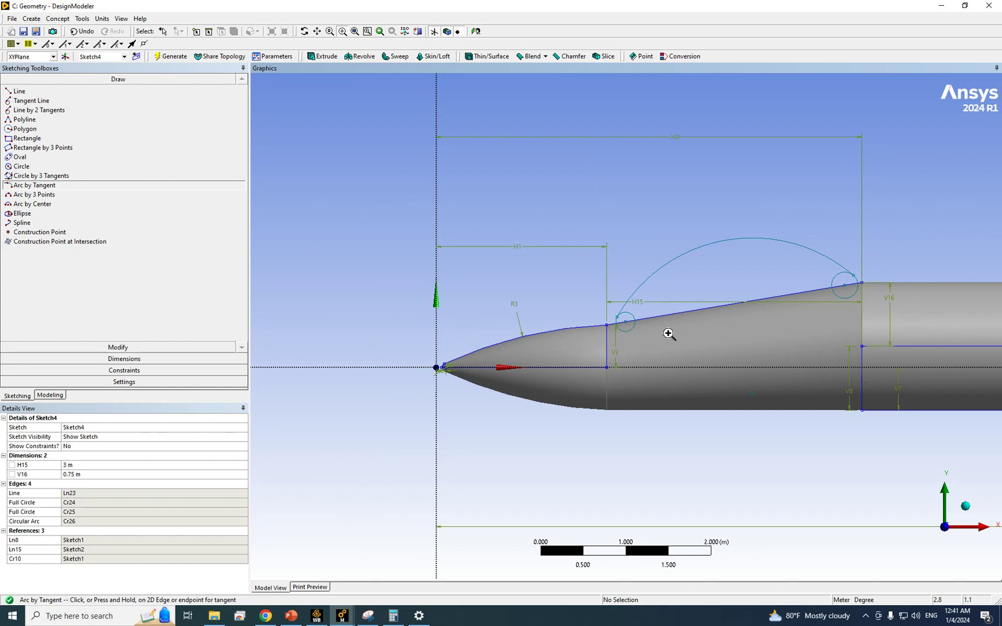
key(ctrl+z)
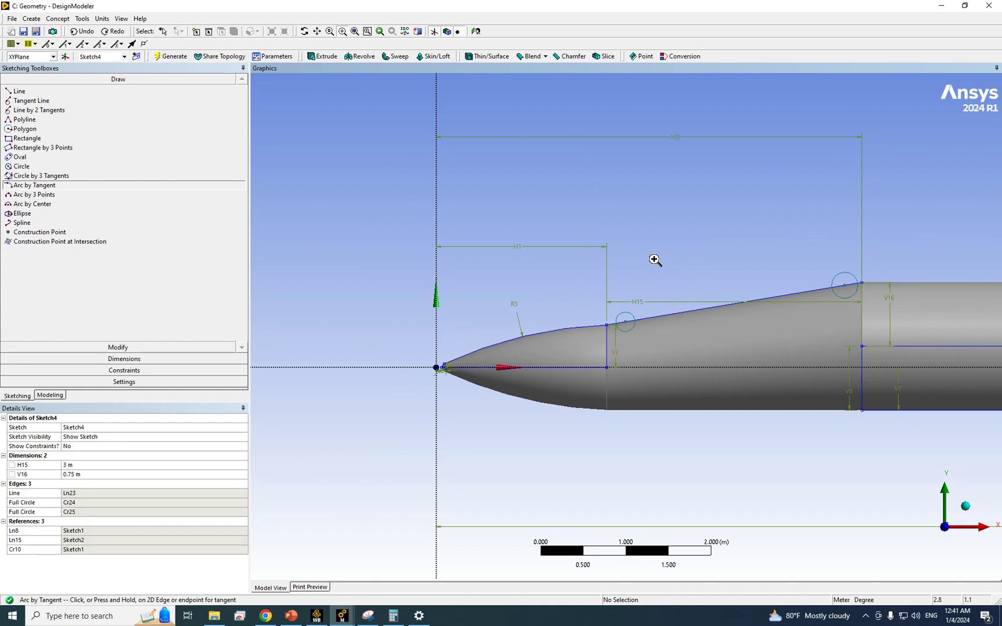
key(ctrl+z)
key(ctrl+z)
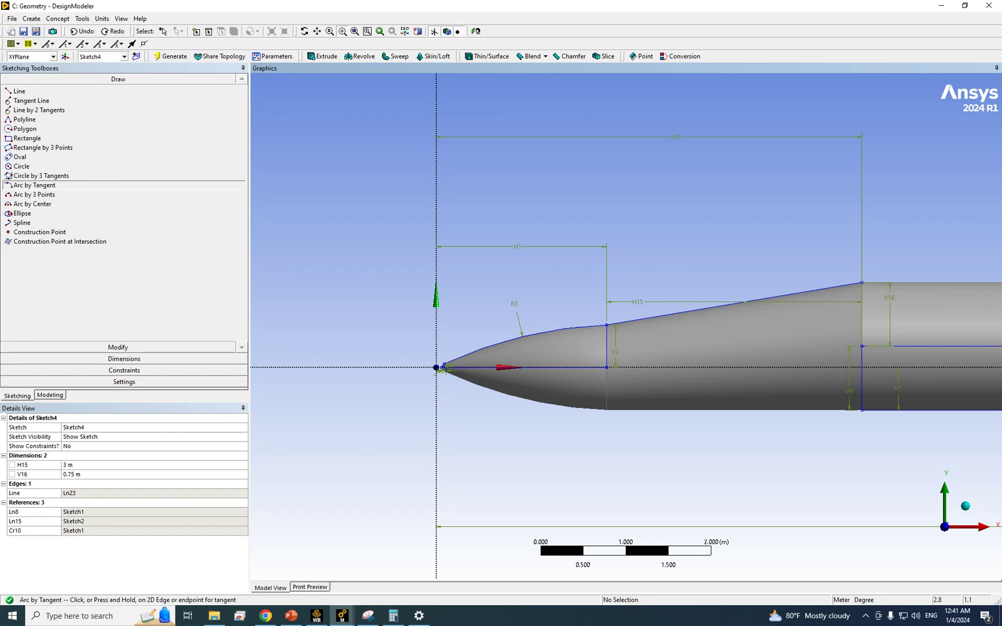
Draw a three-point arc between the two ends of the sloped line, bulging upward above the body.
click(35, 195)
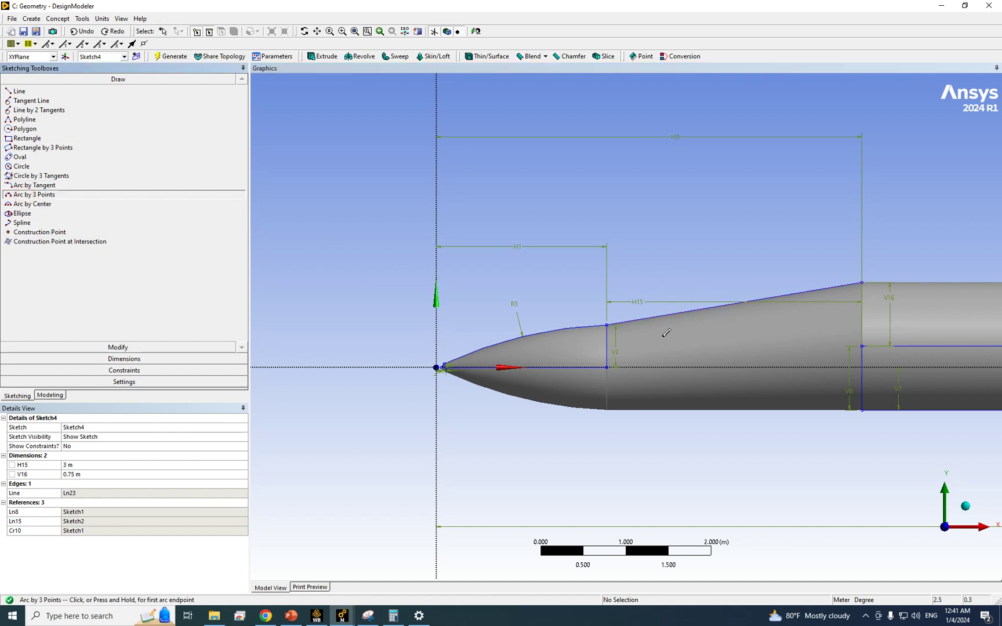
click(606, 324)
click(862, 283)
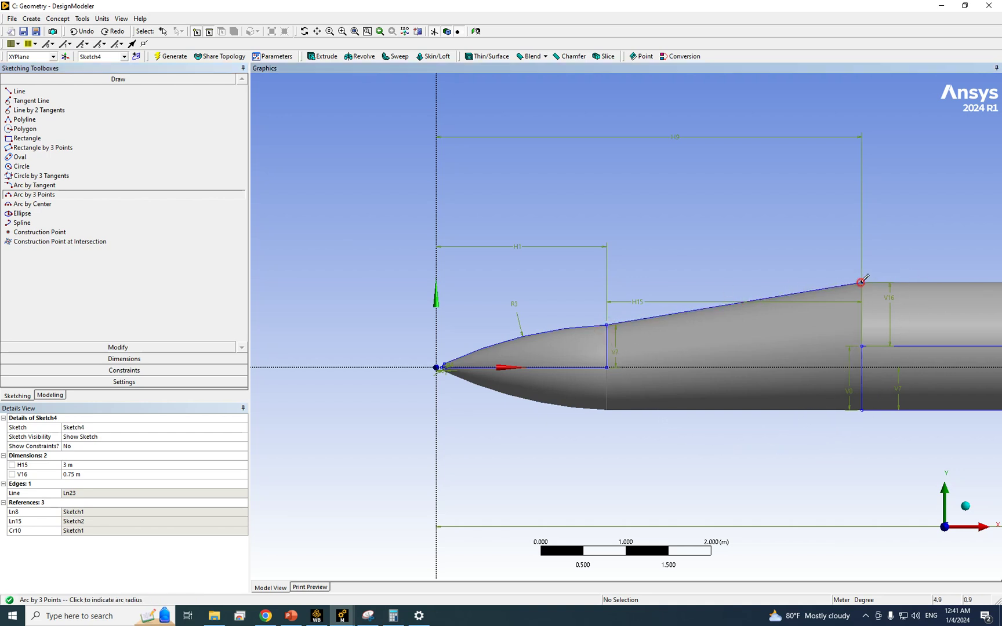
click(745, 250)
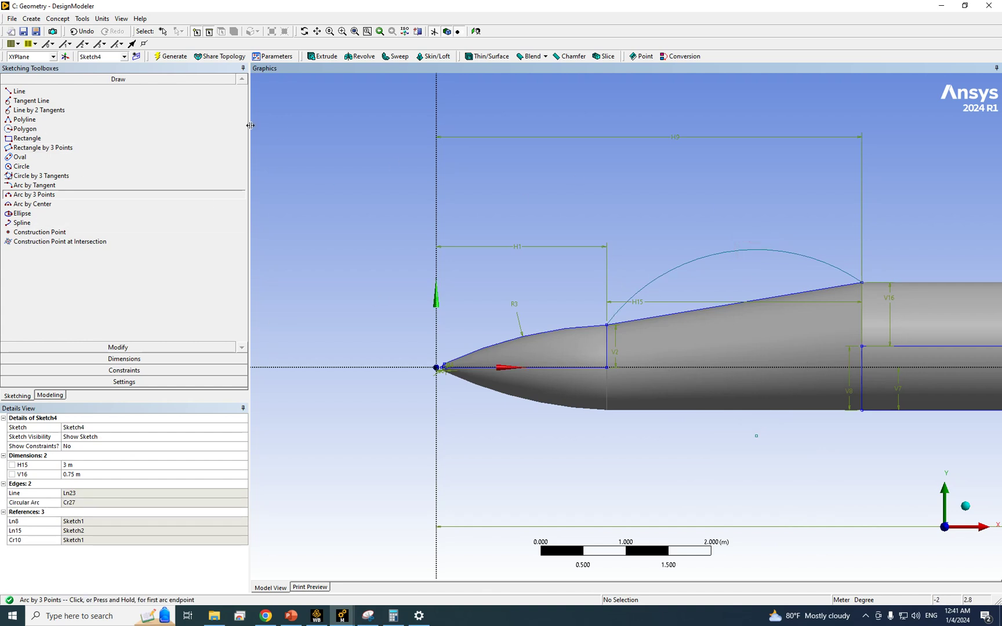
Sketch a small circle centred on the sloped line near its front end, with its edge reaching the arc.
click(342, 32)
drag(616, 280, 588, 360)
scroll(623, 307, down, 3)
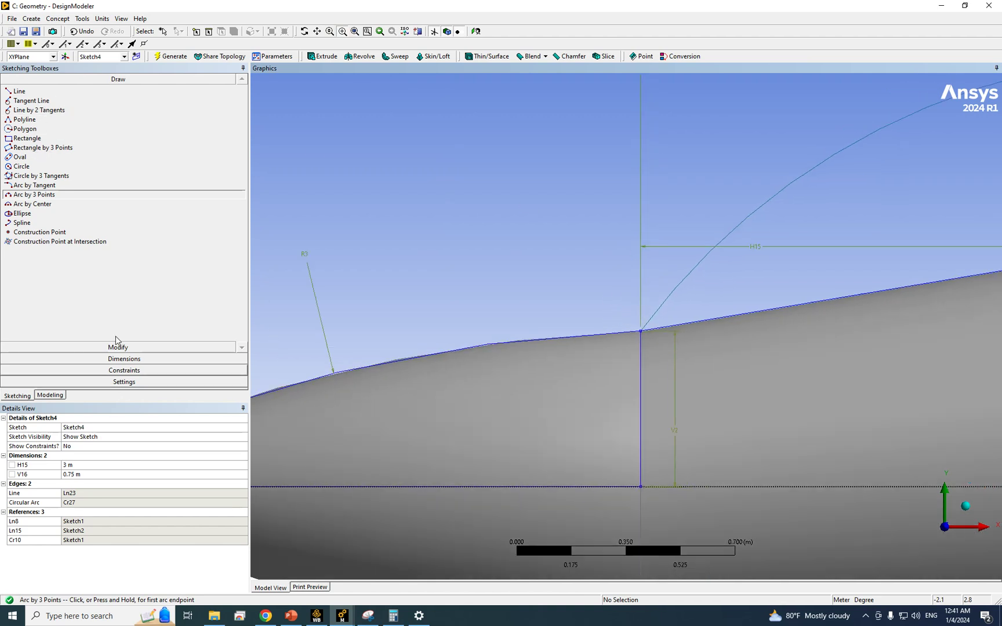
click(105, 363)
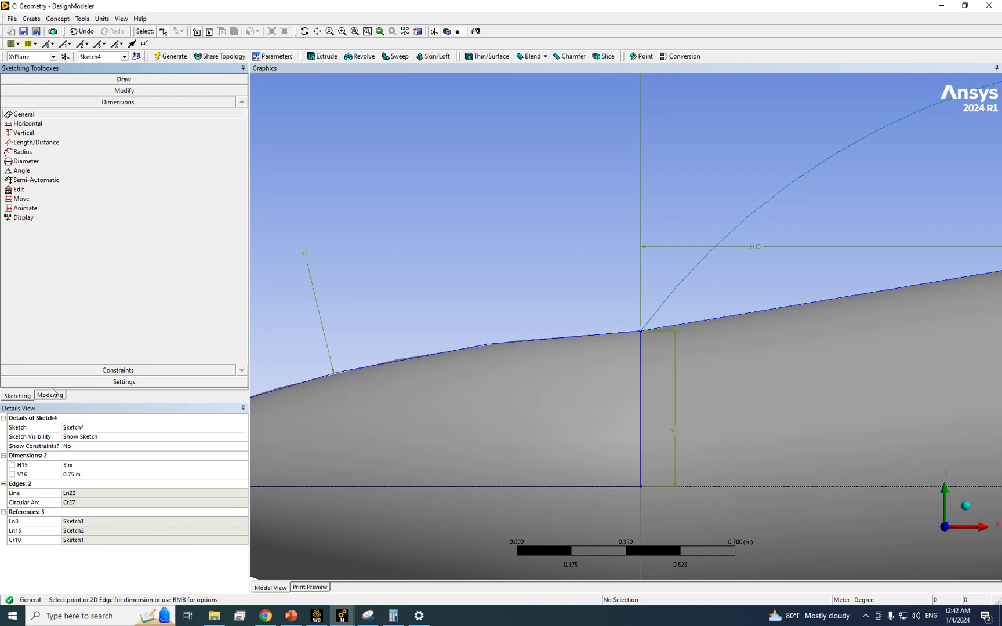
click(79, 79)
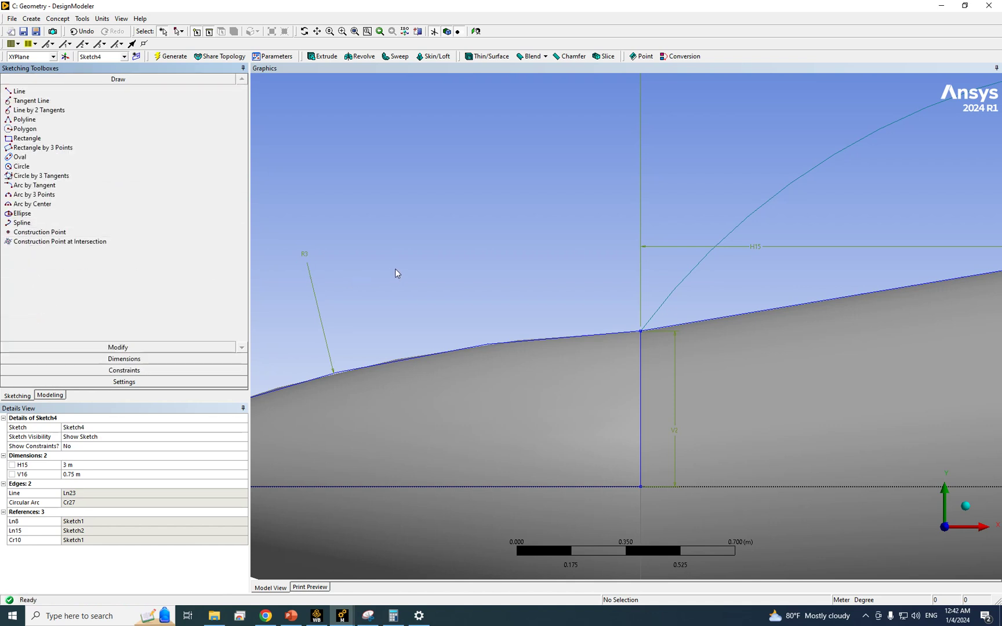
click(28, 166)
click(701, 331)
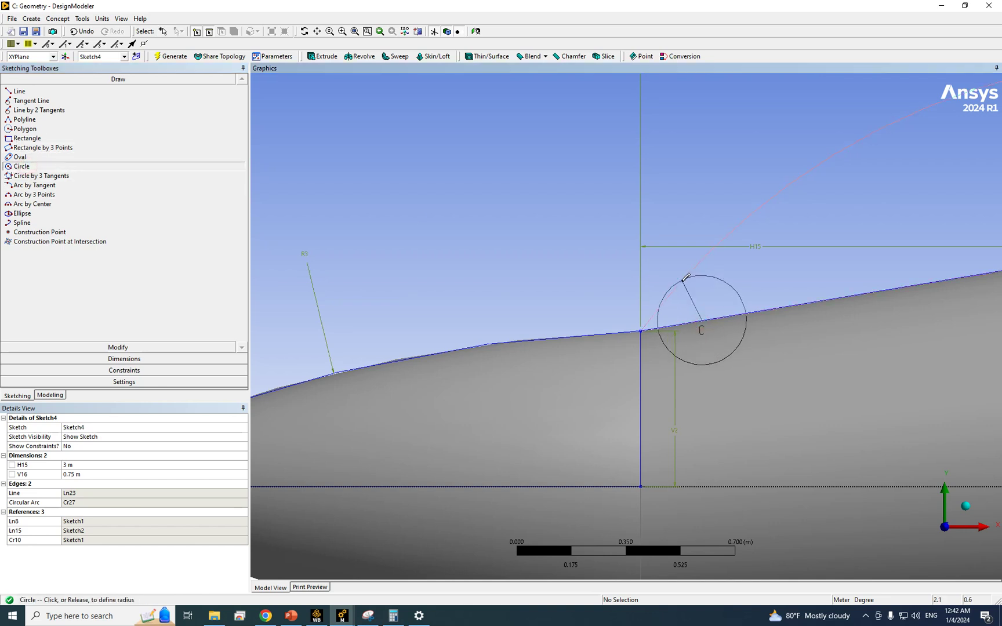
click(673, 295)
scroll(703, 306, down, 3)
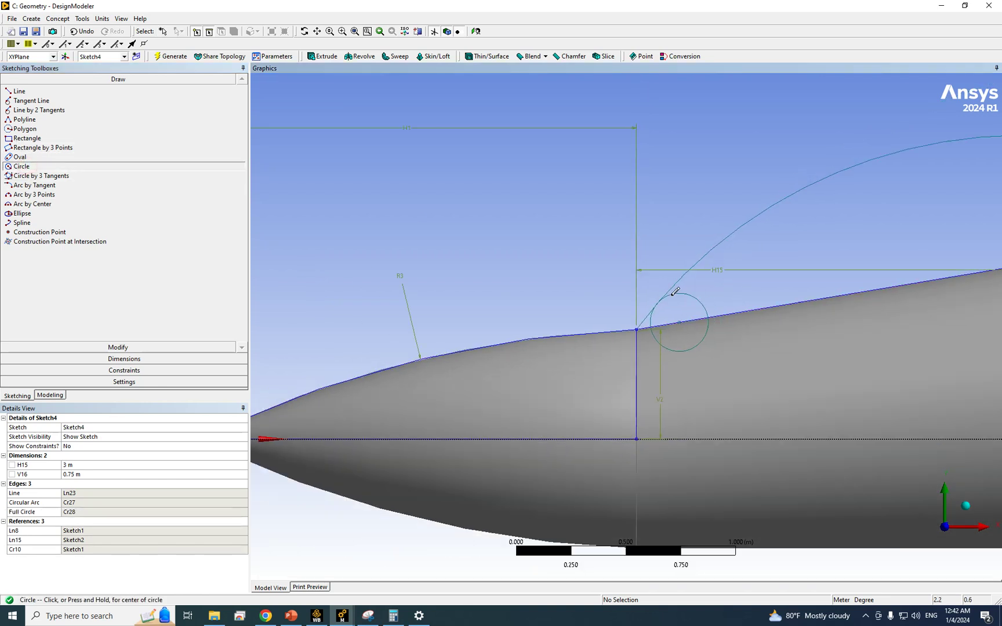
Sketch a small circle centred on the sloped line near its rear end, with its edge reaching the arc.
scroll(704, 306, down, 2)
click(920, 279)
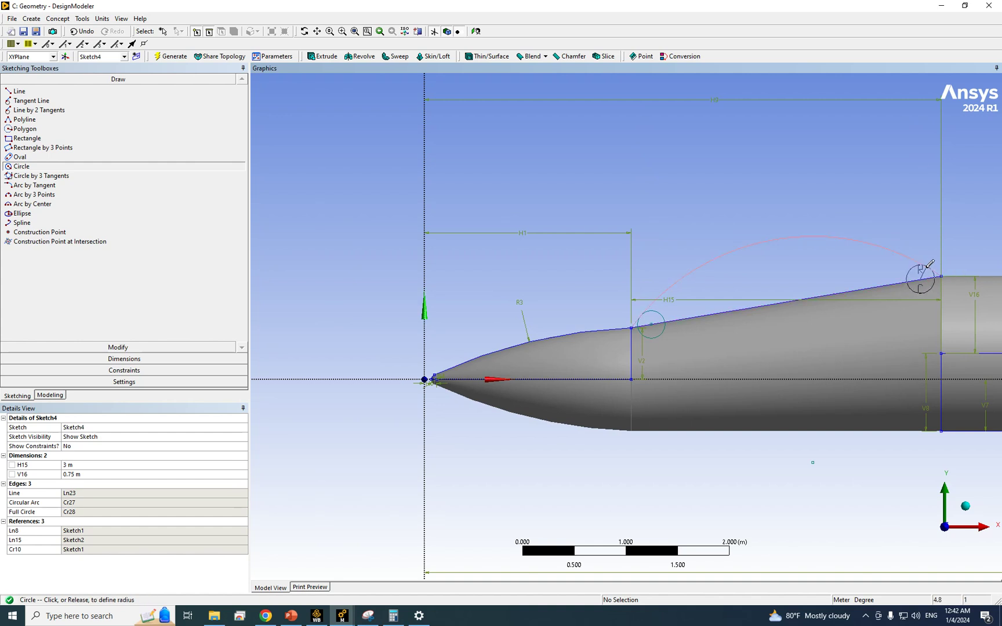
click(928, 267)
scroll(721, 289, down, 2)
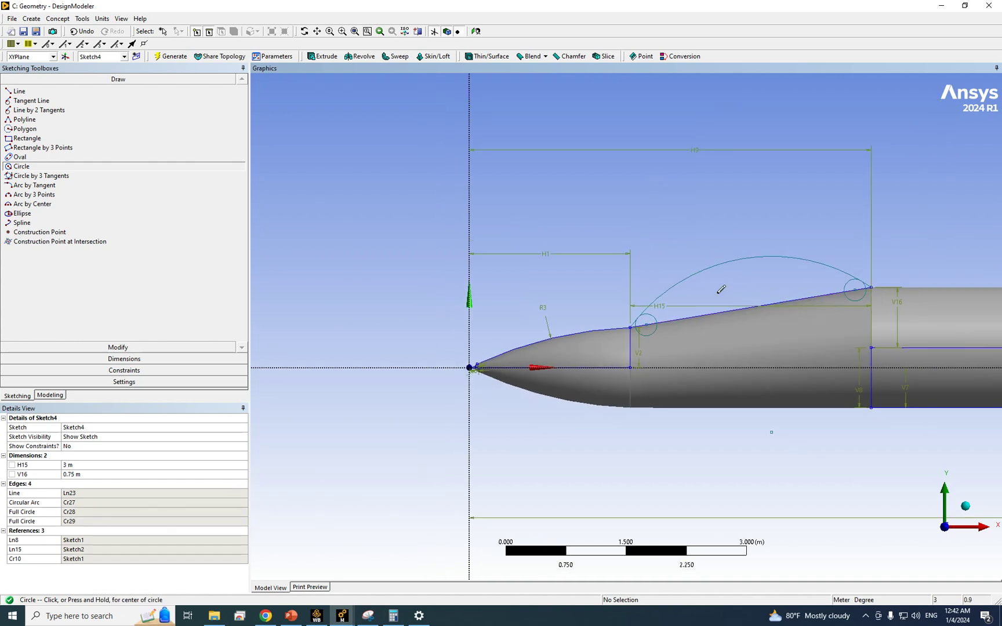
Add a radius dimension to the large arc above the sloped line, placing its label above the arc.
click(342, 31)
drag(614, 290, 700, 385)
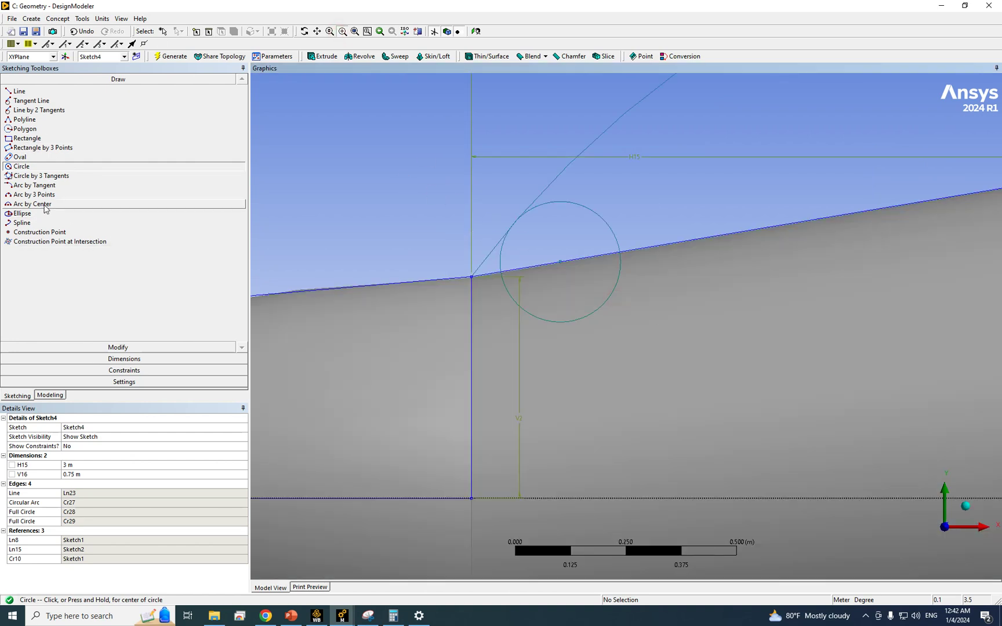
click(98, 360)
click(22, 151)
click(619, 124)
scroll(698, 145, down, 5)
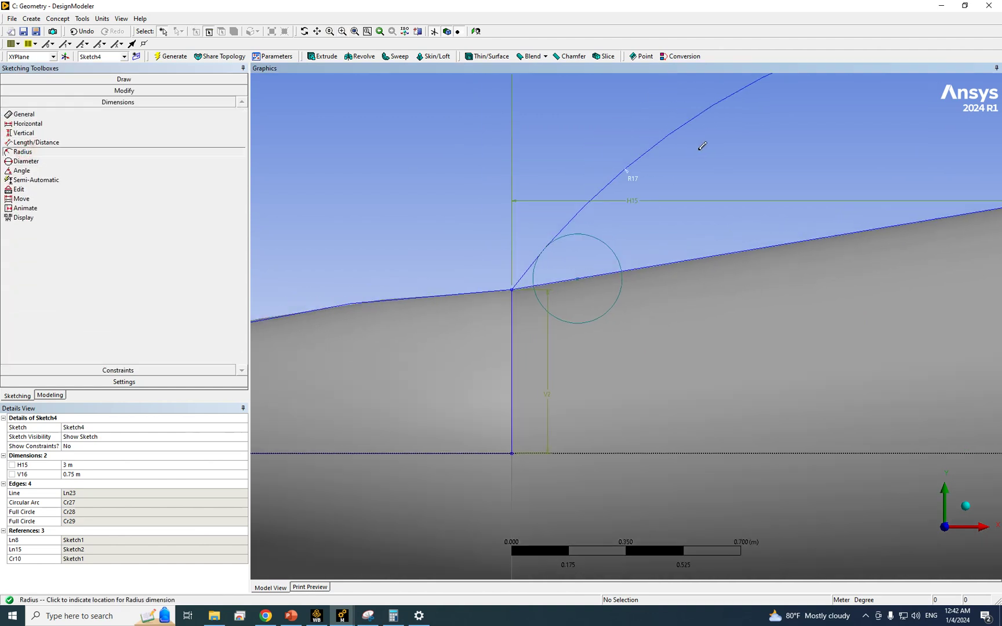
click(751, 153)
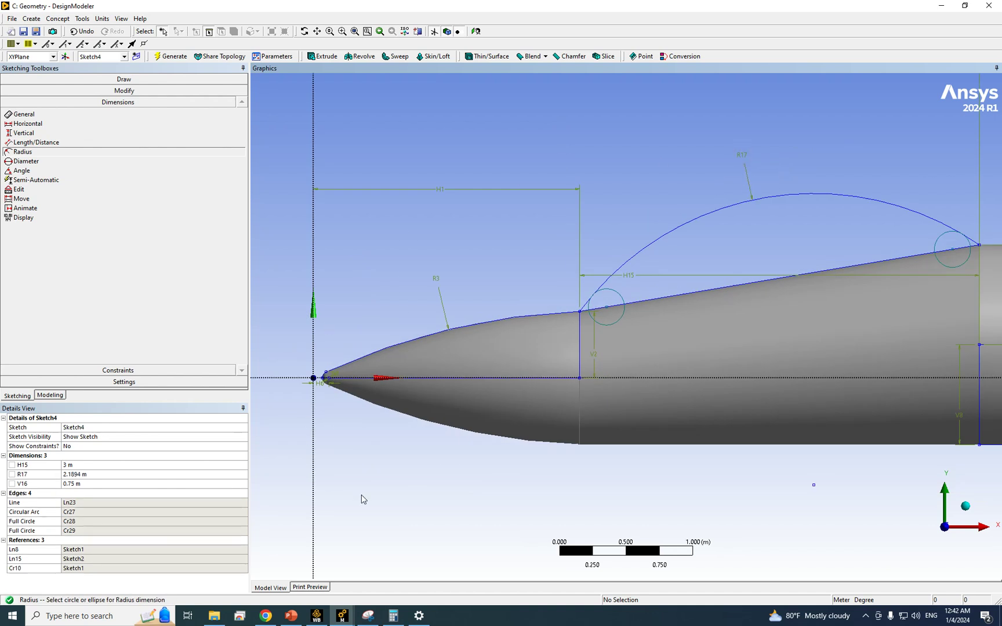
Set the large arc's radius to 2 m.
click(107, 473)
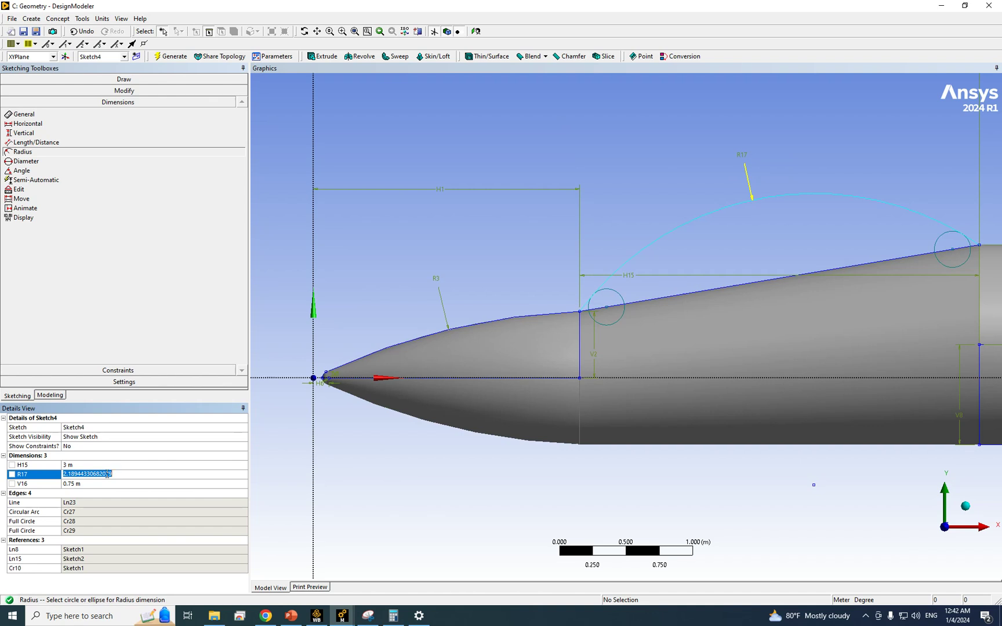
text(2)
key(Return)
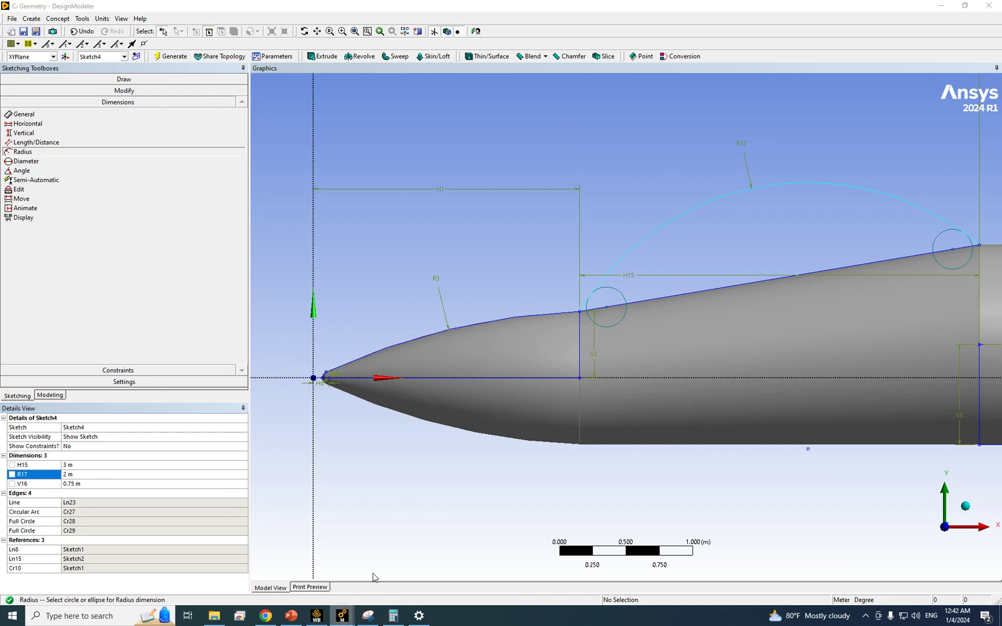
Switch to the finished aircraft model in A: Geometry and check Sketch6 for the canopy arc's radius.
mouse_move(342, 617)
click(277, 565)
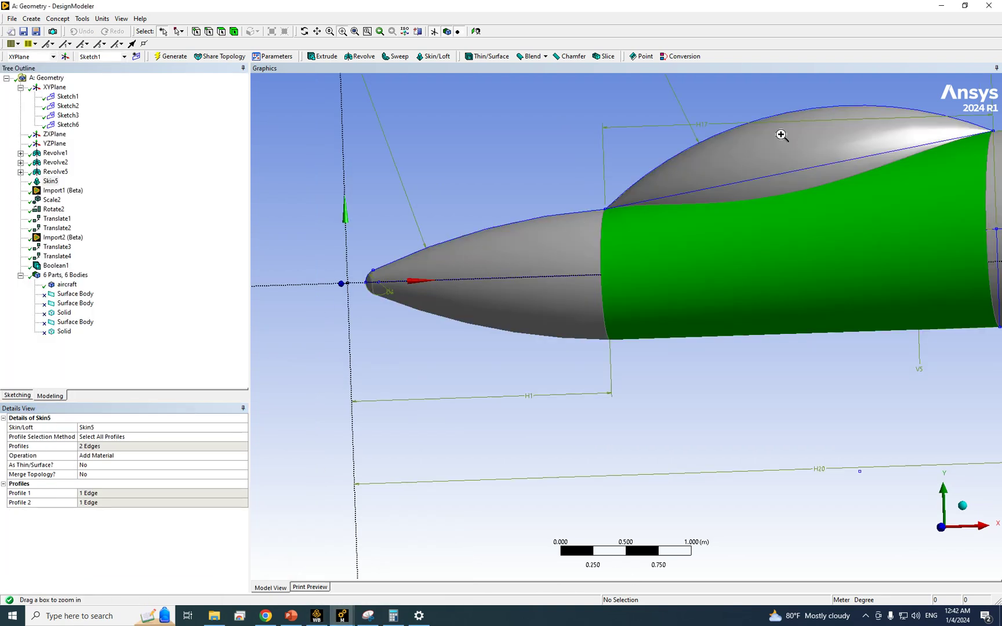
scroll(694, 185, down, 2)
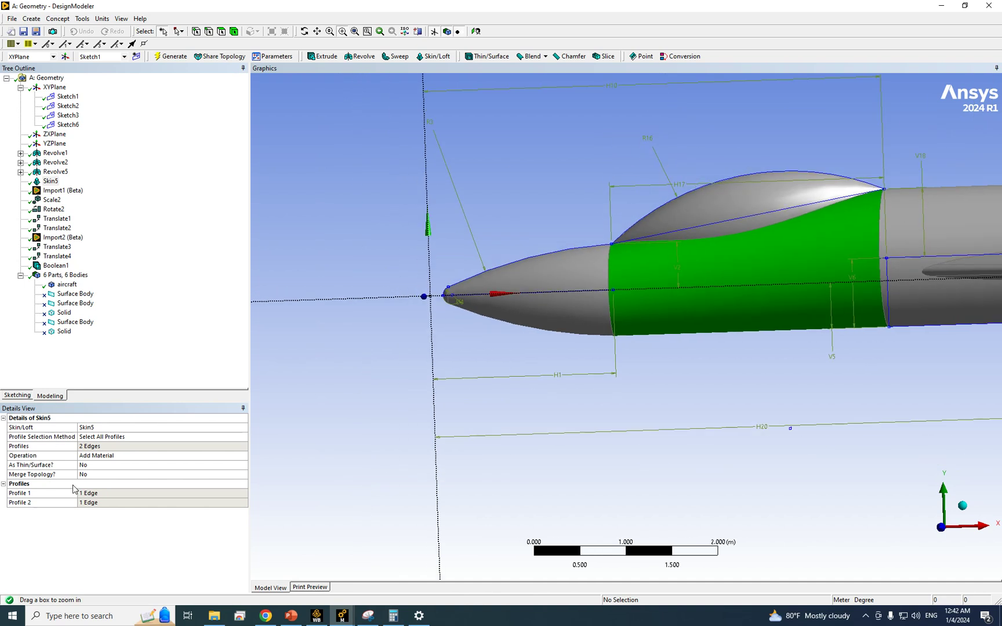
click(69, 125)
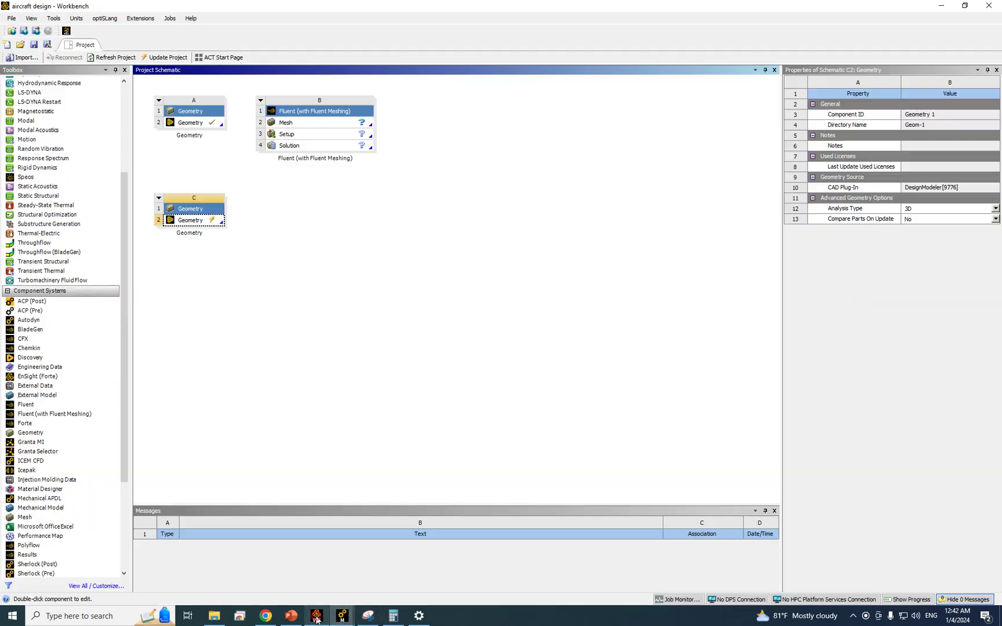
Return to the C: Geometry model and set the large arc's radius to 2.8 m.
click(342, 618)
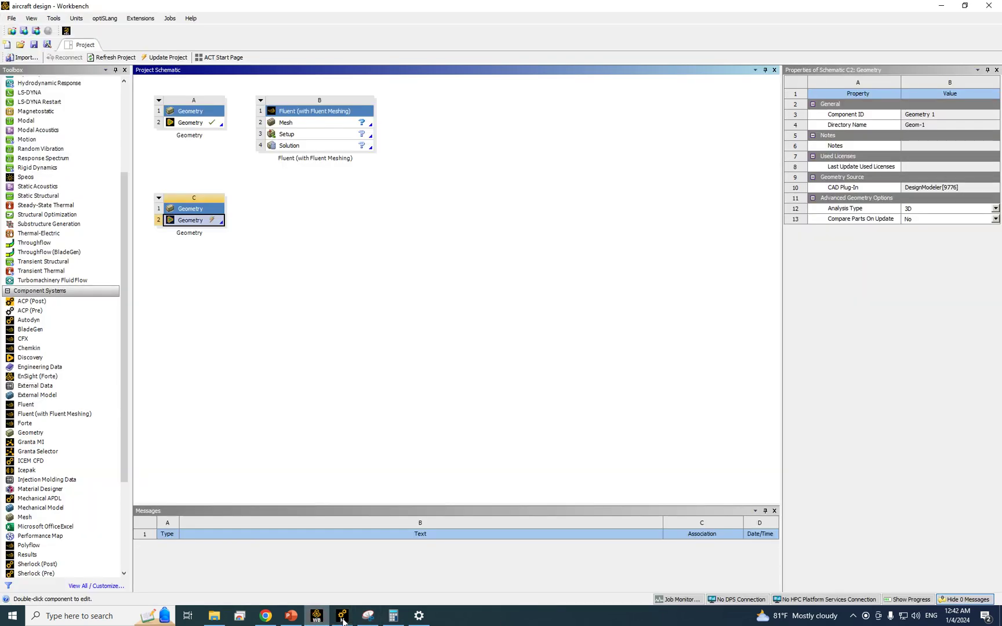
mouse_move(343, 618)
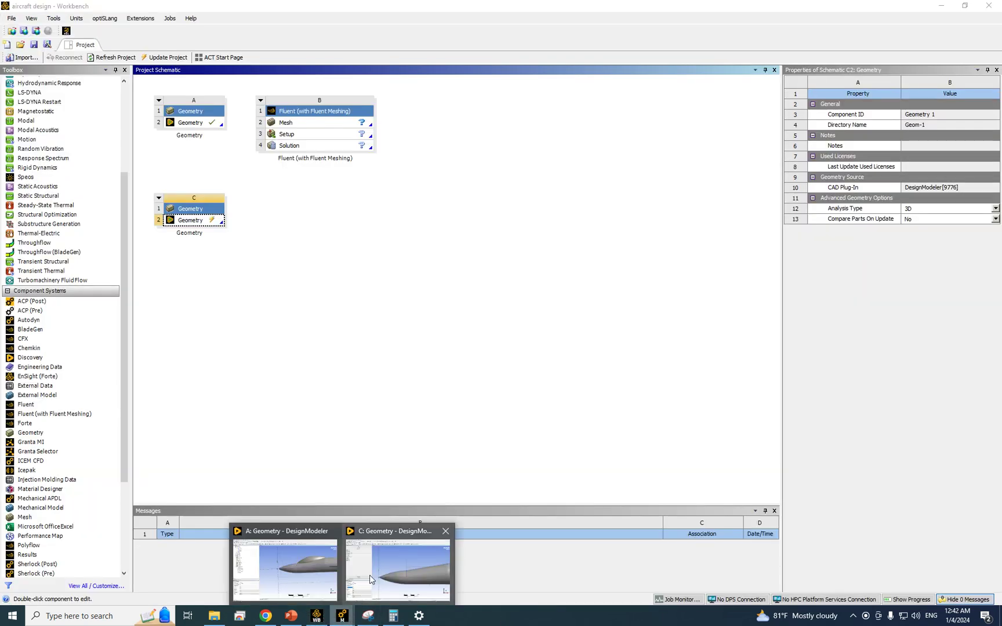
click(442, 571)
click(75, 474)
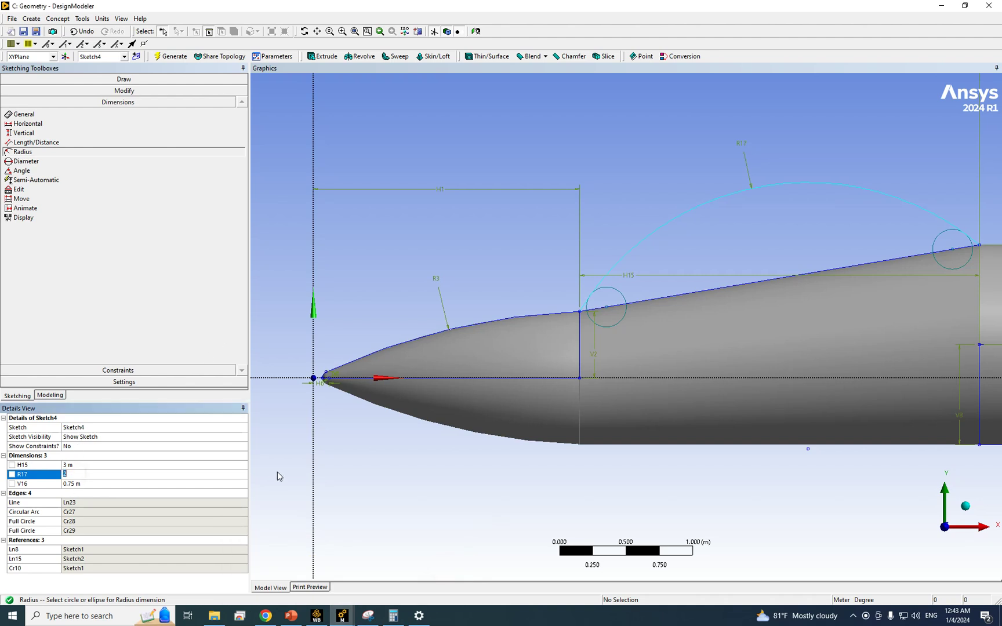
key(Return)
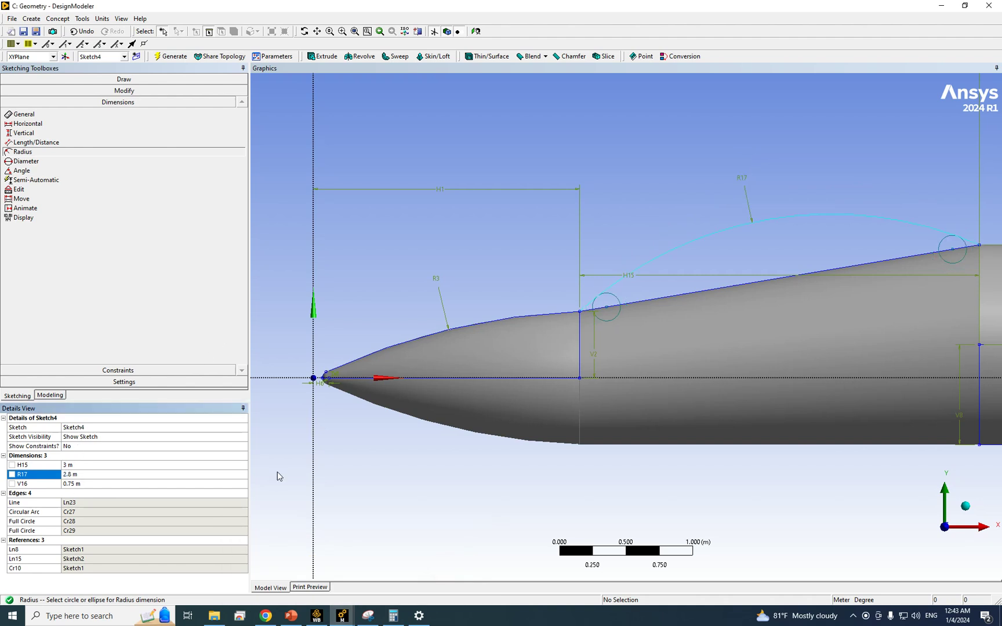
Dimension the distance from the front circle's centre to the sloped line's front end, and set it to 0.2 m.
scroll(700, 300, down, 5)
middle_drag(659, 343, 628, 368)
scroll(706, 319, up, 2)
scroll(738, 270, up, 3)
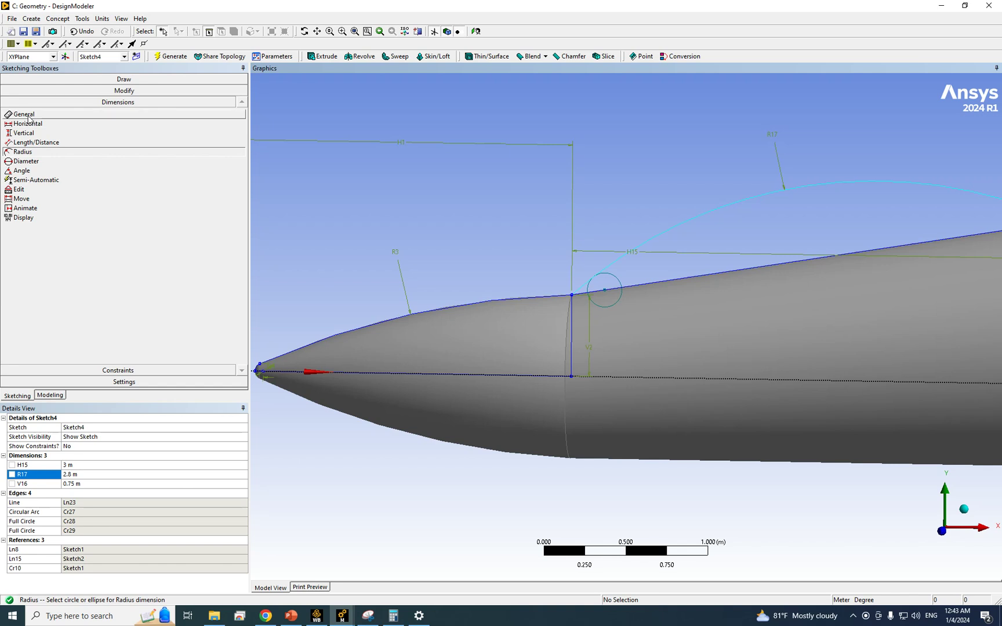
click(26, 115)
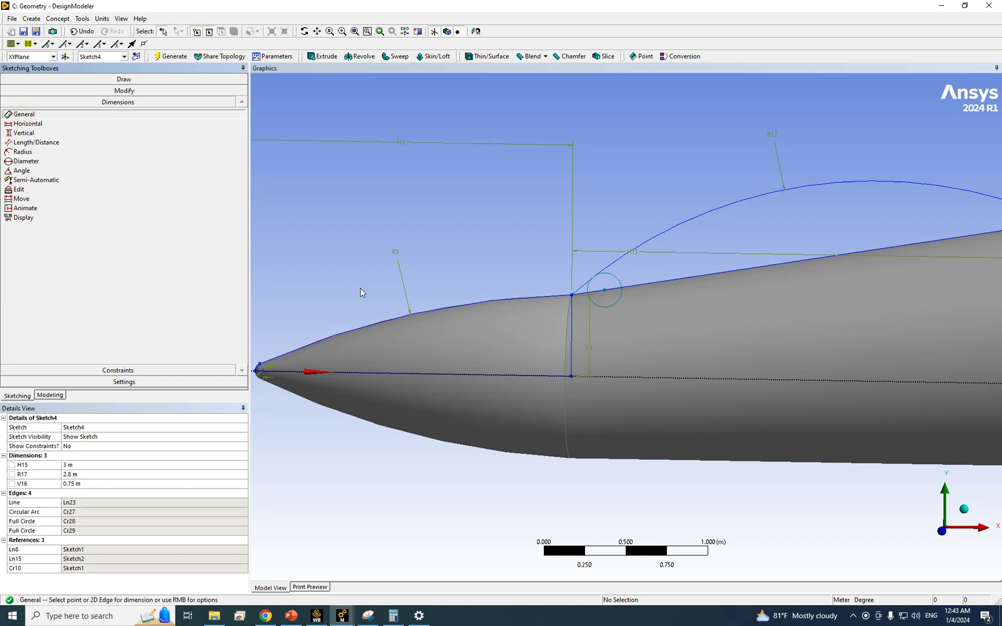
click(604, 290)
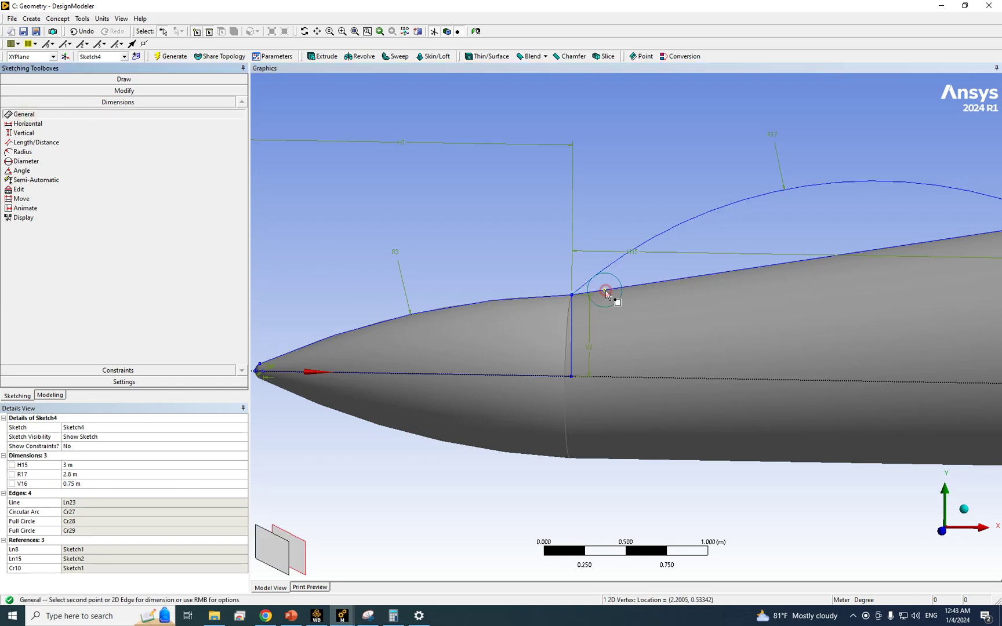
click(572, 296)
click(618, 336)
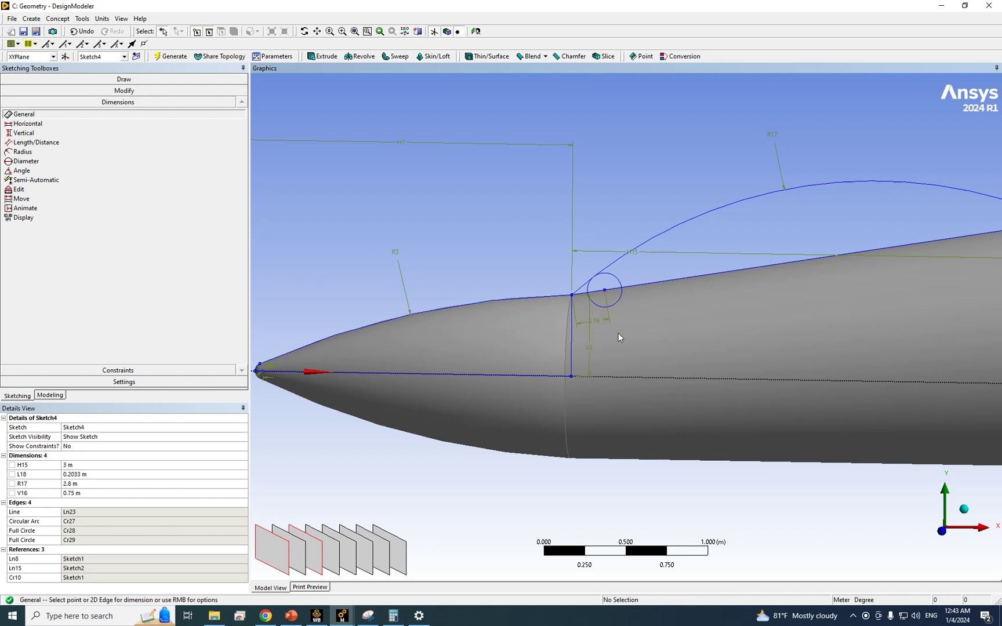
click(76, 475)
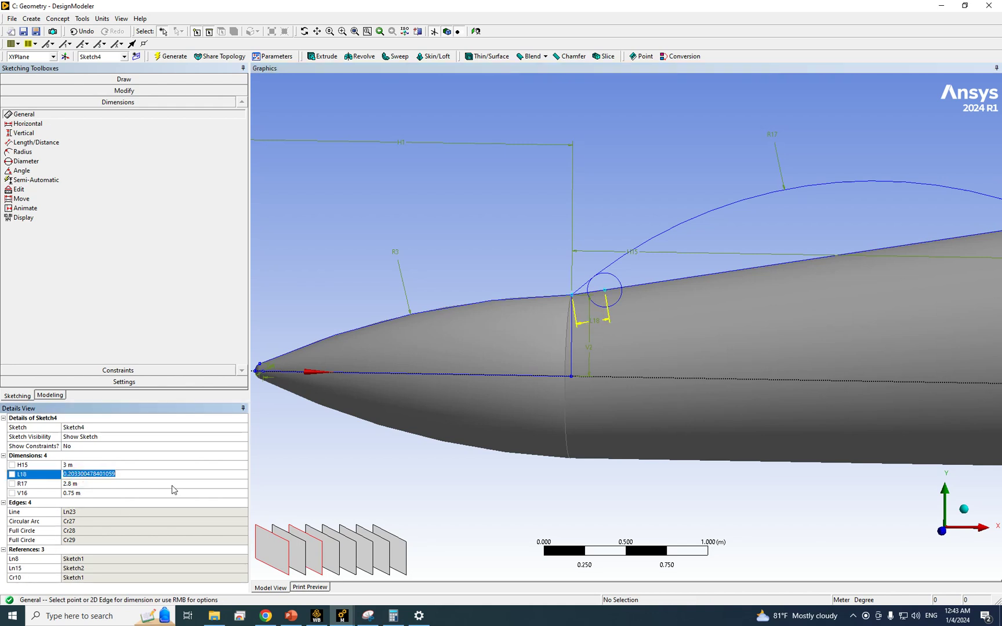
text(0.2)
key(Return)
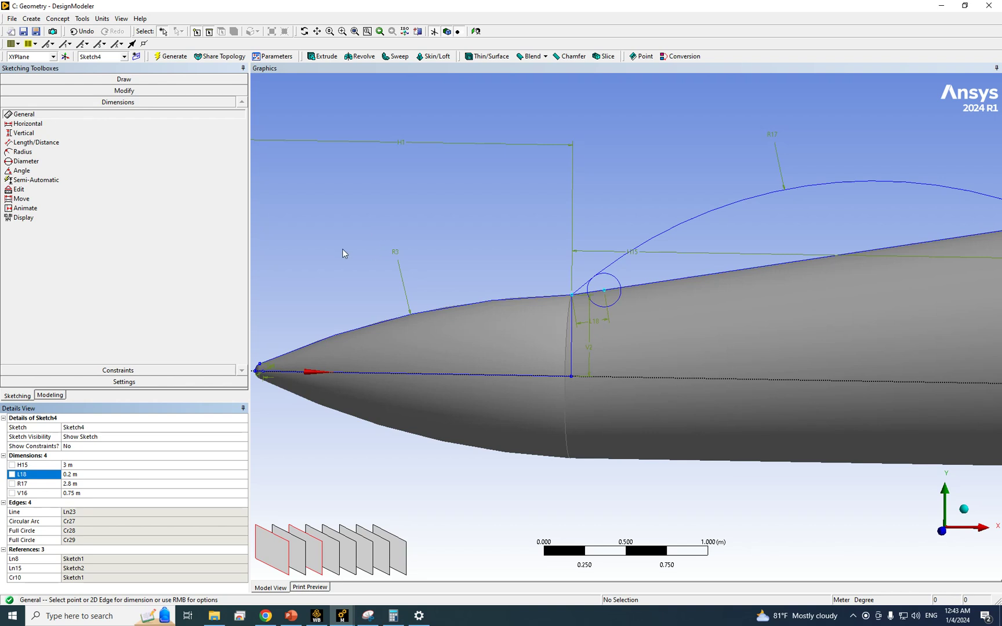
Try to dimension the rear circle's centre from the sloped line's rear end, and delete that dimension.
scroll(817, 306, down, 3)
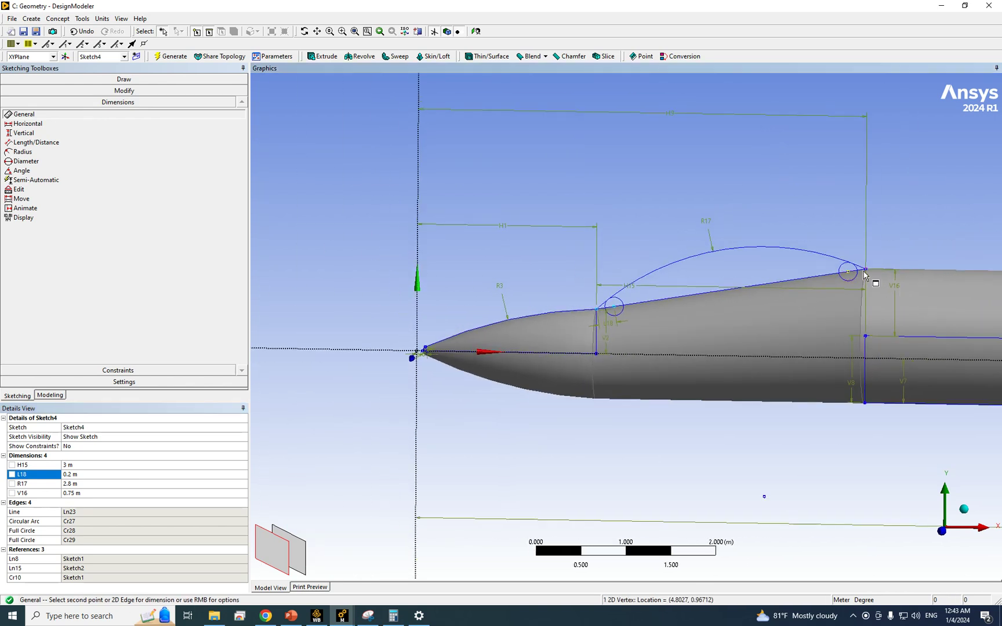
click(850, 273)
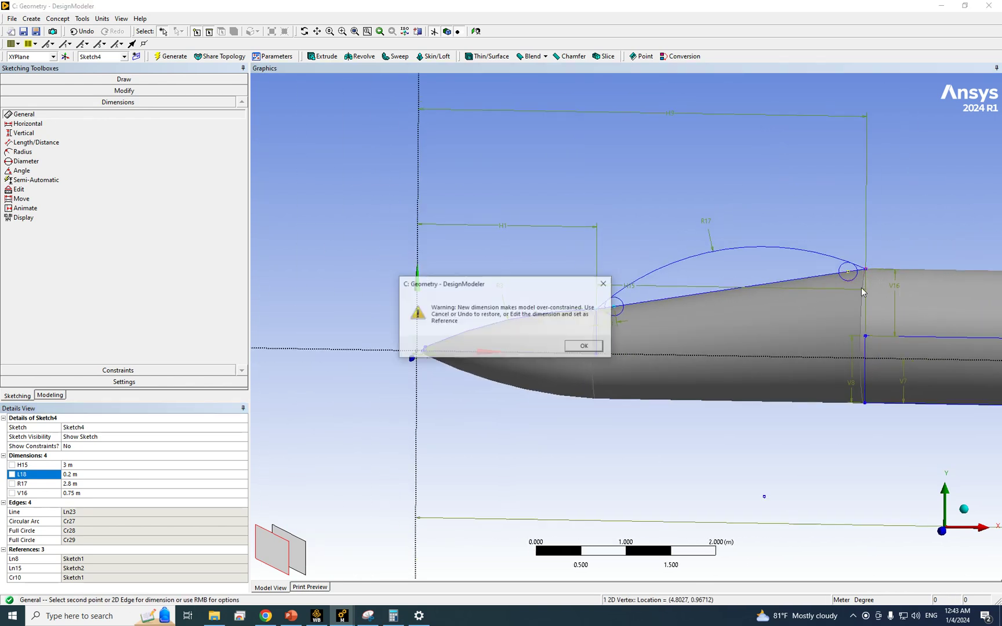
click(579, 352)
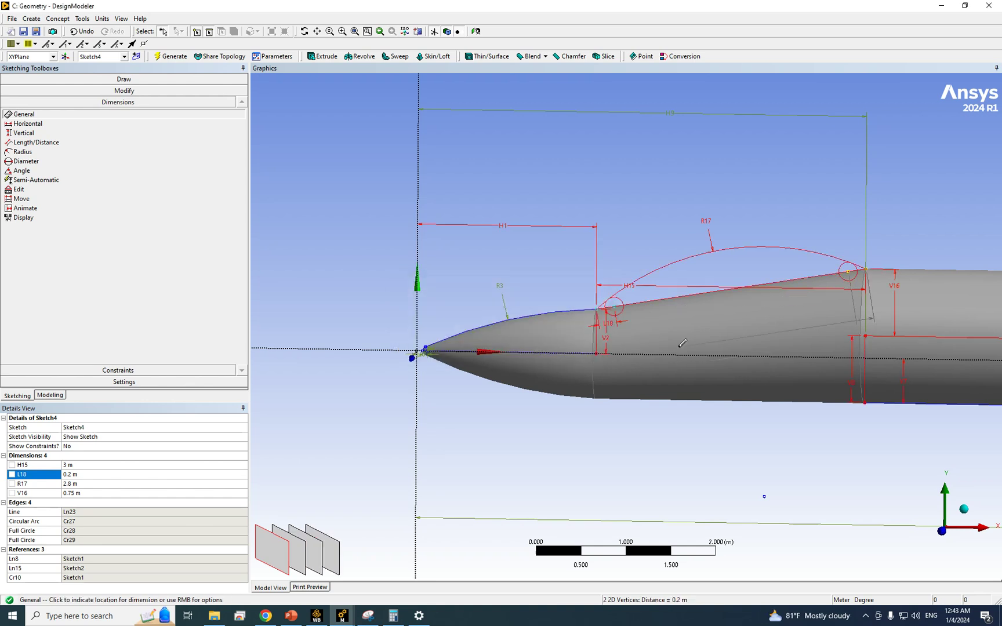
click(721, 180)
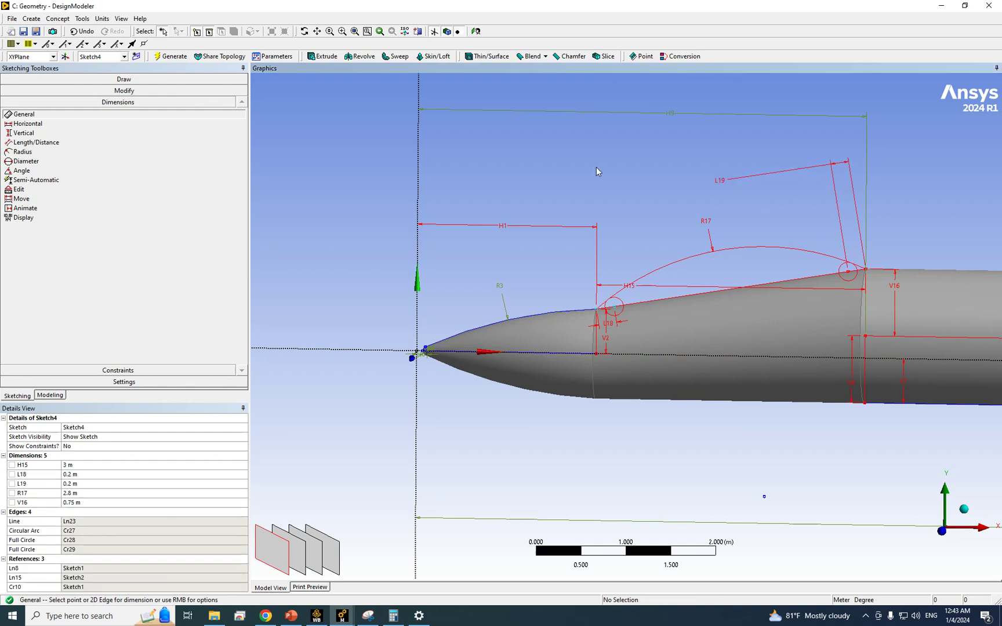
click(39, 485)
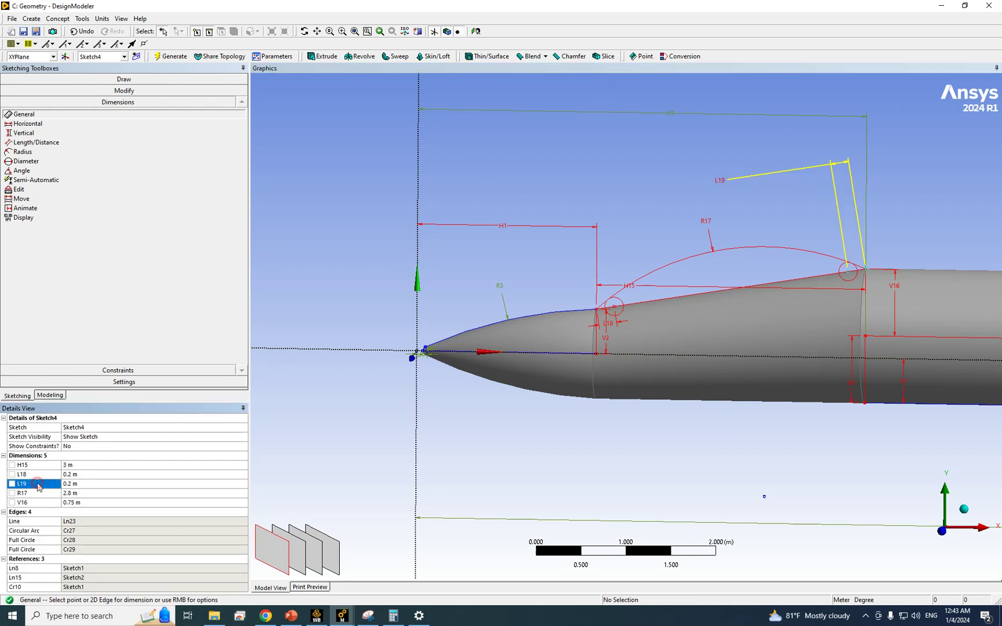
right_click(39, 486)
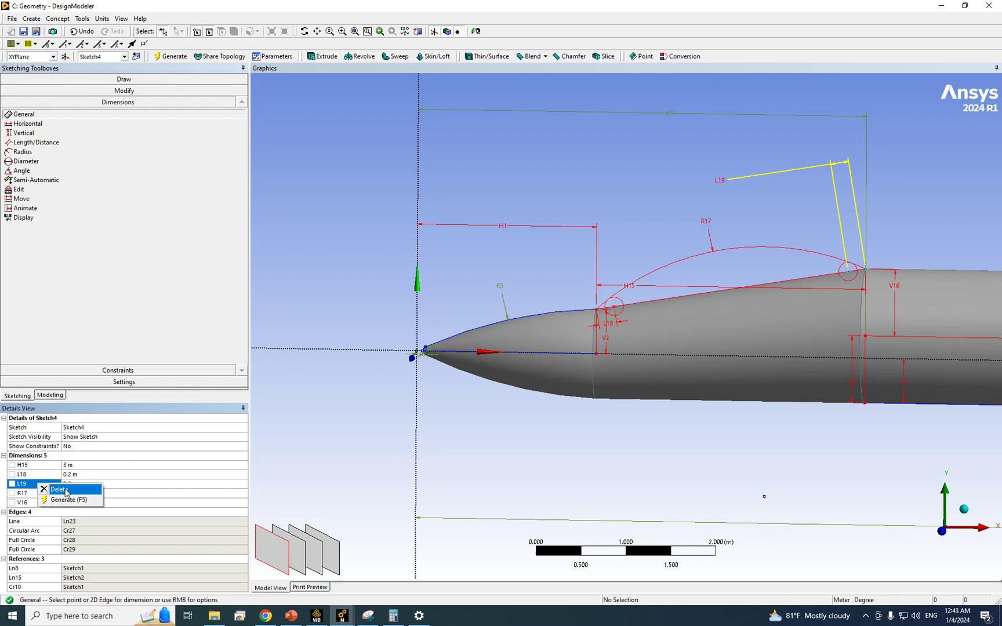
click(65, 490)
Trim the arc's front end and the front circle, keeping only the short forward curve linking the arc to the sloped line.
scroll(903, 281, up, 3)
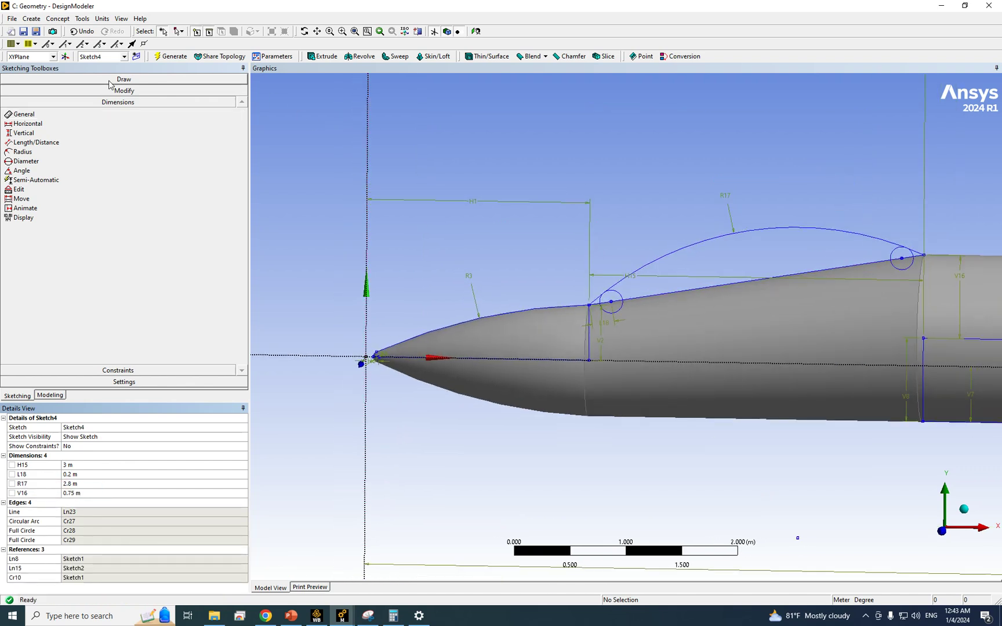
scroll(666, 311, up, 3)
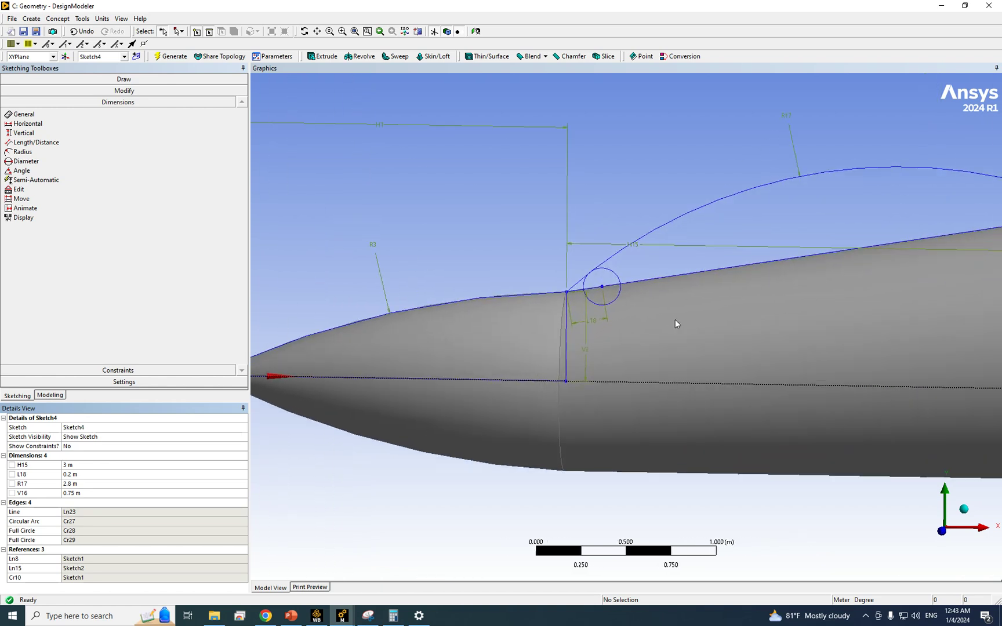
scroll(616, 314, down, 2)
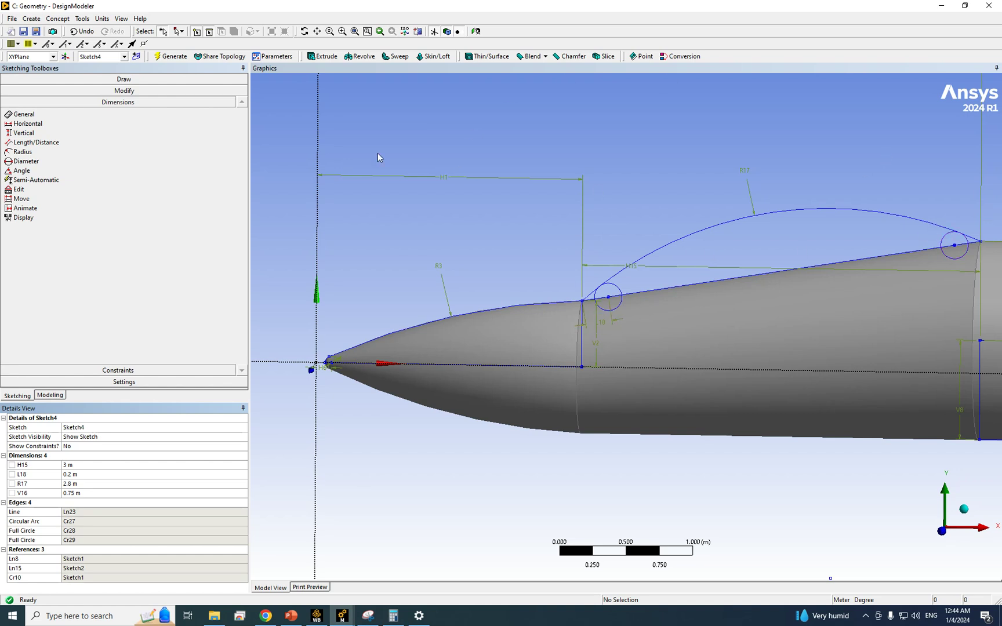
click(342, 32)
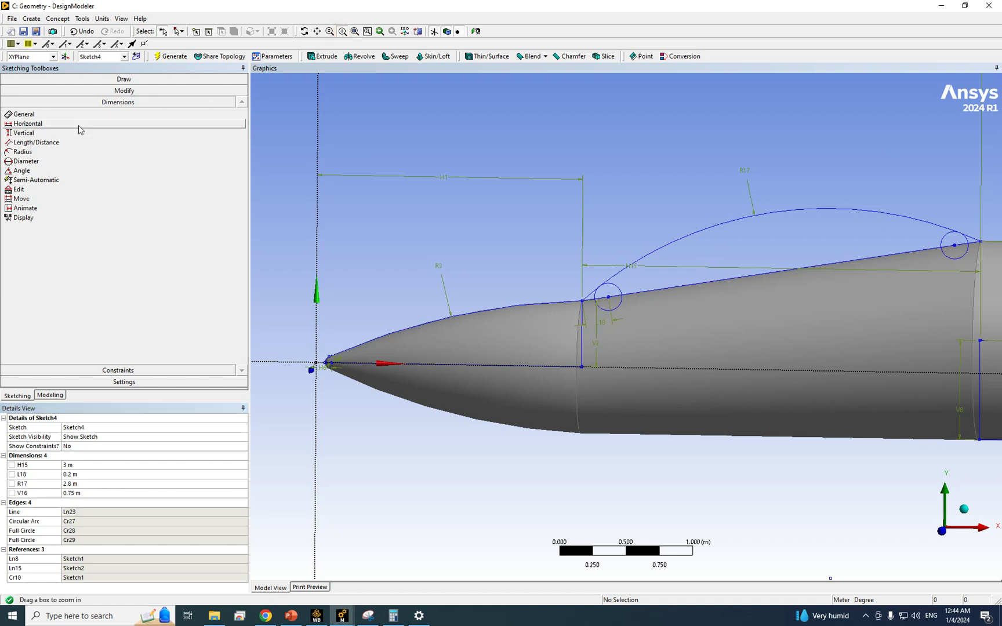
click(99, 89)
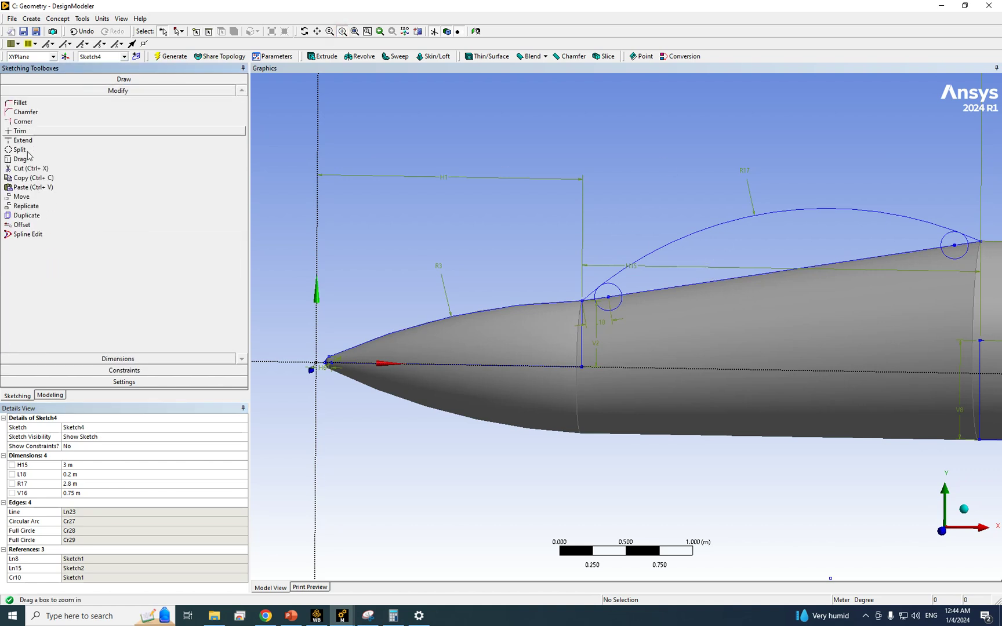
click(31, 131)
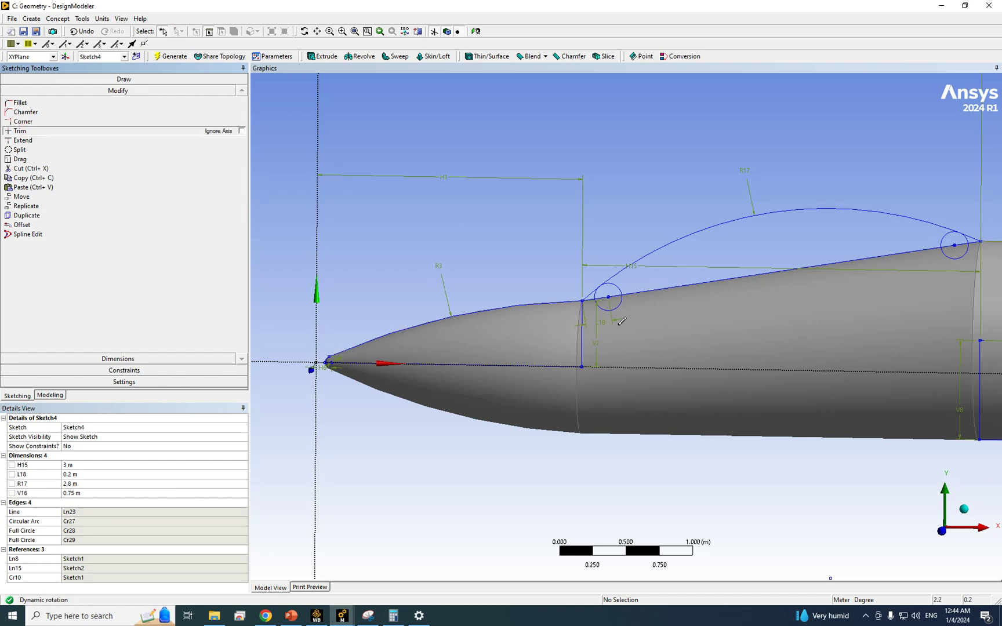
click(592, 293)
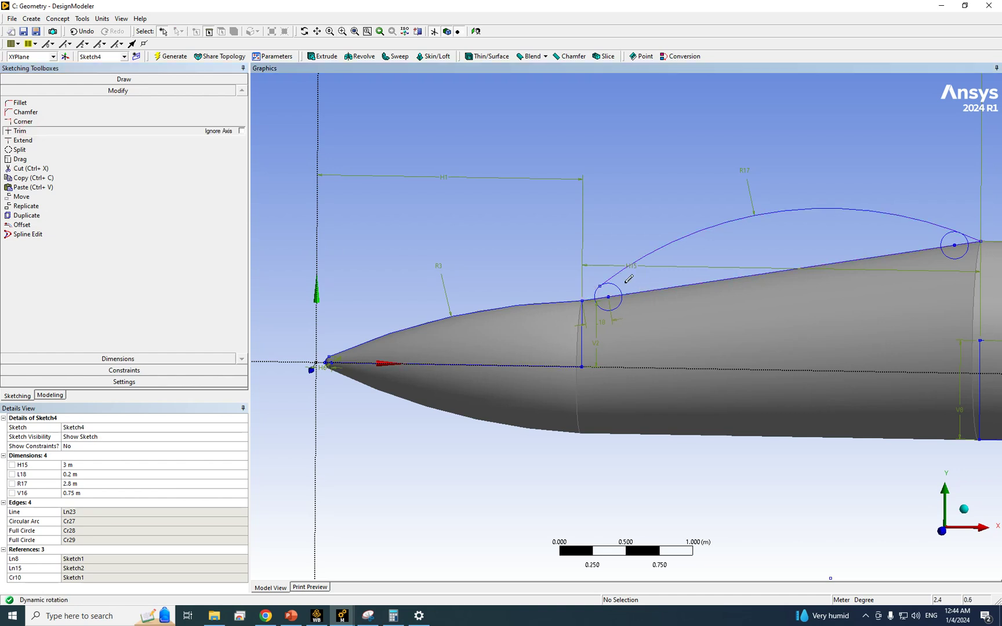
click(618, 287)
click(621, 305)
Trim the arc's rear end and the rear circle, keeping only the short curve linking the arc to the sloped line.
click(964, 237)
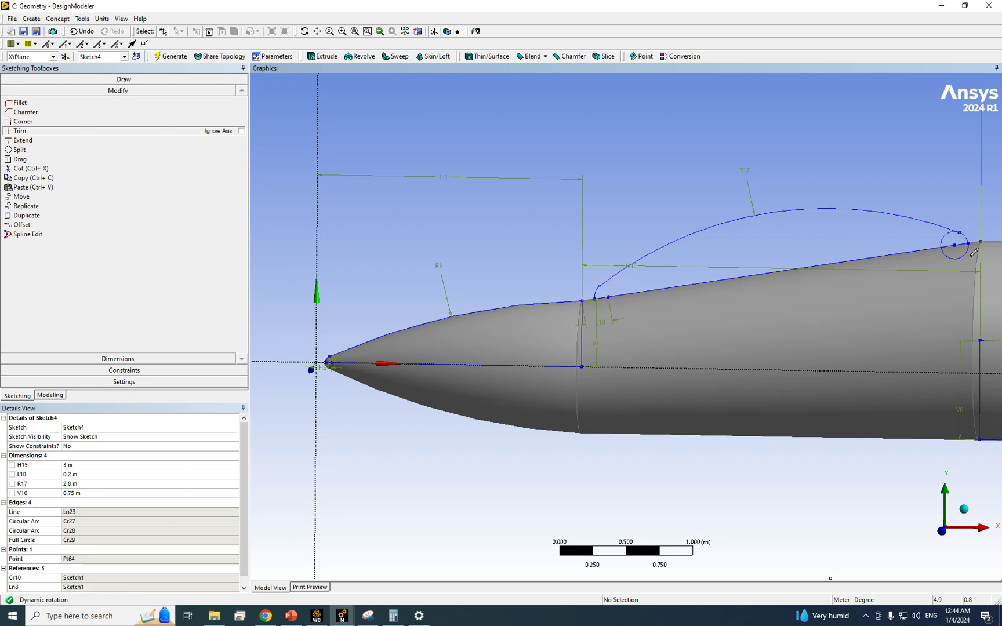
click(343, 31)
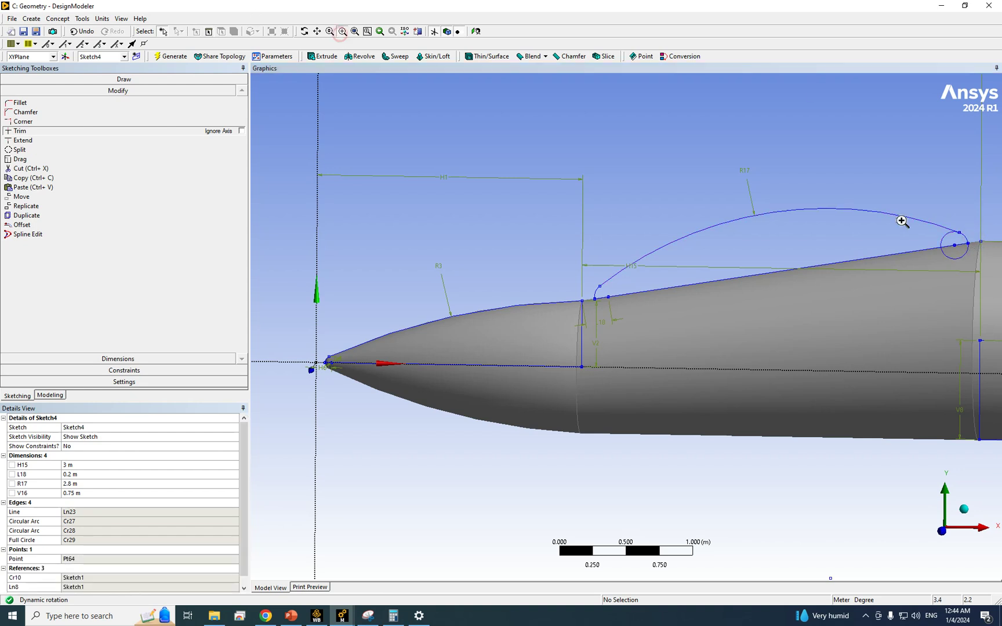
drag(906, 217, 991, 284)
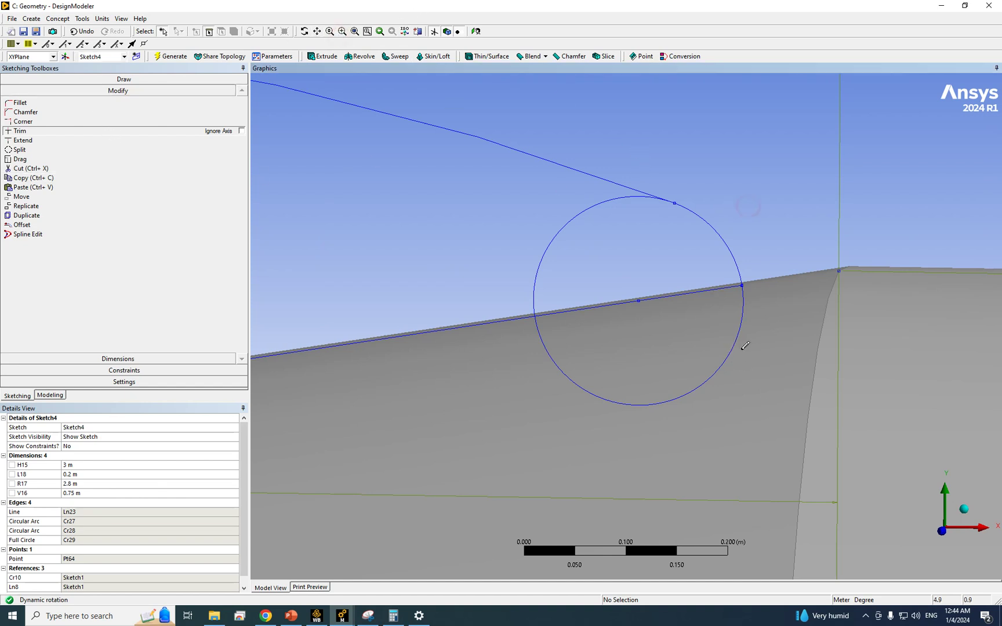
click(741, 335)
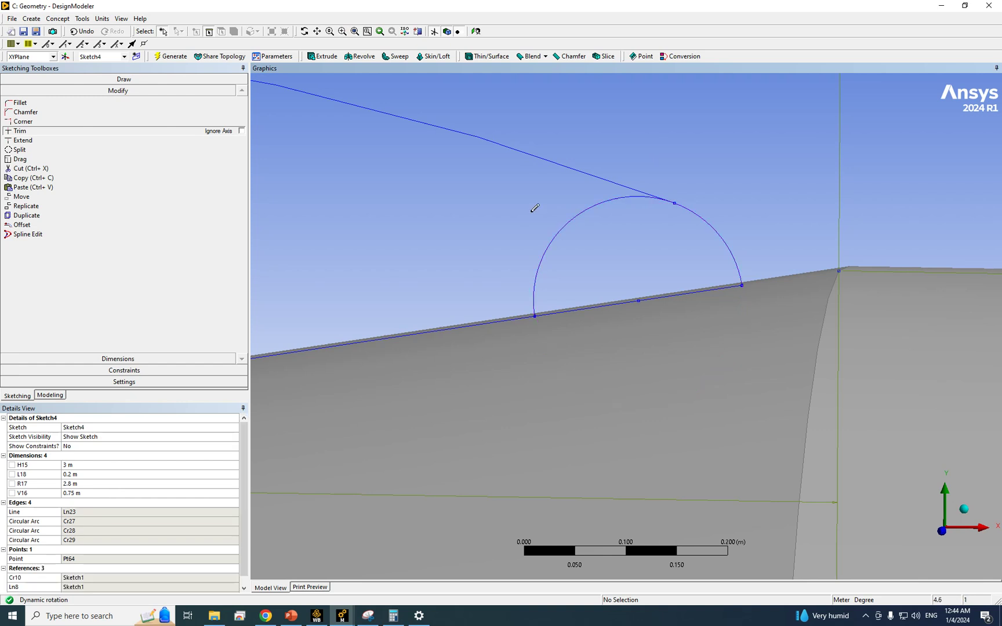
click(576, 216)
scroll(810, 252, down, 8)
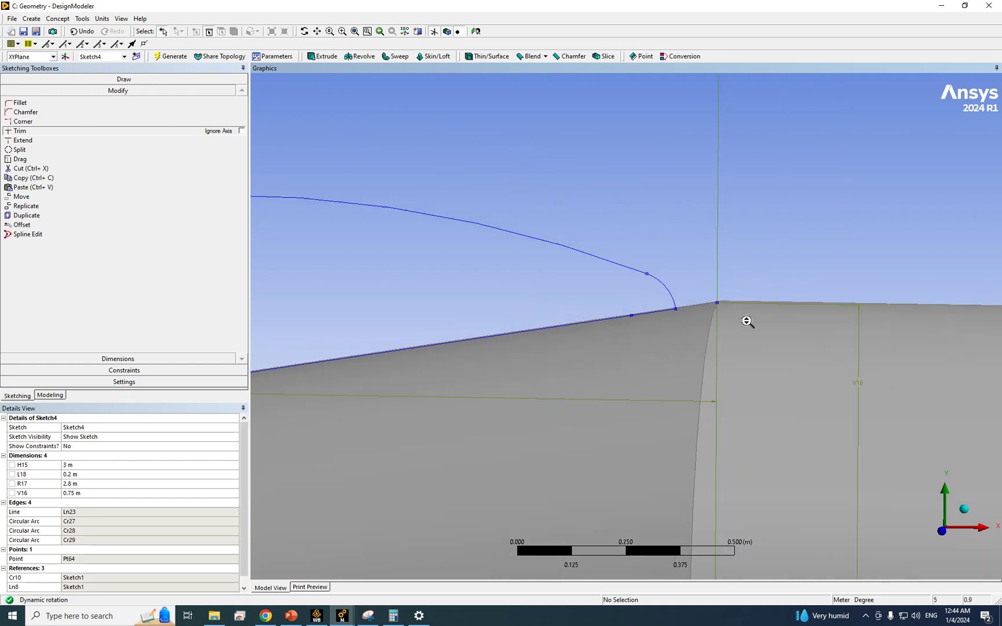
scroll(808, 309, down, 1)
mouse_move(425, 387)
middle_down()
mouse_move(525, 394)
mouse_move(479, 358)
mouse_move(461, 434)
mouse_move(383, 352)
mouse_move(413, 363)
middle_up()
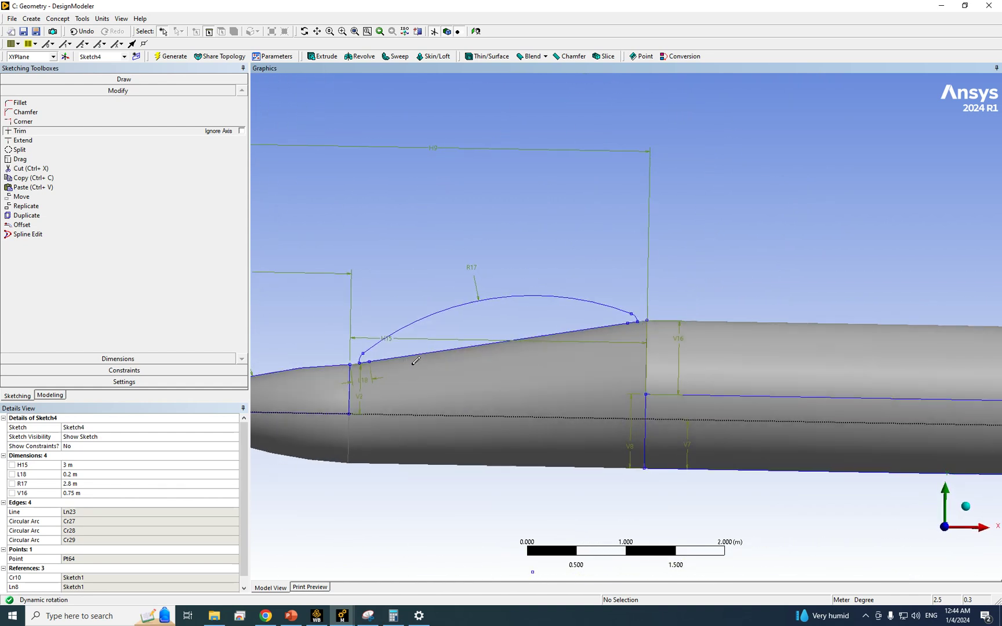
scroll(683, 246, down, 2)
middle_drag(703, 364, 632, 377)
Revolve Sketch4 360° about its sloped line with Add Material to generate the solid canopy.
click(50, 395)
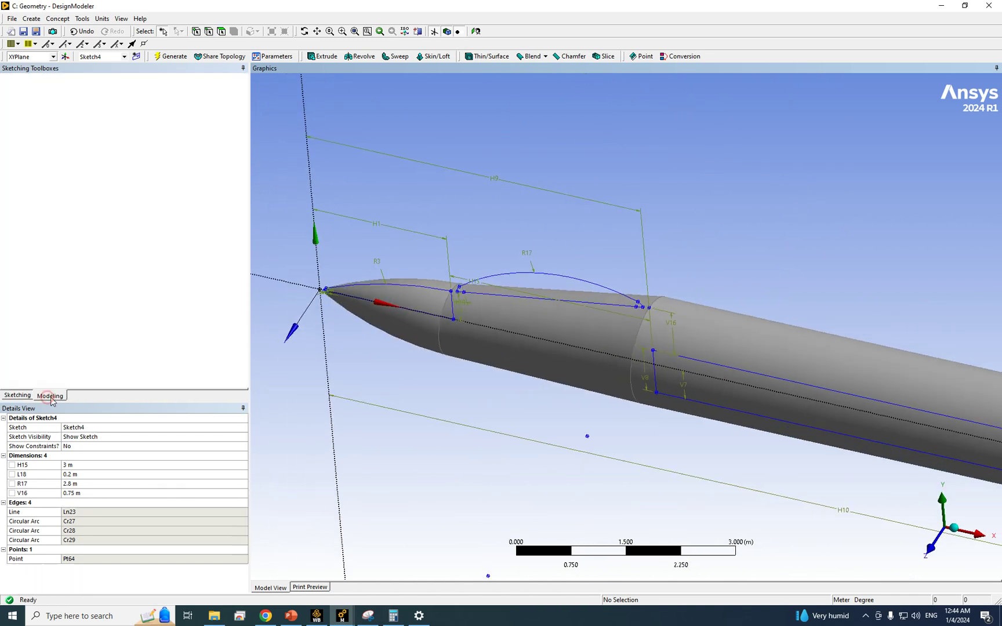
mouse_move(677, 182)
middle_down()
mouse_move(678, 163)
mouse_move(525, 346)
middle_up()
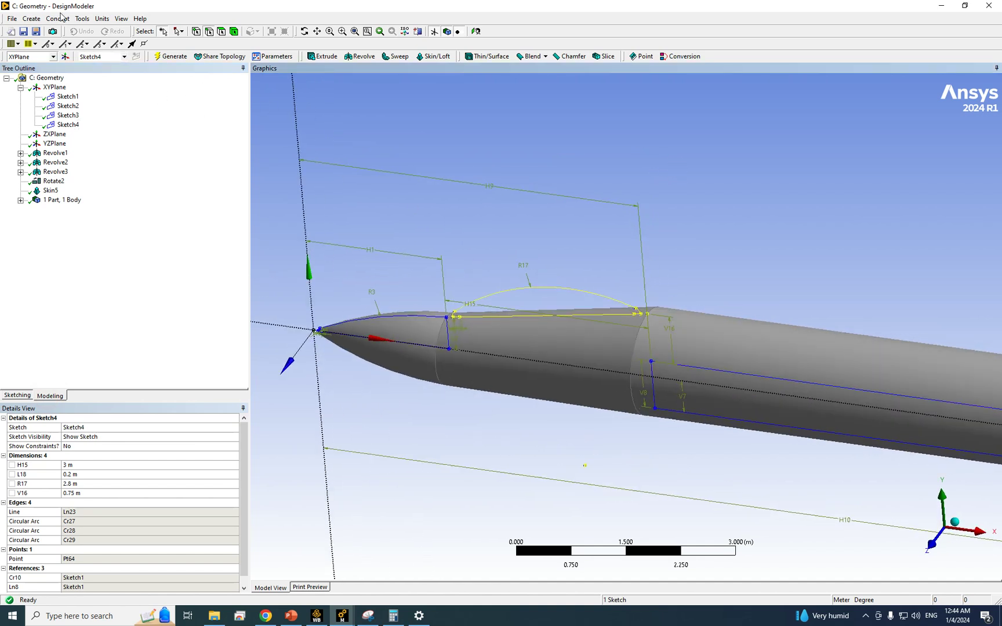
click(32, 19)
click(43, 55)
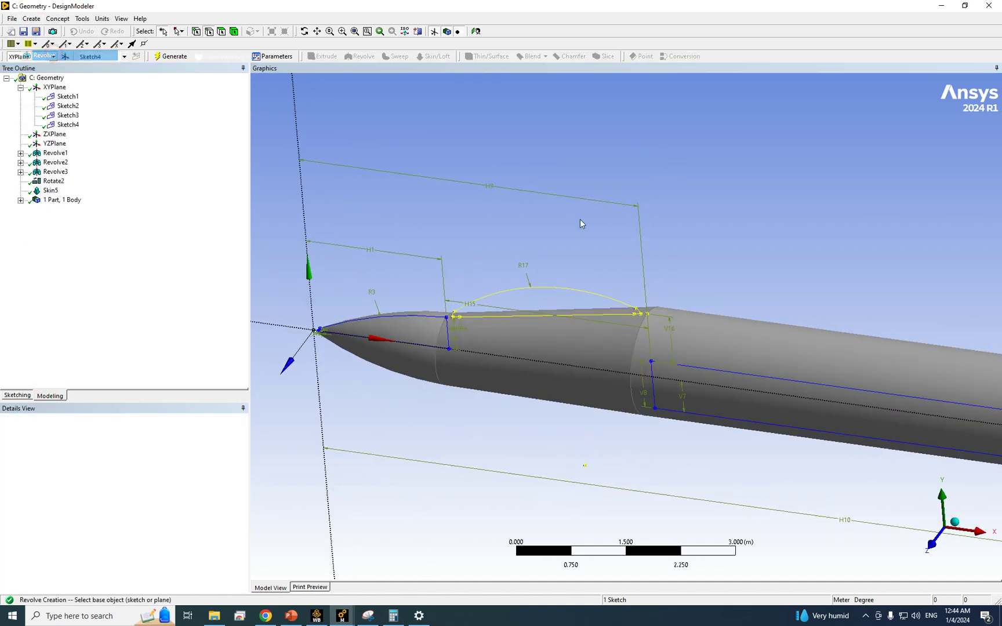
click(108, 437)
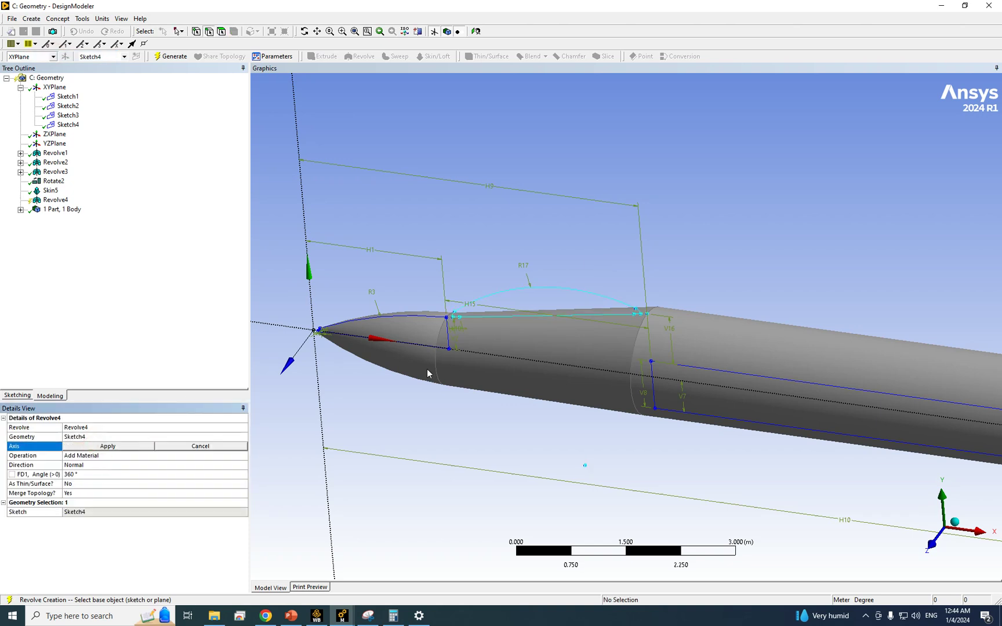
click(489, 322)
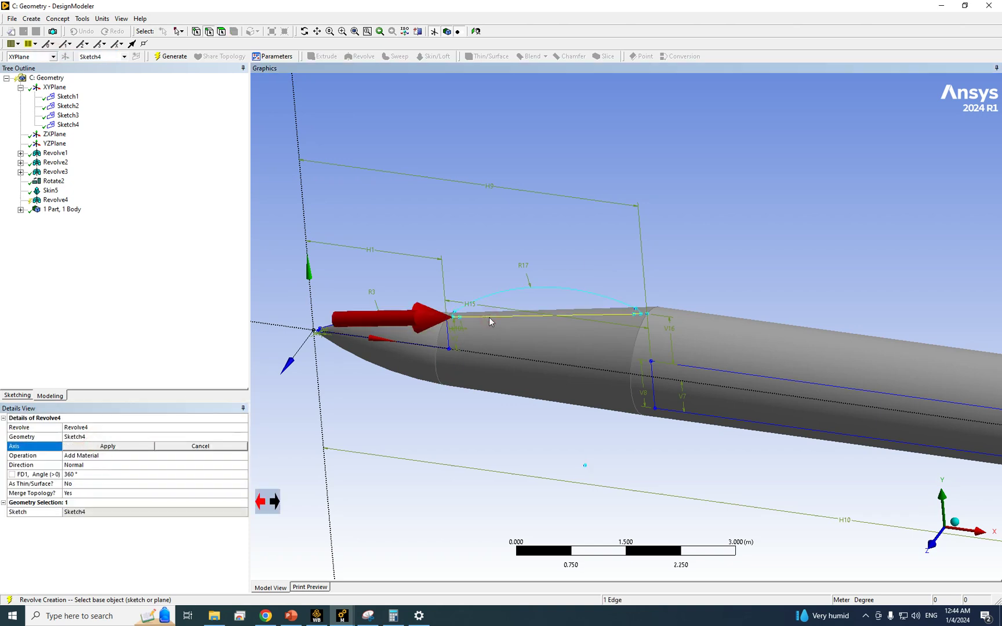
click(108, 446)
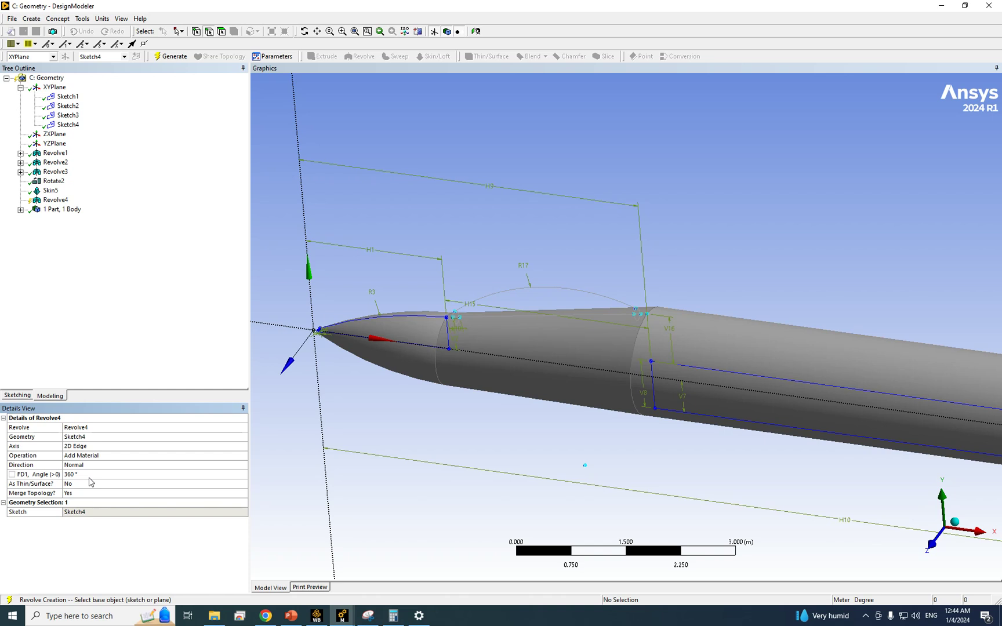
click(174, 56)
Examine the revolved canopy and how its rounded front and rear ends meet the fuselage.
middle_drag(550, 313, 583, 388)
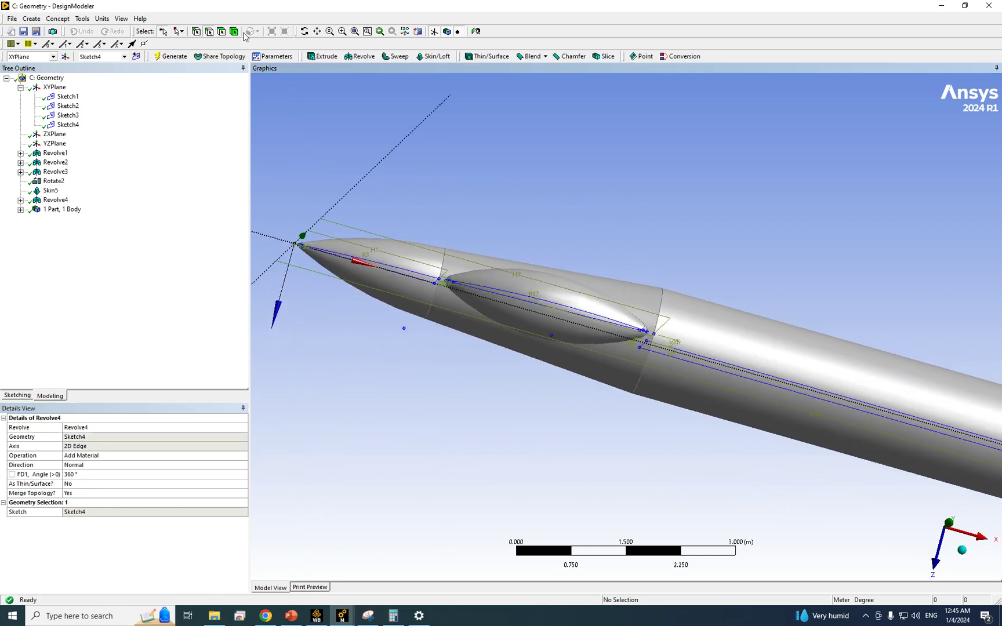
click(329, 31)
drag(418, 258, 560, 352)
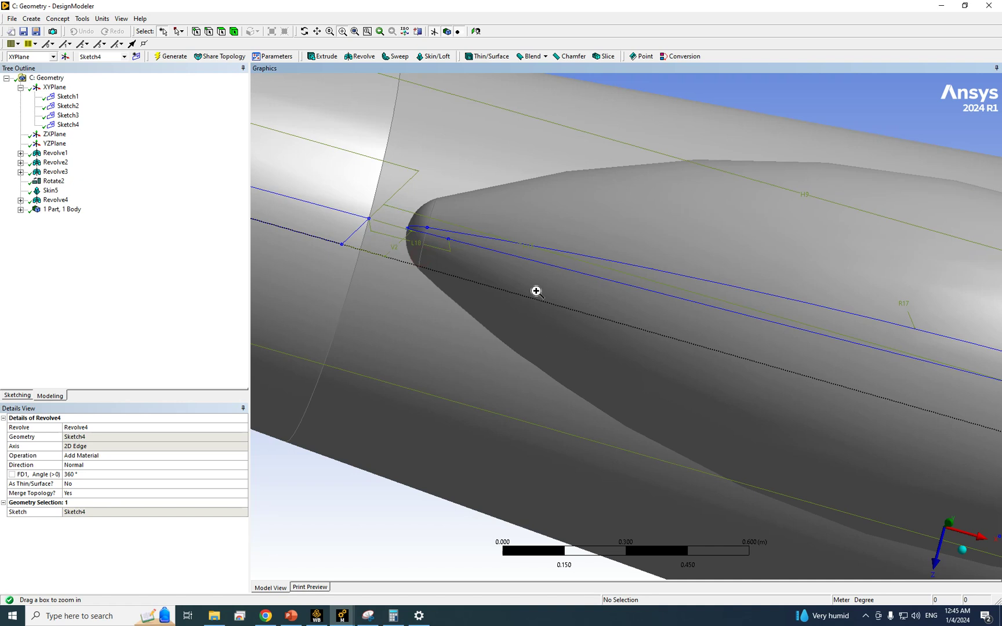
scroll(509, 256, down, 3)
middle_drag(584, 297, 696, 275)
scroll(676, 179, down, 3)
scroll(841, 223, down, 2)
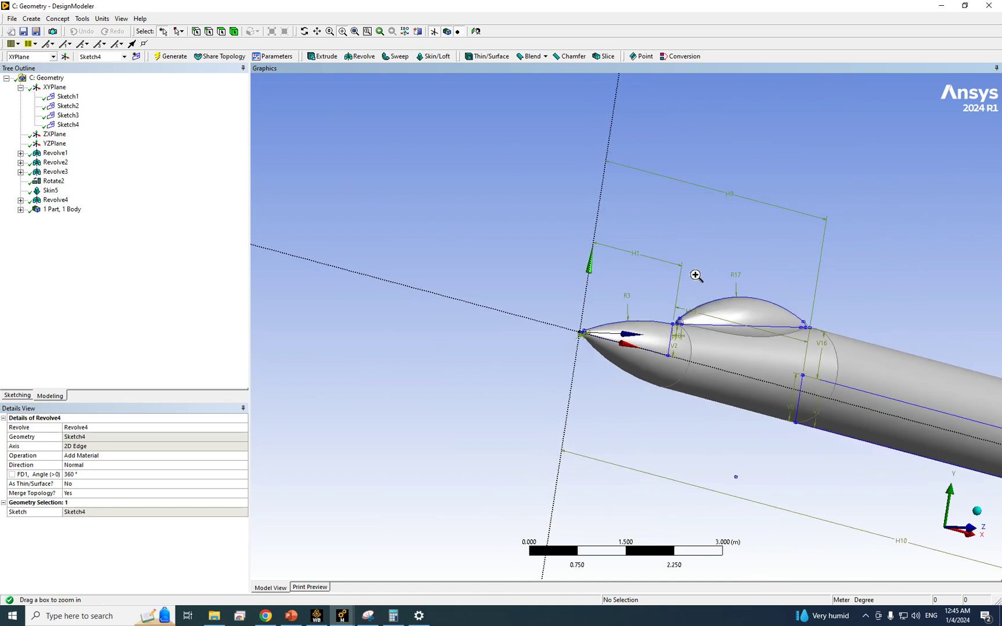
click(976, 513)
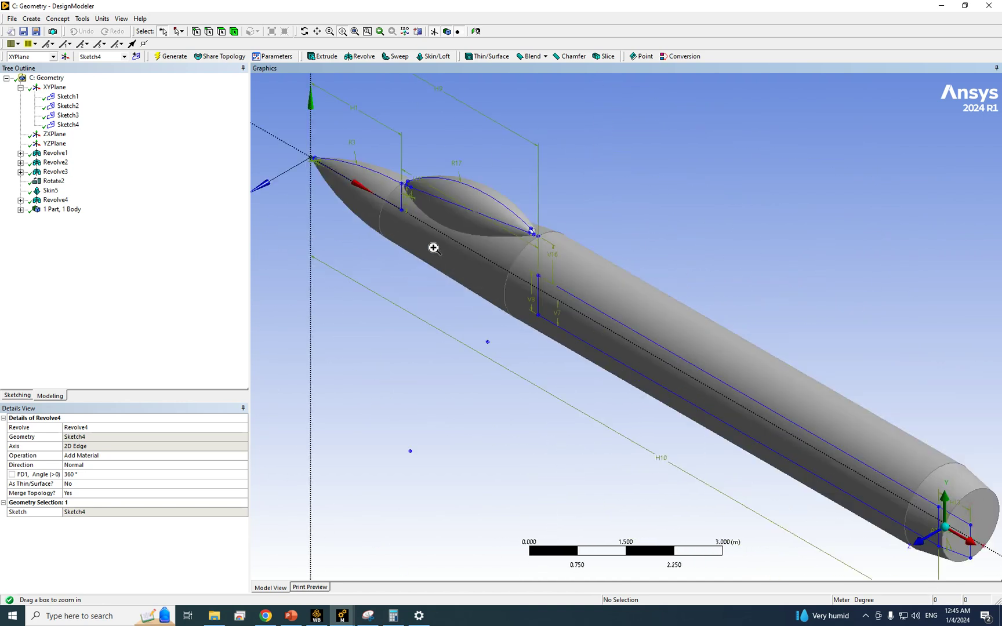
middle_drag(438, 275, 645, 233)
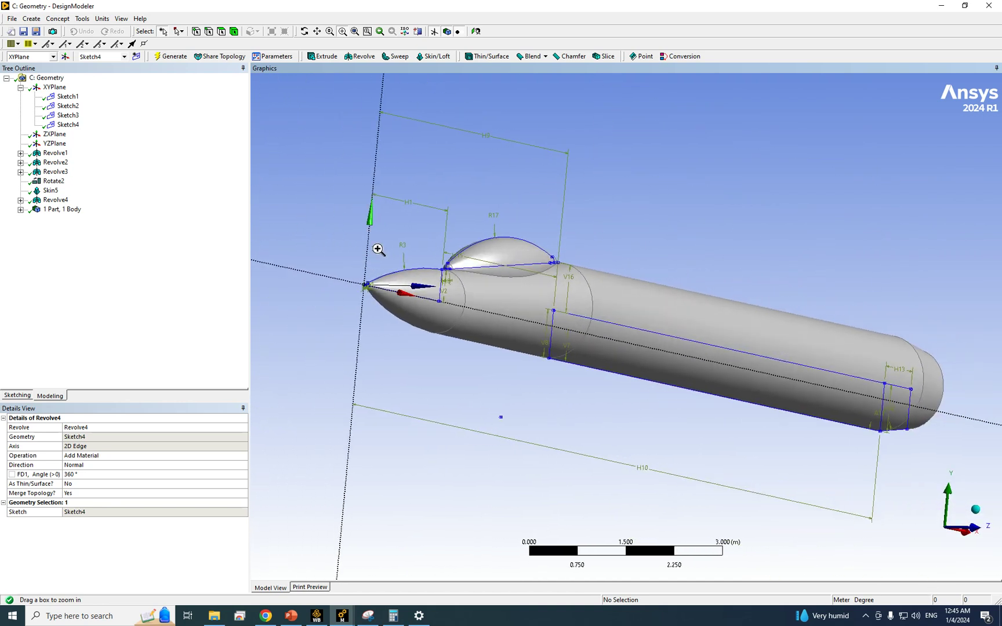
drag(535, 336, 536, 333)
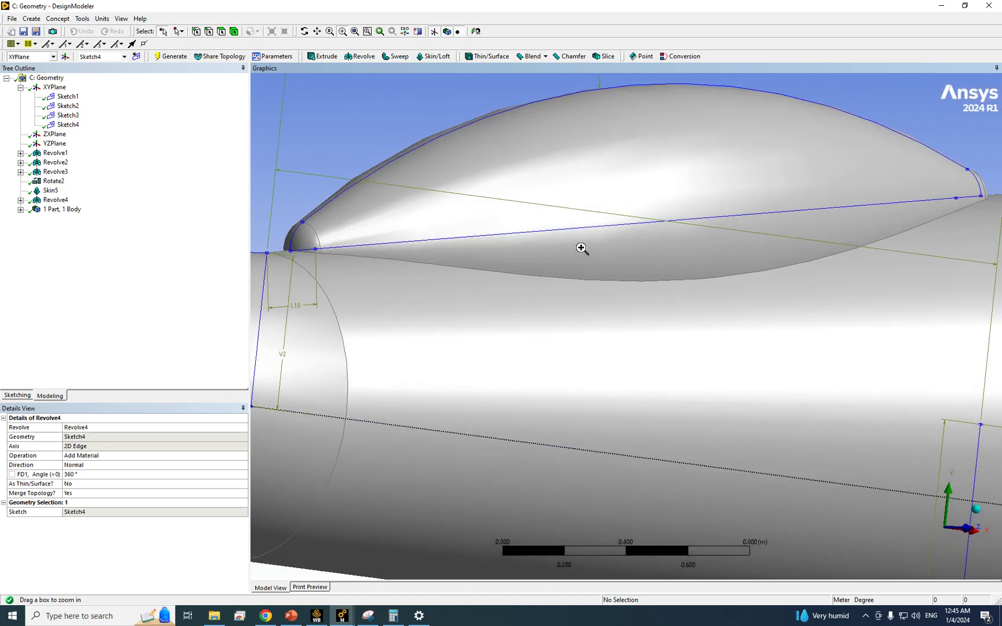
scroll(583, 248, down, 3)
middle_drag(584, 248, 622, 261)
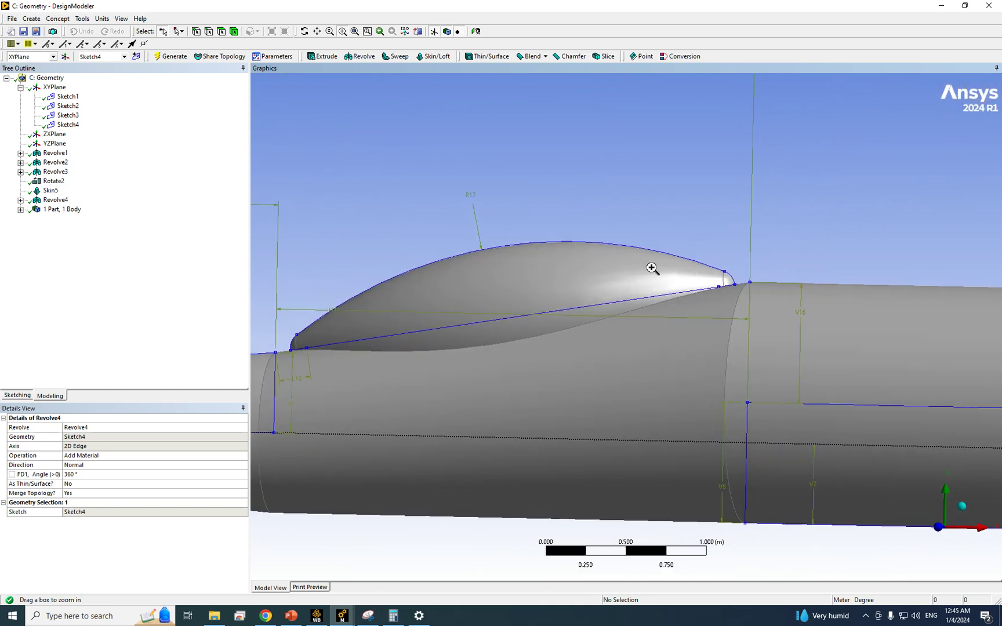
scroll(622, 261, down, 5)
drag(649, 292, 731, 349)
middle_drag(481, 198, 479, 238)
scroll(581, 253, down, 10)
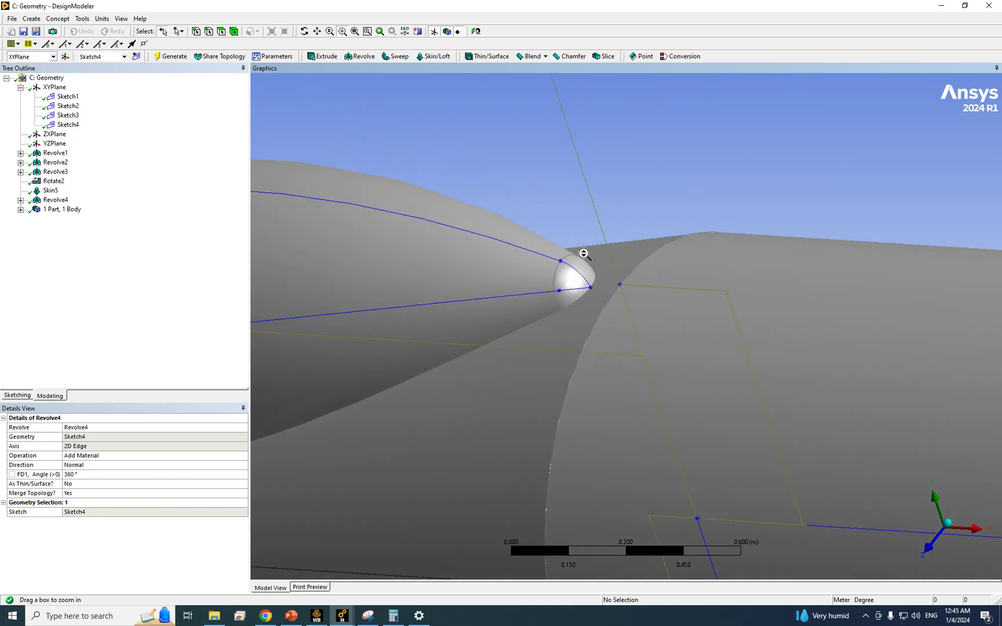
middle_drag(611, 335, 708, 278)
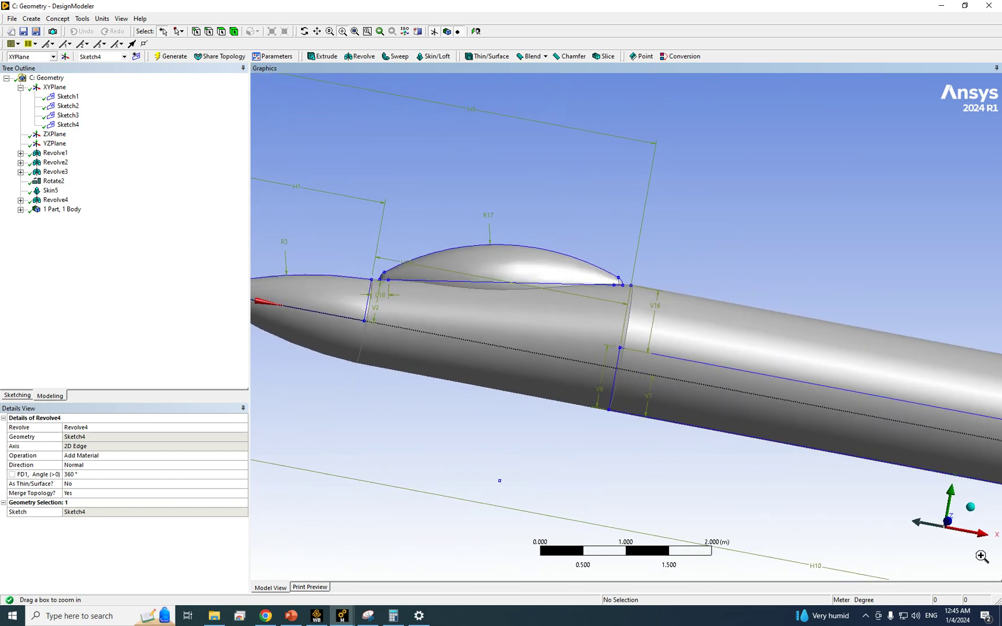
click(947, 526)
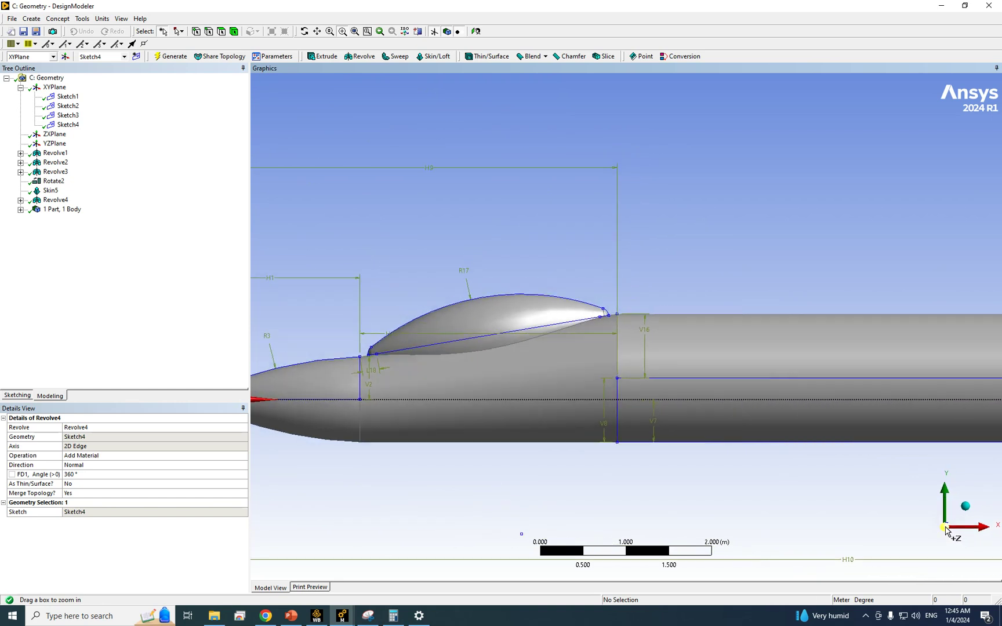
drag(350, 344, 410, 377)
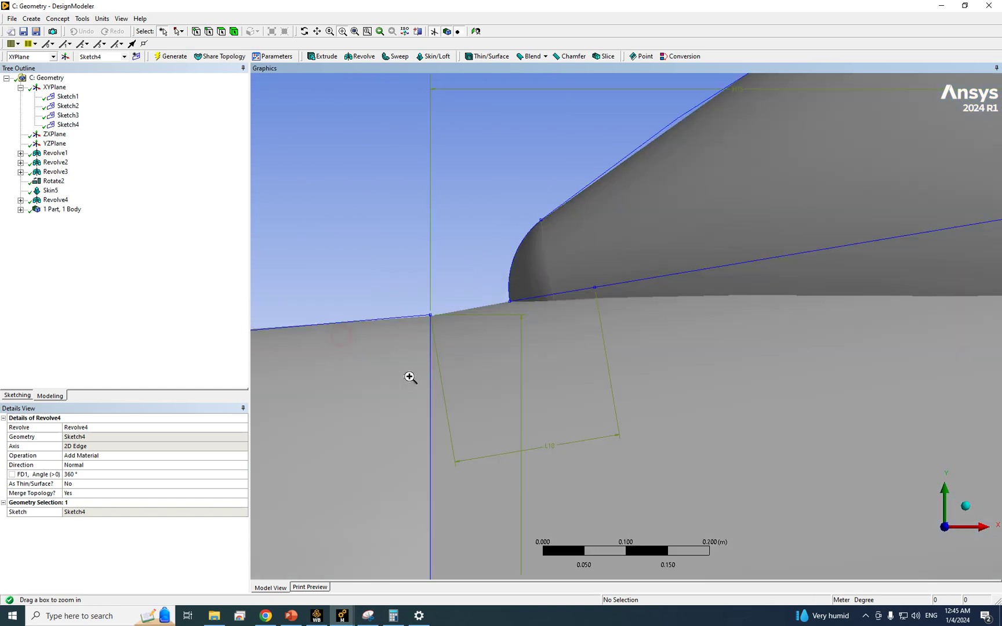
middle_drag(454, 323, 498, 253)
scroll(497, 254, down, 5)
middle_drag(585, 253, 595, 313)
drag(592, 300, 643, 342)
scroll(559, 287, down, 3)
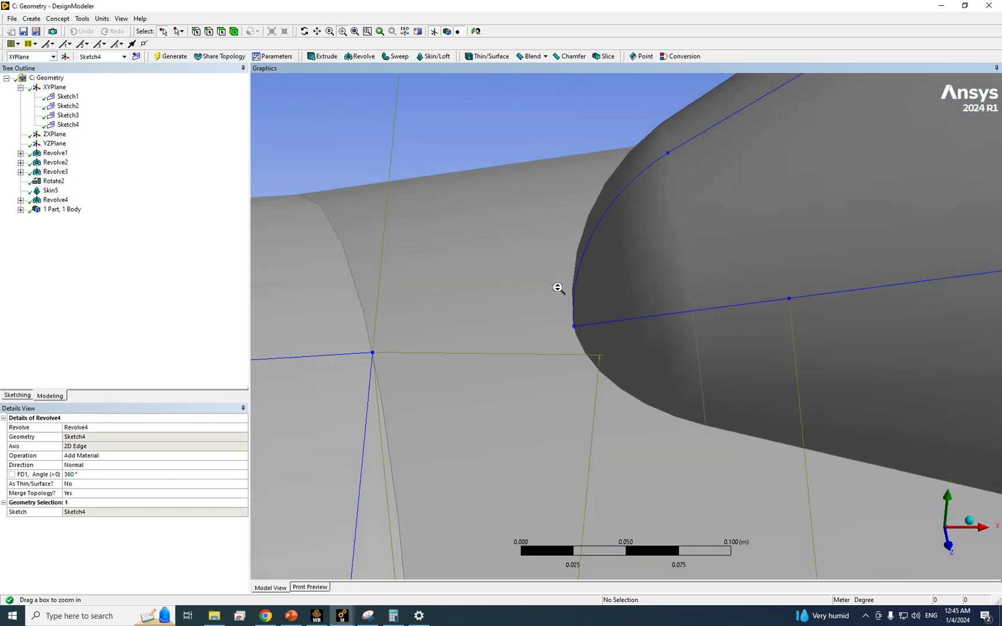
Apply a 0.1 m fixed-radius blend to the four edges where the canopy meets the fuselage on both sides.
click(208, 31)
click(611, 348)
middle_drag(548, 349, 507, 331)
scroll(555, 290, down, 5)
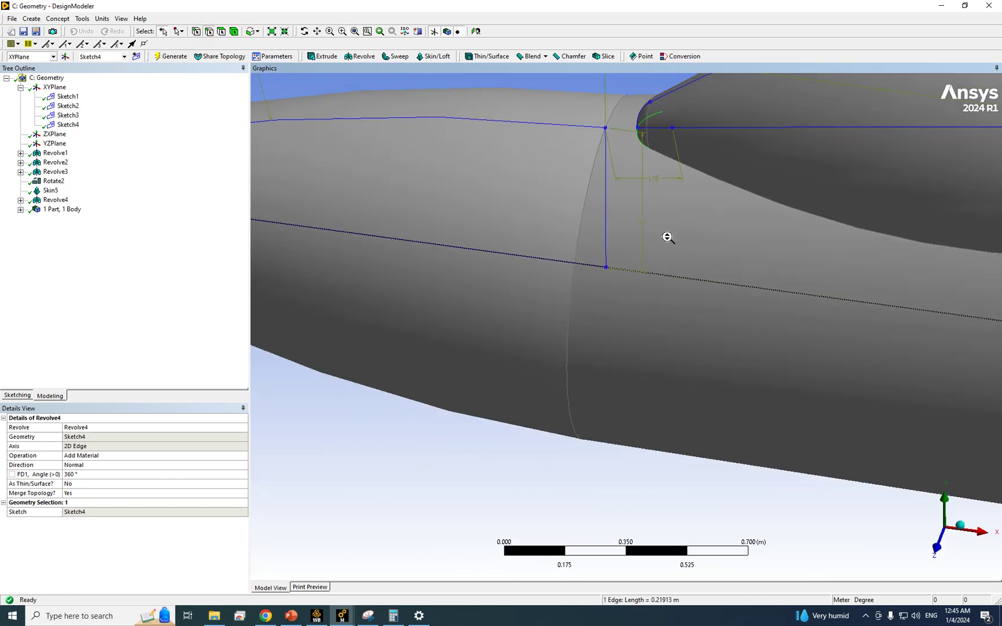
scroll(668, 237, down, 2)
ctrl+click(665, 214)
middle_drag(618, 216, 604, 239)
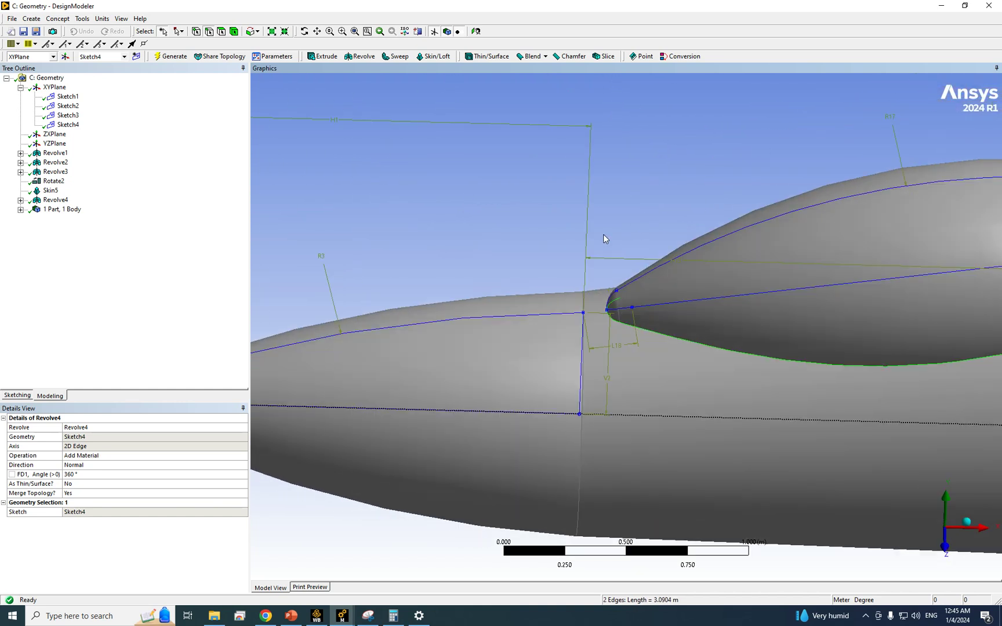
scroll(696, 255, down, 5)
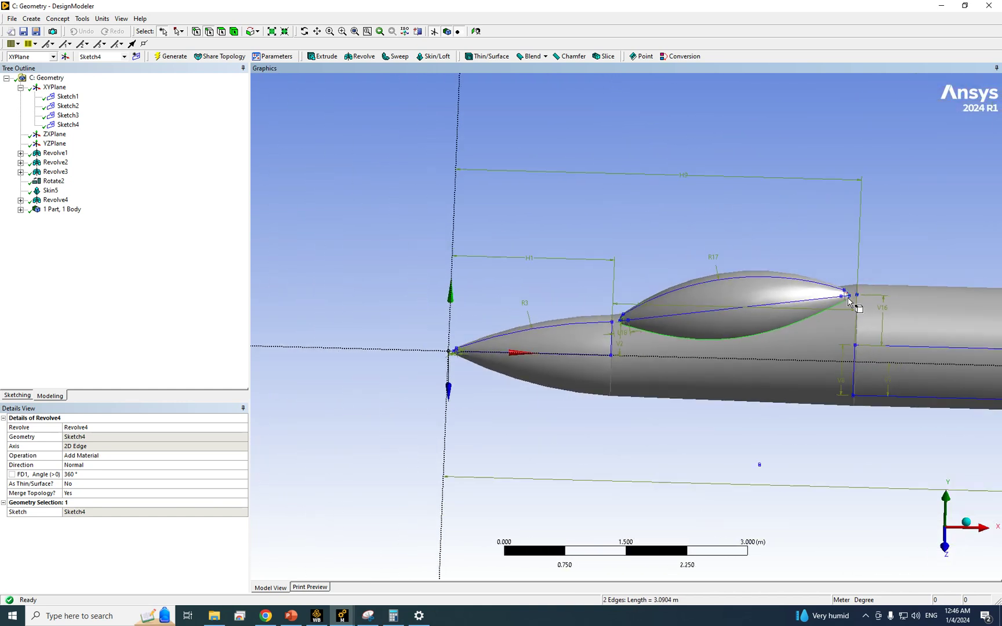
middle_drag(848, 301, 766, 415)
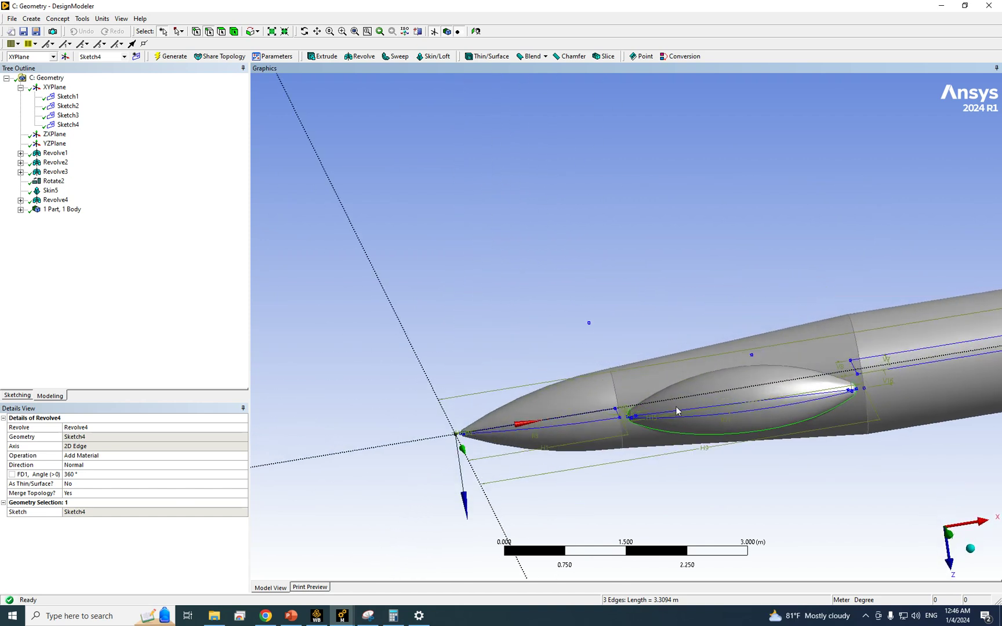
mouse_move(673, 388)
middle_down()
mouse_move(712, 381)
mouse_move(712, 293)
mouse_move(595, 316)
middle_up()
middle_drag(739, 325, 630, 204)
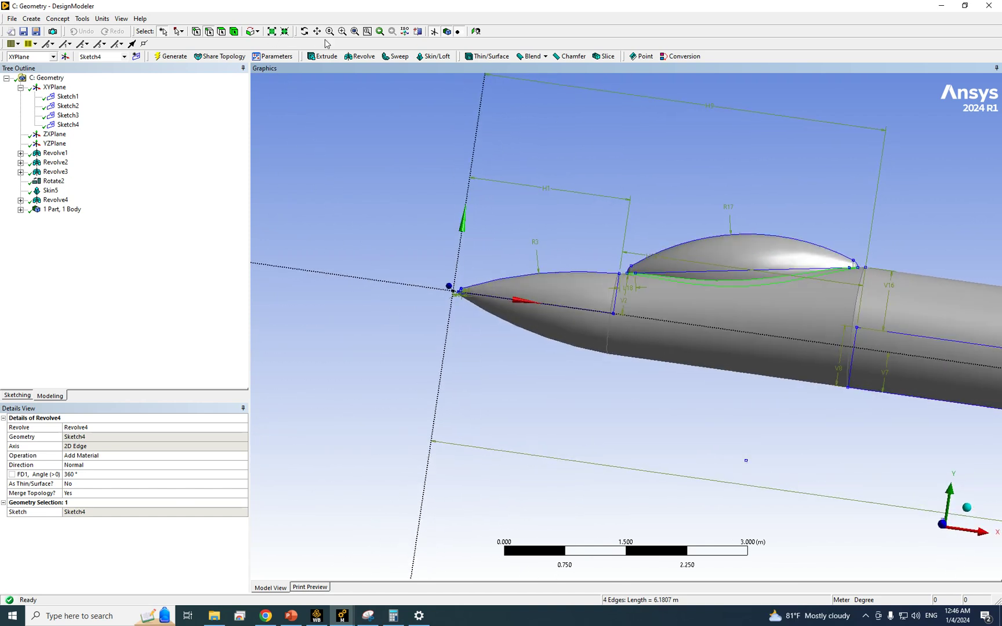
click(342, 31)
drag(606, 227, 732, 313)
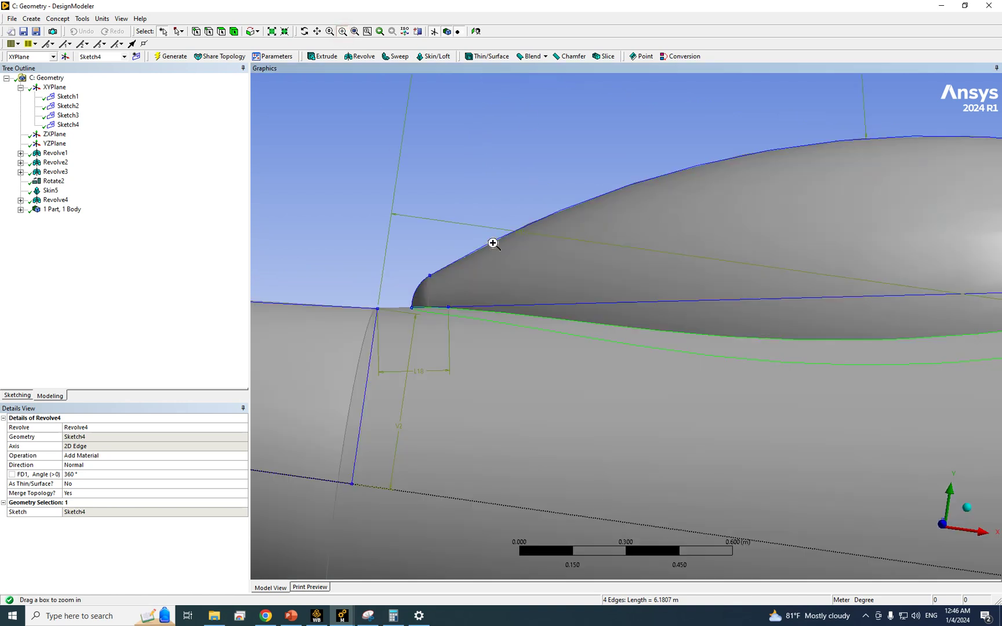
click(32, 19)
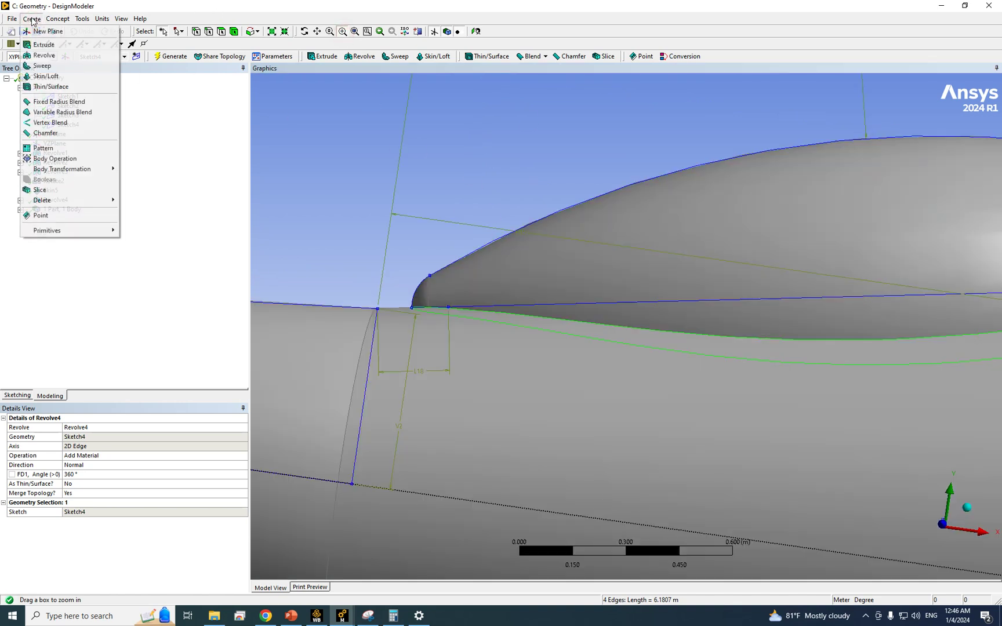
click(58, 101)
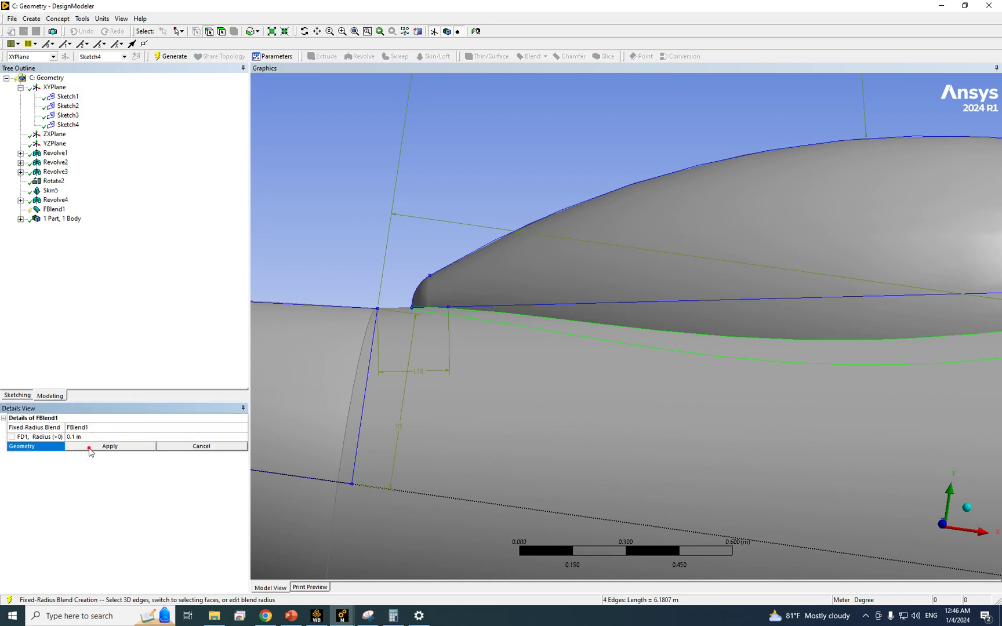
click(90, 448)
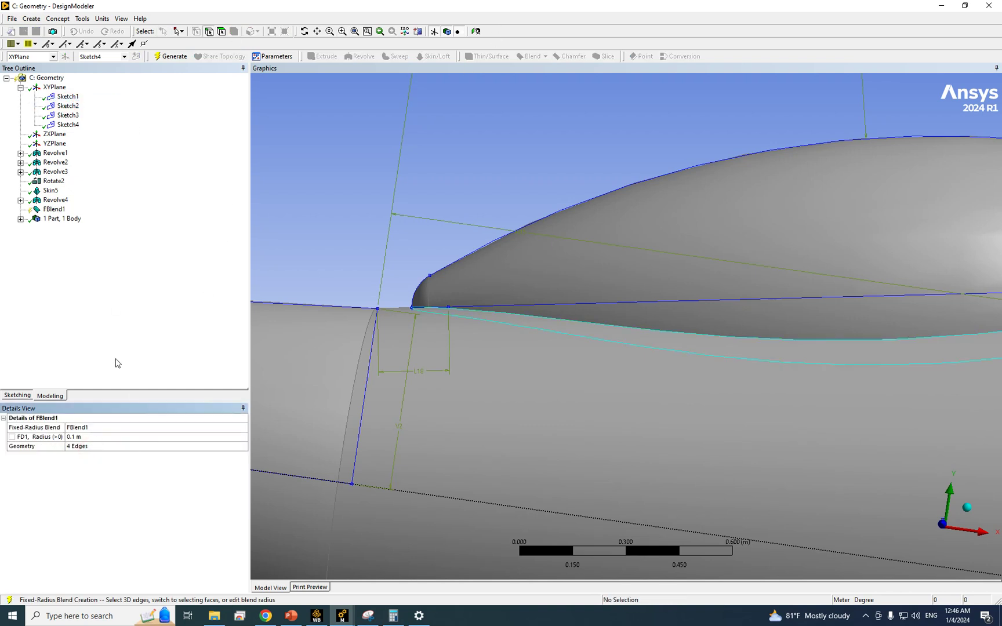
click(170, 56)
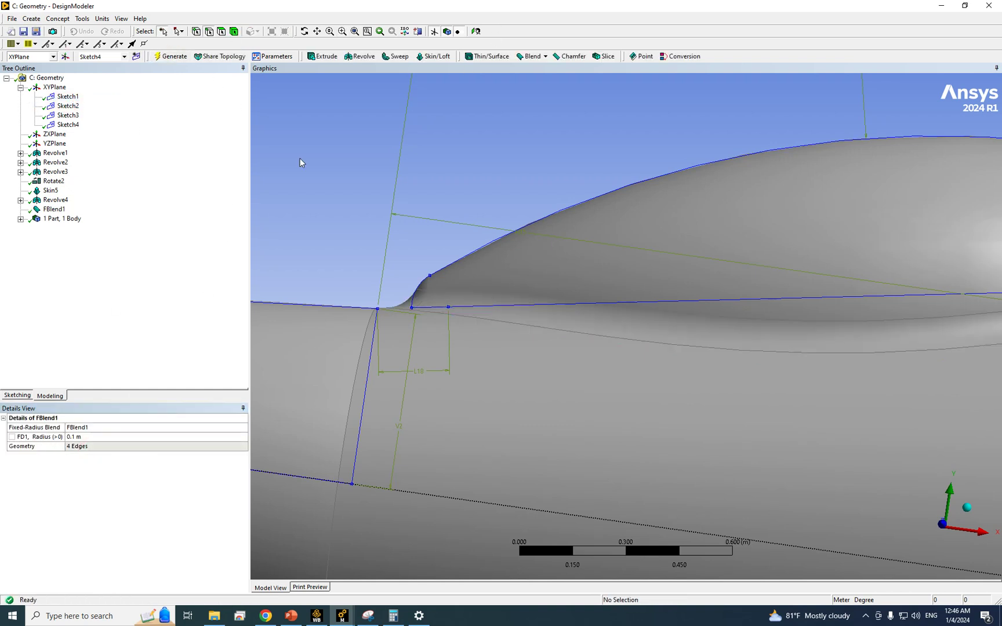
scroll(439, 310, down, 1)
scroll(629, 335, down, 2)
mouse_move(629, 335)
middle_down()
mouse_move(709, 376)
mouse_move(623, 356)
mouse_move(660, 336)
mouse_move(641, 325)
middle_up()
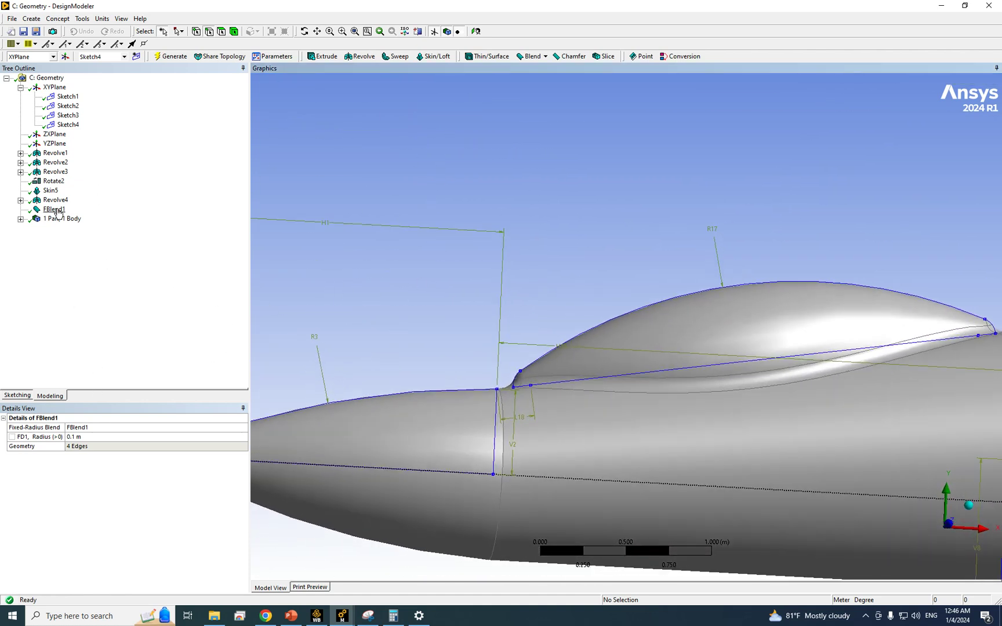
Set the radius of the canopy-to-fuselage blend to 0.2 m and regenerate the model.
click(97, 438)
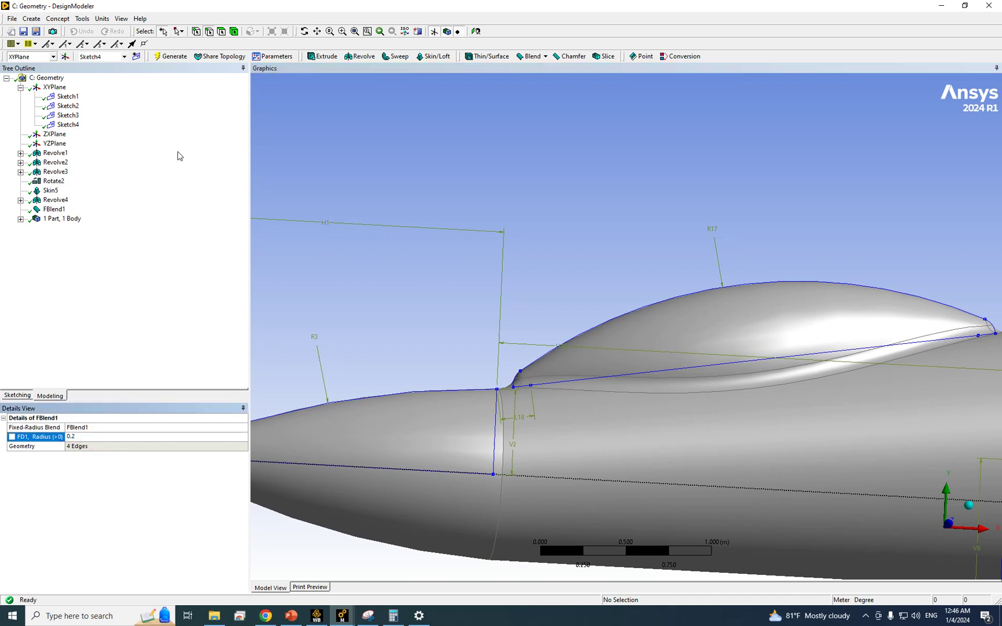
click(177, 59)
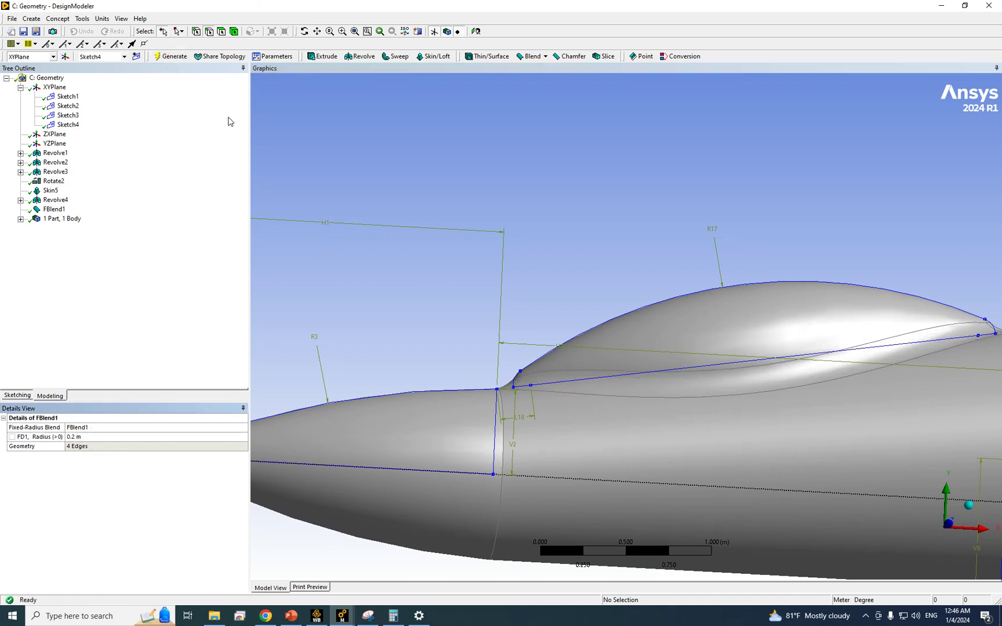
scroll(504, 346, down, 4)
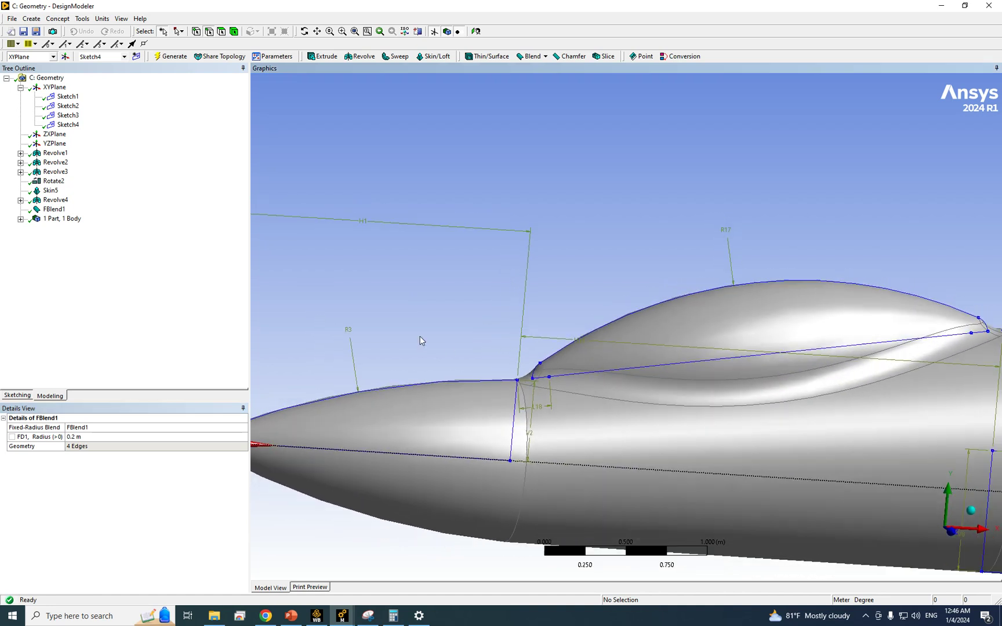
middle_drag(588, 355, 800, 383)
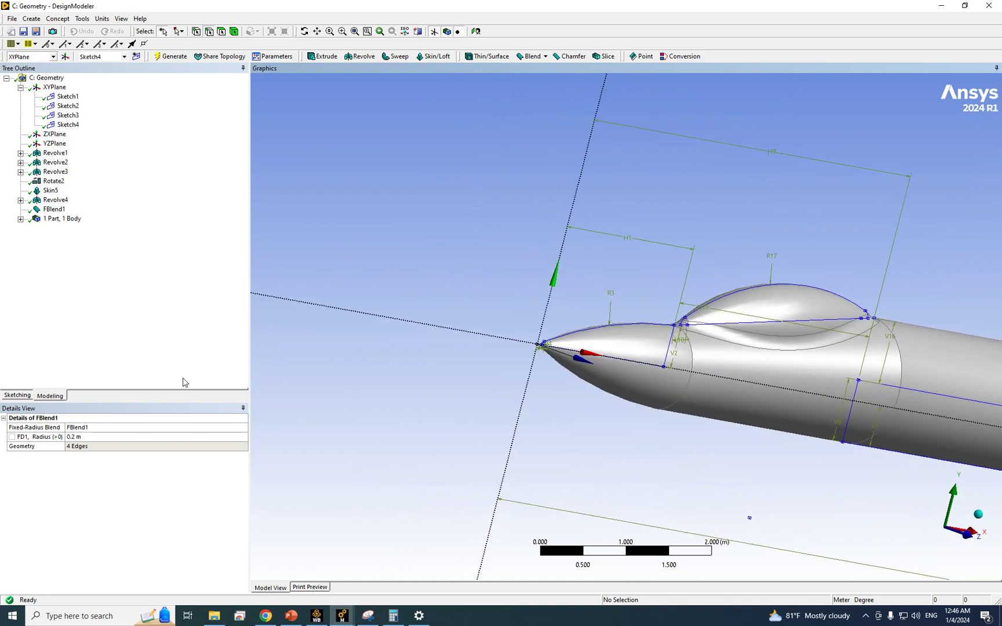
Set the canopy blend's radius to 0.25 m, regenerate the model and inspect the canopy's front transition.
click(99, 436)
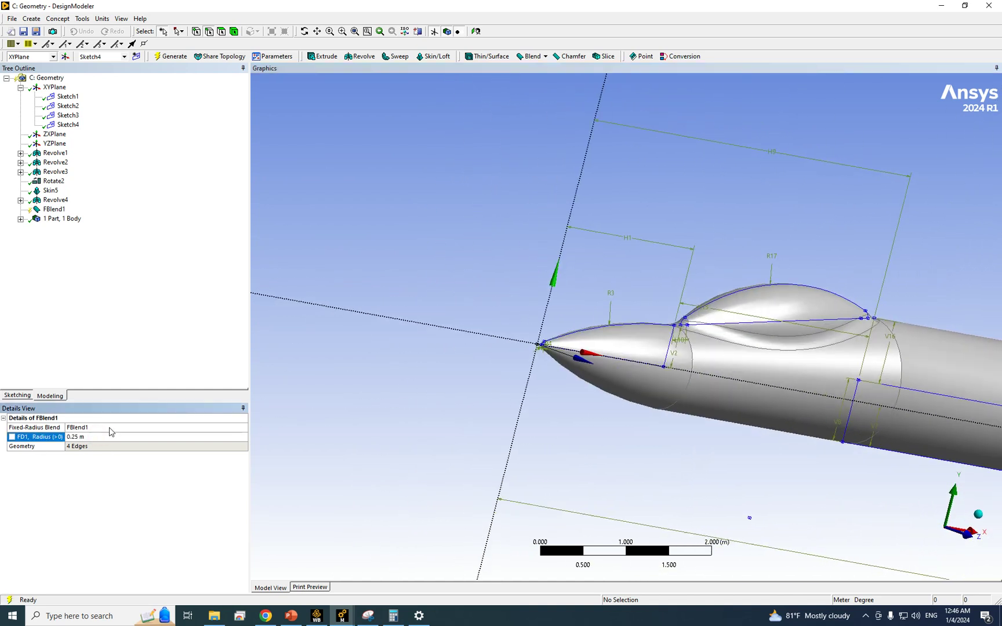
click(172, 62)
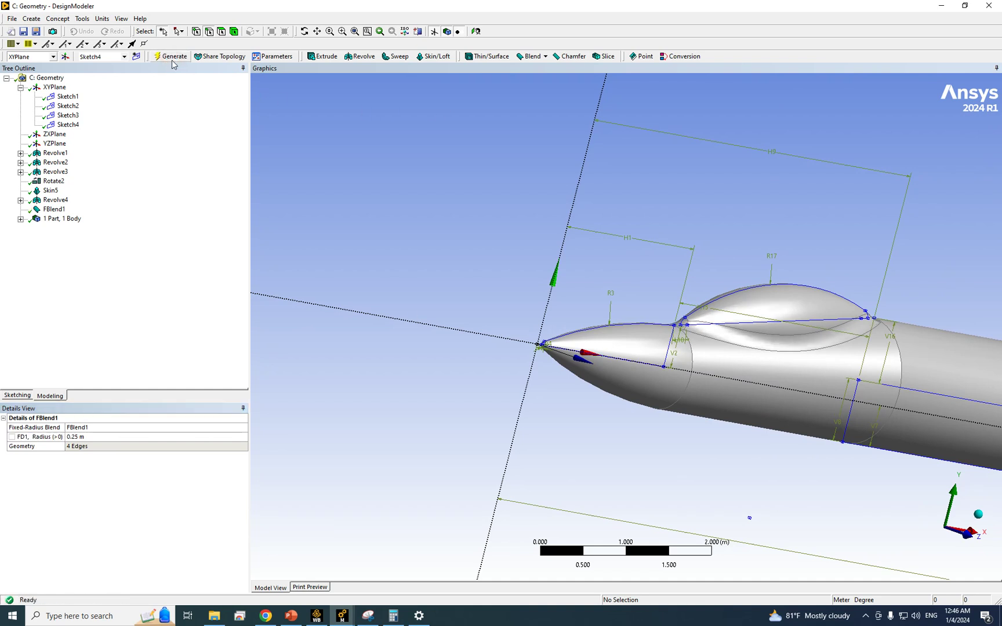
middle_drag(729, 323, 649, 296)
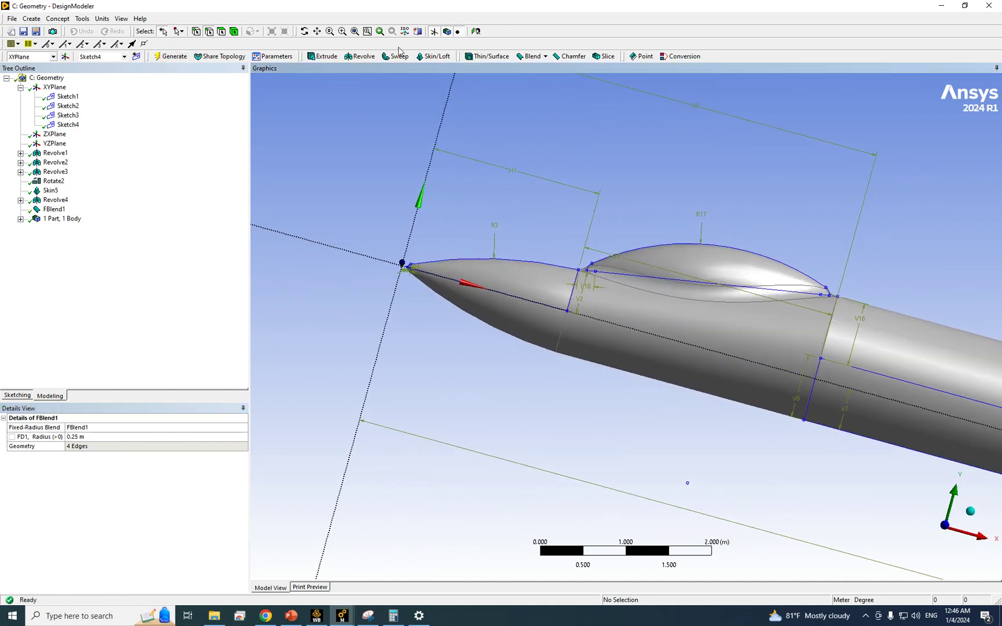
click(342, 31)
drag(584, 255, 613, 292)
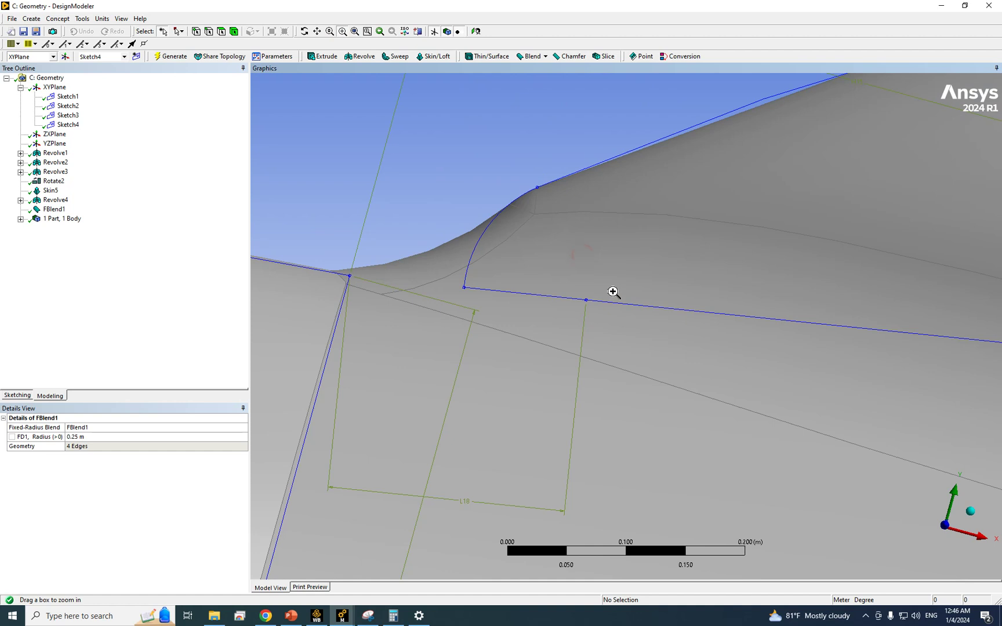
middle_drag(548, 279, 616, 264)
scroll(588, 324, down, 10)
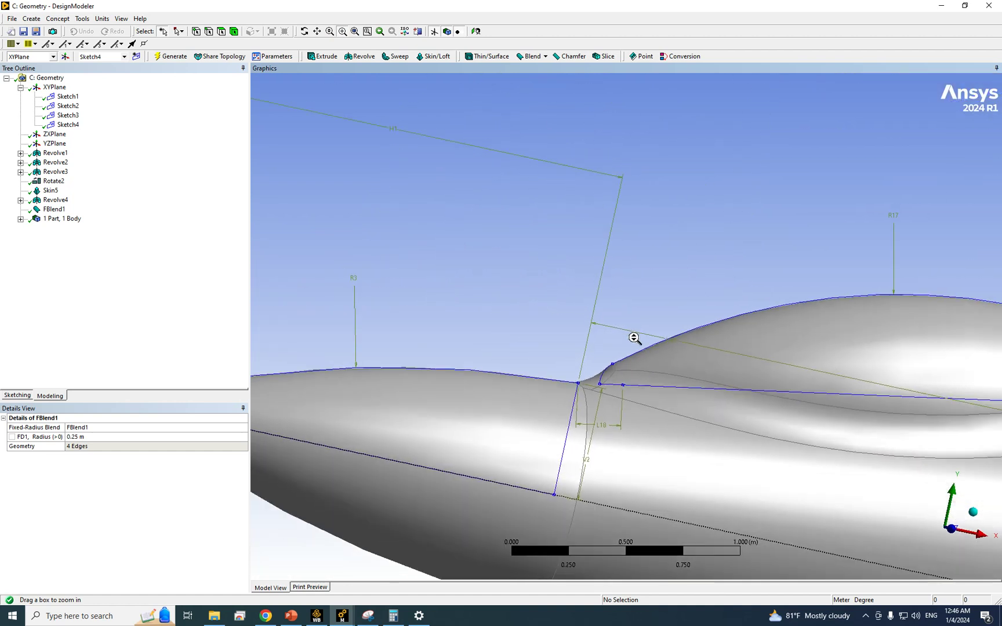
scroll(661, 356, down, 4)
middle_drag(663, 357, 352, 270)
scroll(775, 376, down, 3)
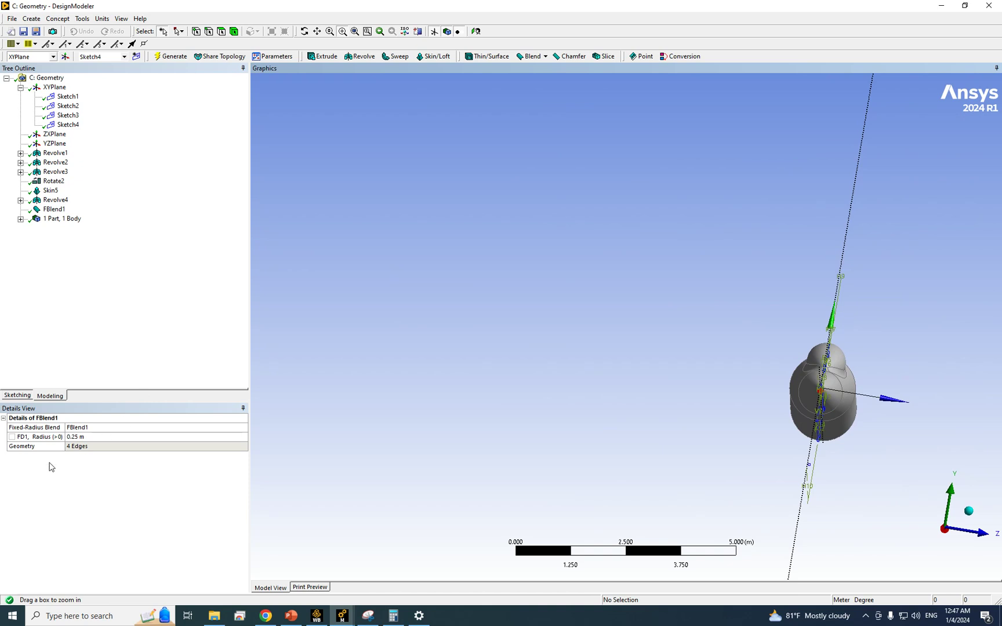
Set the fixed blend radius around the canopy to 0.3 m and regenerate the model.
click(99, 437)
middle_drag(715, 380, 778, 396)
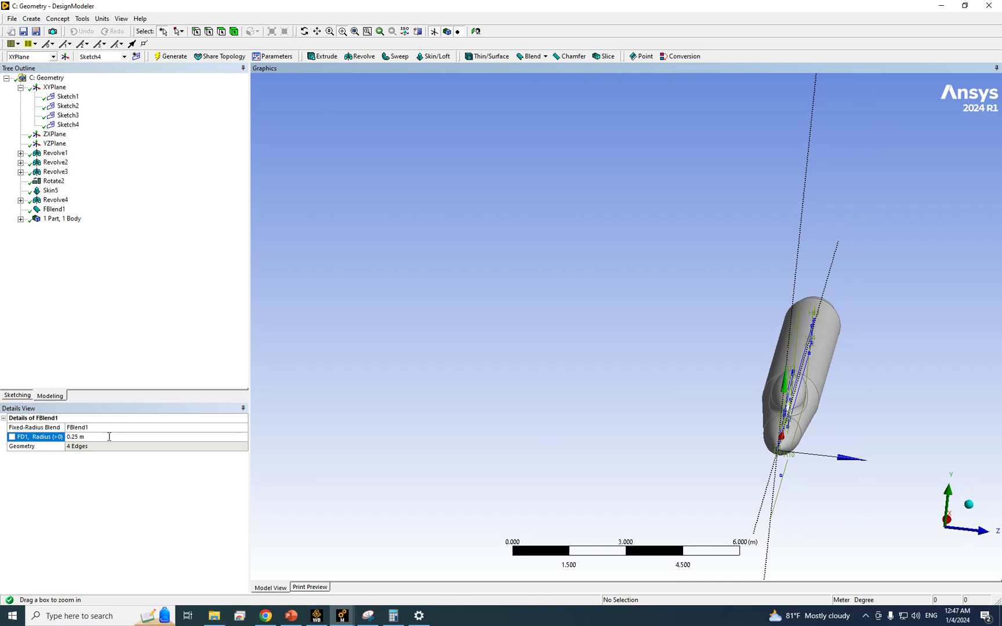
click(91, 438)
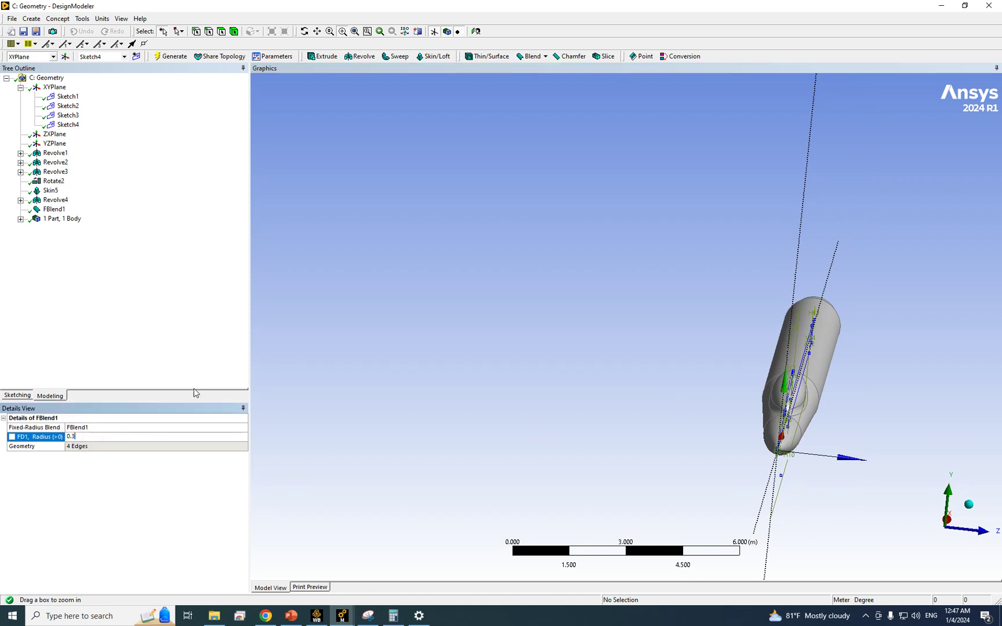
text(0.3)
click(170, 56)
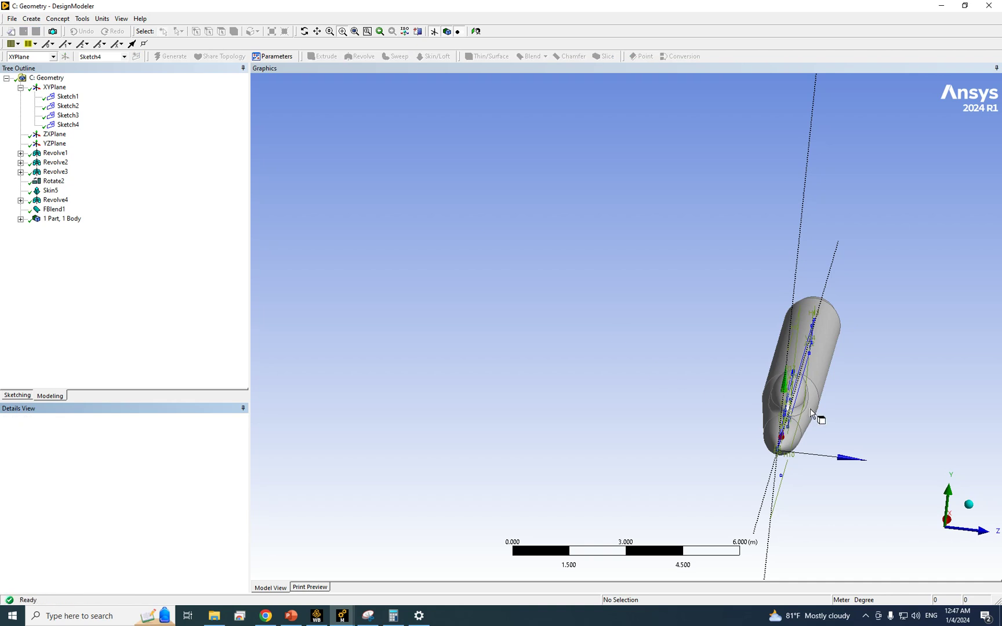
middle_drag(813, 413, 780, 353)
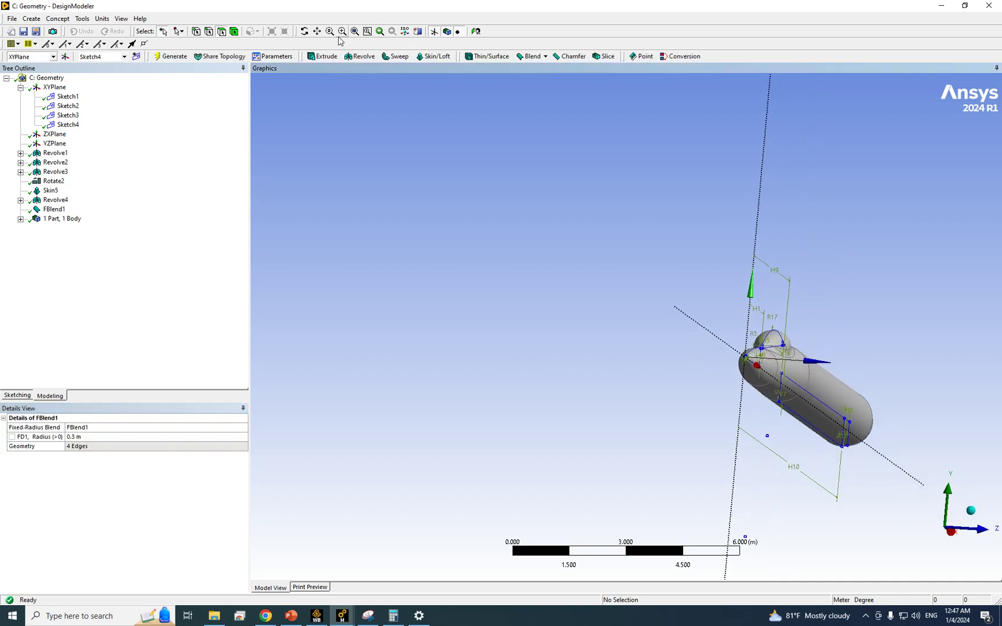
Examine the blended canopy and its transition into the fuselage from several angles, up close and along the whole body.
click(342, 32)
drag(754, 301, 793, 383)
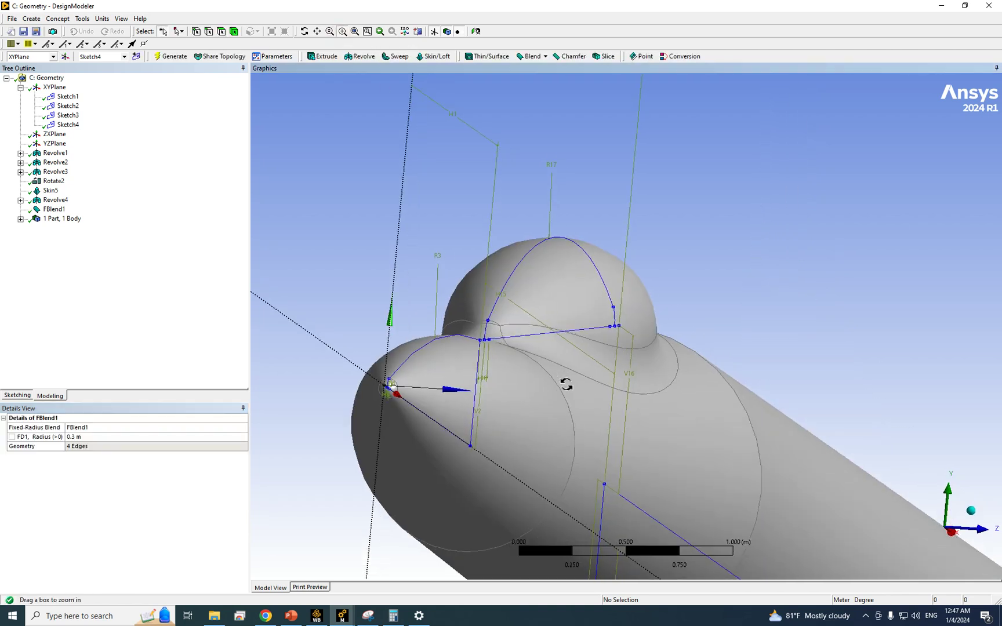
drag(566, 385, 477, 387)
scroll(604, 361, down, 5)
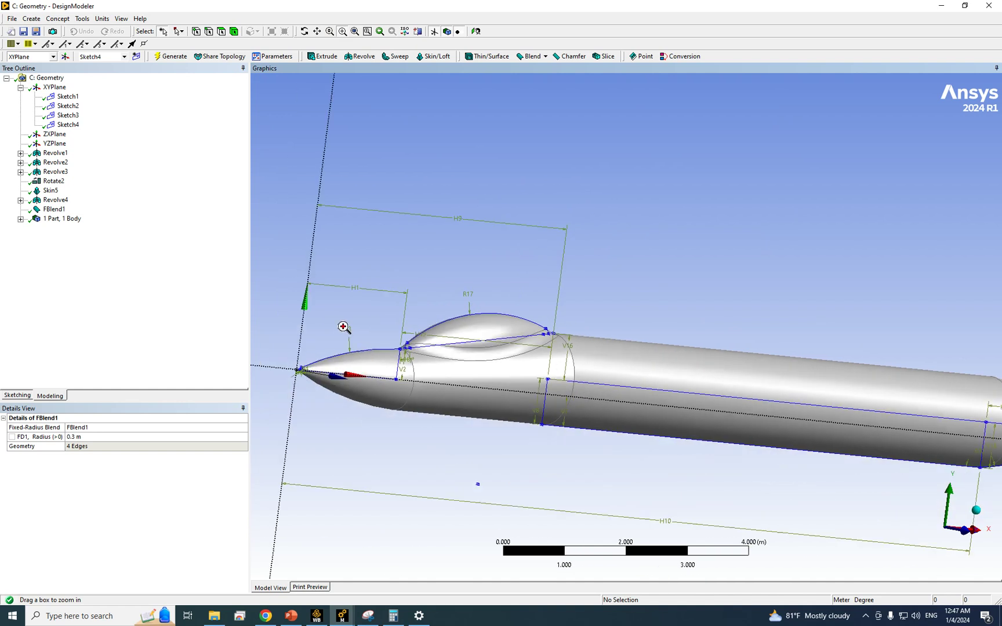
scroll(506, 383, up, 5)
middle_drag(487, 367, 425, 354)
scroll(557, 337, down, 3)
scroll(557, 337, down, 10)
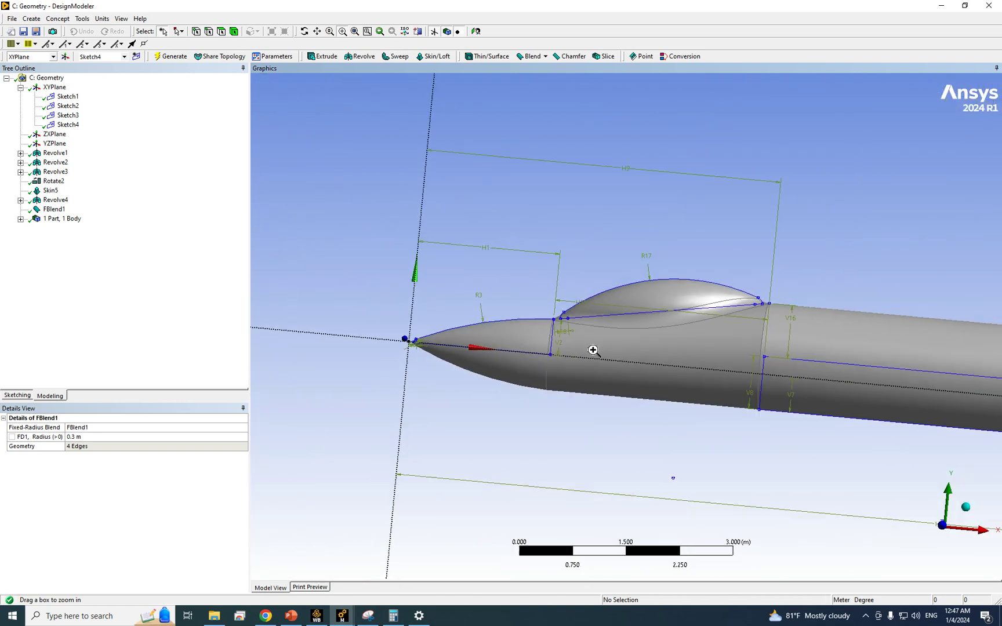
scroll(742, 331, up, 8)
middle_drag(522, 385, 572, 389)
scroll(594, 361, down, 2)
scroll(580, 336, down, 8)
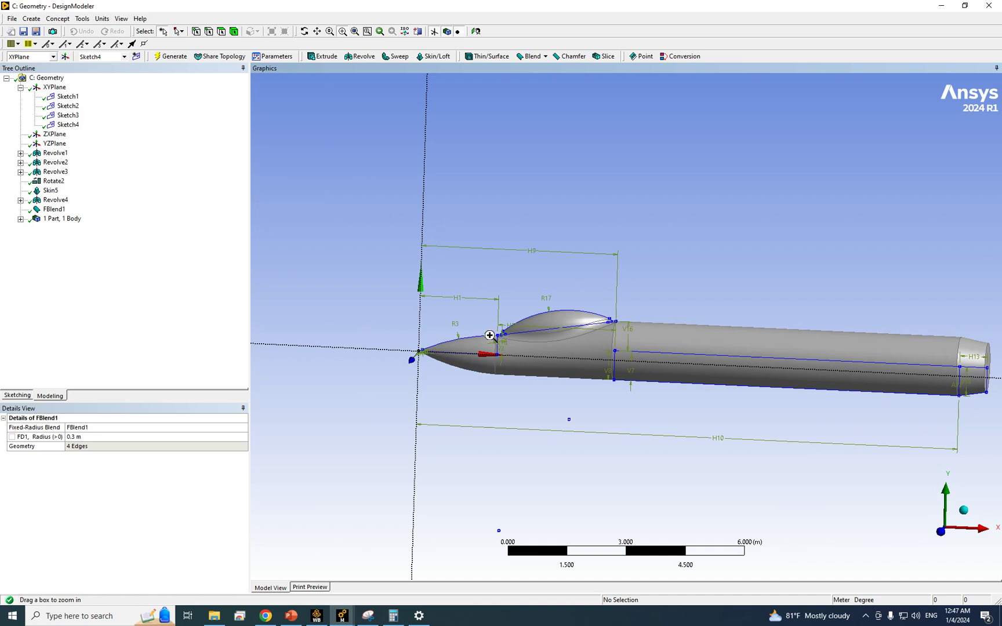
scroll(474, 315, up, 10)
middle_drag(465, 354, 423, 295)
scroll(447, 306, down, 4)
middle_drag(664, 343, 639, 391)
scroll(648, 349, down, 5)
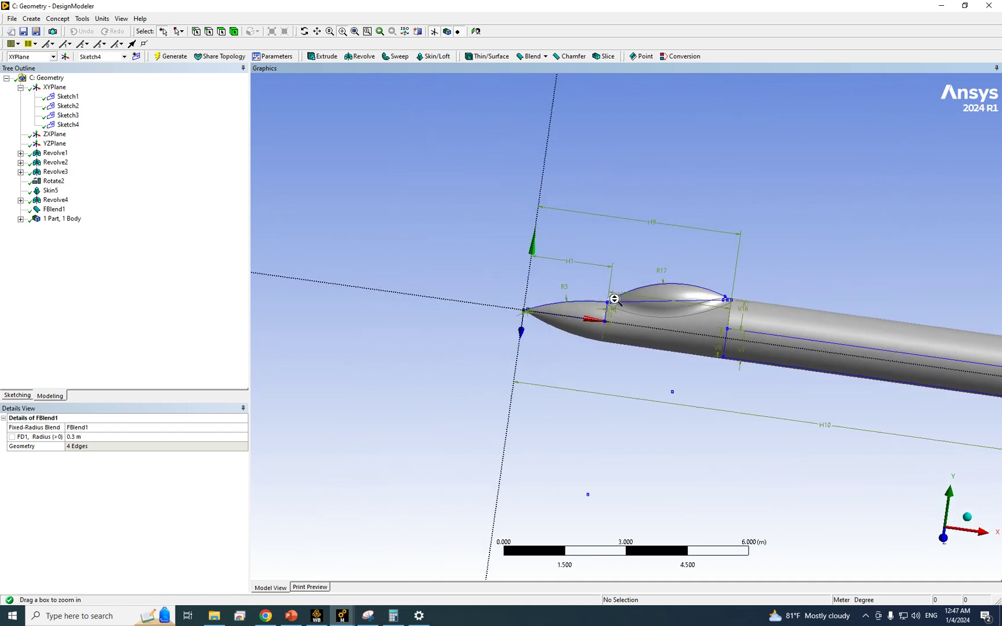
scroll(615, 298, down, 2)
middle_drag(600, 443, 686, 448)
mouse_move(828, 355)
middle_down()
mouse_move(727, 259)
mouse_move(686, 335)
mouse_move(581, 266)
middle_up()
drag(582, 267, 885, 465)
scroll(700, 369, down, 3)
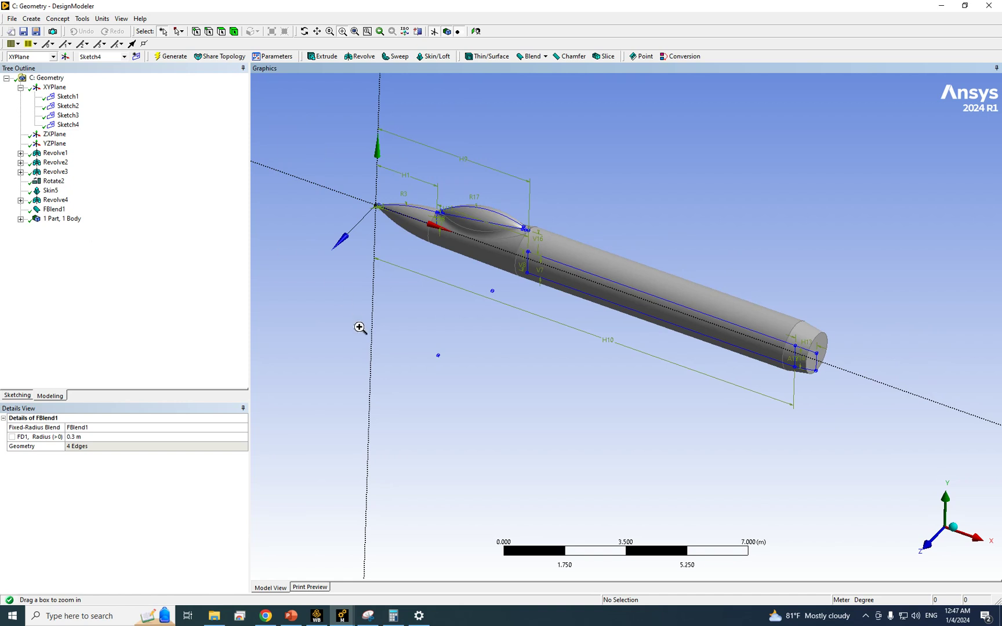
Start importing an external geometry file and browse to the CFD aircraft design folder on the Desktop.
click(12, 20)
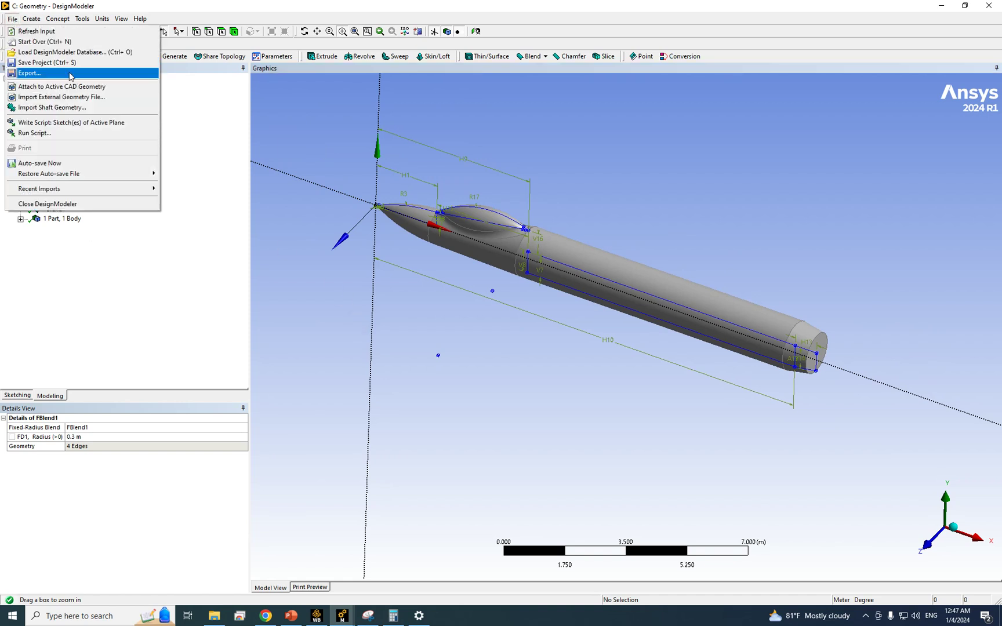
click(54, 98)
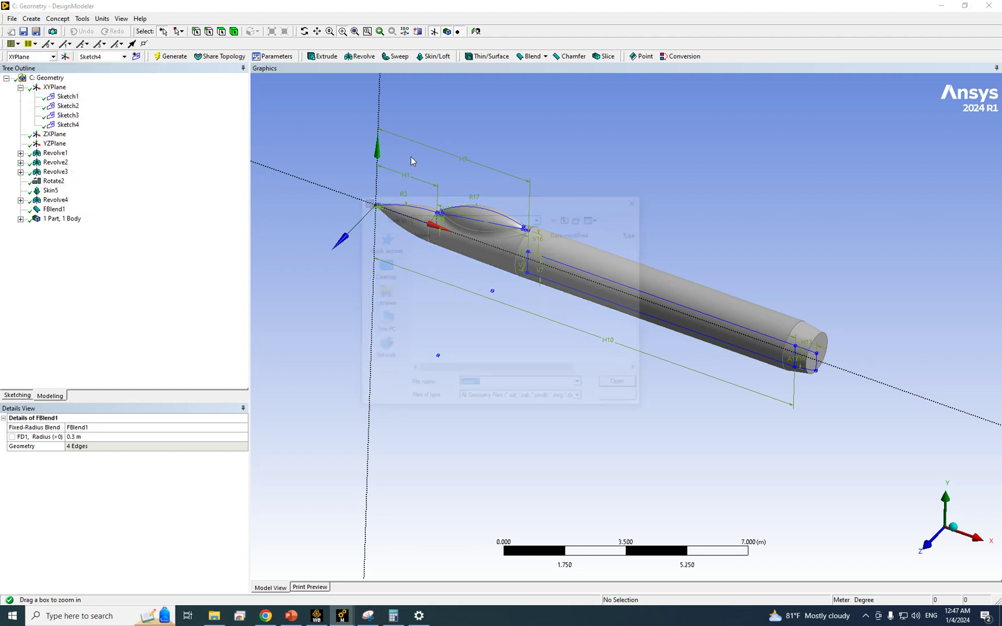
click(568, 218)
click(568, 220)
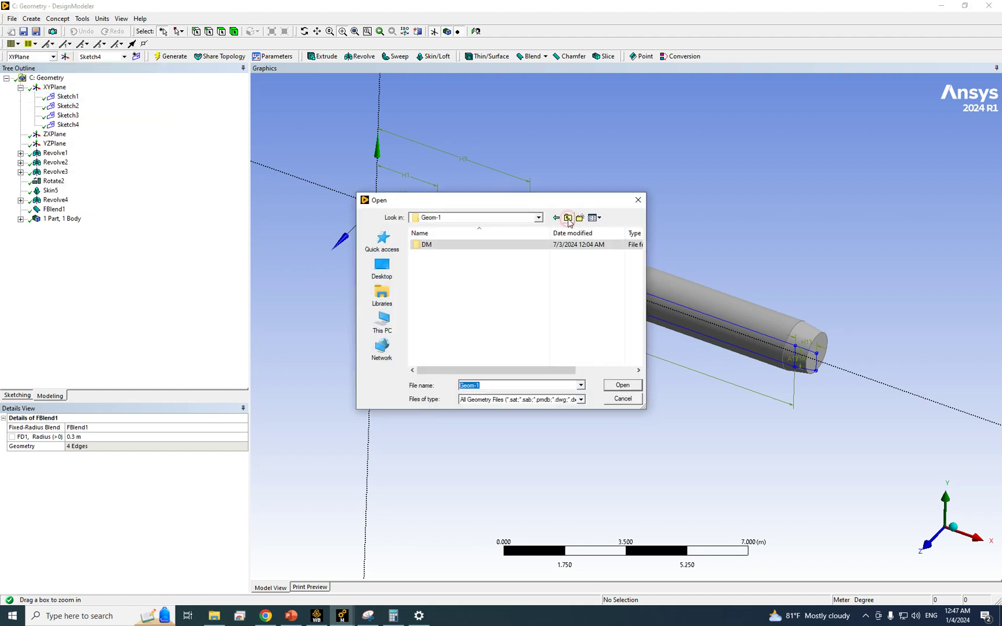
click(568, 219)
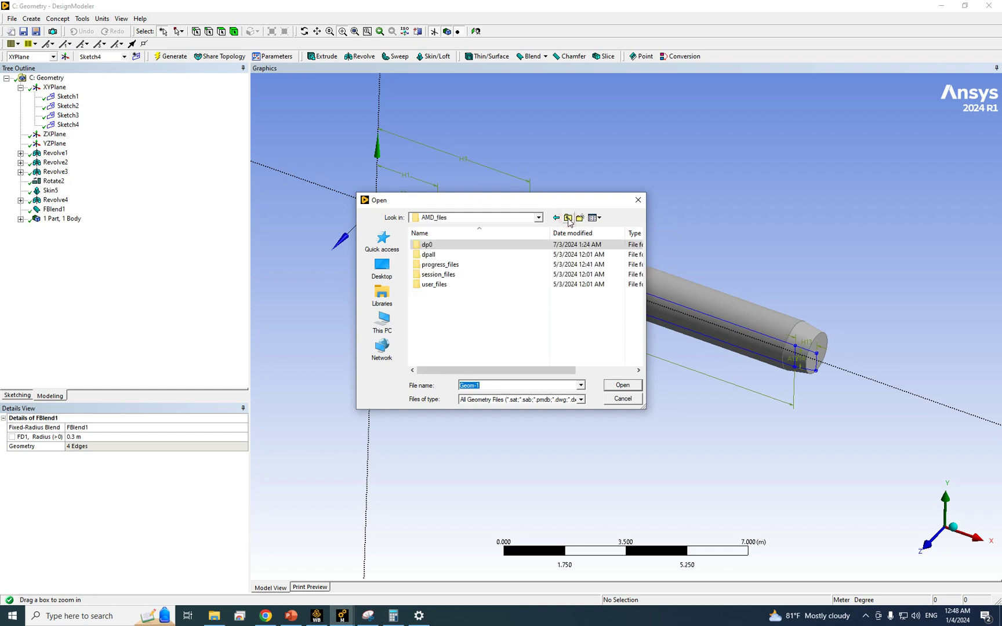
click(568, 219)
scroll(505, 264, down, 2)
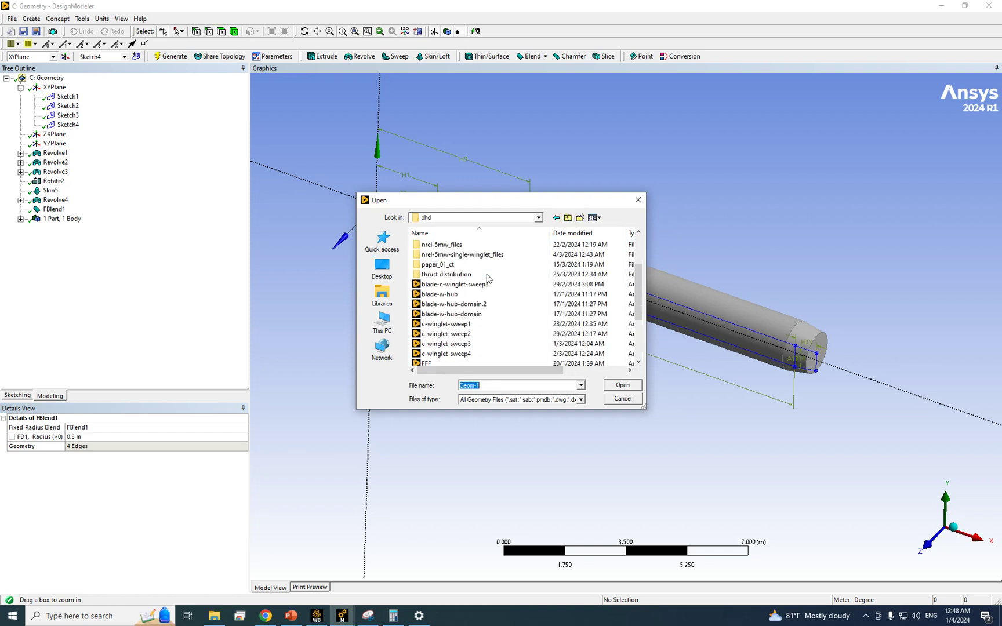
scroll(512, 271, up, 2)
click(568, 218)
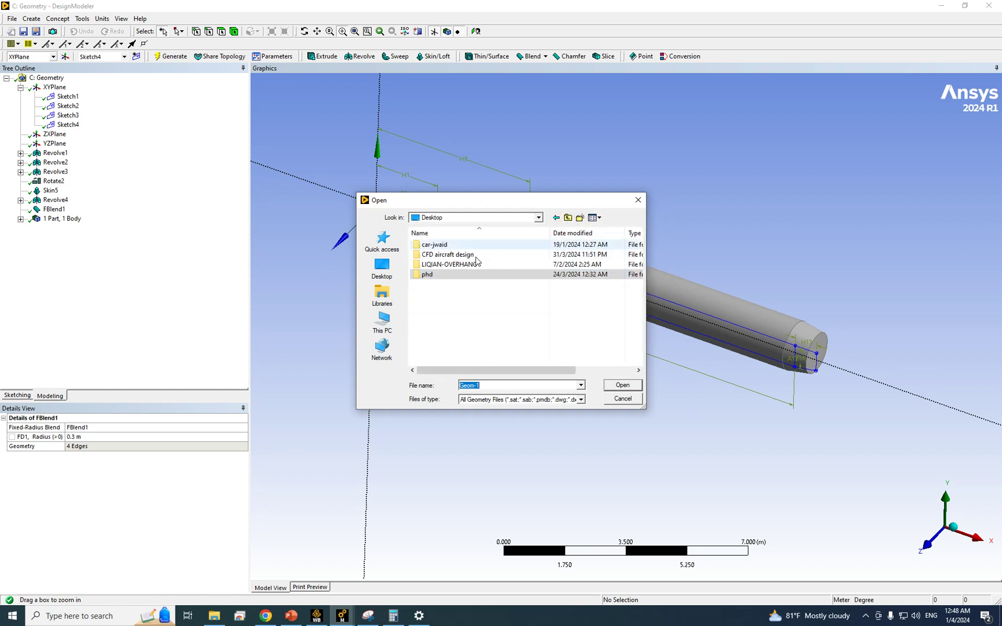
double_click(464, 257)
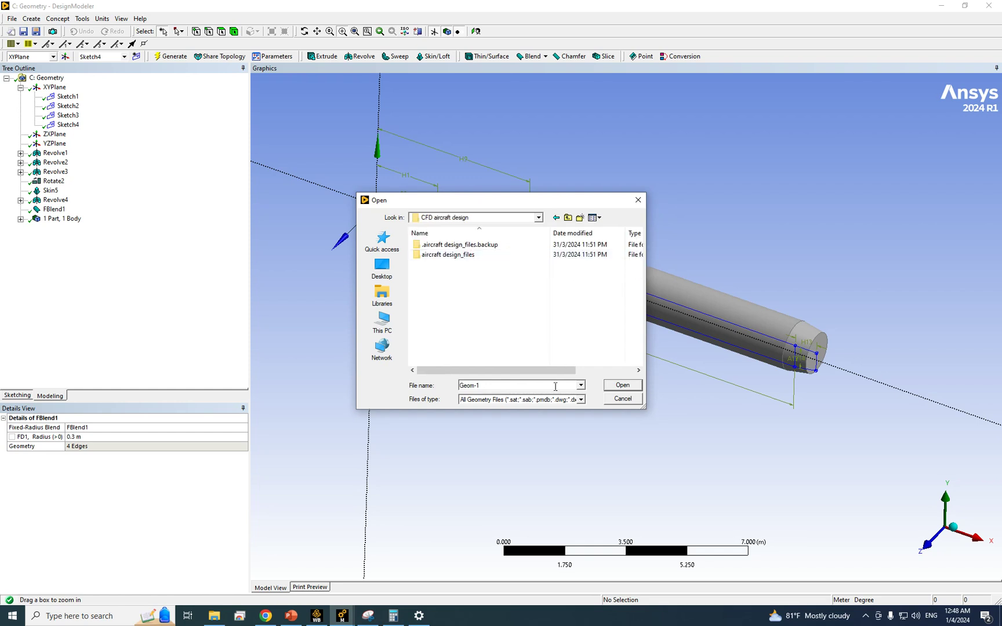
Show all file types, import the delta-wing file and generate the import.
click(532, 400)
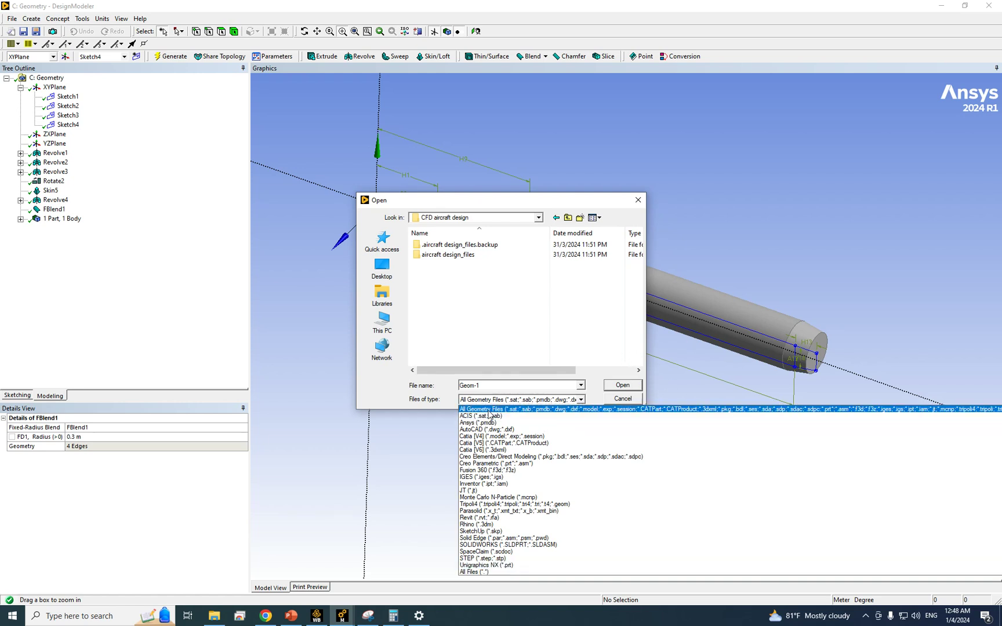
click(479, 573)
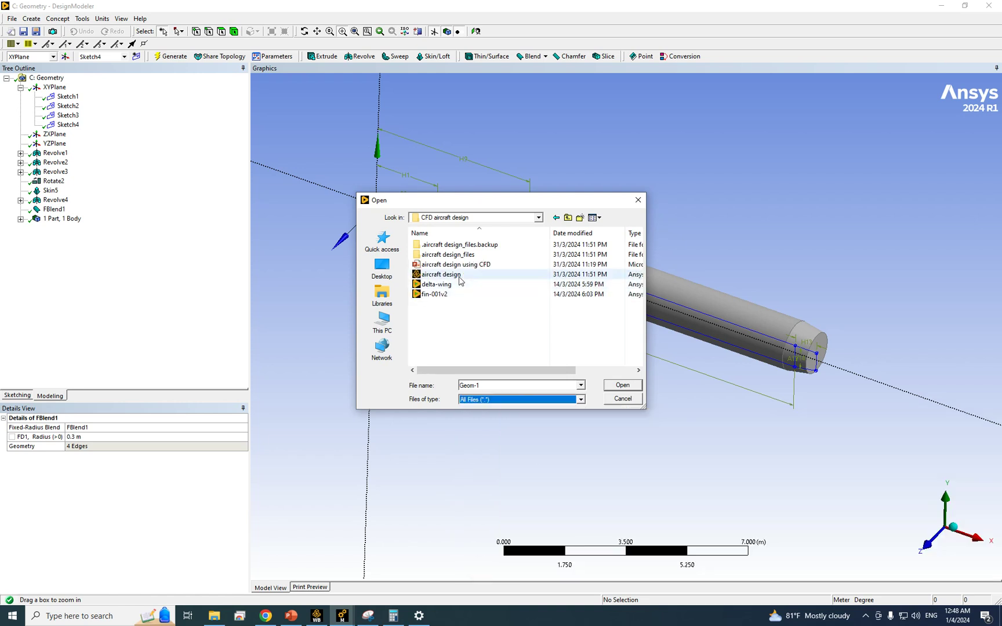
click(446, 285)
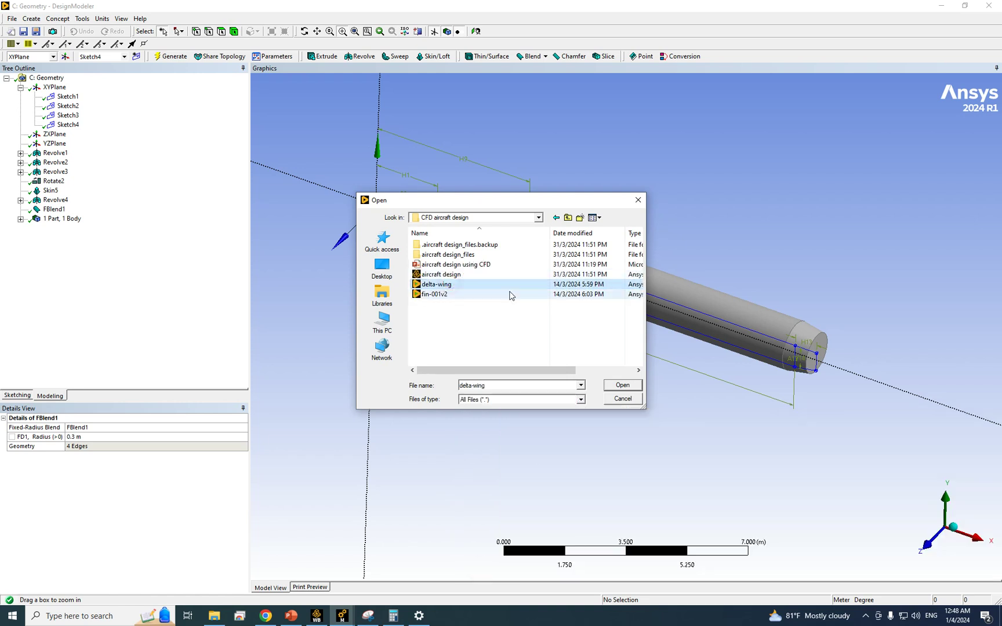
click(622, 386)
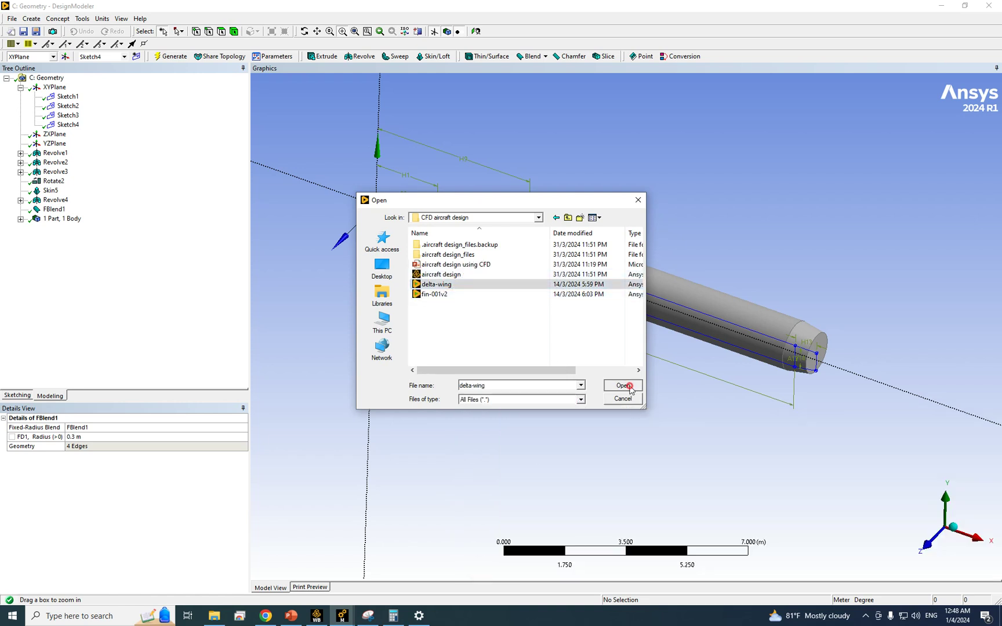
click(165, 56)
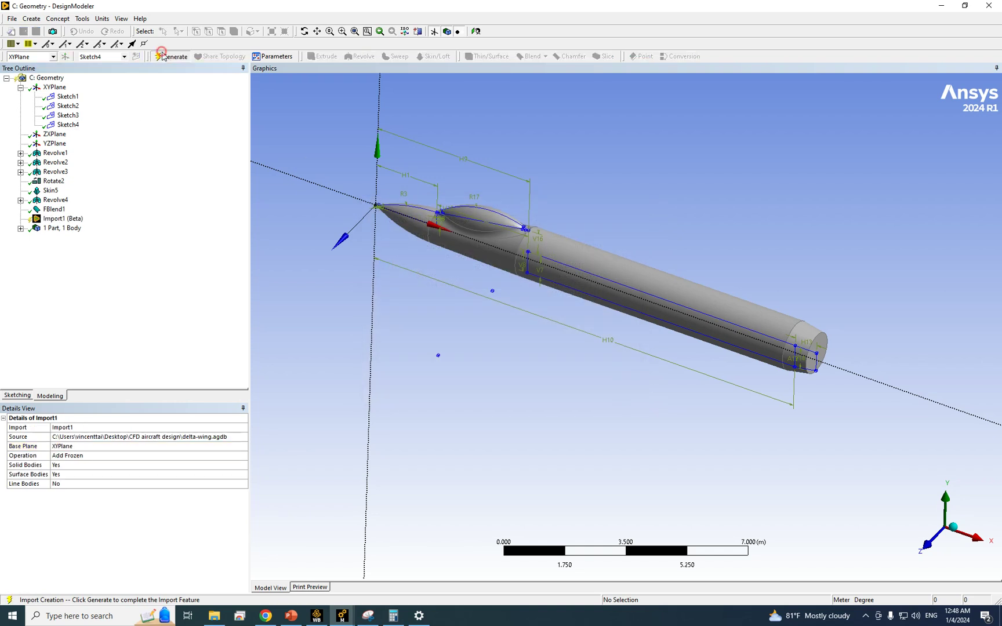
Select the imported delta wing's solid body and inspect how it sits on the fuselage.
middle_drag(485, 341, 479, 399)
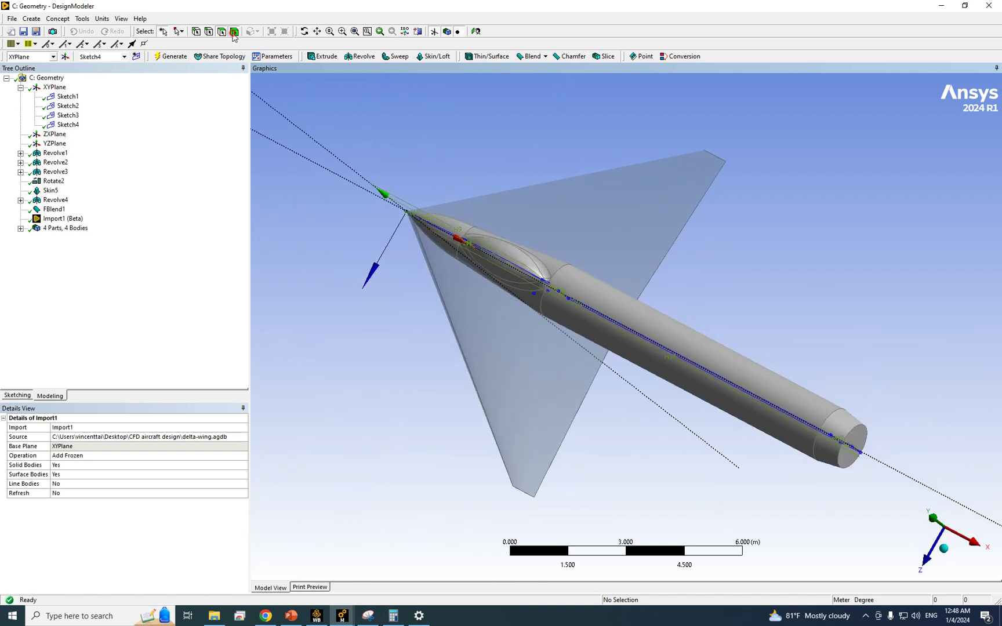
click(543, 393)
middle_drag(420, 349, 626, 410)
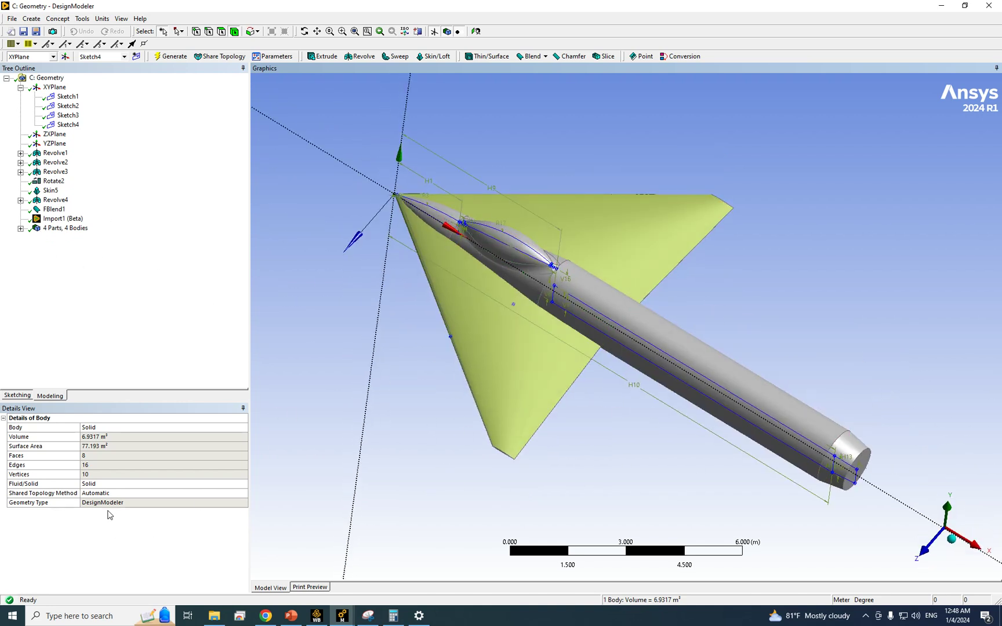
click(29, 20)
mouse_move(11, 21)
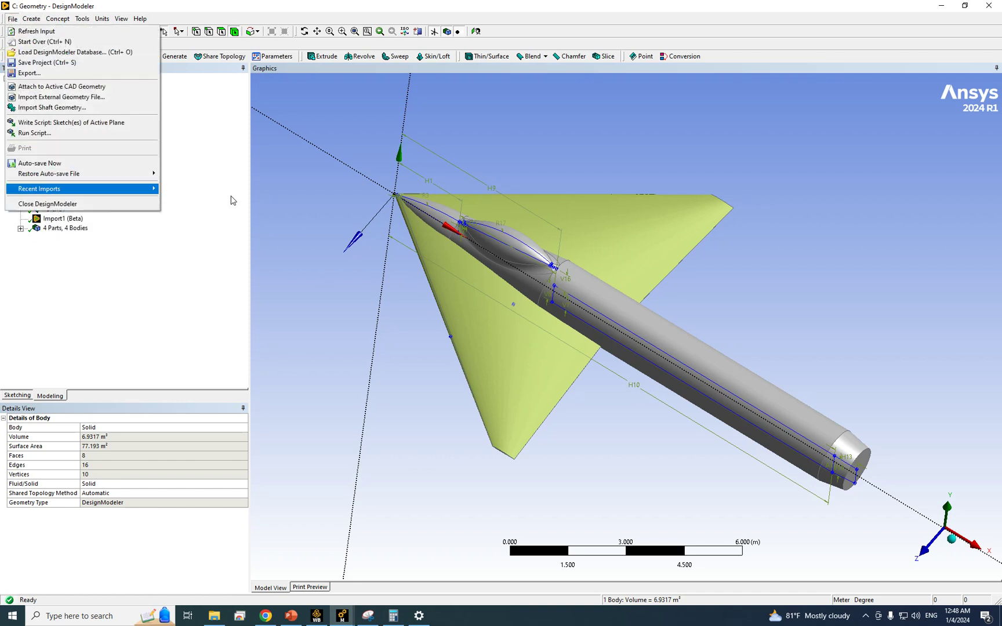
click(302, 202)
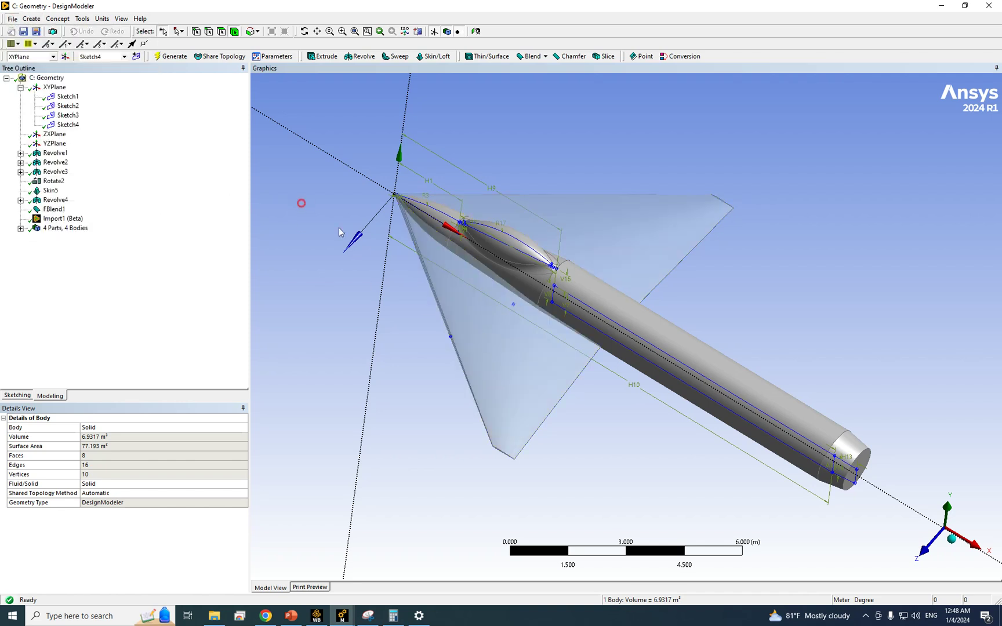
click(12, 19)
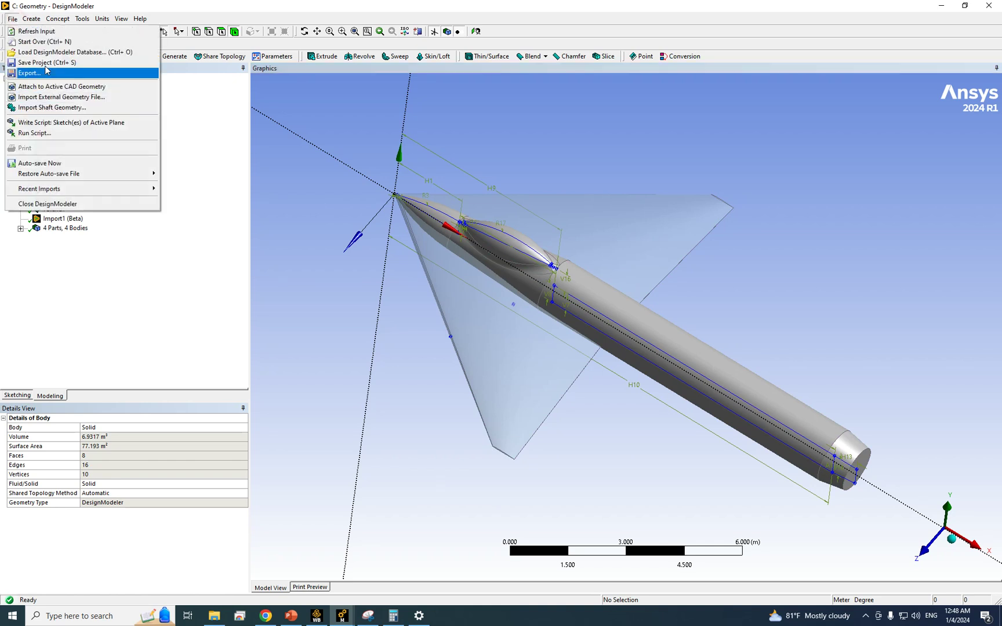
click(292, 190)
Review the details of the delta-wing import feature.
click(69, 222)
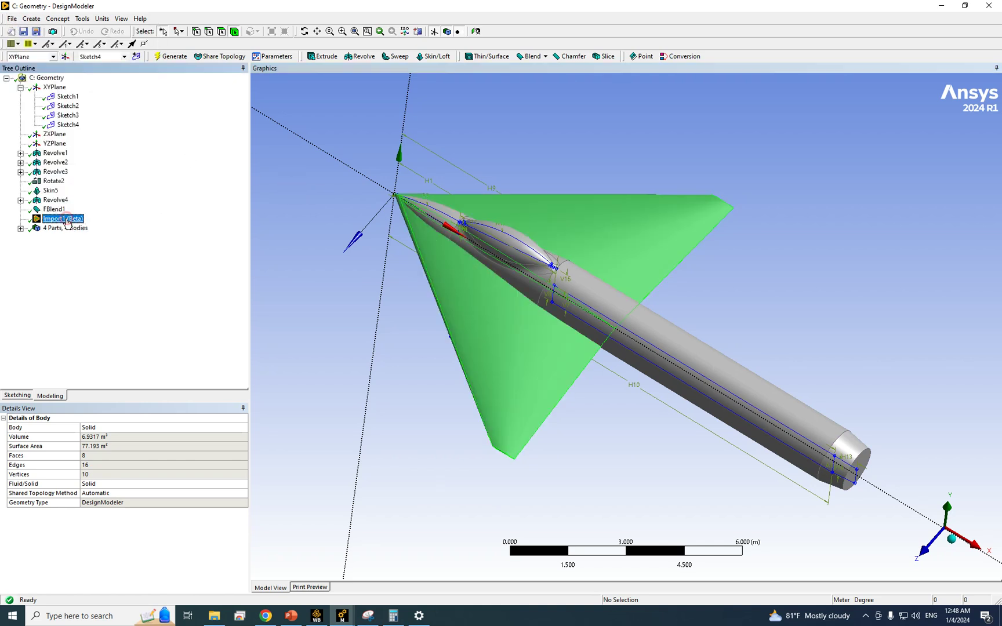
right_click(74, 224)
click(295, 180)
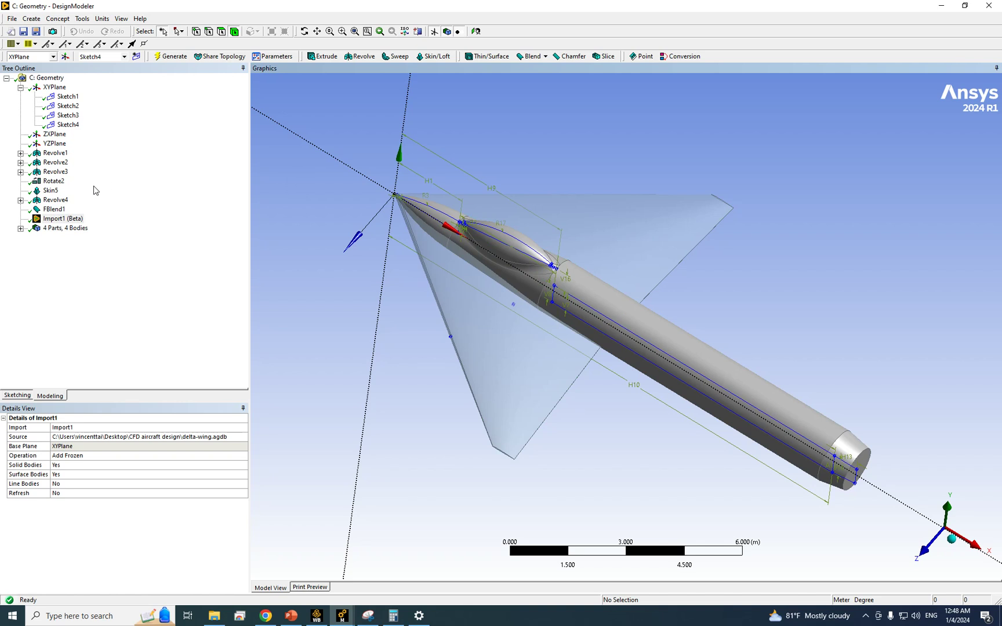
Scale the delta wing body uniformly by a factor of 1.2 about the world origin and generate it.
click(32, 18)
mouse_move(75, 169)
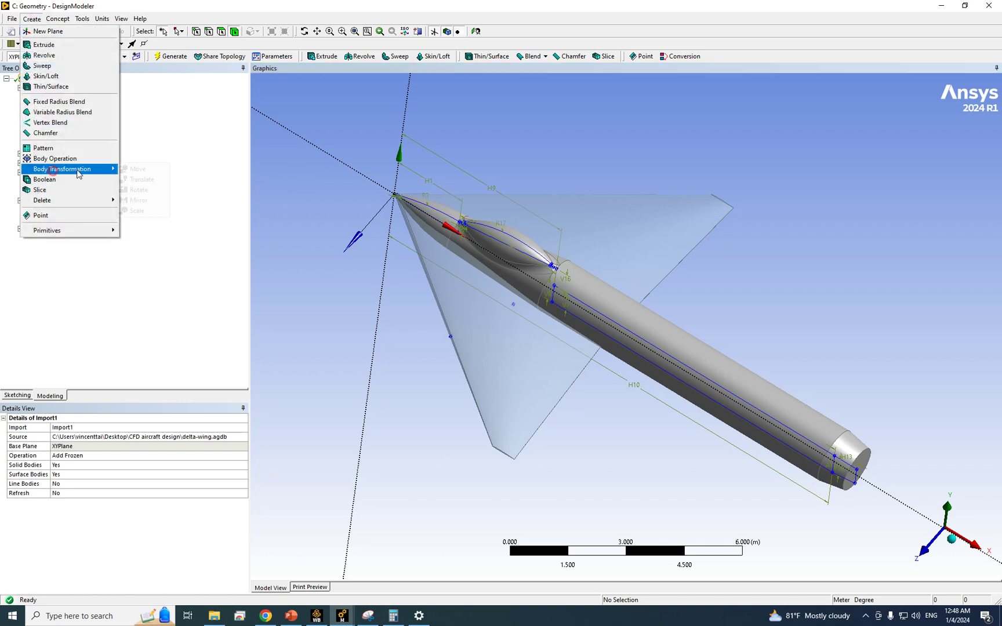
click(137, 211)
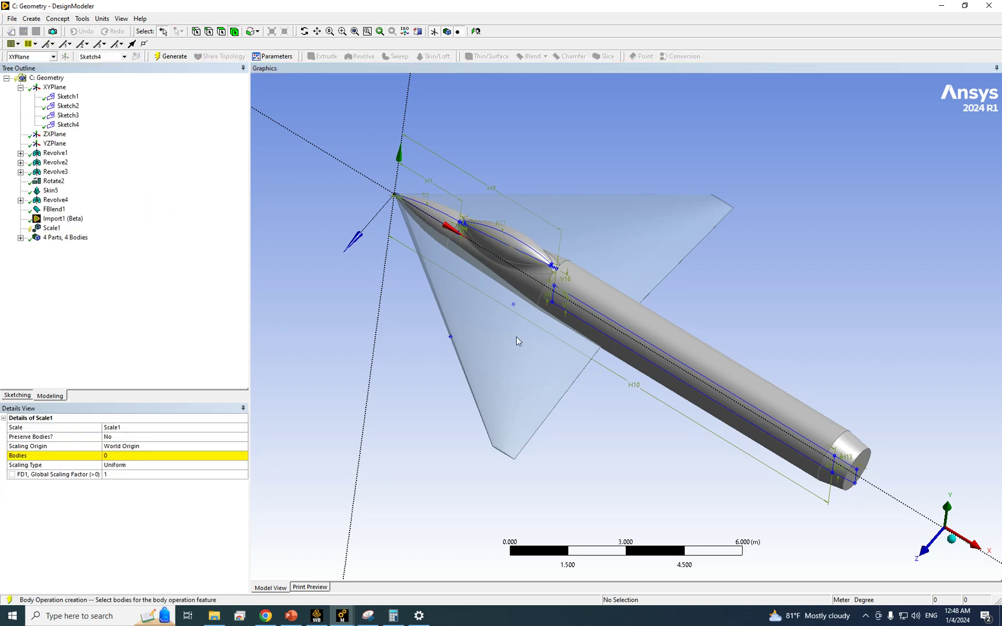
click(488, 352)
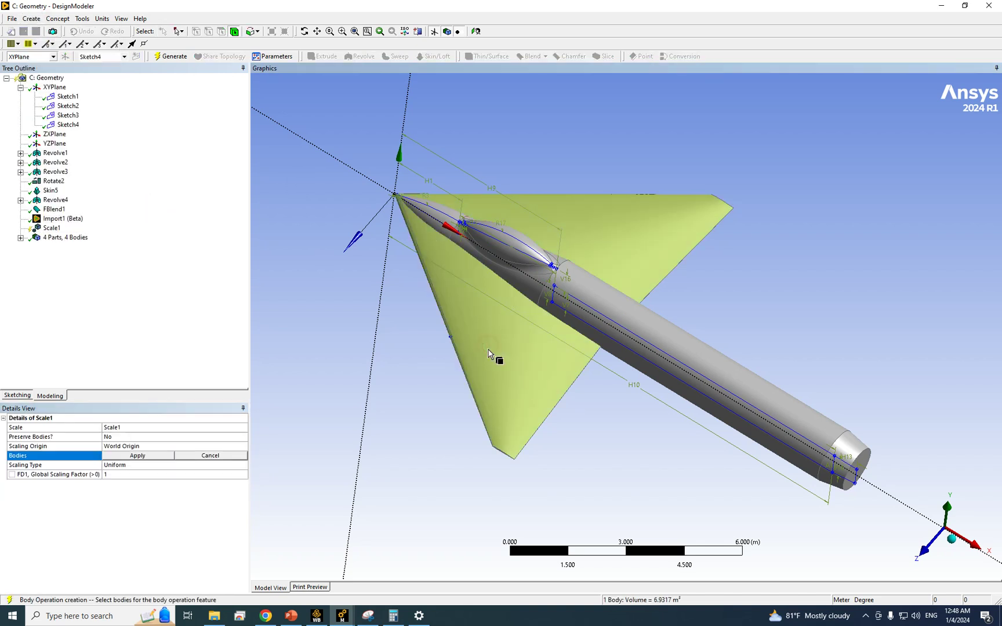
click(119, 457)
click(116, 476)
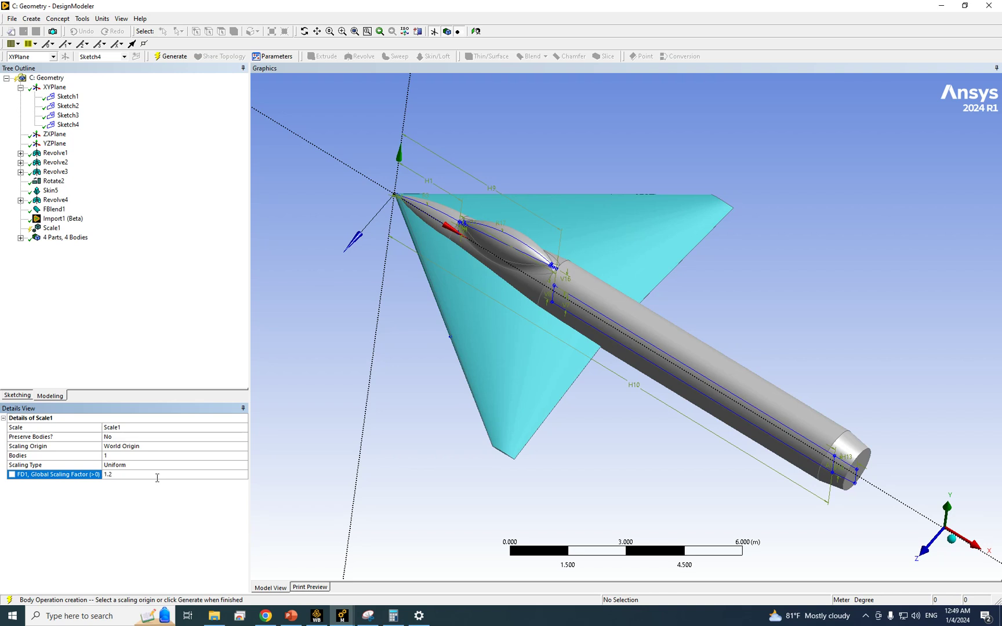
click(184, 56)
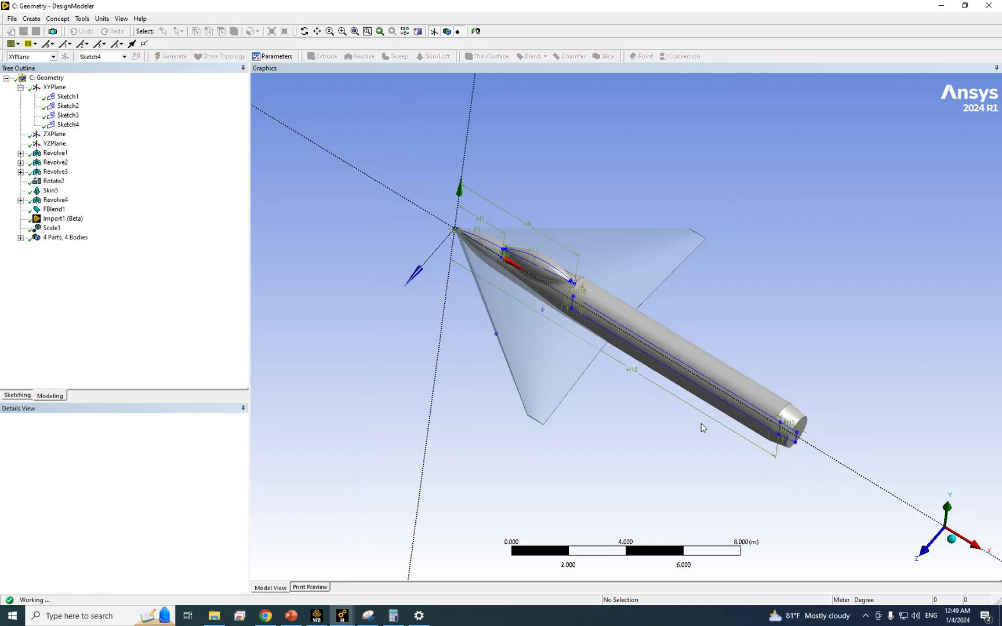
Start a Rotate body transformation on the delta wing, using the XYPlane normal as the rotation axis.
middle_drag(595, 380, 799, 364)
click(979, 532)
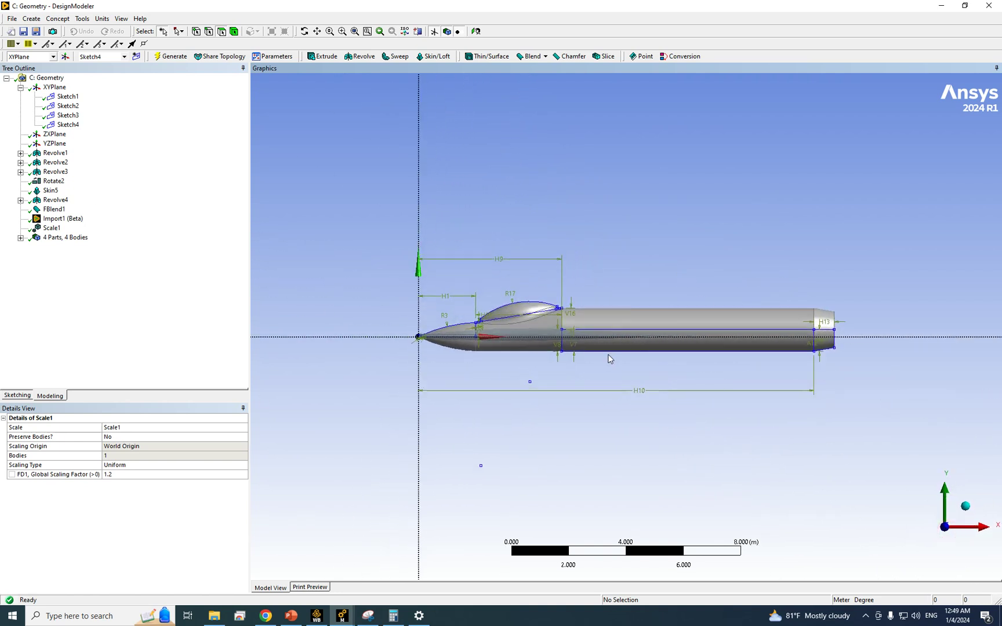
middle_drag(572, 339, 561, 337)
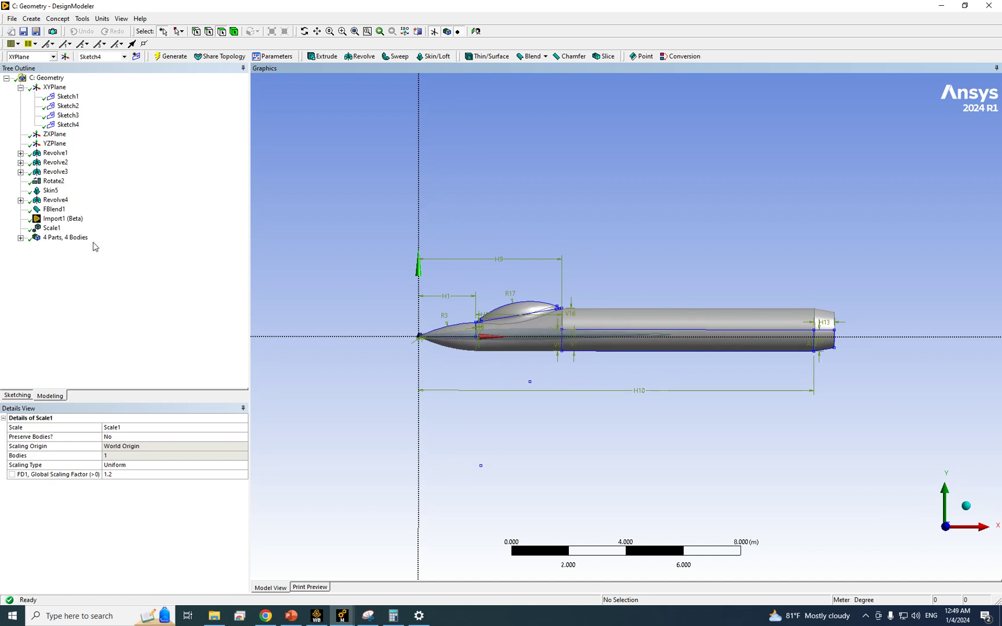
click(38, 19)
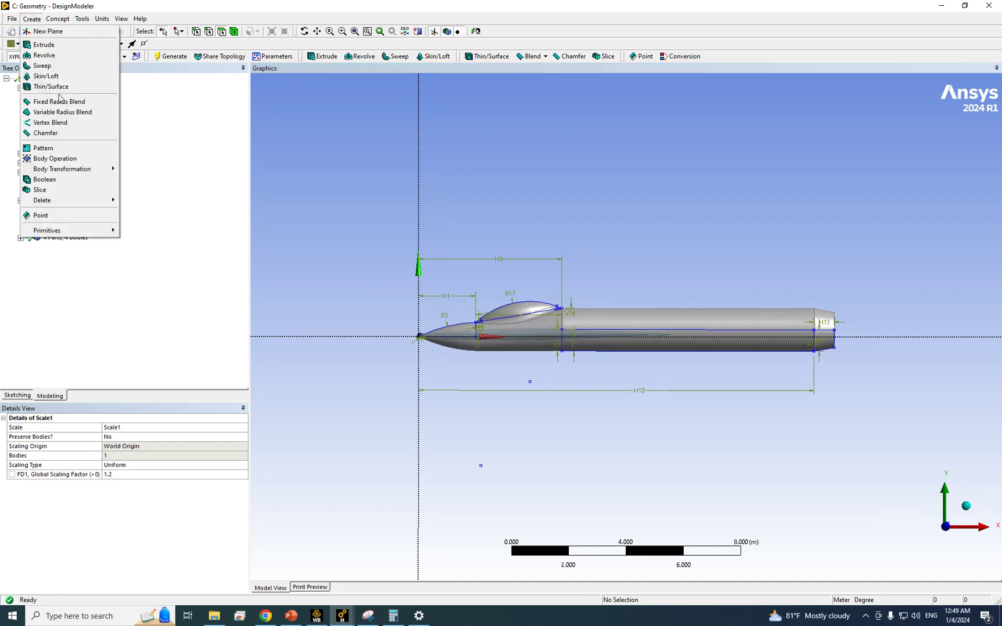
mouse_move(93, 169)
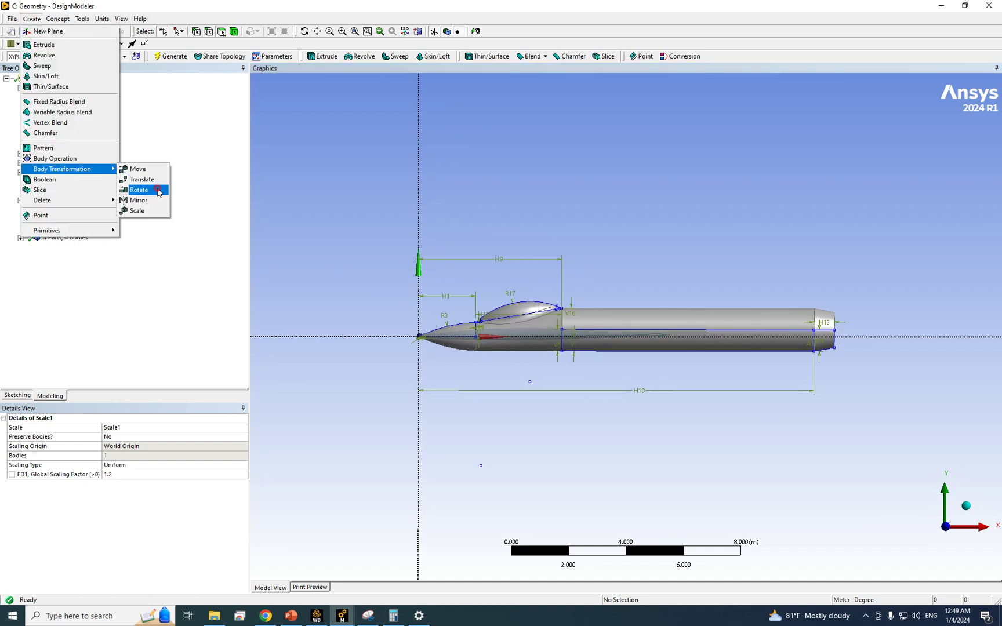
click(158, 190)
click(505, 341)
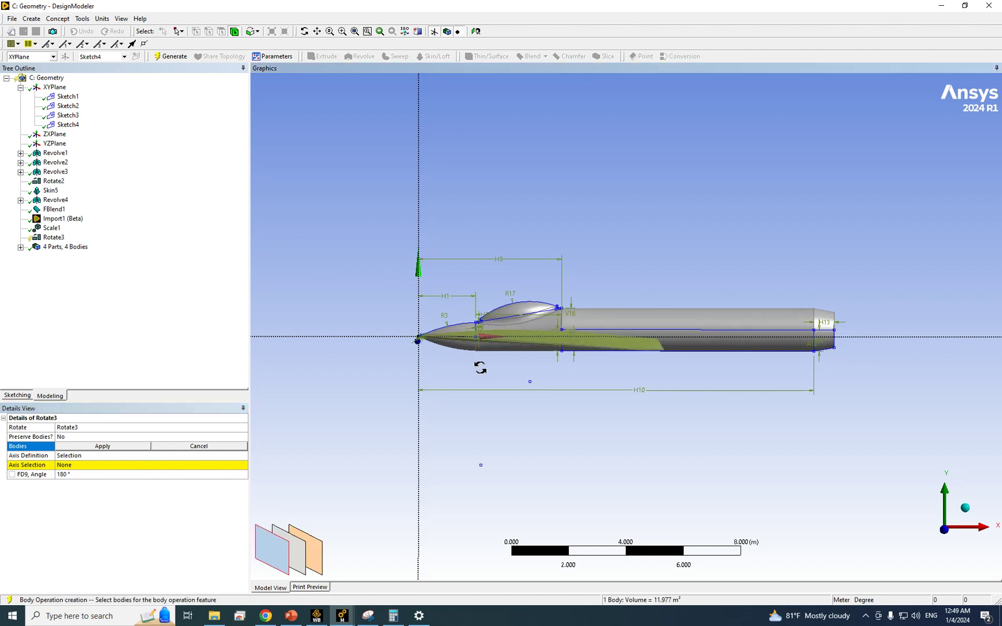
click(102, 446)
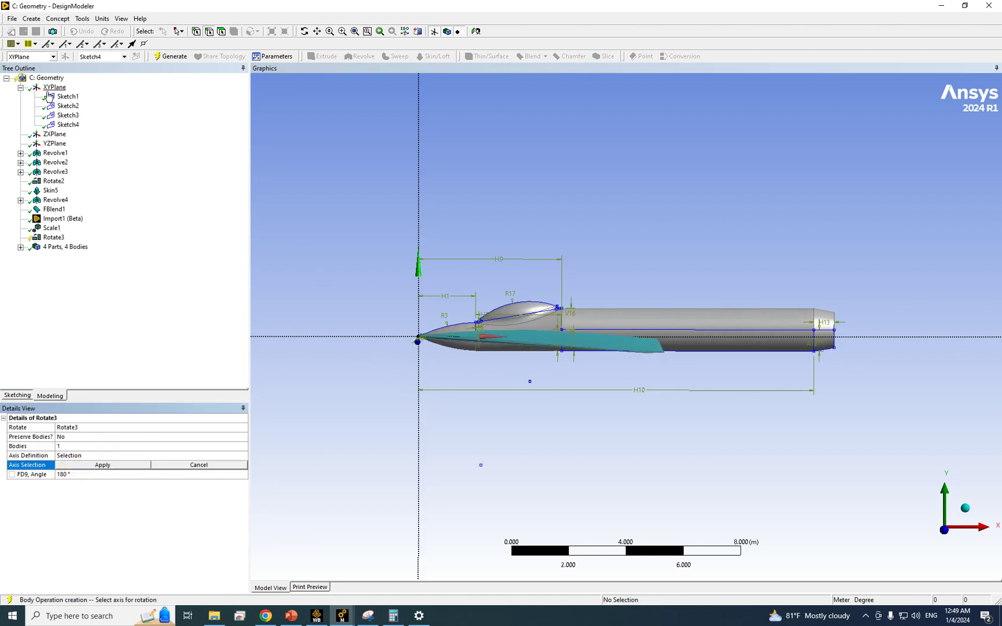
click(52, 88)
middle_drag(331, 290, 255, 325)
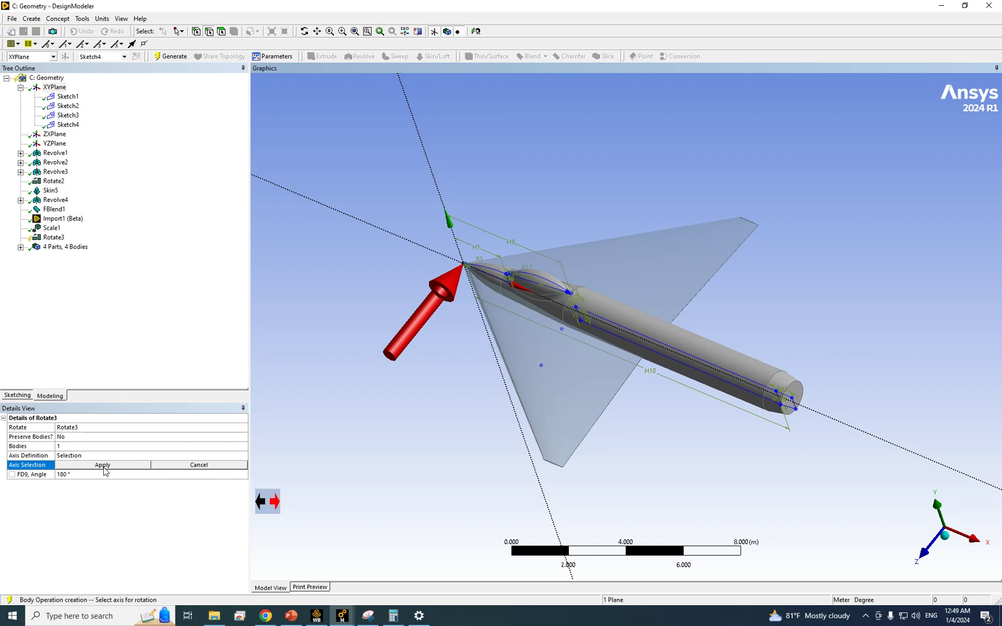
click(94, 467)
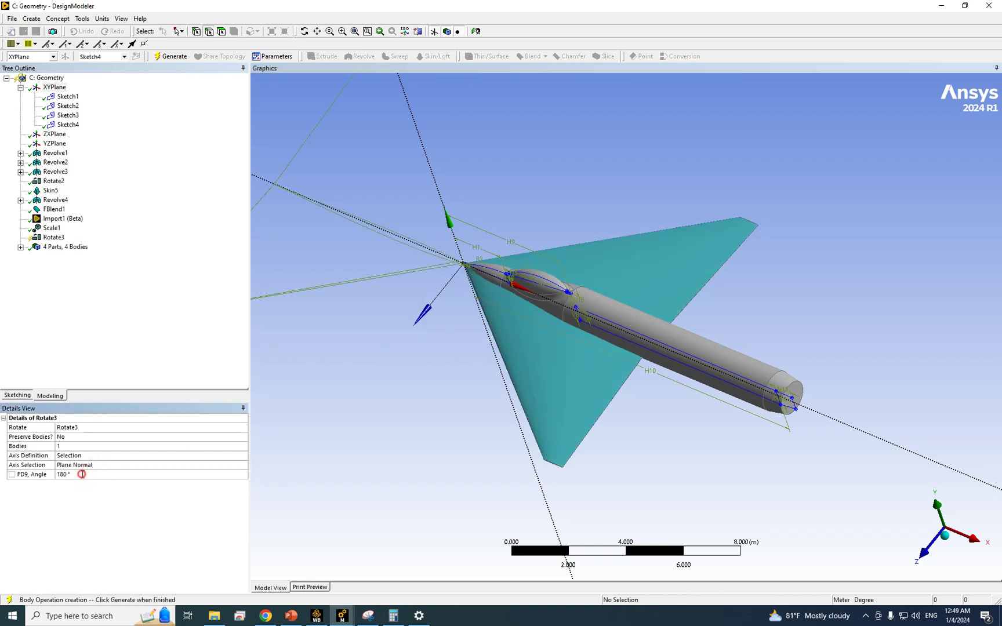
Set the wing's rotation angle to 0.5° and check the rotation preview from the side, close up.
click(82, 474)
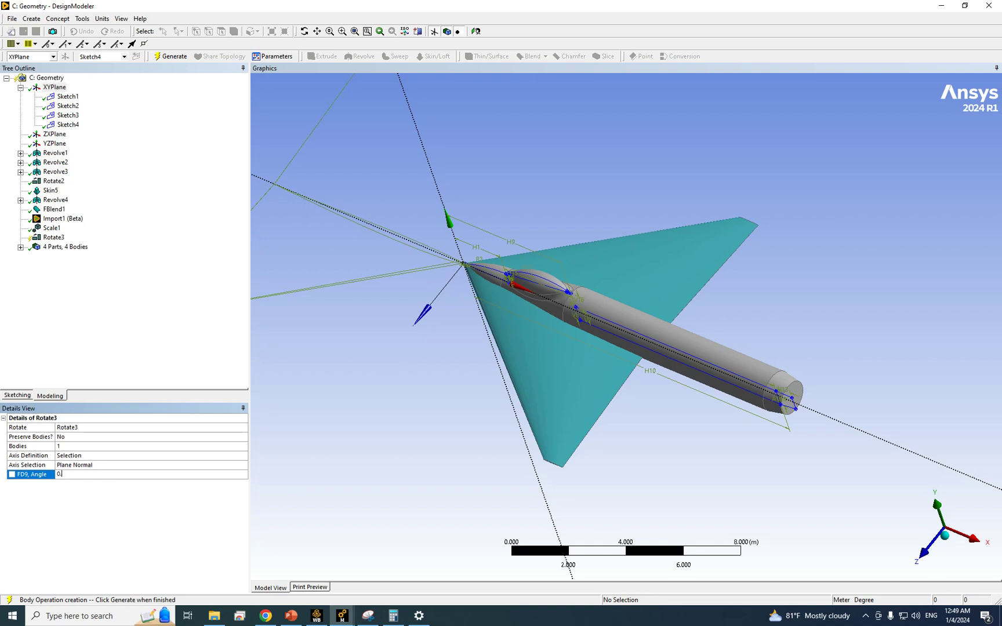
key(Return)
middle_drag(655, 440, 720, 352)
click(940, 531)
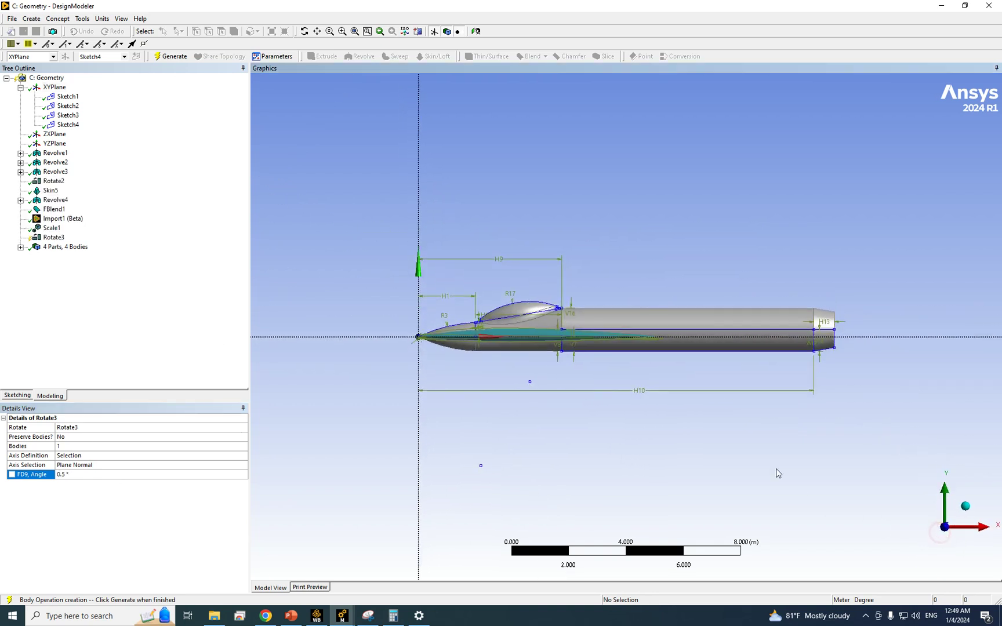
scroll(591, 369, up, 5)
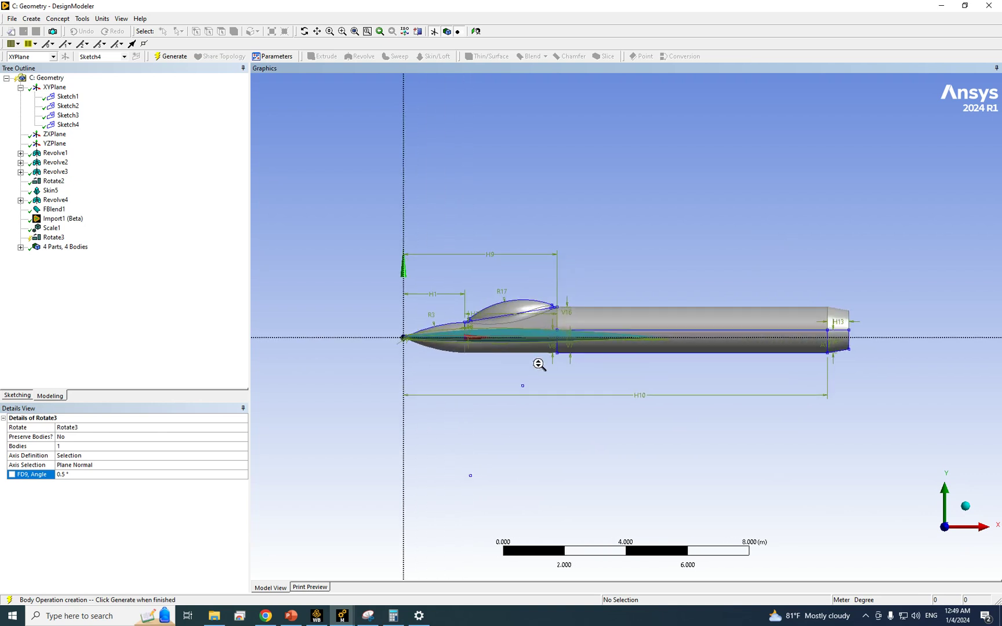
mouse_move(546, 382)
middle_down()
mouse_move(553, 373)
mouse_move(552, 381)
middle_up()
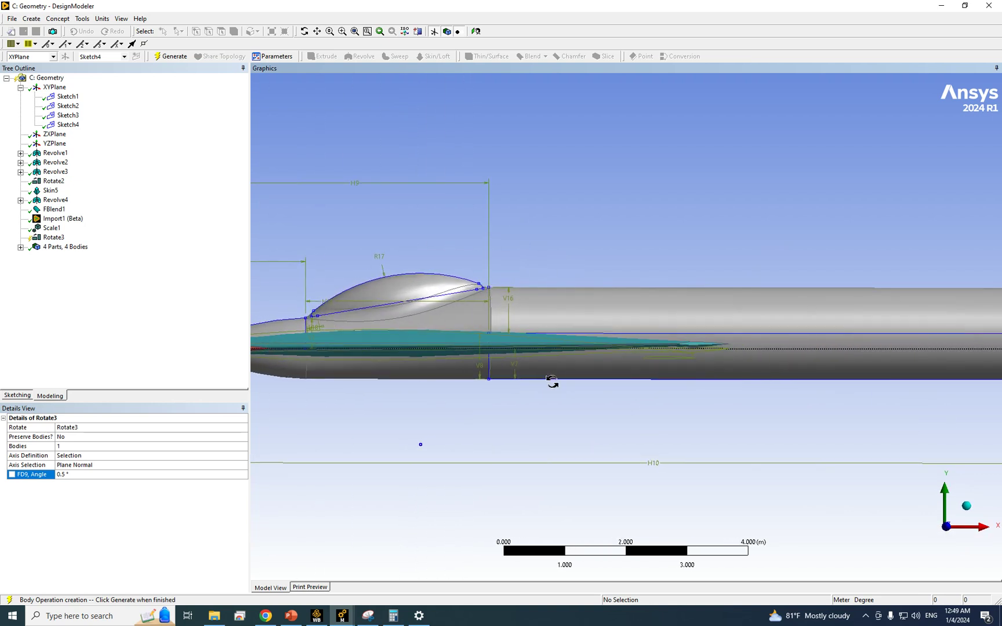
Try a rotation angle of 45° to check in the preview which way the wing turns.
click(92, 473)
key(Return)
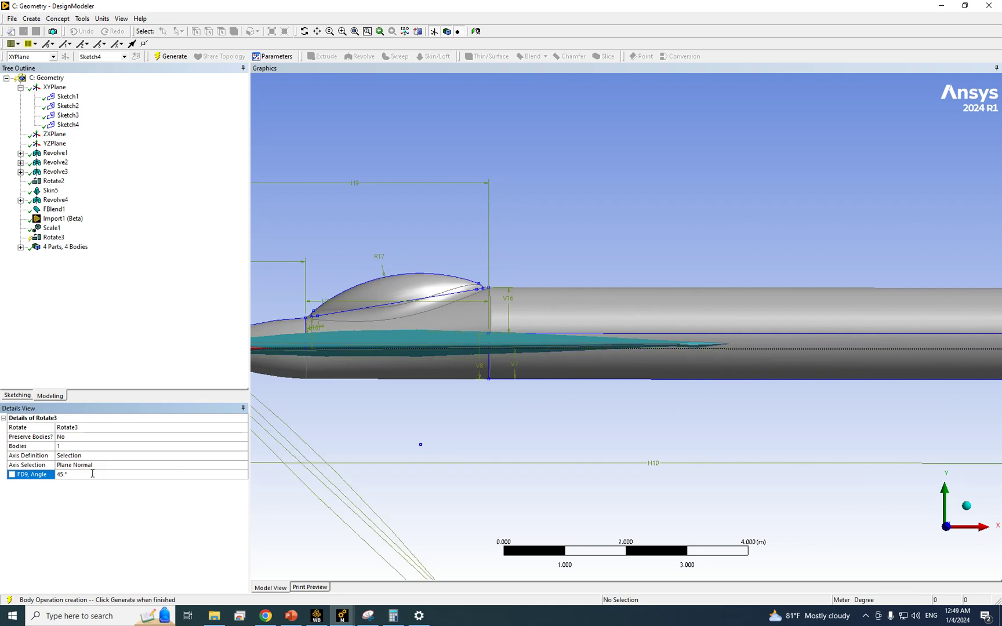
scroll(278, 326, down, 3)
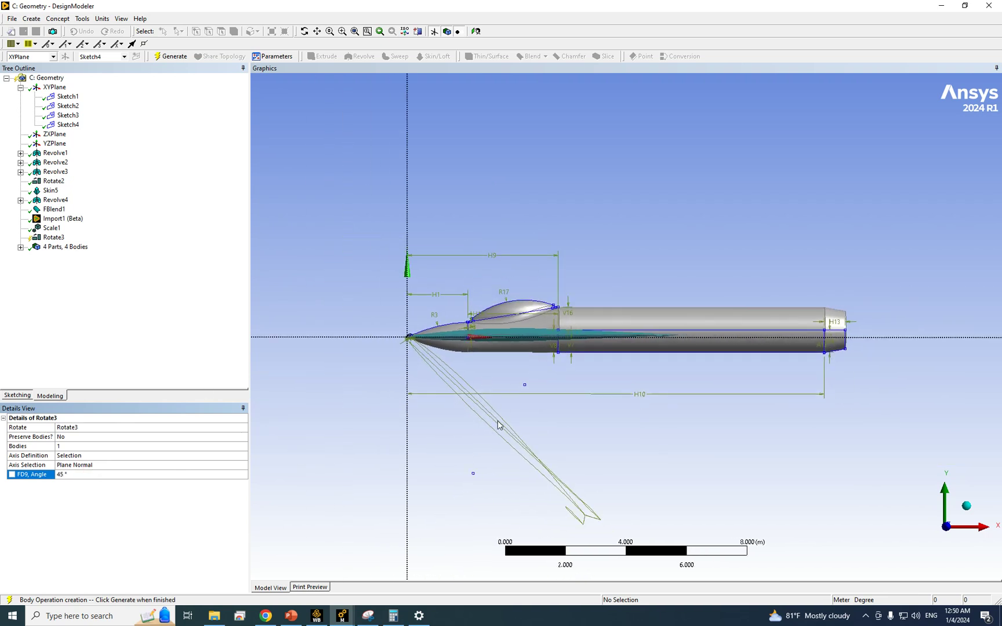
middle_drag(537, 469, 538, 445)
Set the wing's rotation angle back to 0.5° and generate the rotation.
click(84, 475)
text(0.5)
key(Return)
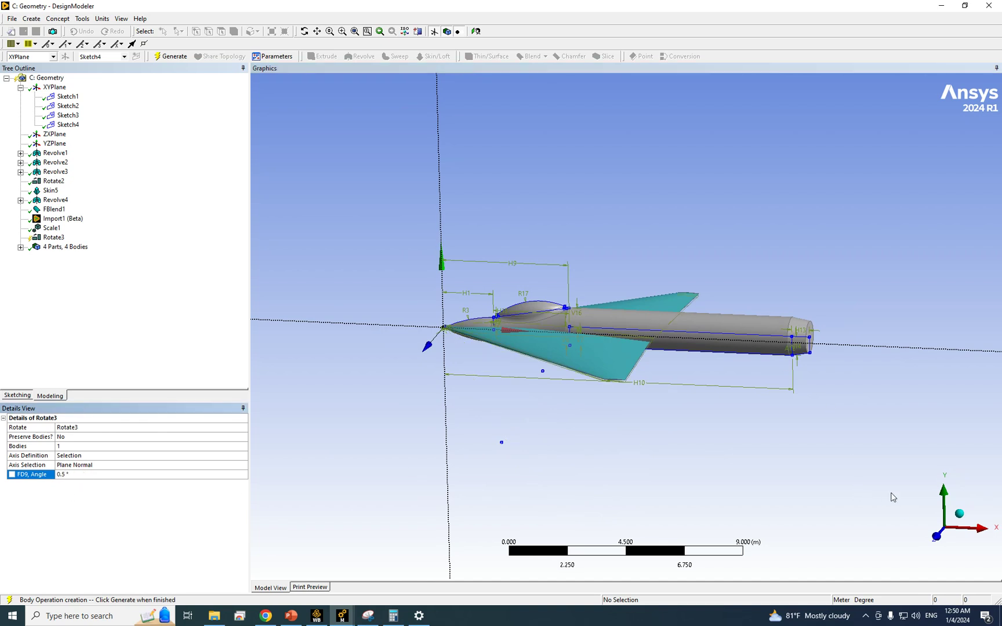
click(169, 56)
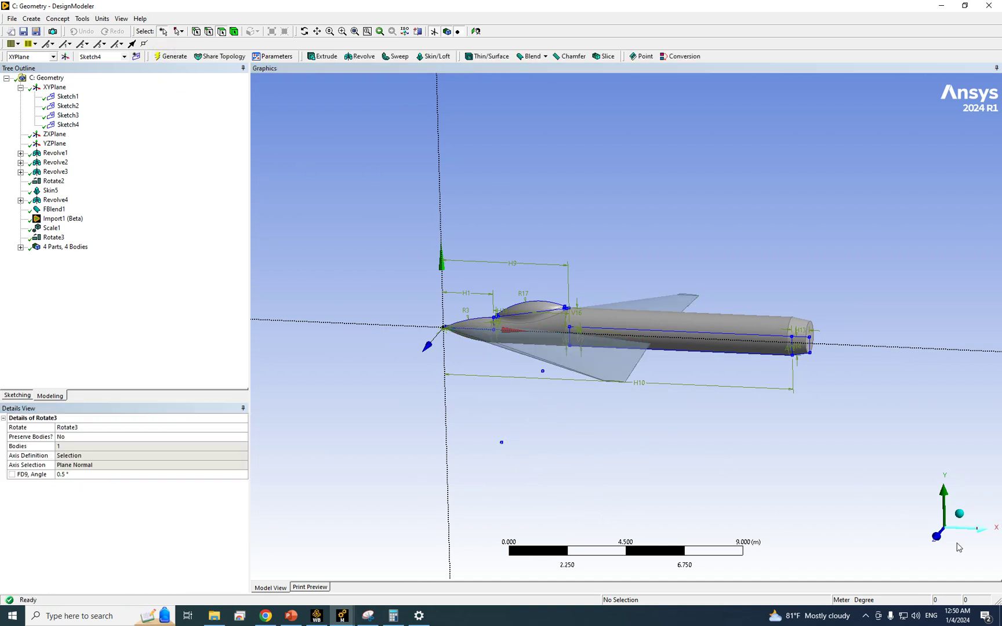
Start a Translate body transformation with the delta wing as the body to move.
click(939, 537)
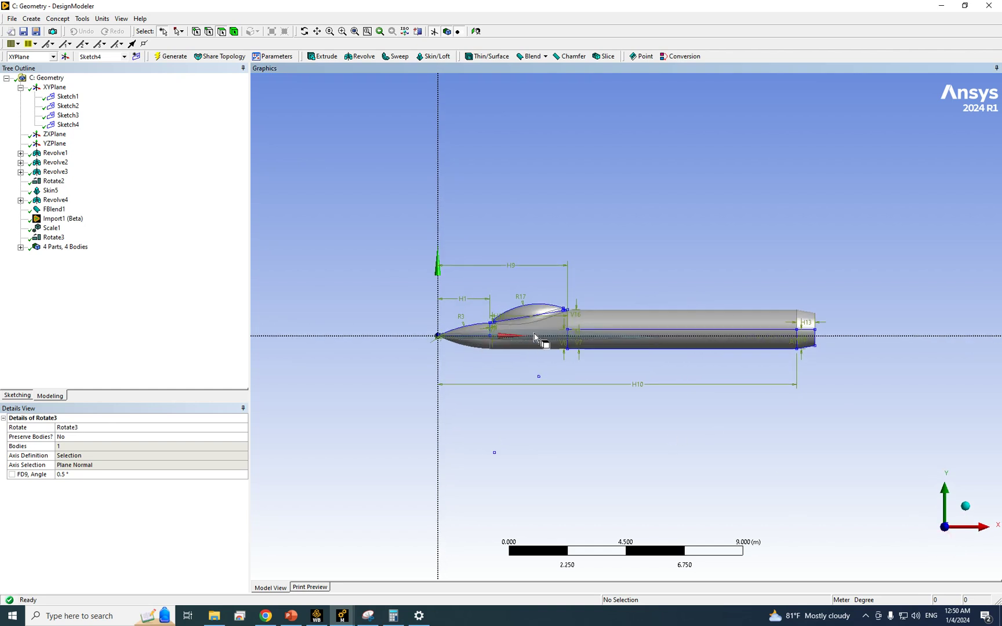
click(682, 341)
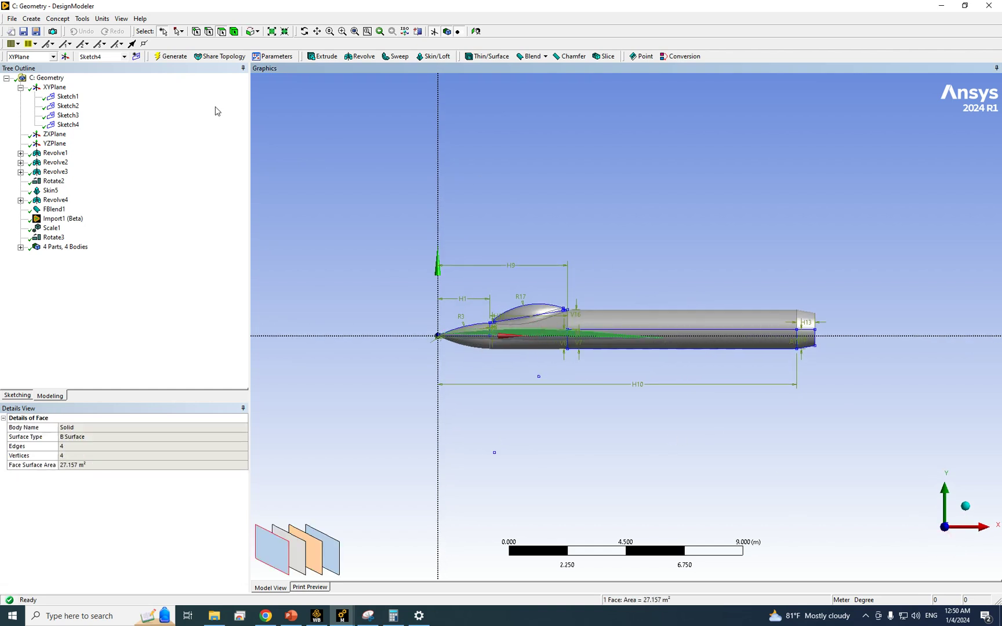
click(29, 19)
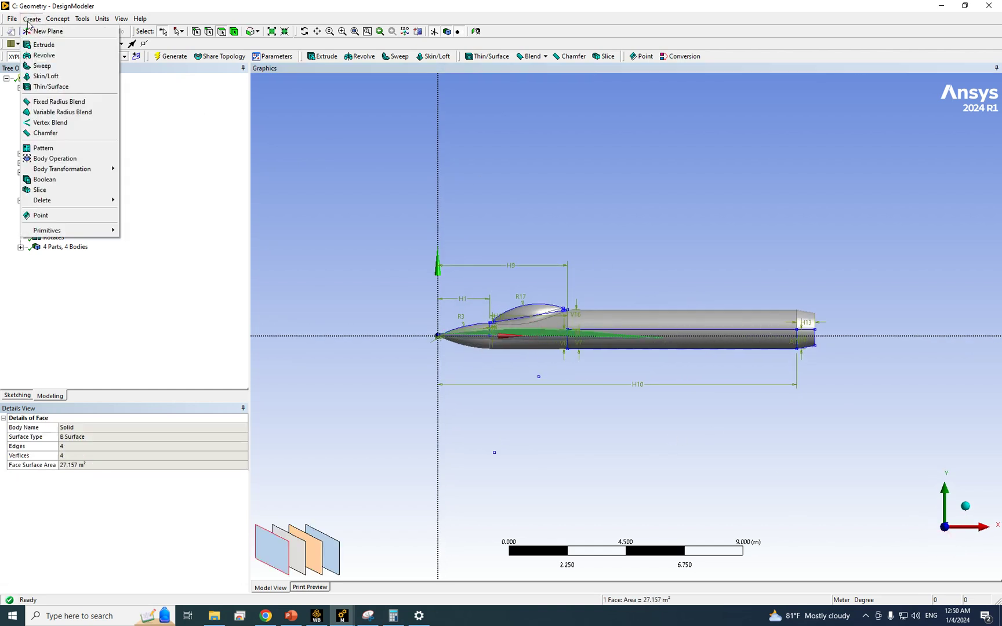
mouse_move(70, 169)
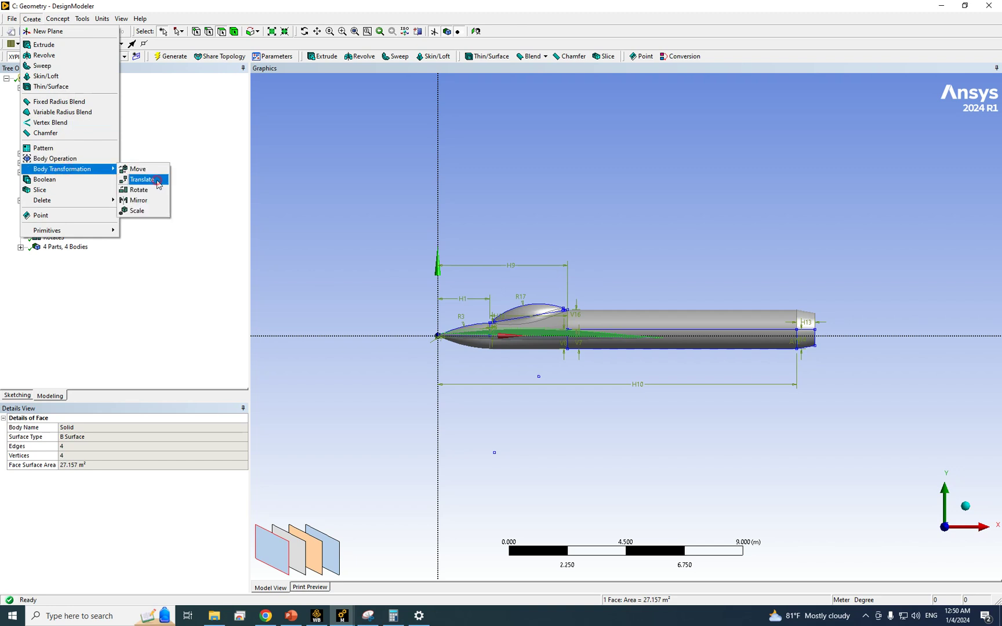
click(157, 180)
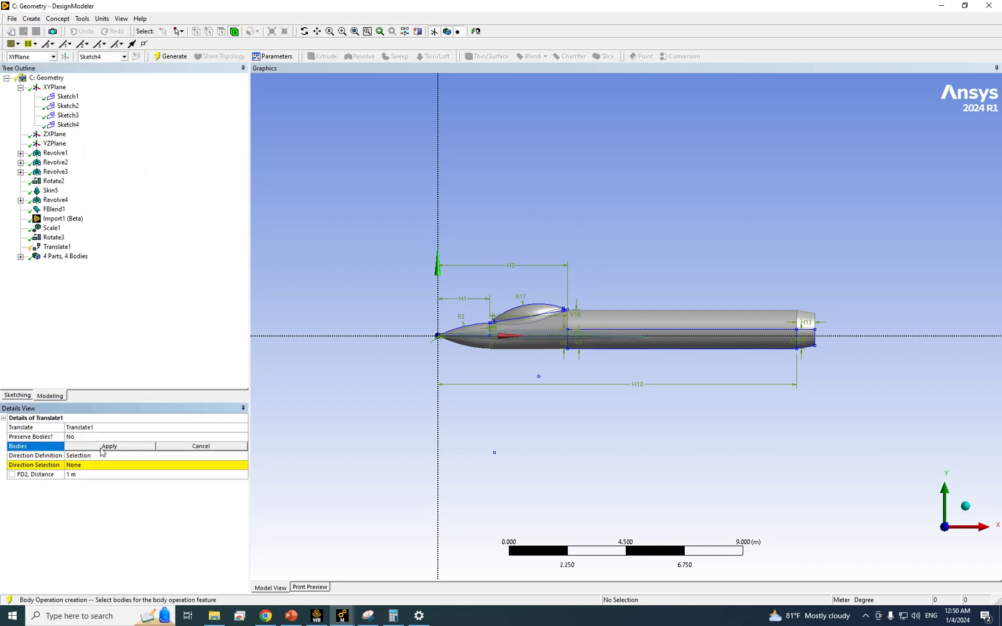
click(101, 447)
click(98, 448)
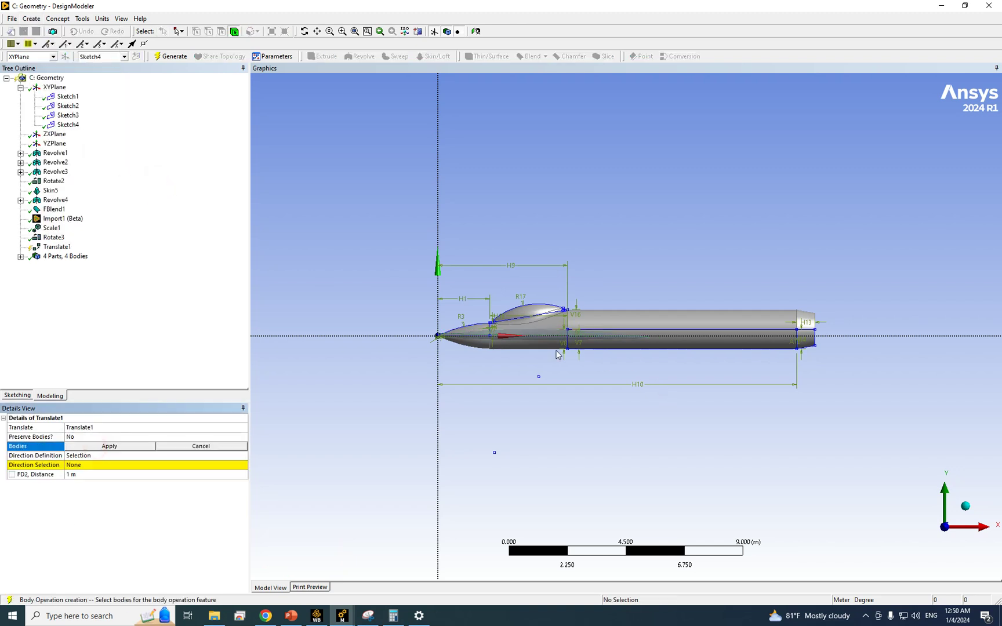
click(523, 341)
click(119, 448)
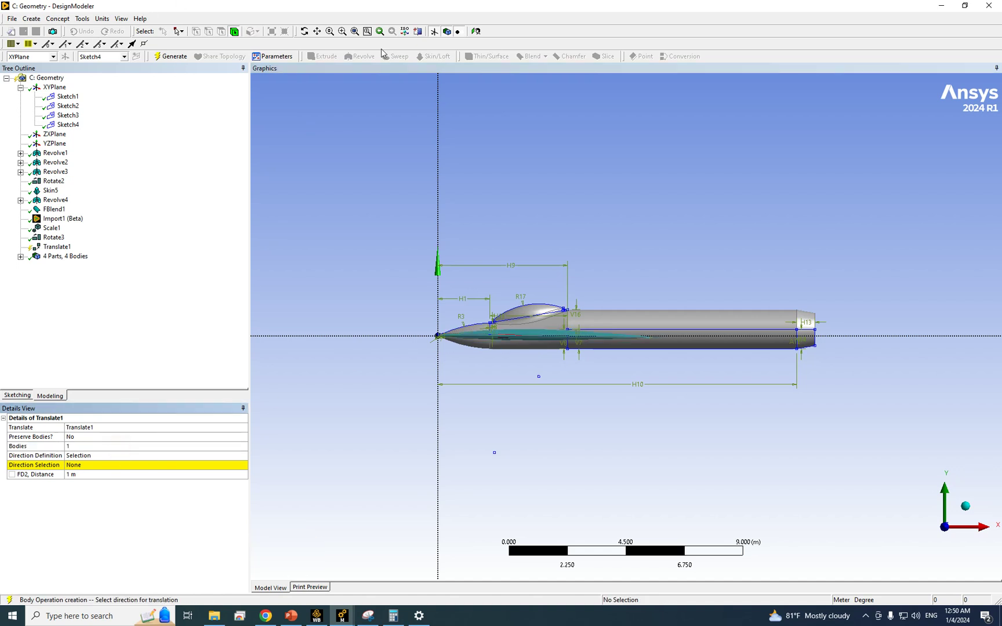
Set the vertical Y axis as the delta wing's translation direction with a distance of 0.3 m and generate the translation.
middle_drag(415, 183, 414, 212)
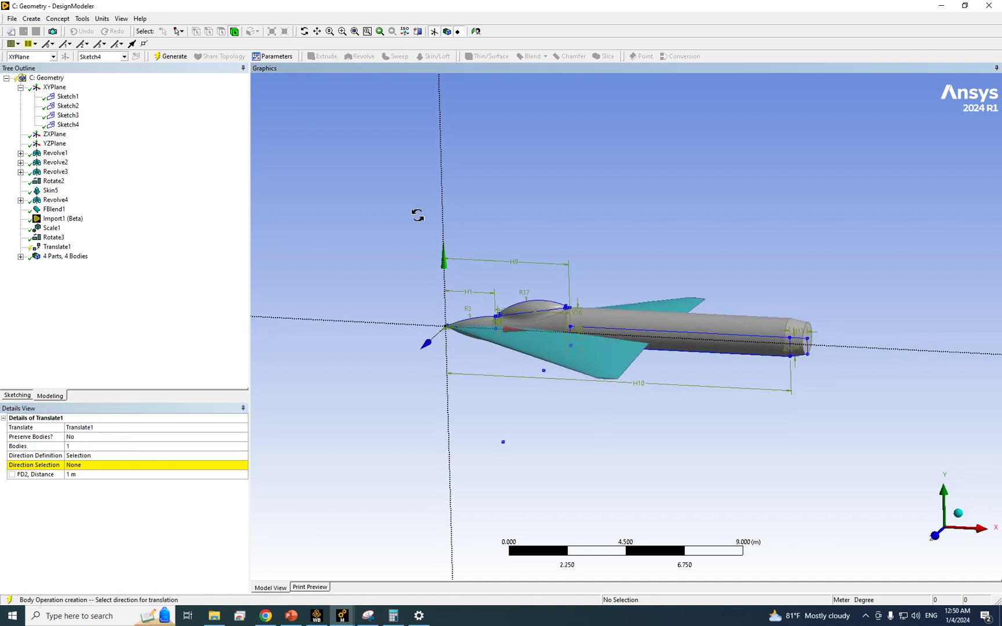
click(87, 466)
click(449, 364)
scroll(358, 394, down, 4)
scroll(433, 400, down, 4)
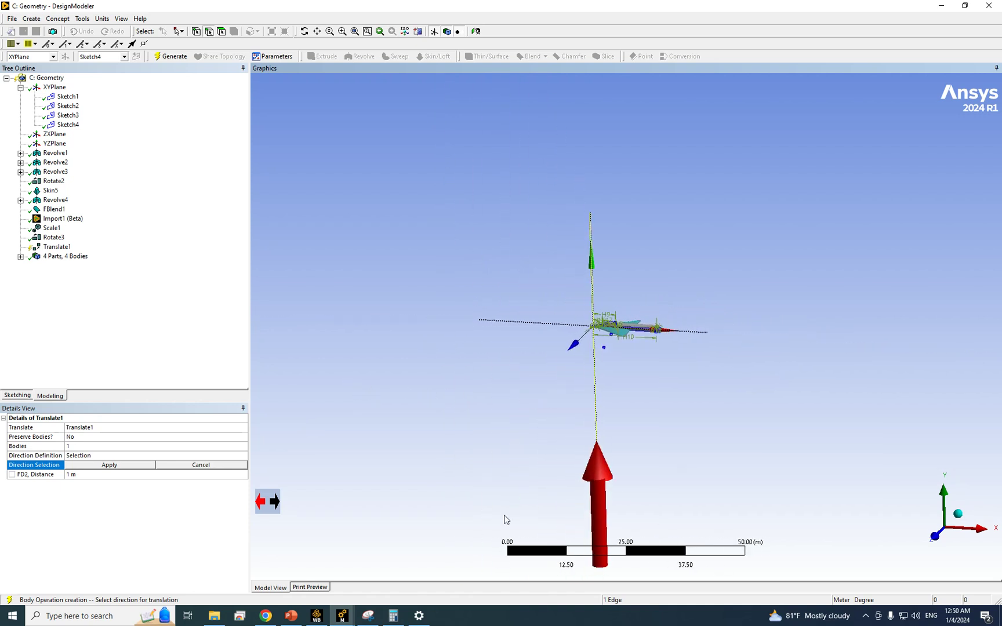
click(87, 466)
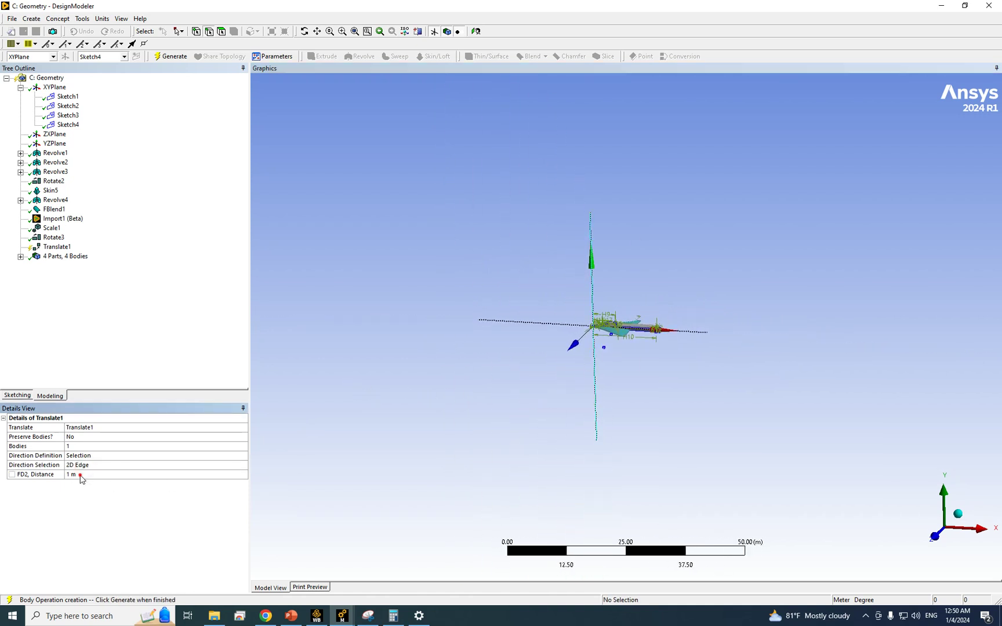
click(78, 474)
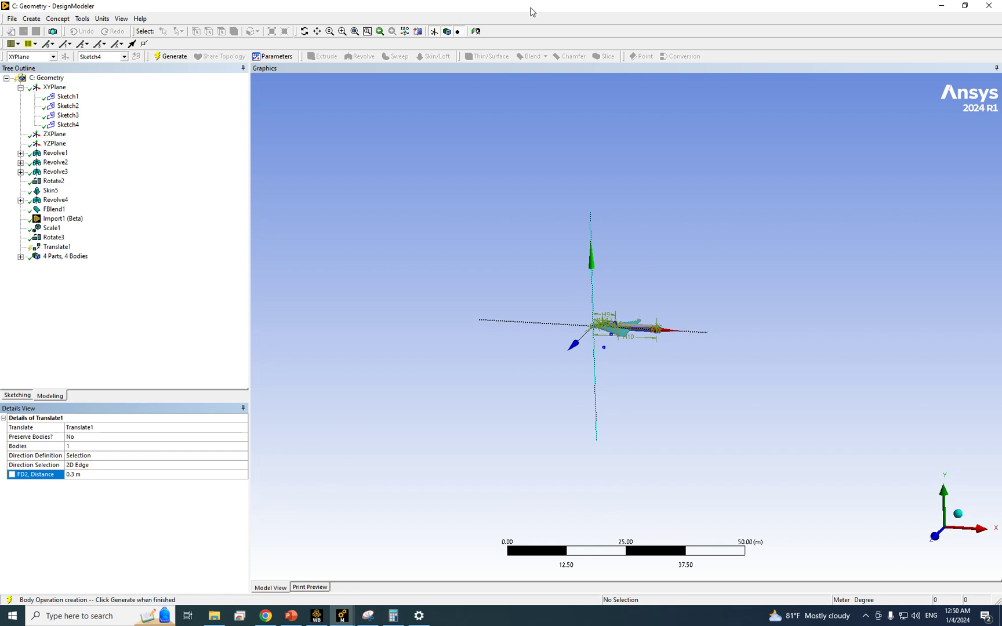
click(174, 57)
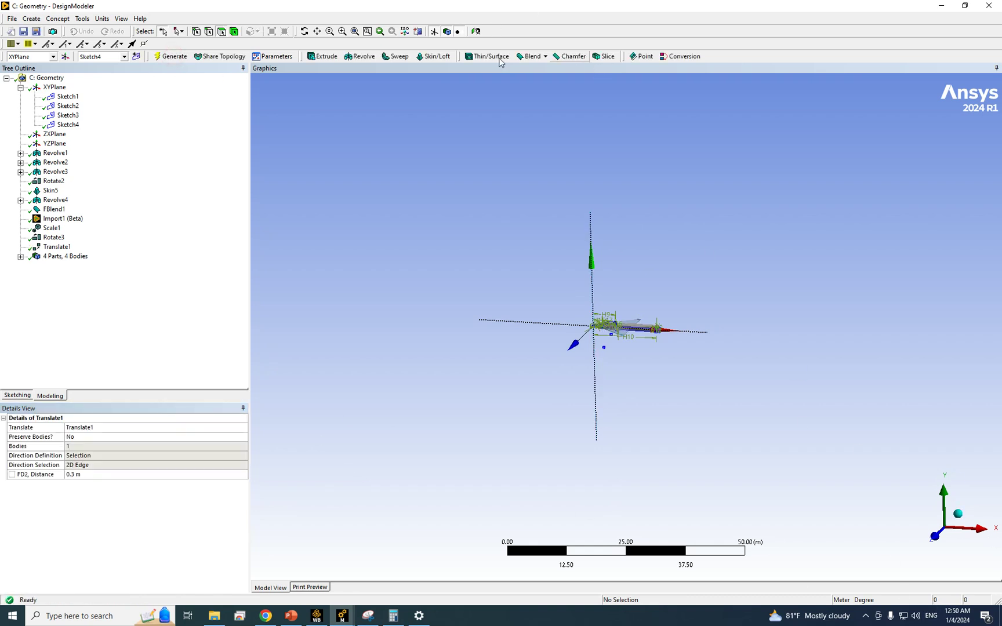
Check the wing's height from the side, set its vertical translation distance to 0.2 m and regenerate.
click(367, 31)
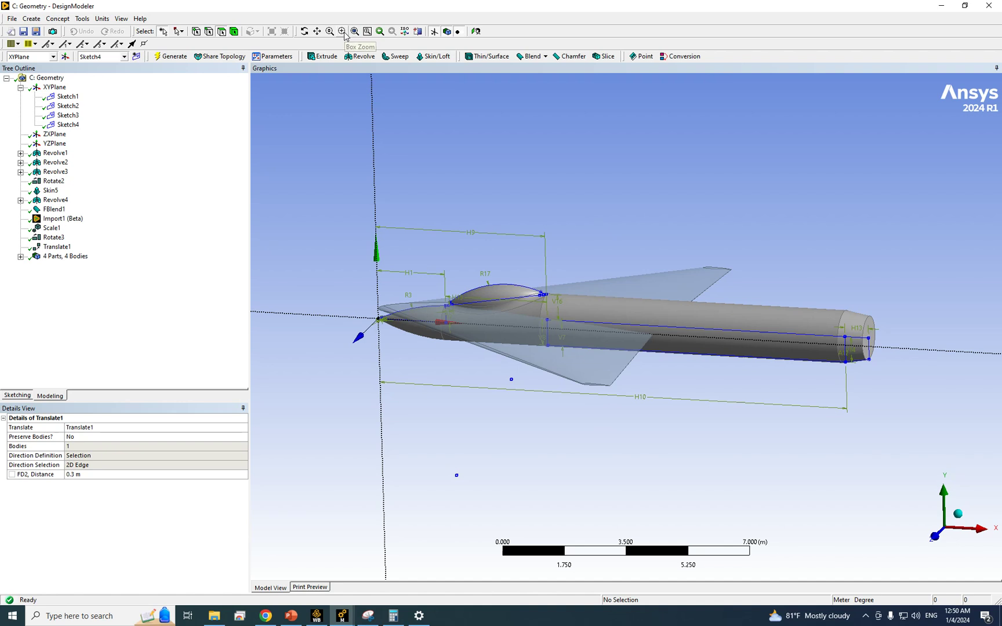
scroll(552, 358, up, 2)
scroll(551, 357, down, 4)
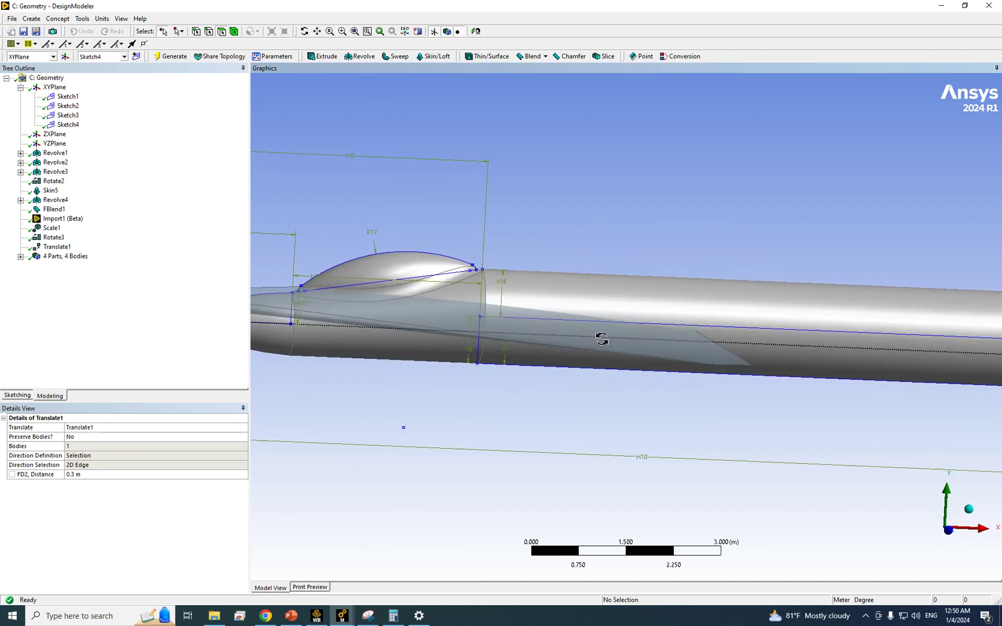
scroll(584, 348, down, 1)
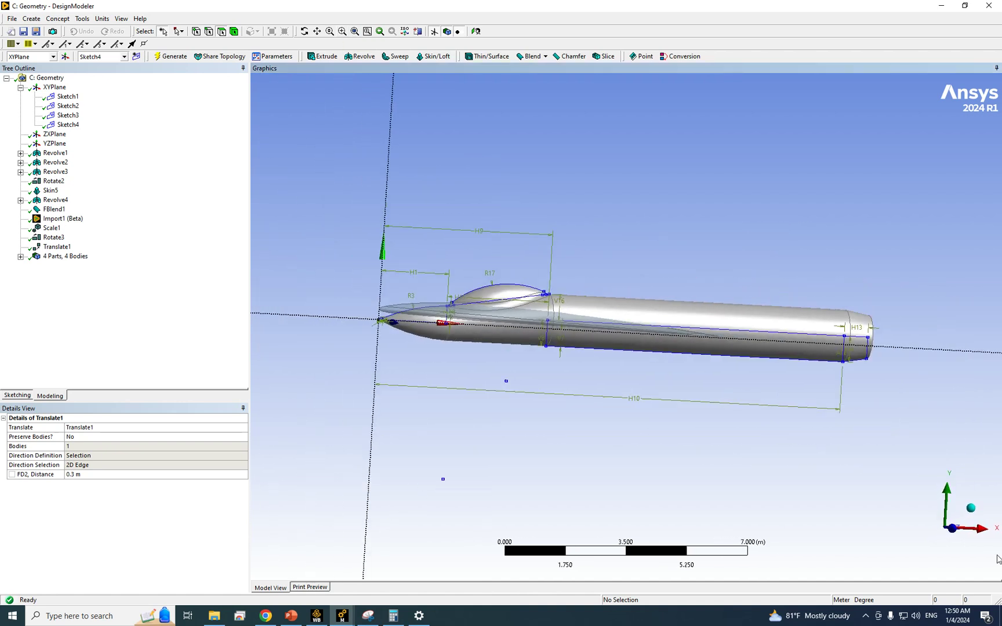
click(952, 528)
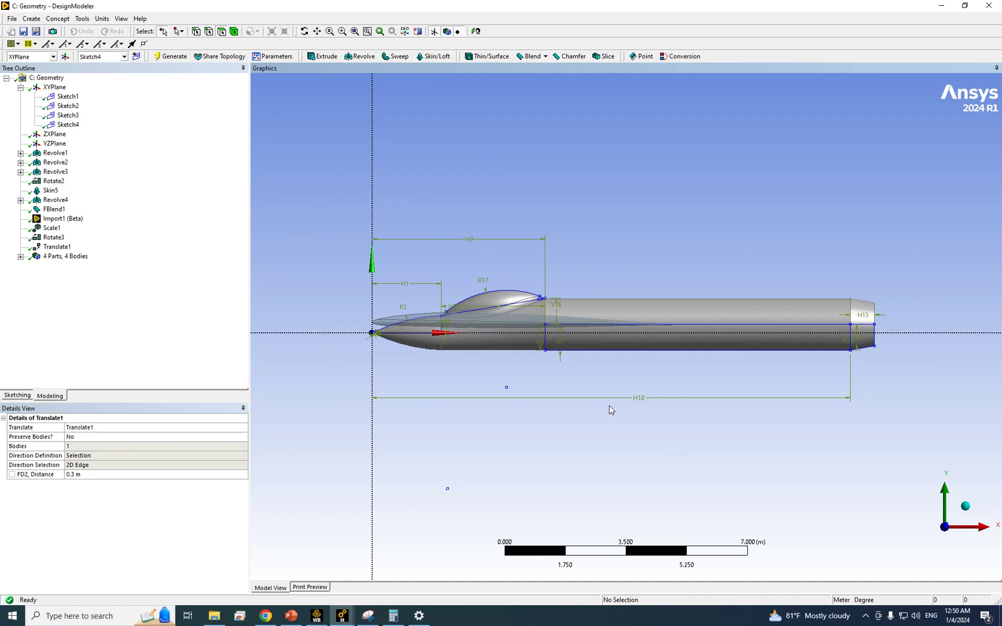
click(86, 476)
click(88, 475)
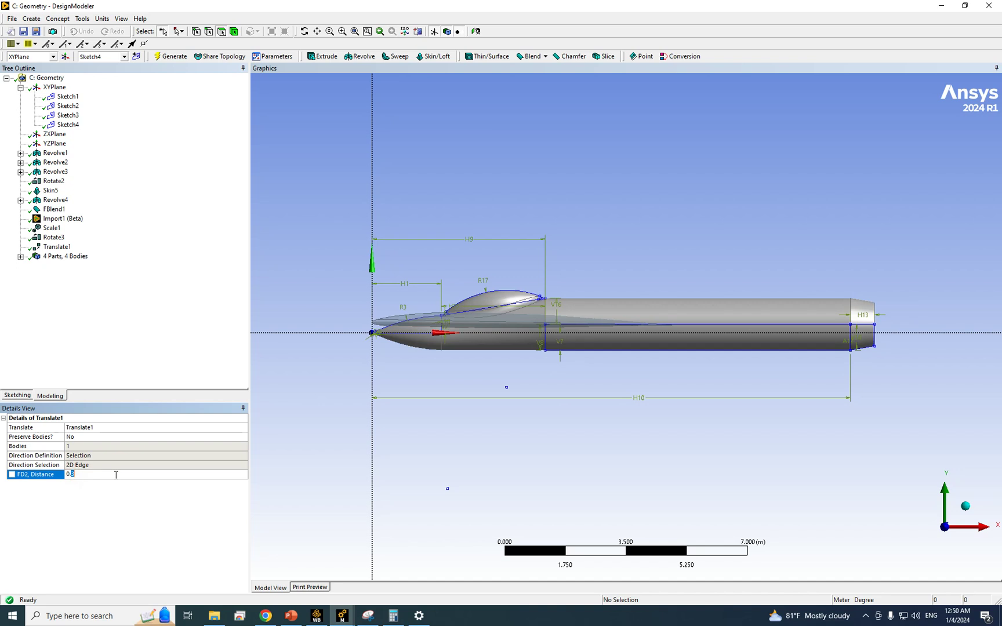
click(169, 57)
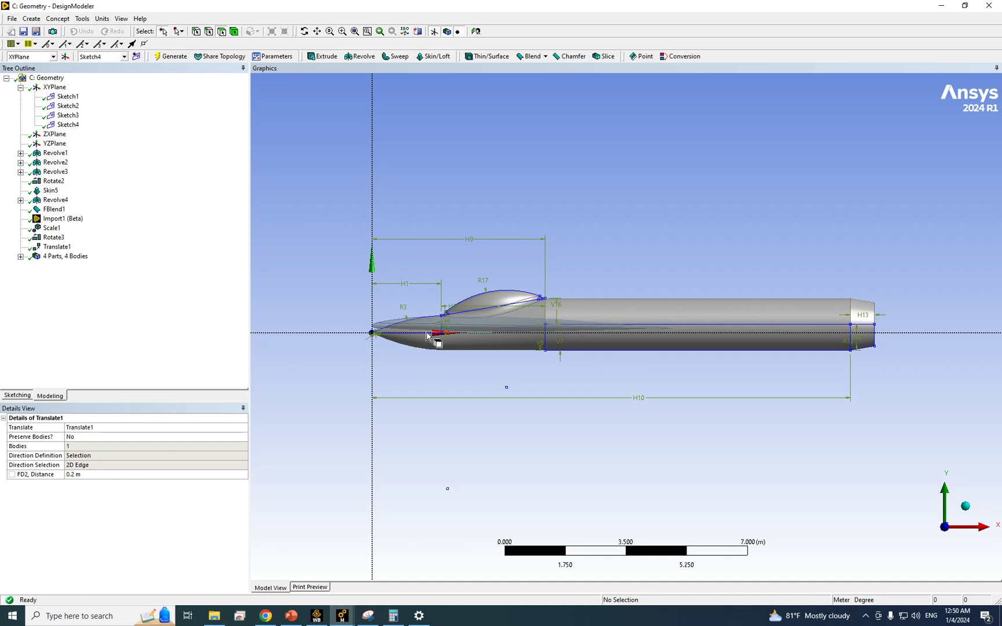
Start a second Translate body transformation with the delta wing as the body to move.
click(32, 18)
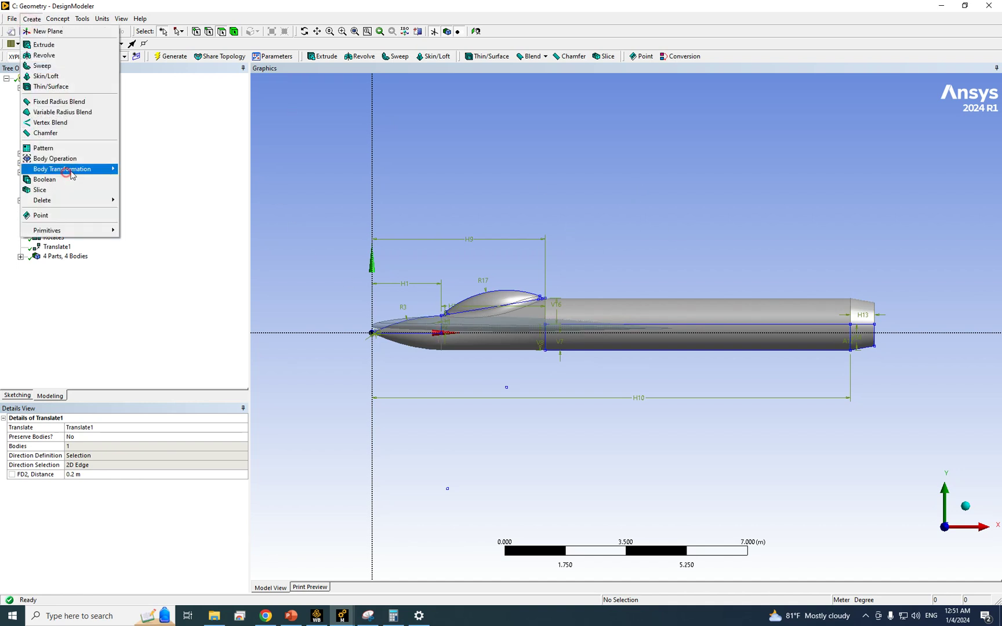
mouse_move(68, 169)
click(141, 180)
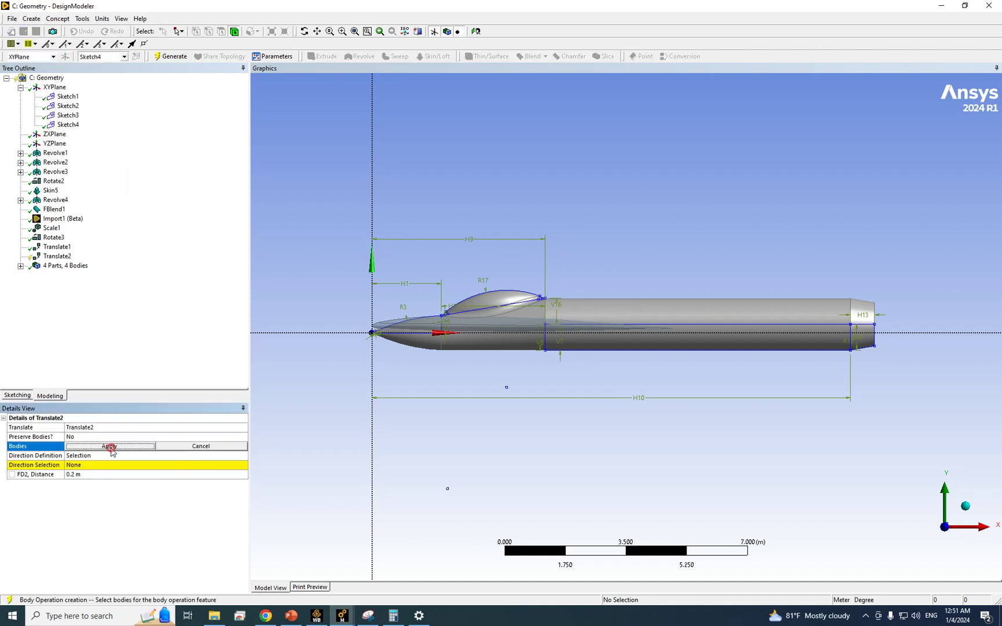
click(460, 331)
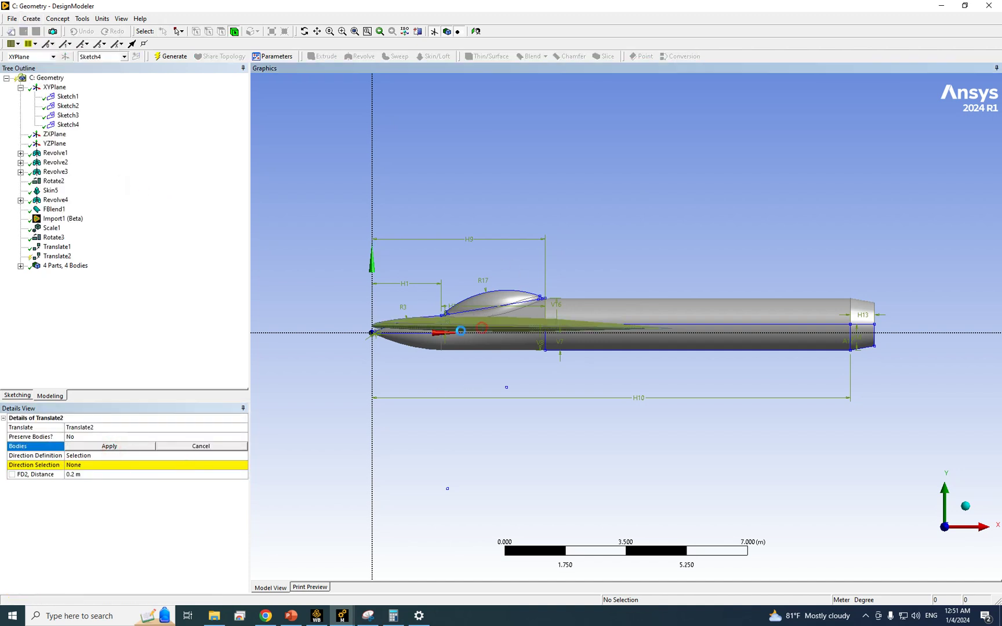
click(127, 447)
Set the fuselage's X axis as the translation direction with a distance of 5 m and generate the translation.
click(102, 465)
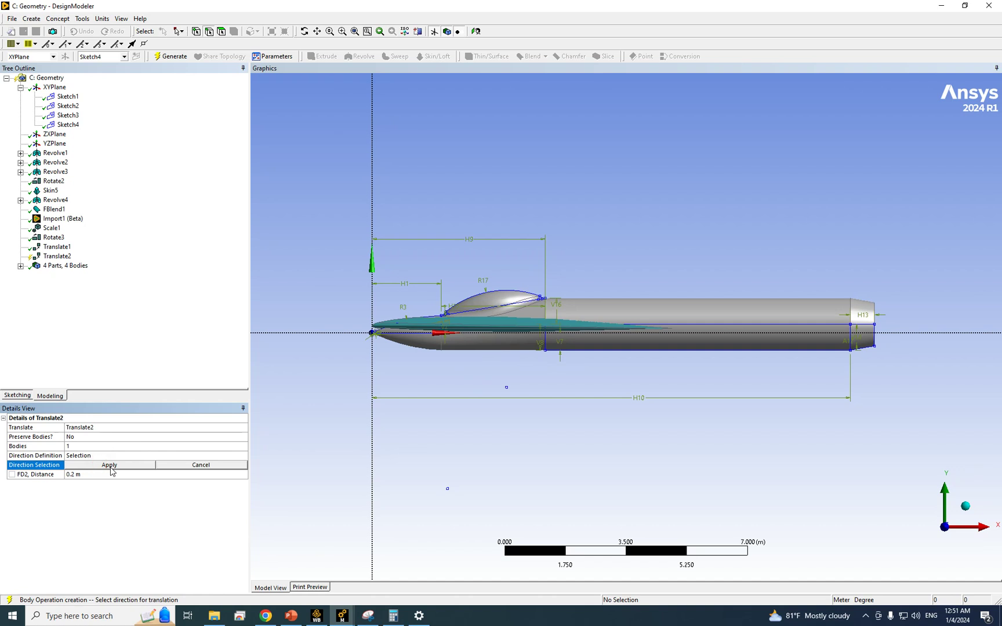
click(303, 332)
scroll(563, 423, down, 3)
scroll(565, 422, down, 2)
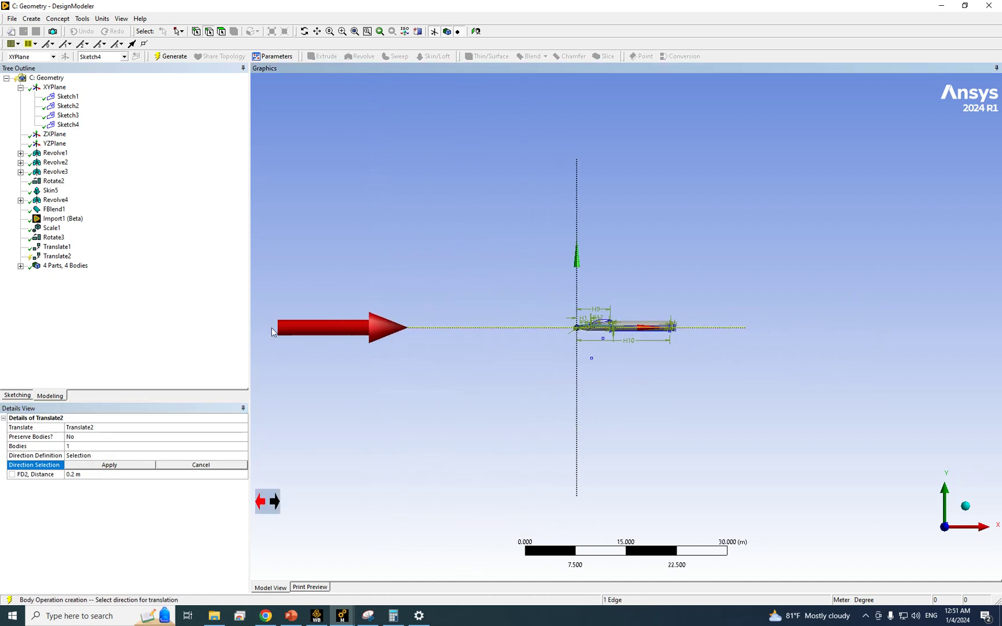
click(110, 464)
click(91, 475)
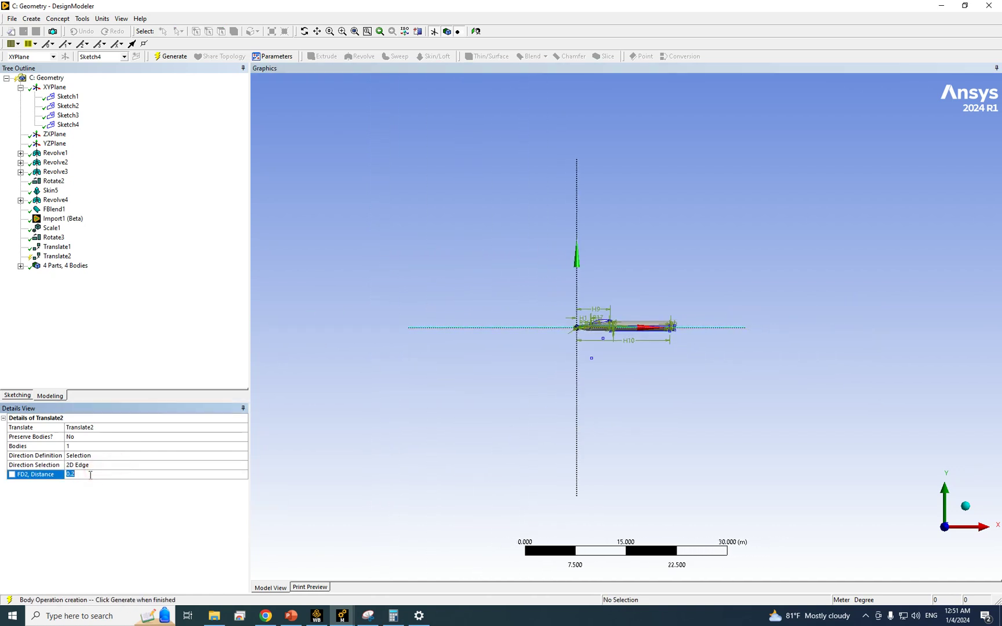
key(Return)
click(169, 56)
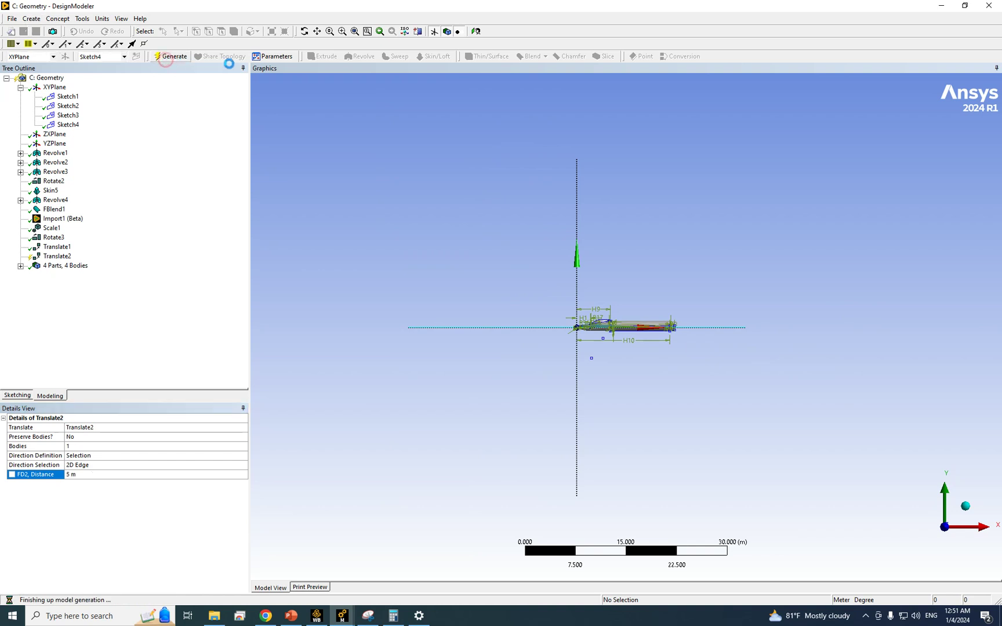
Inspect the wing's lengthwise position from above and try a translation distance of 4.5 m along the fuselage.
click(342, 31)
drag(603, 316, 687, 364)
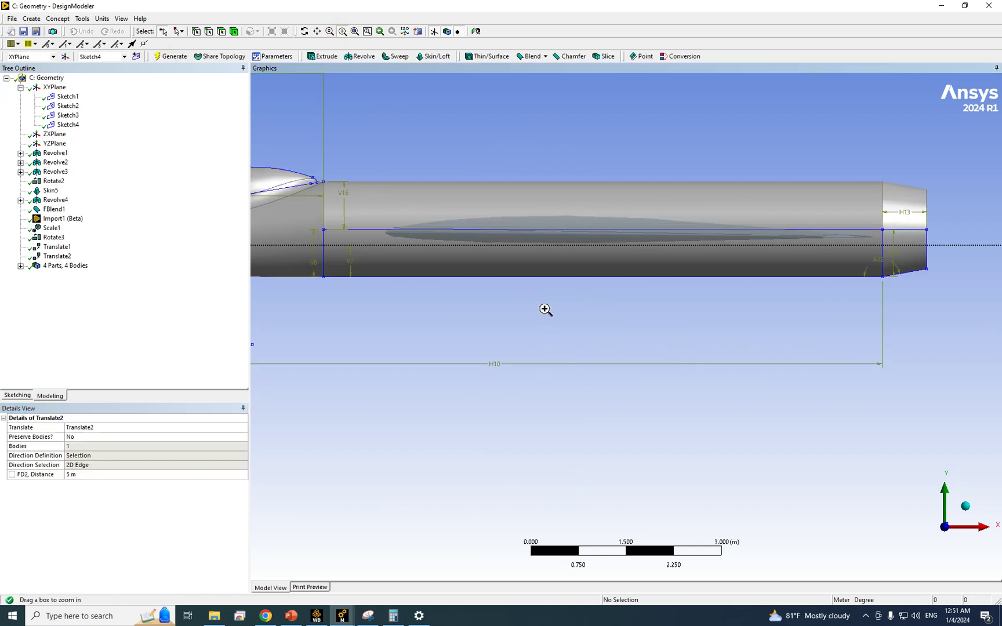
middle_drag(559, 253, 553, 312)
scroll(557, 331, down, 10)
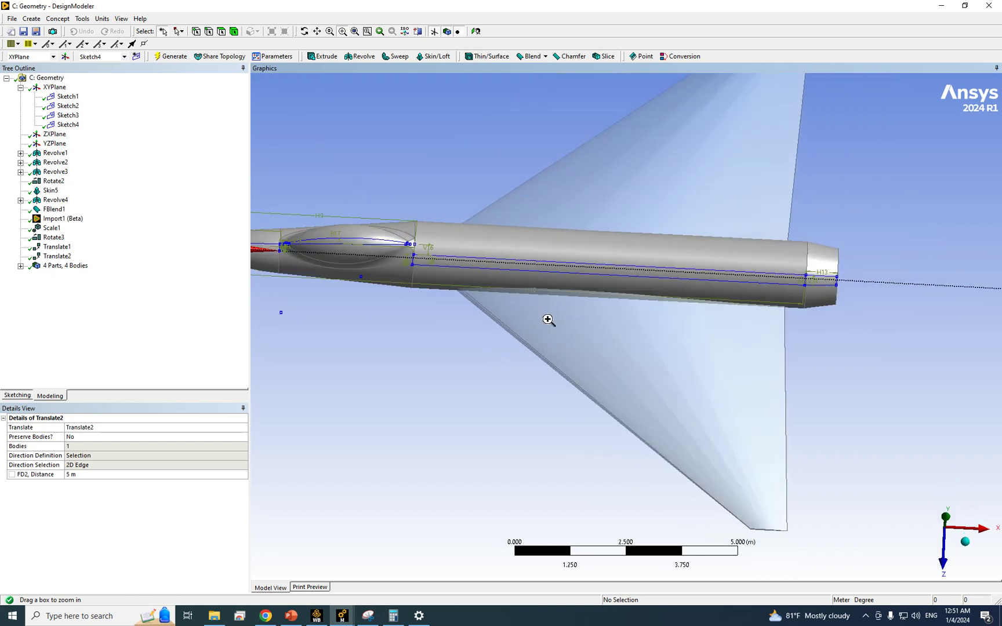
click(945, 516)
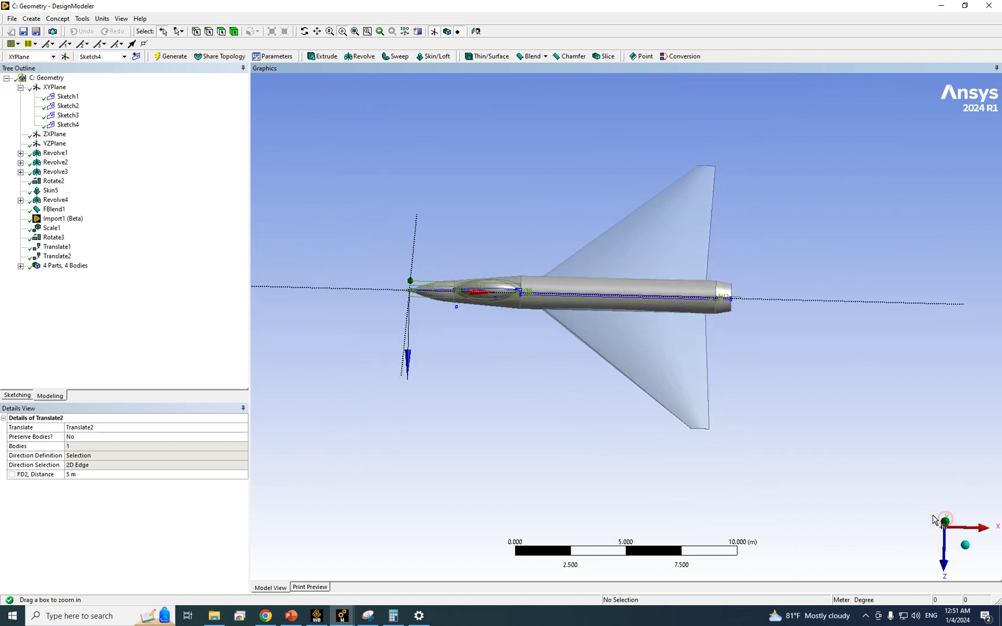
scroll(644, 409, up, 3)
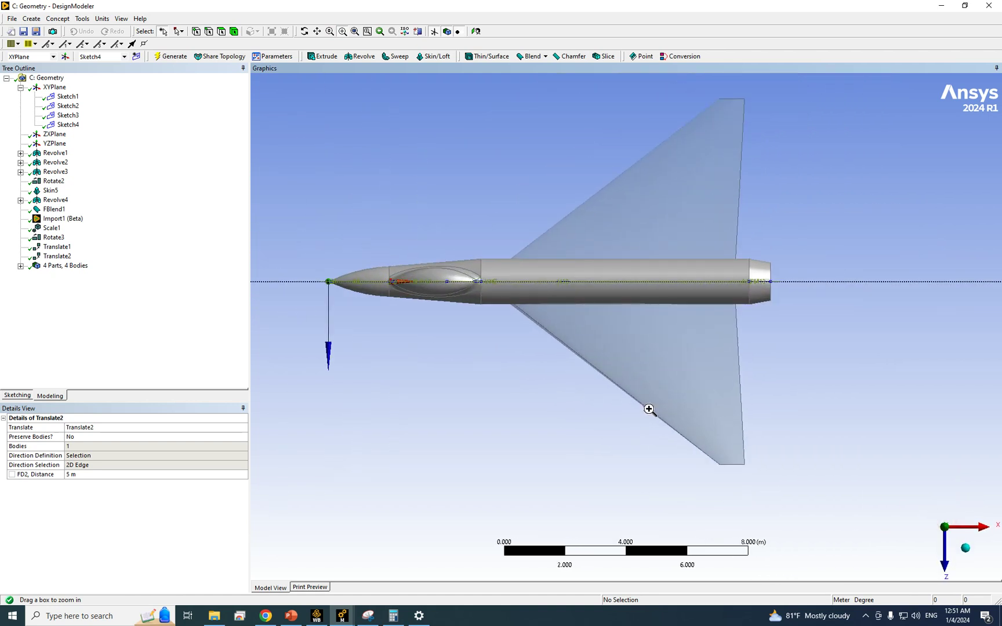
click(72, 476)
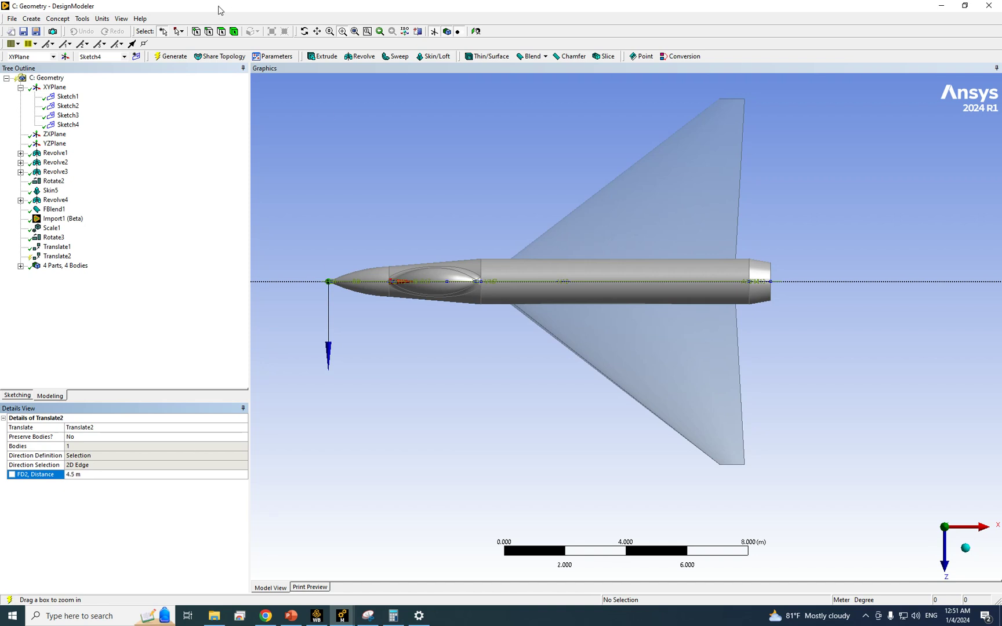
click(169, 57)
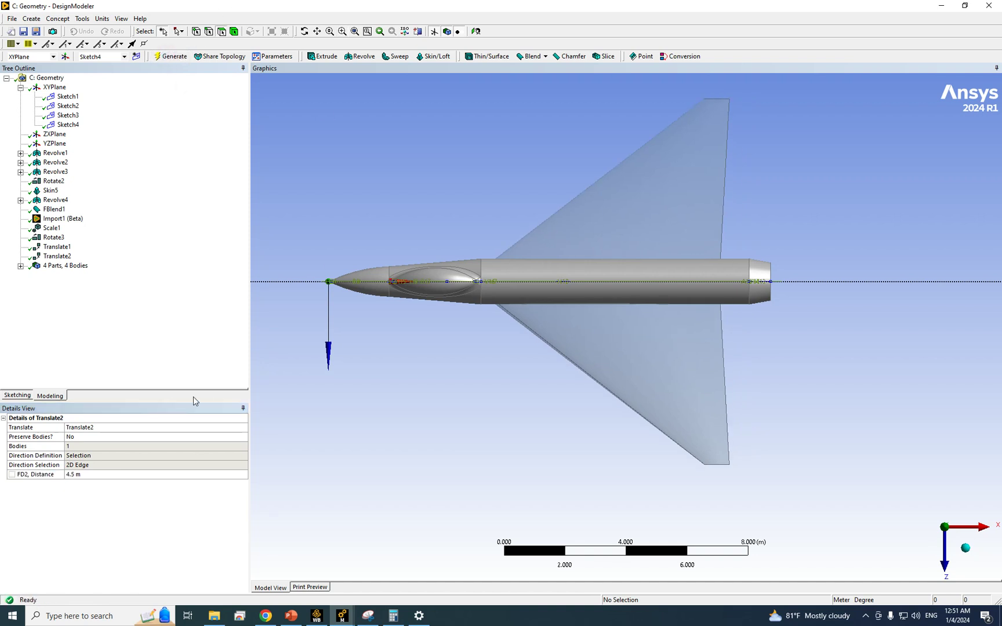
Set the wing's translation distance along the fuselage to 4 m, regenerate and check the result in an angled view.
click(111, 474)
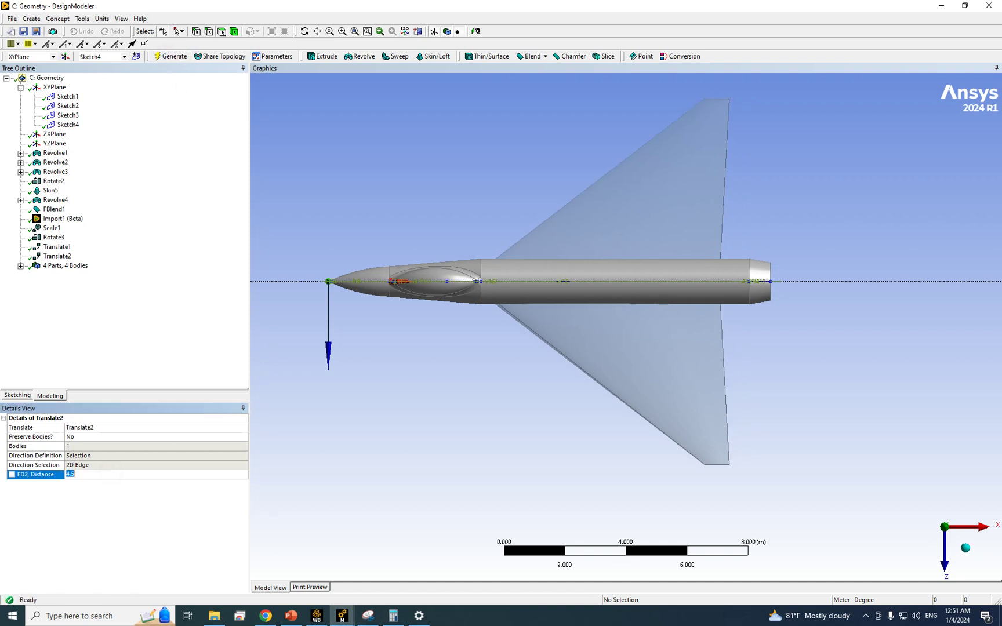
click(171, 56)
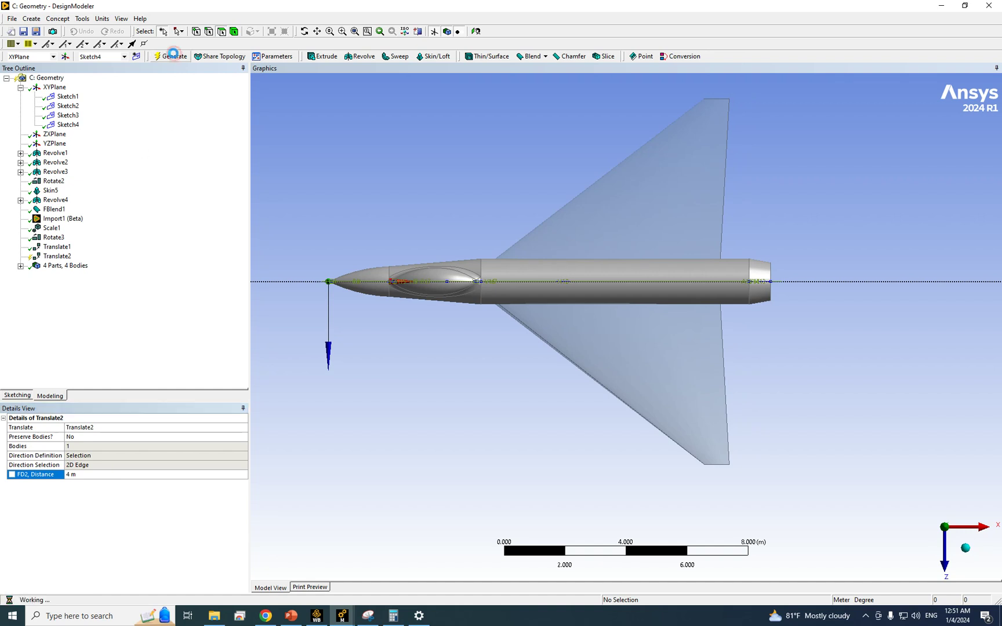
mouse_move(812, 381)
middle_down()
mouse_move(788, 421)
mouse_move(822, 263)
mouse_move(886, 286)
mouse_move(916, 354)
mouse_move(862, 313)
mouse_move(863, 282)
mouse_move(656, 291)
mouse_move(664, 327)
mouse_move(514, 347)
mouse_move(603, 340)
mouse_move(648, 351)
mouse_move(648, 149)
middle_up()
Import the external geometry file fin-001v2 from the CFD aircraft design folder, listing all file types, and generate it.
click(13, 19)
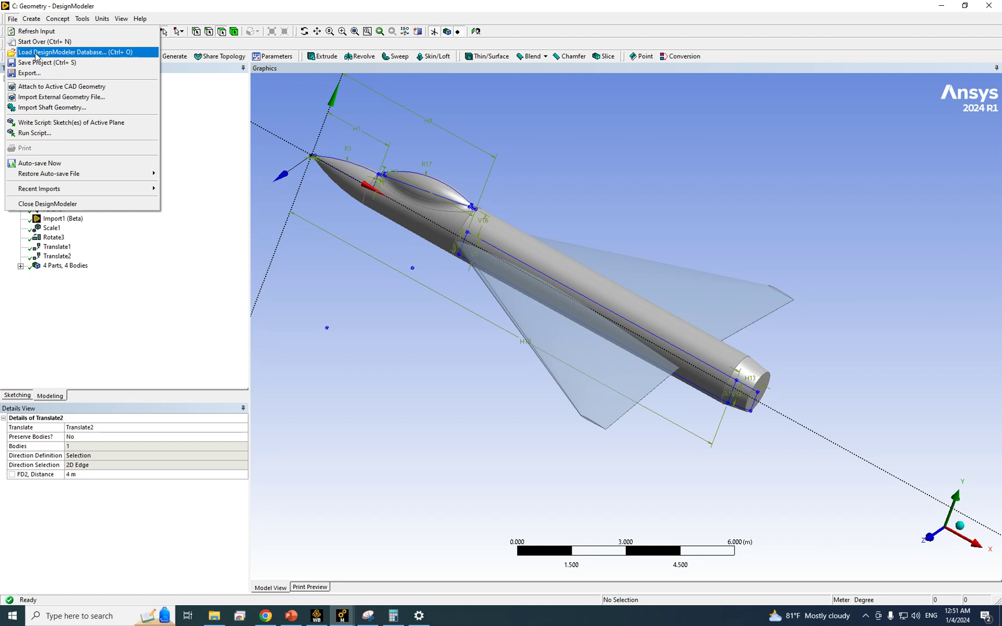
click(41, 97)
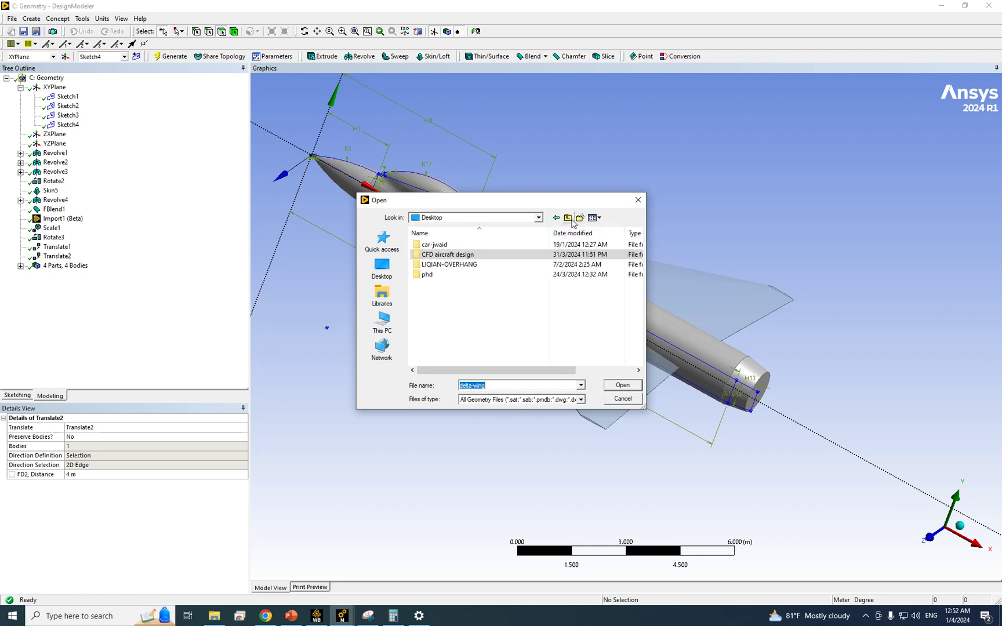
double_click(522, 254)
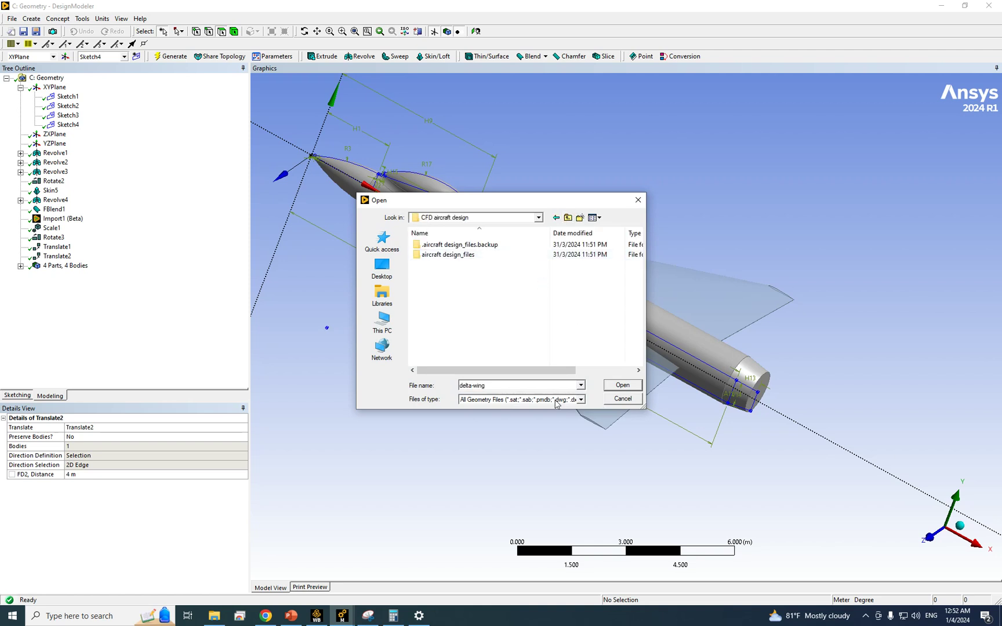
click(555, 399)
click(478, 573)
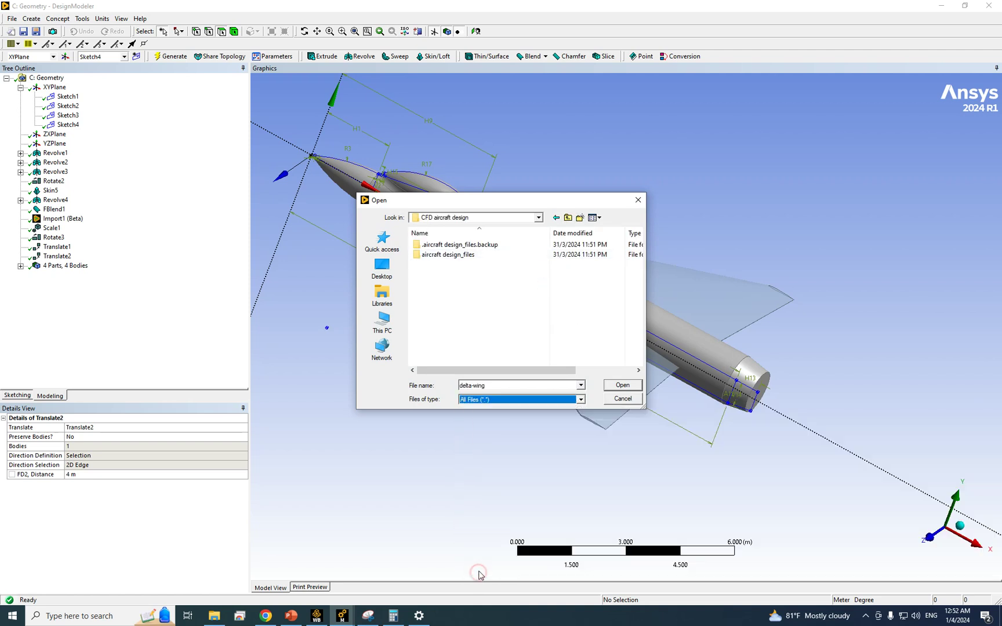
click(434, 296)
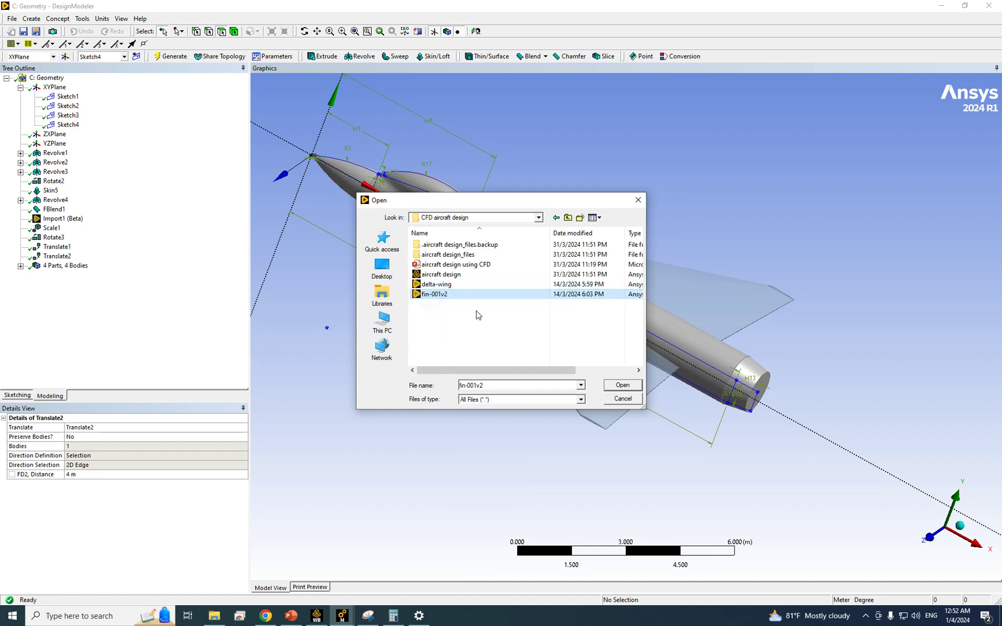
click(620, 385)
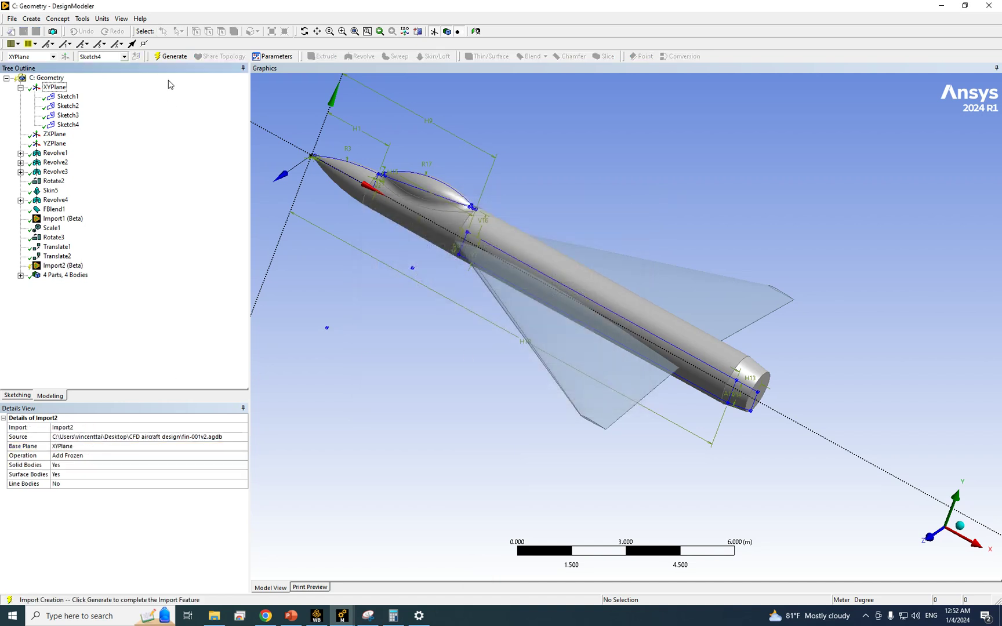
click(171, 56)
Select the two horizontal fin bodies of the imported tail geometry and suppress them.
middle_drag(615, 401, 427, 221)
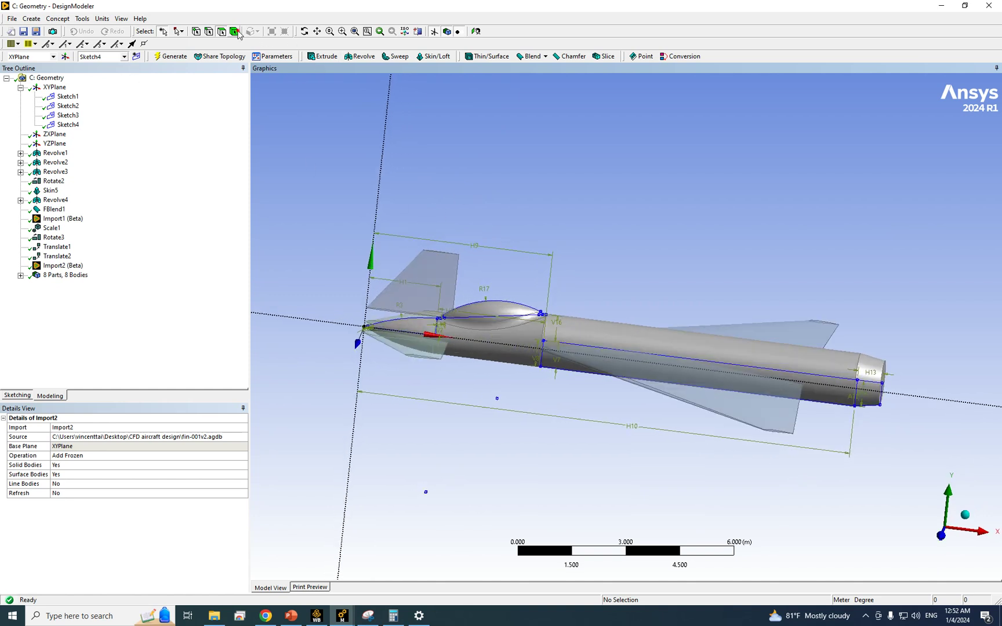
click(234, 32)
click(421, 350)
middle_drag(421, 351, 463, 236)
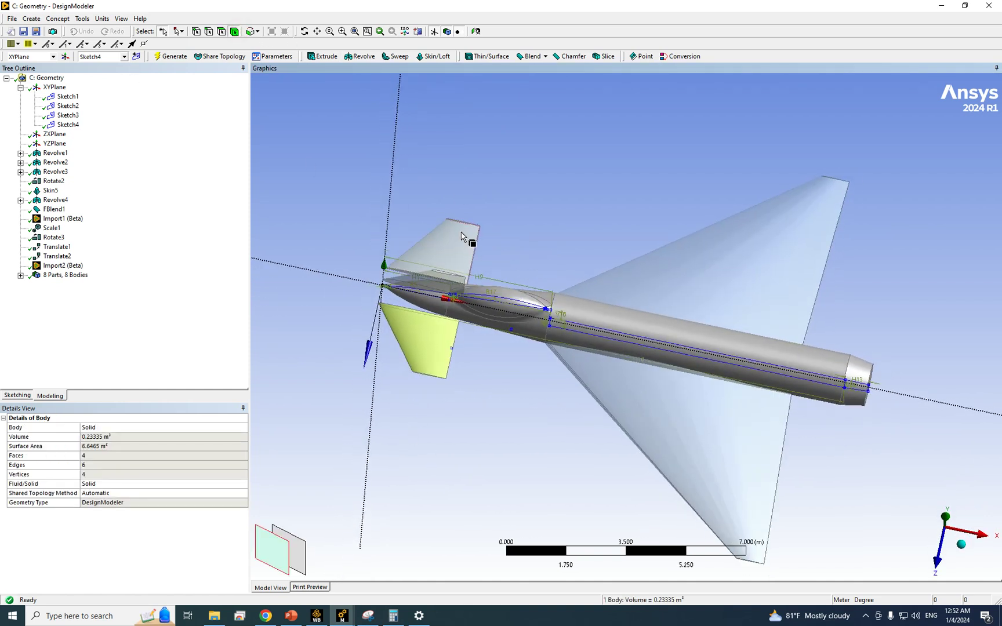
ctrl+click(462, 236)
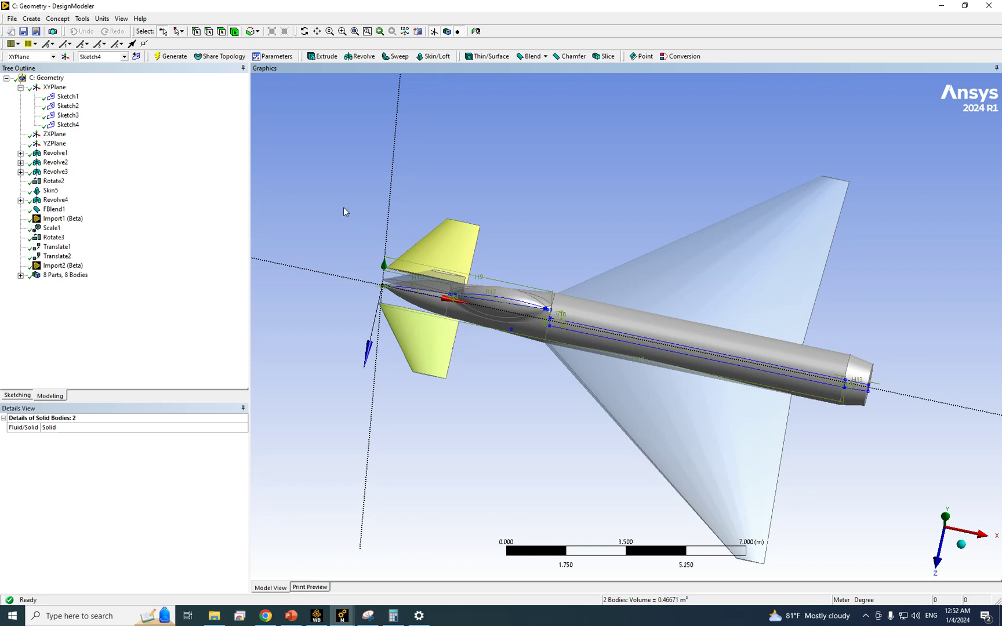
right_click(447, 239)
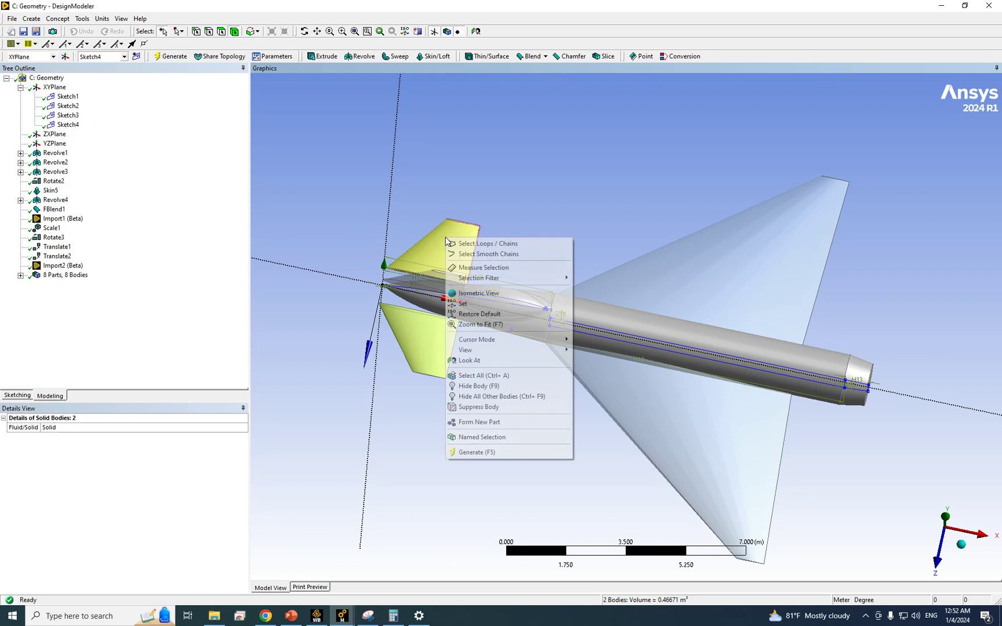
click(479, 407)
middle_drag(530, 214, 538, 134)
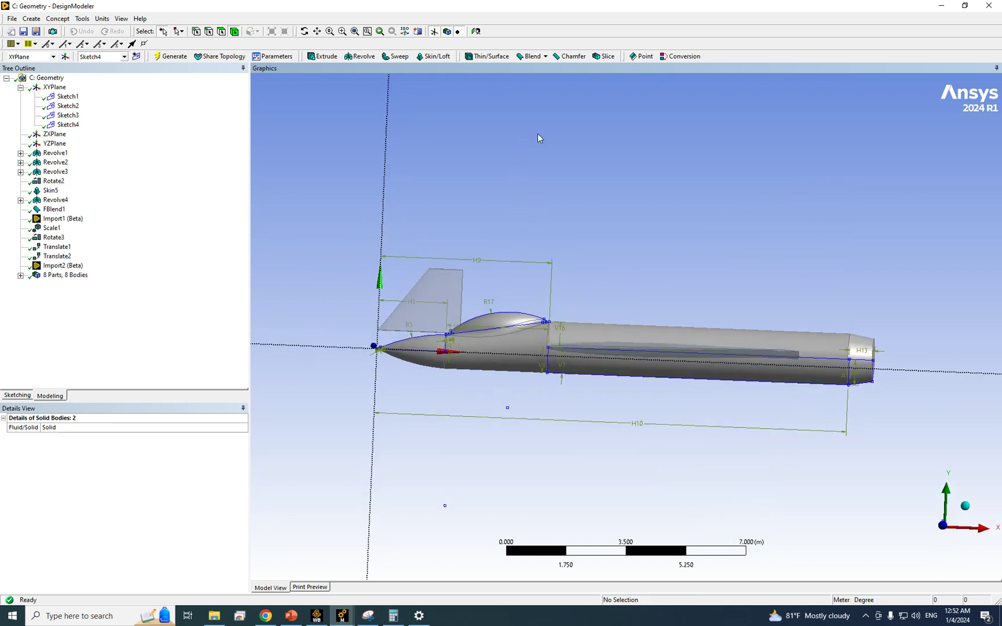
Start a Translate body transformation in the side view and assign the vertical fin as its body.
click(443, 315)
scroll(507, 343, up, 1)
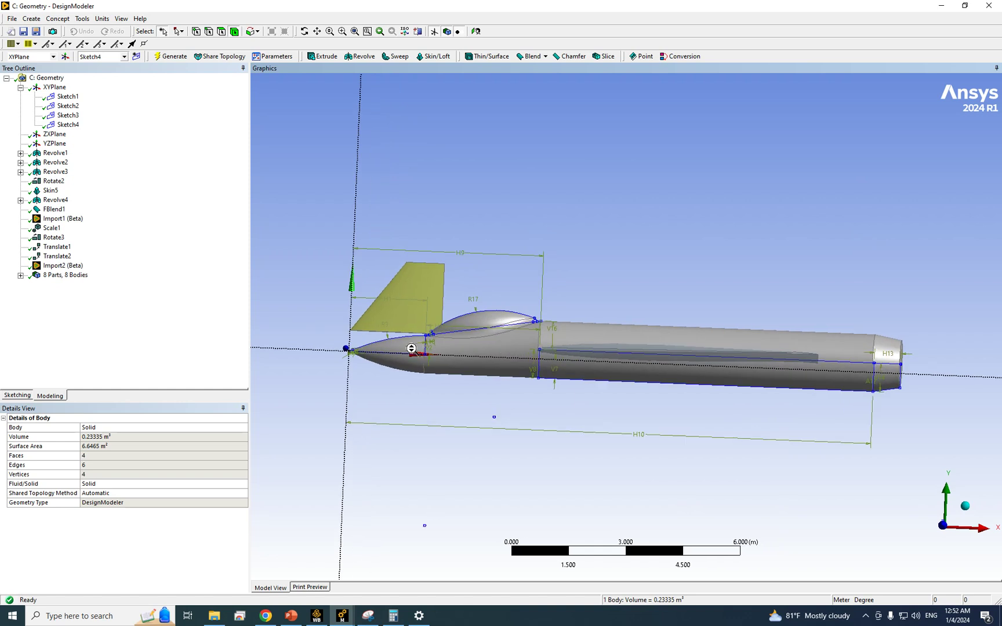
middle_drag(455, 314, 394, 290)
click(406, 197)
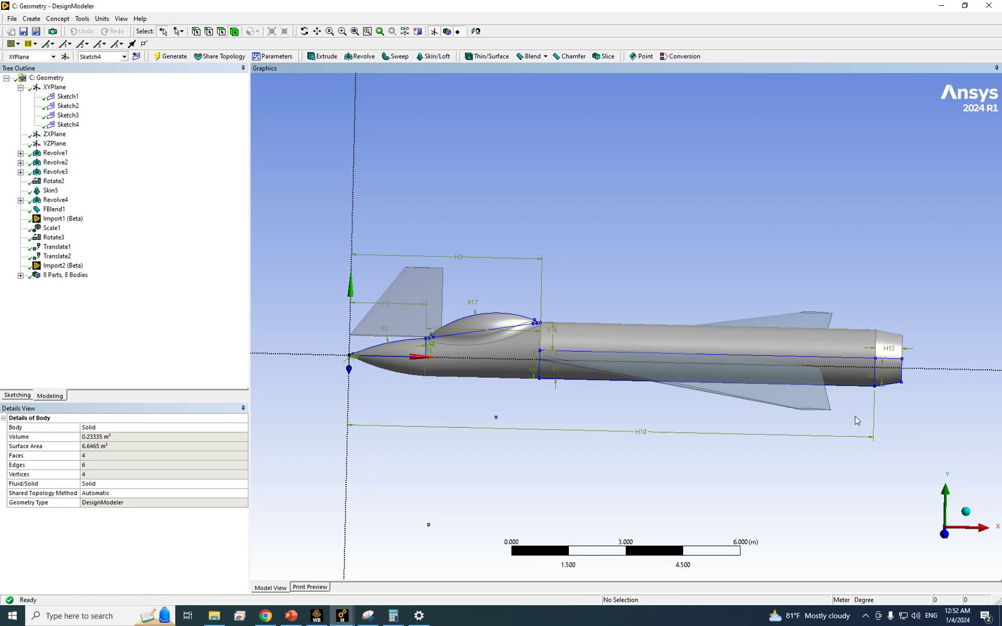
click(946, 536)
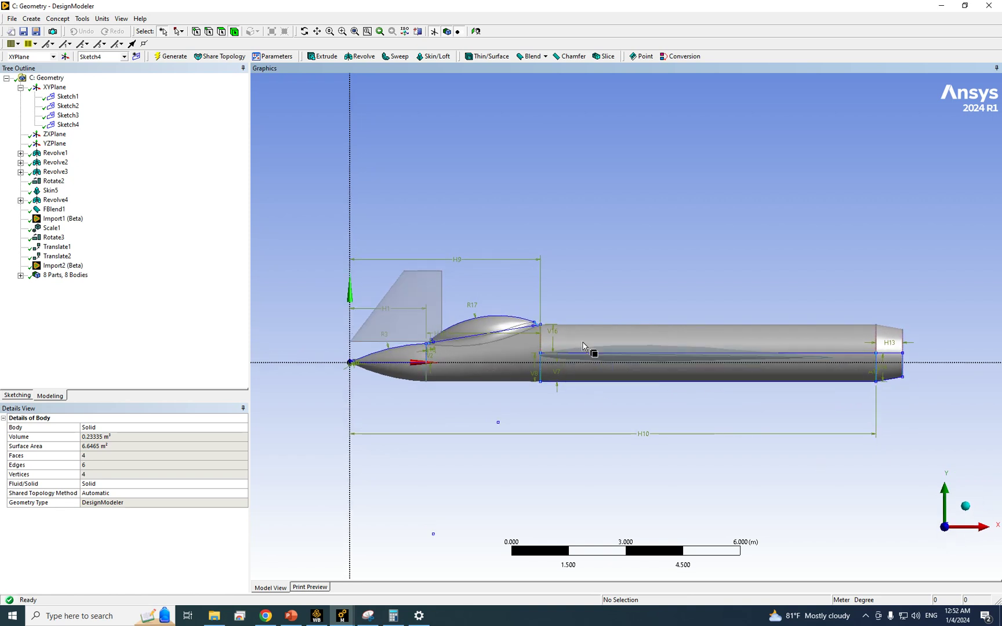
click(31, 19)
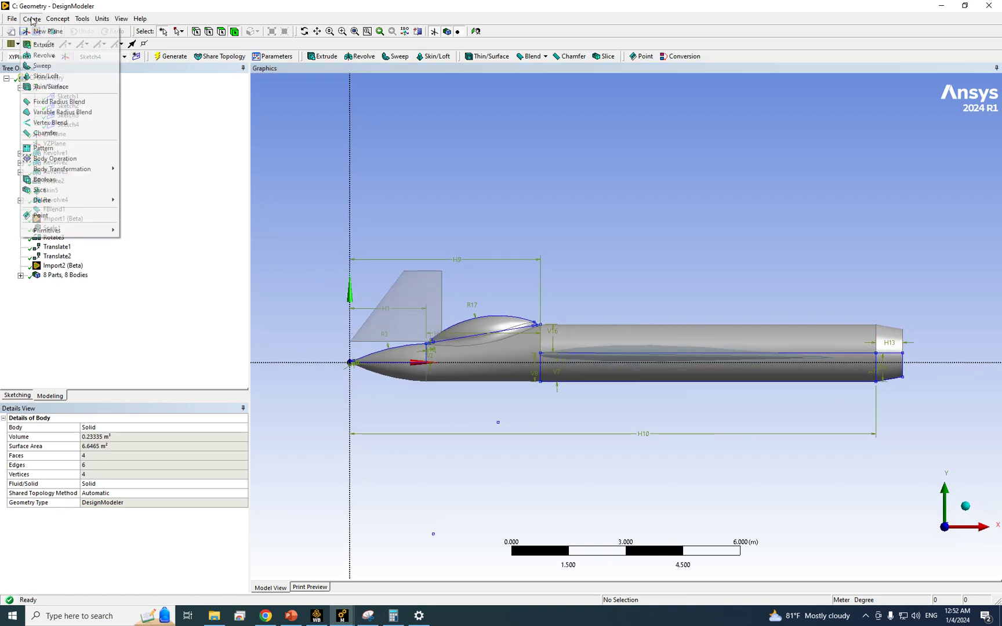
mouse_move(75, 178)
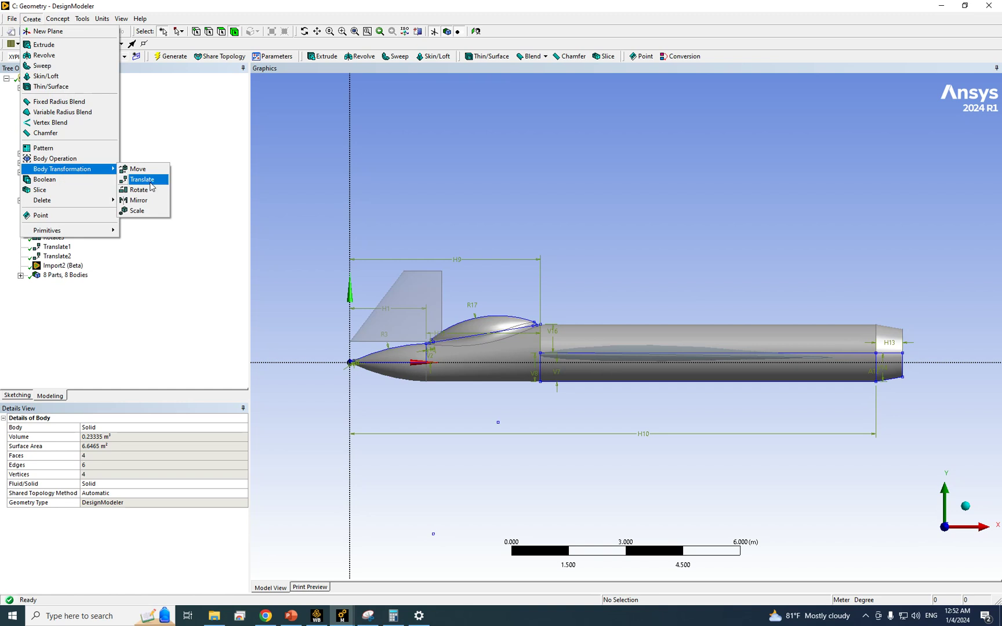
click(149, 181)
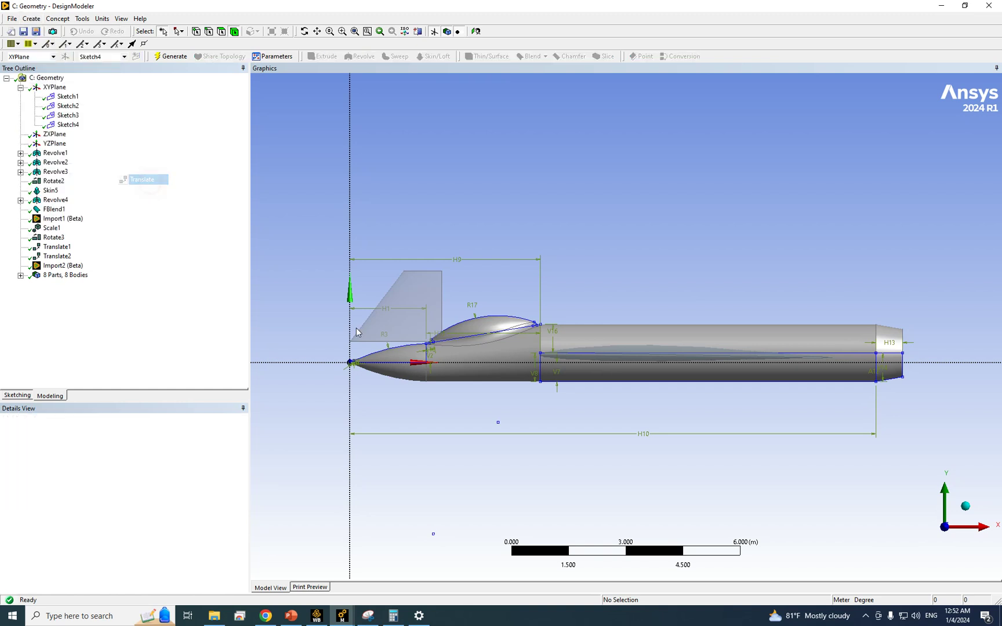
click(415, 317)
click(110, 446)
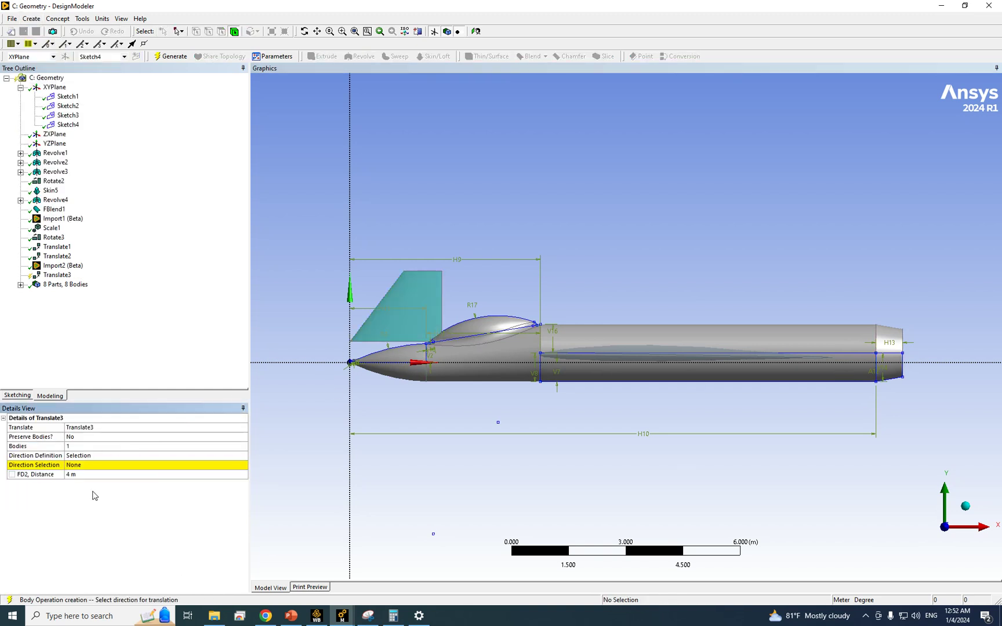
Set the fuselage's X axis as the vertical fin's translation direction with a distance of 11 m and generate it.
click(87, 467)
click(297, 363)
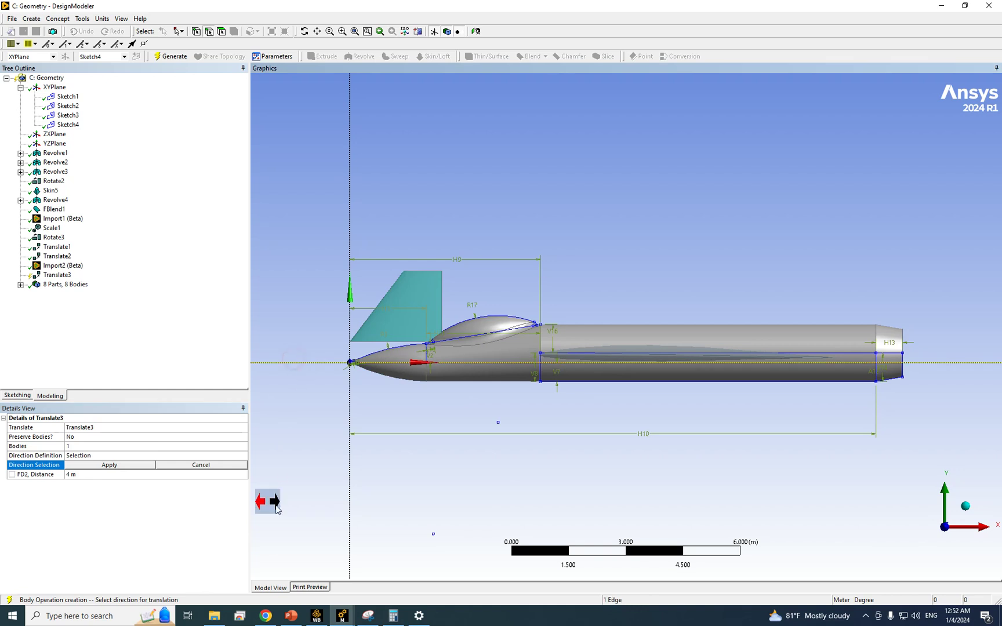
click(111, 465)
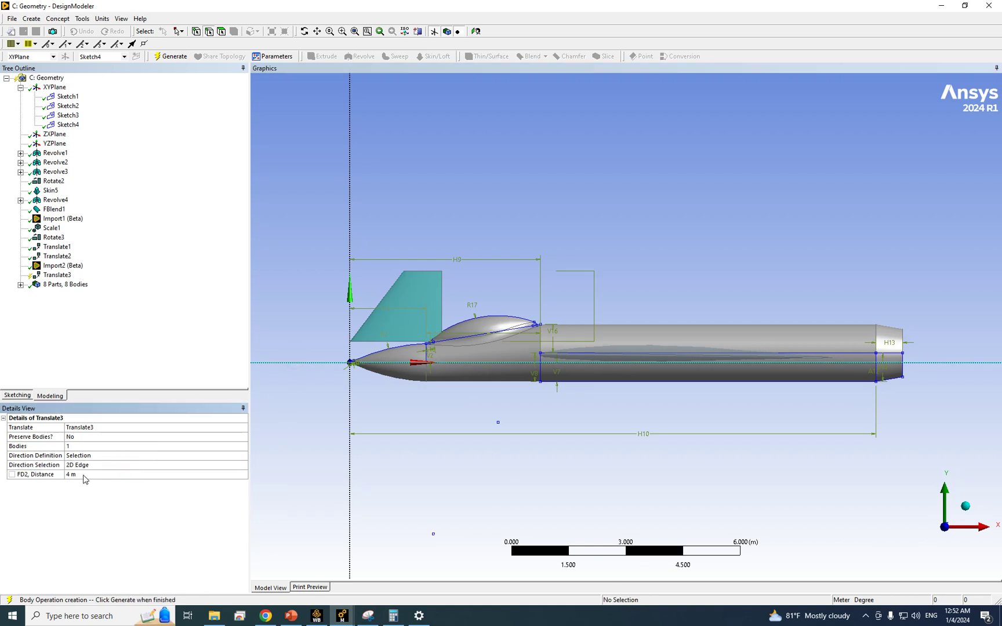
click(119, 474)
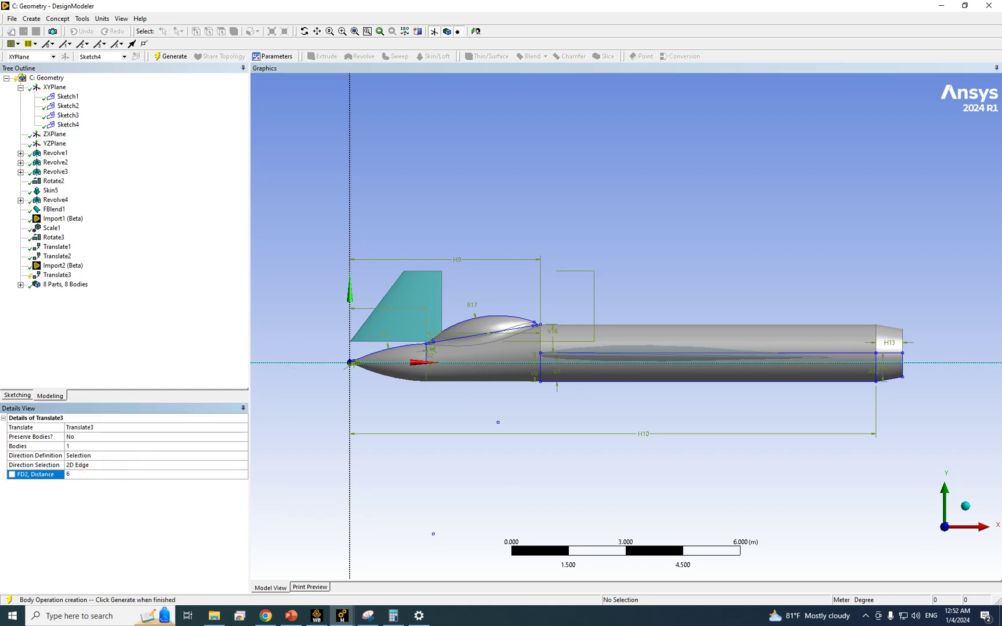
text(11)
key(Return)
click(174, 57)
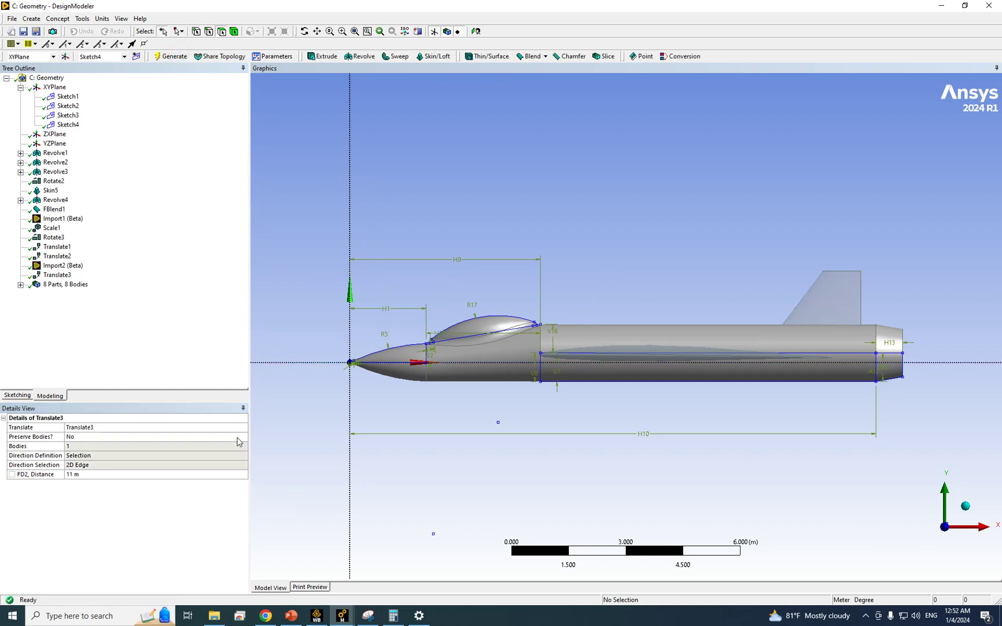
Try translation distances of 11.2 m and 11.5 m for the vertical fin along the fuselage.
click(78, 474)
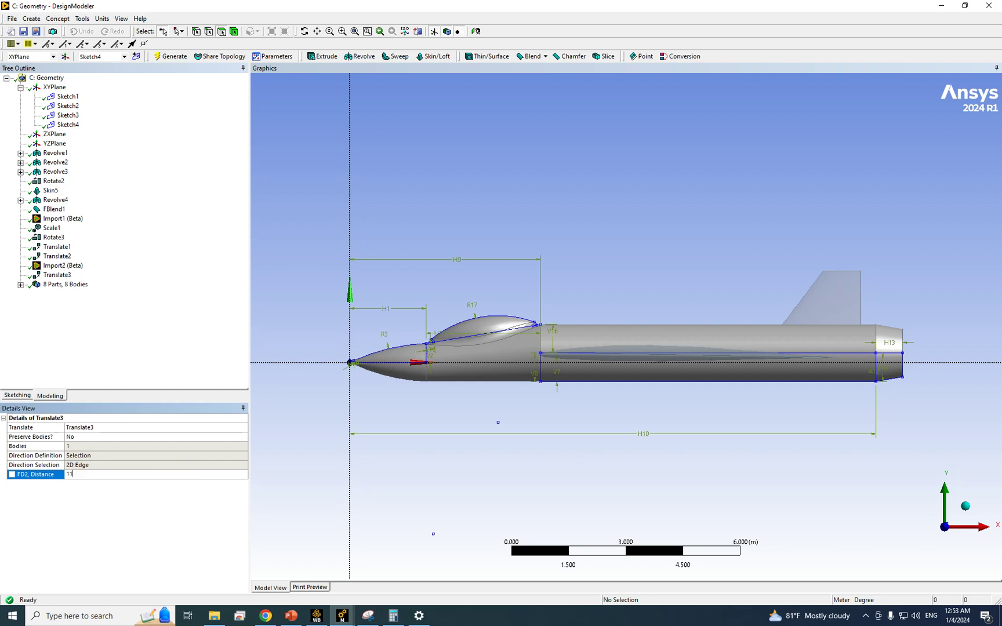
text(11.2)
key(Return)
click(174, 56)
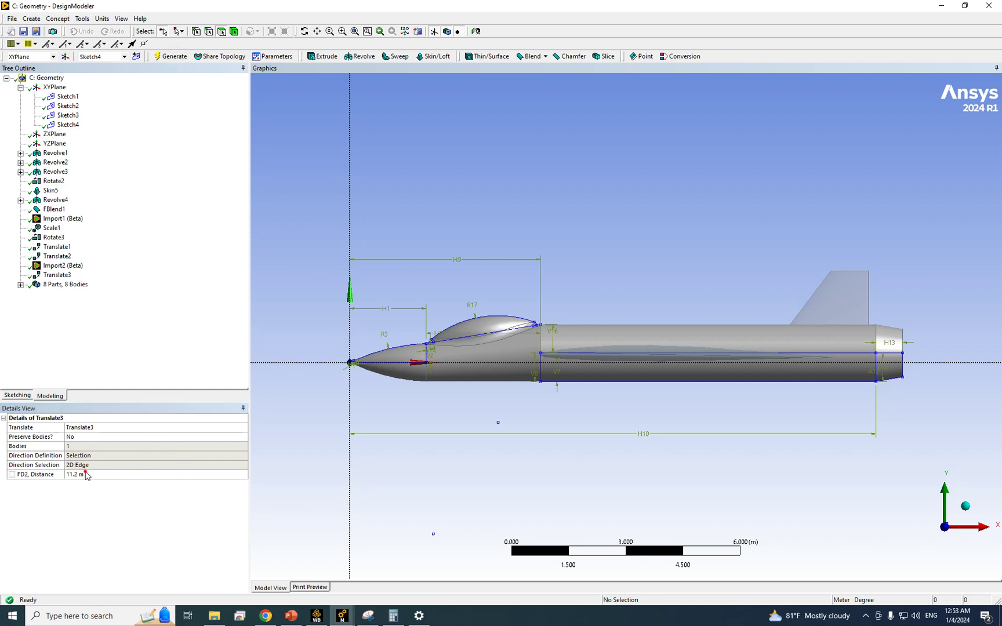
click(86, 475)
text(11.5)
key(Return)
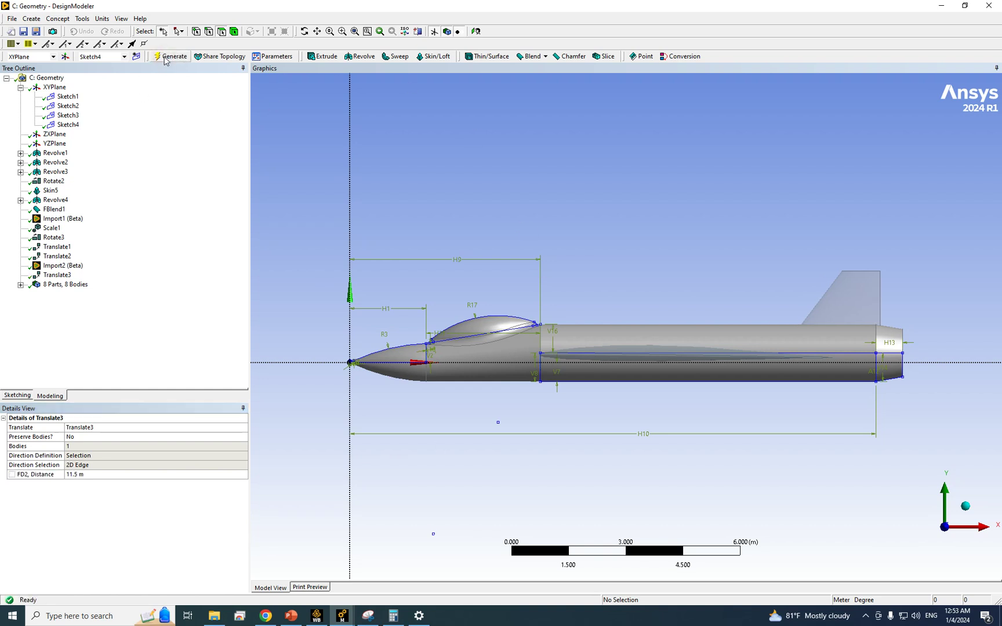
Set the vertical fin's translation distance along the fuselage to 11.3 m and regenerate.
click(89, 475)
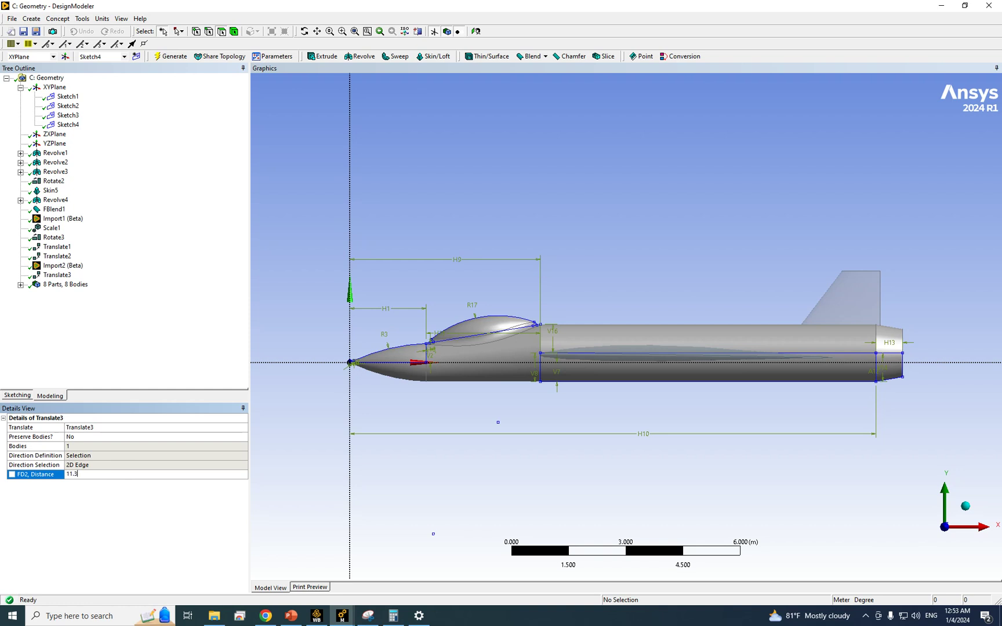
click(171, 56)
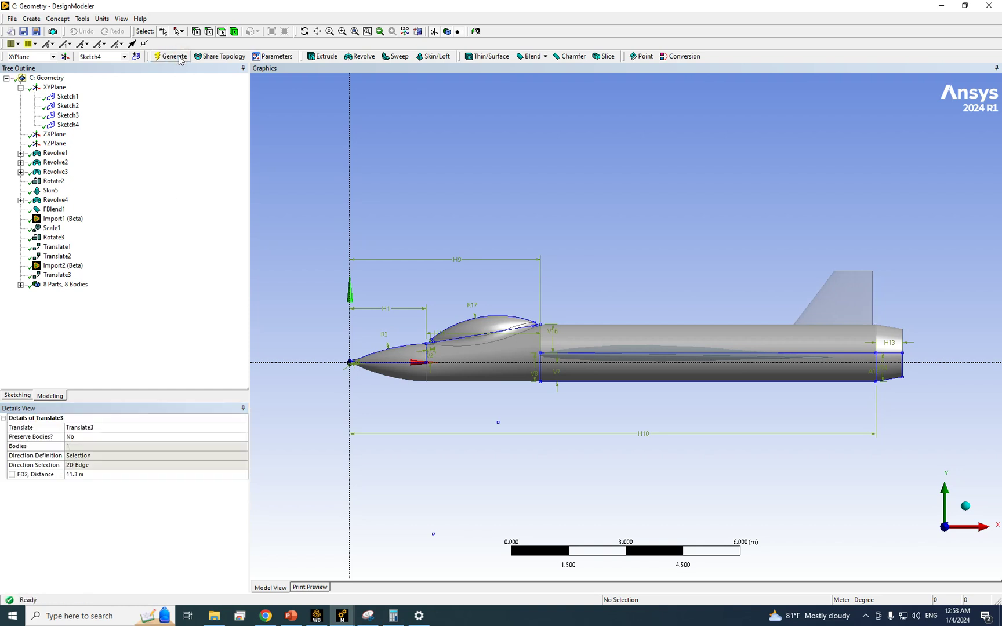
click(868, 301)
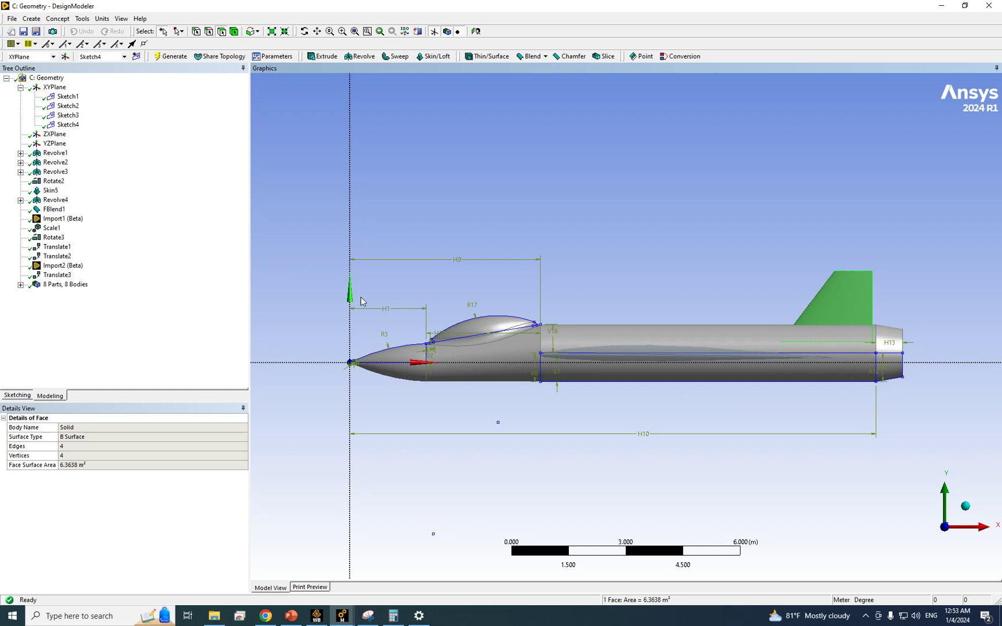
click(319, 172)
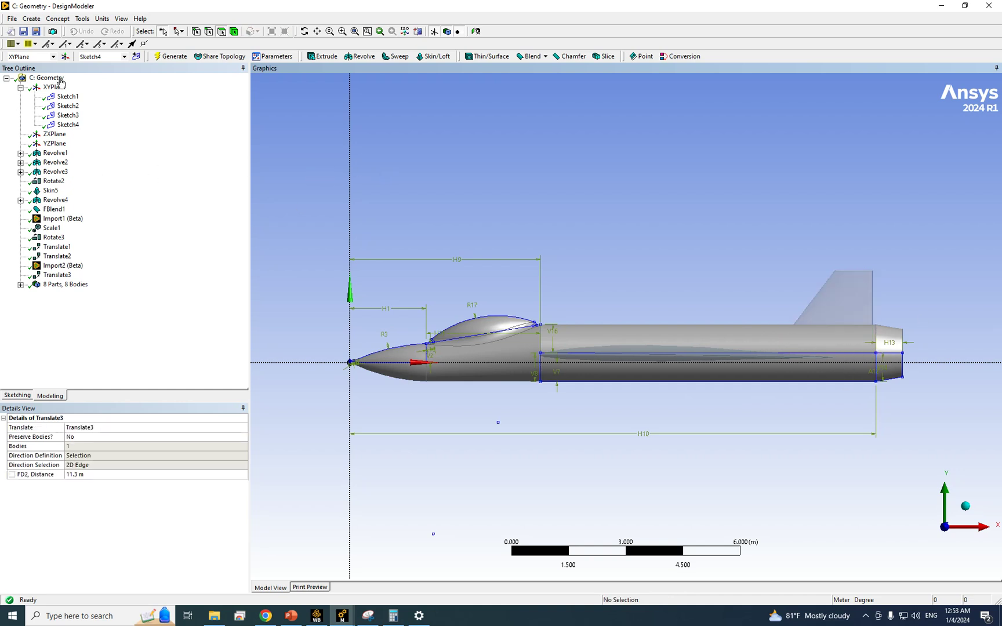
click(14, 20)
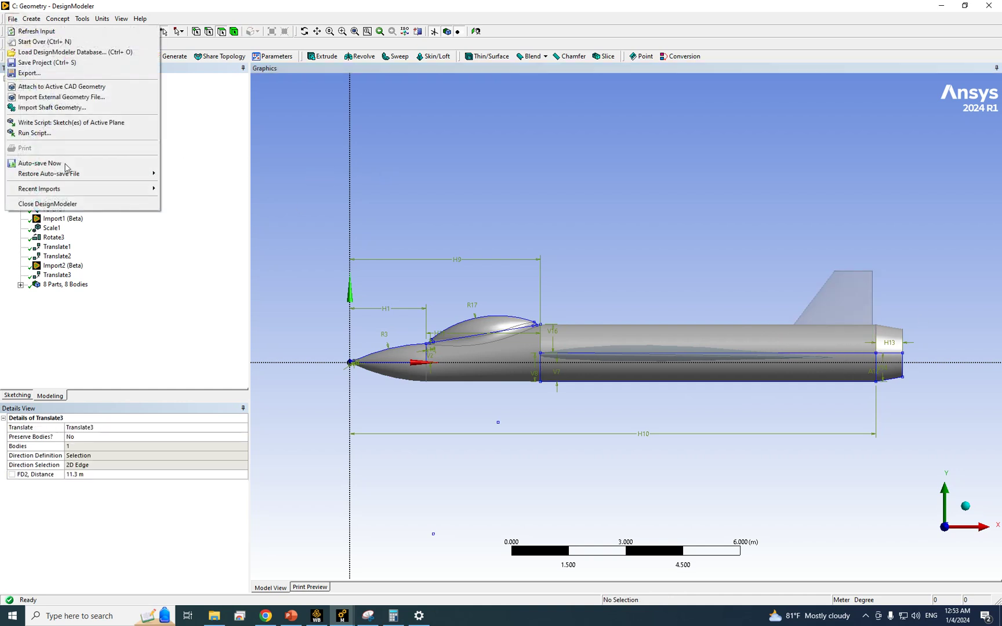
click(399, 156)
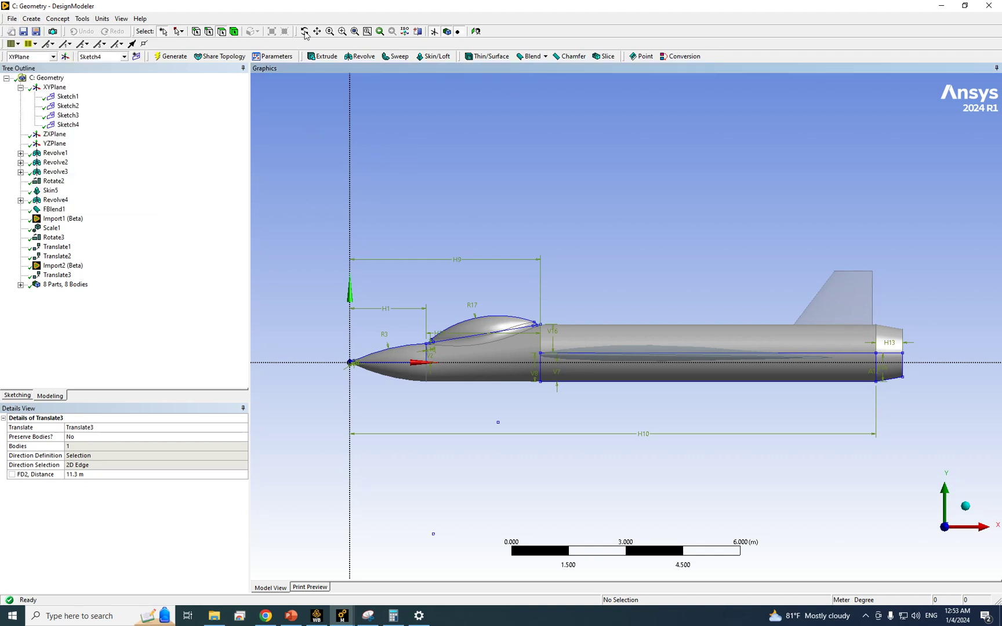
click(237, 30)
click(839, 303)
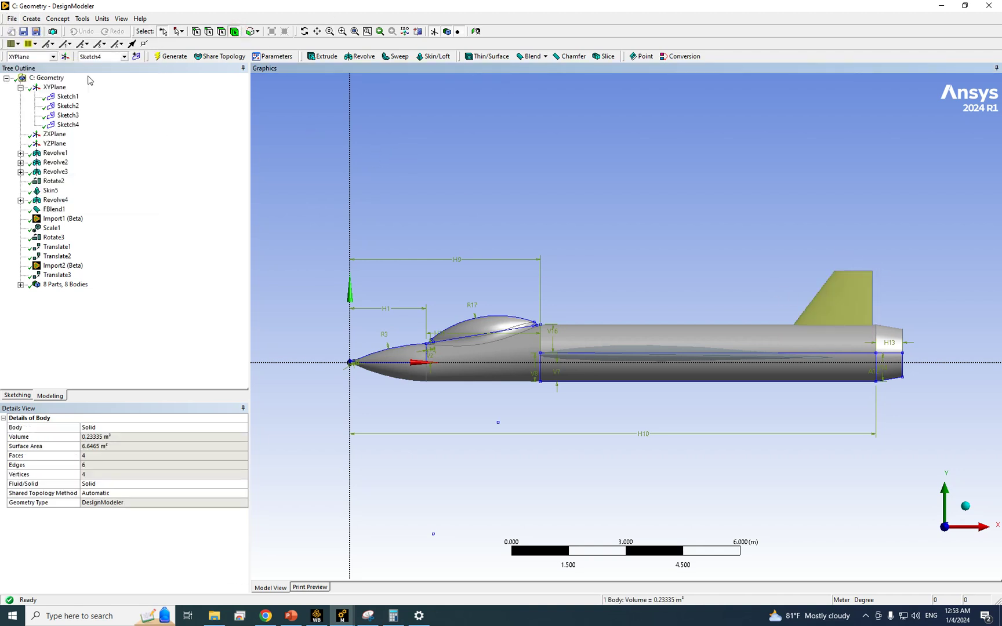
click(12, 19)
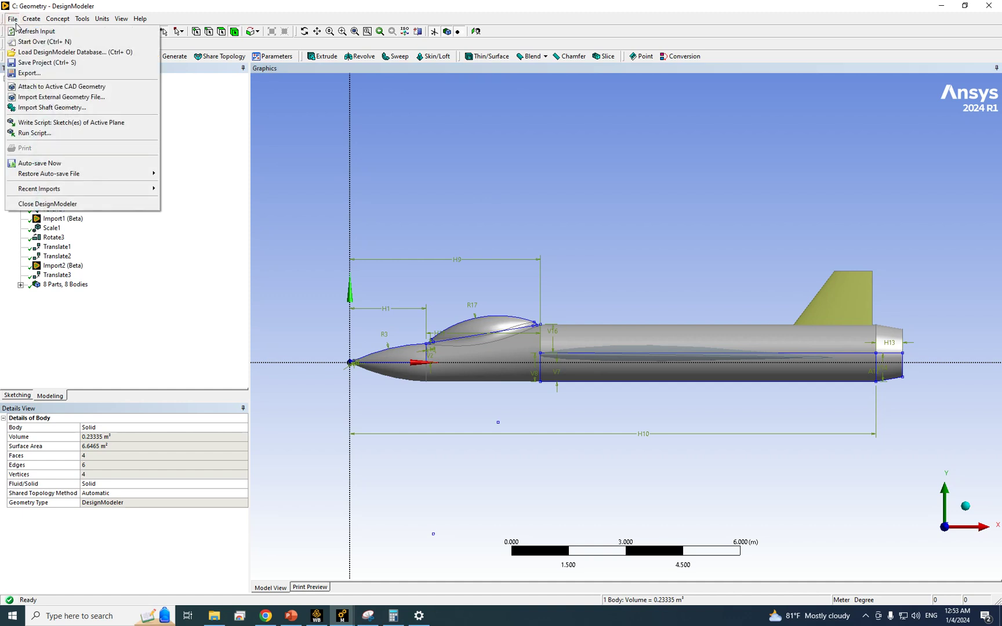
click(347, 180)
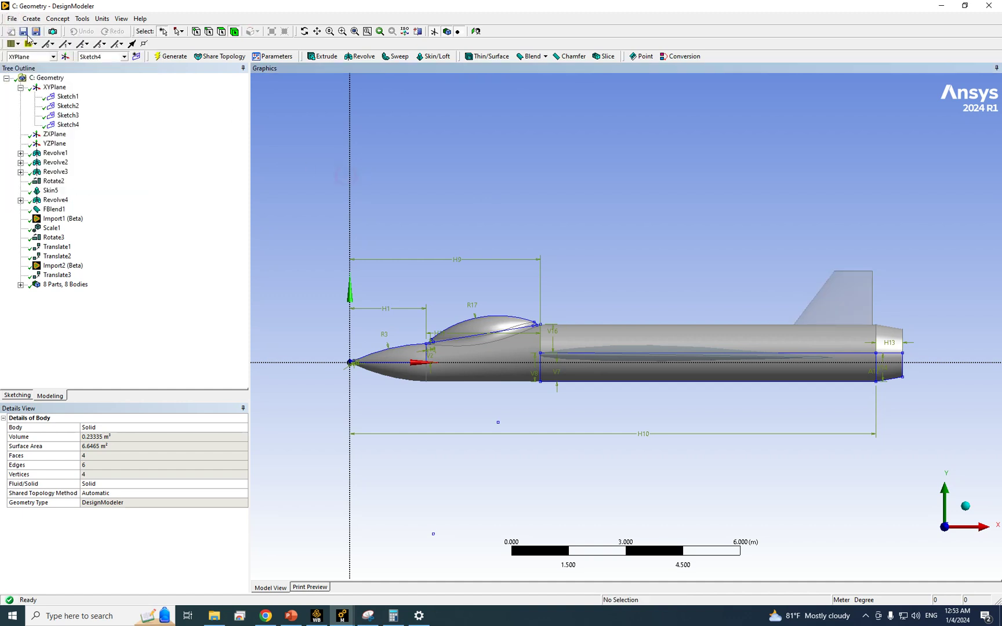
Create a second Translate for the vertical fin body, using the vertical Y axis as its direction.
click(24, 22)
mouse_move(70, 168)
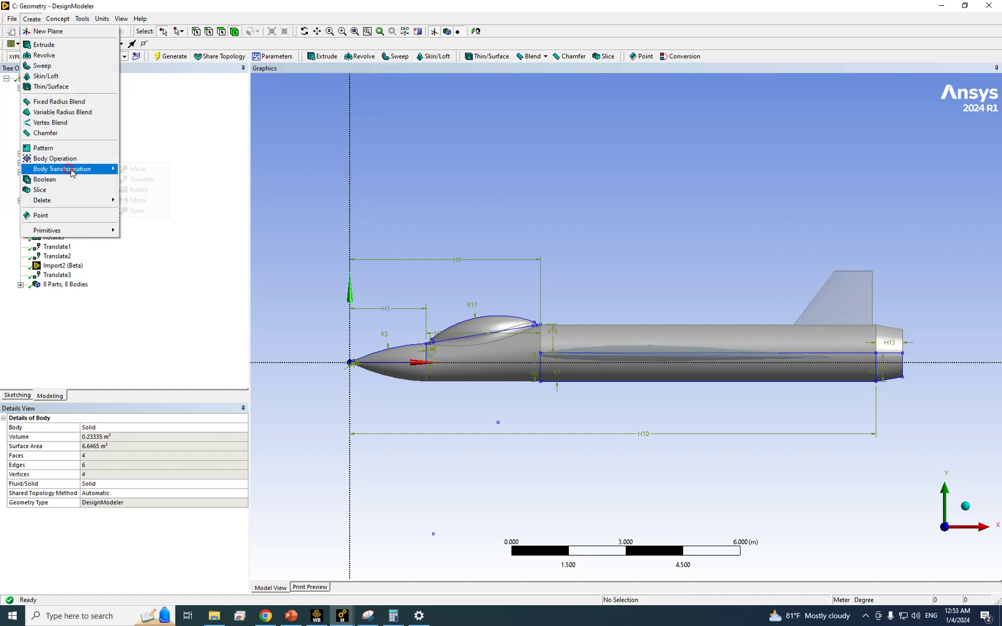
click(160, 185)
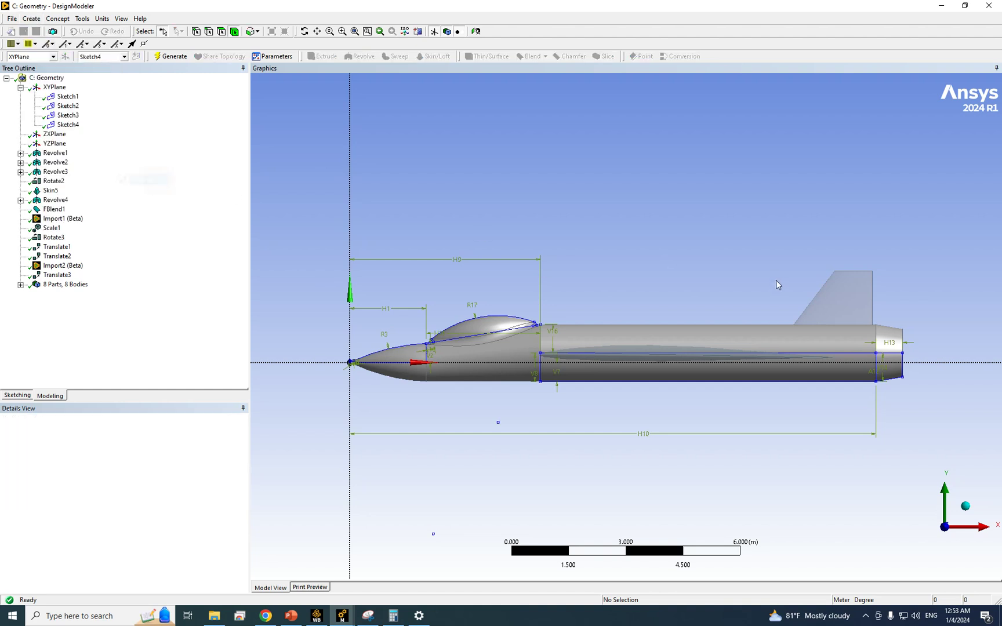
click(841, 296)
click(87, 449)
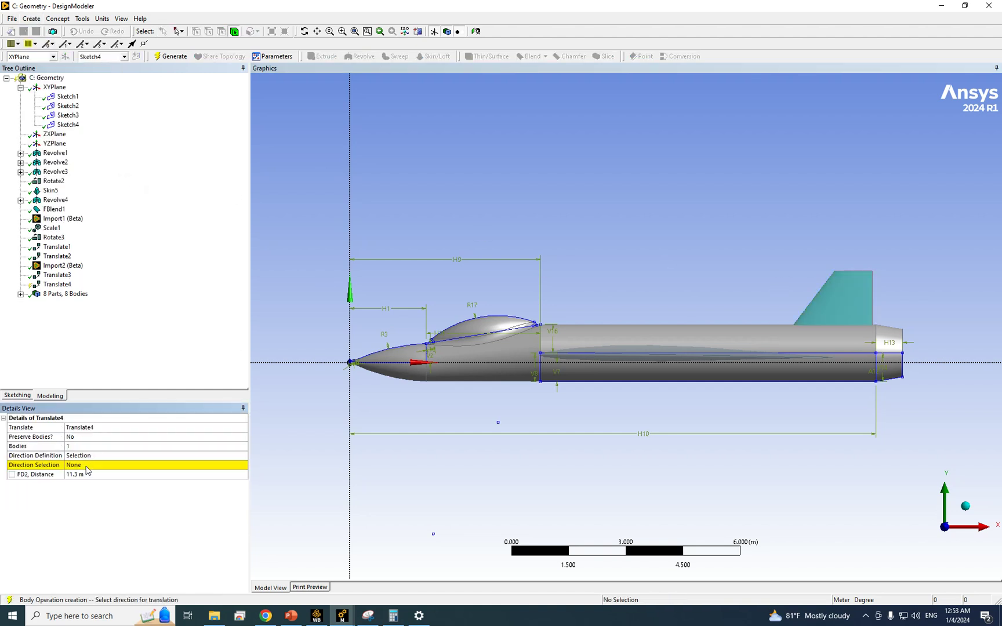
click(86, 467)
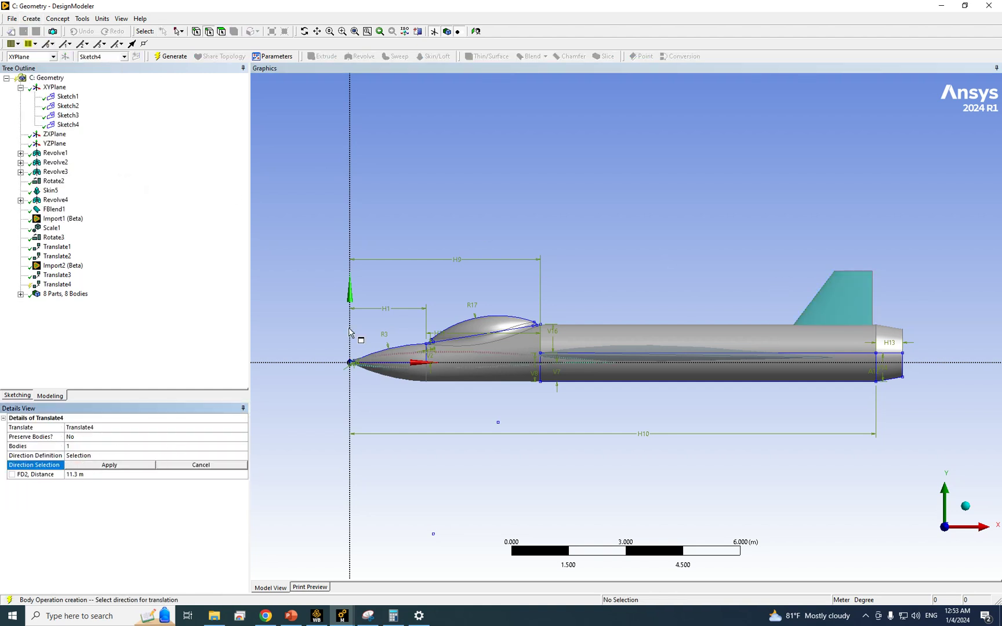
click(350, 229)
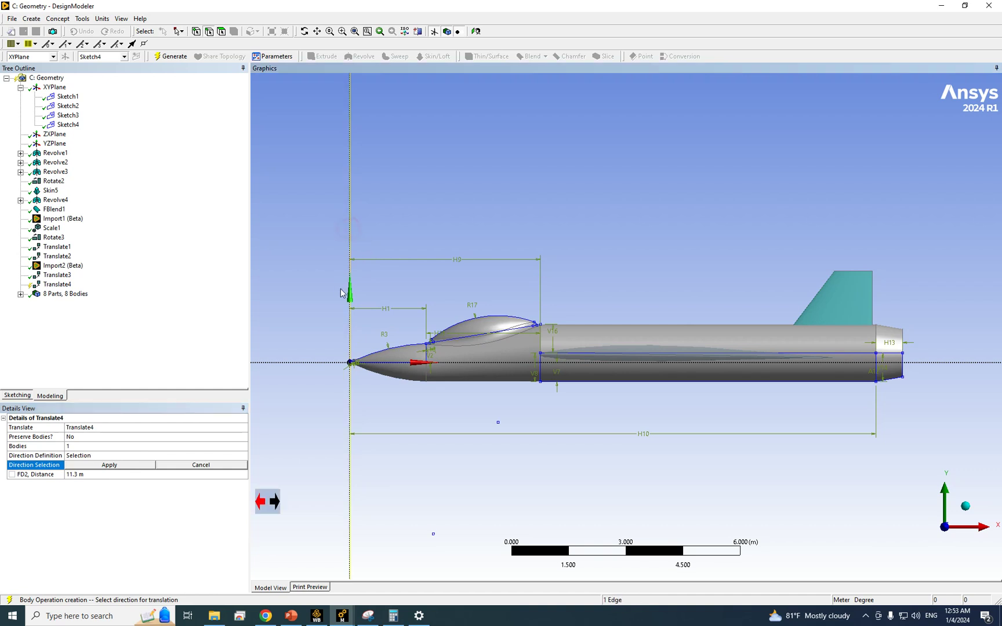
click(99, 465)
Set the vertical fin's Y-axis translation distance to 0.4 m, generate it and check the fin from behind.
click(81, 475)
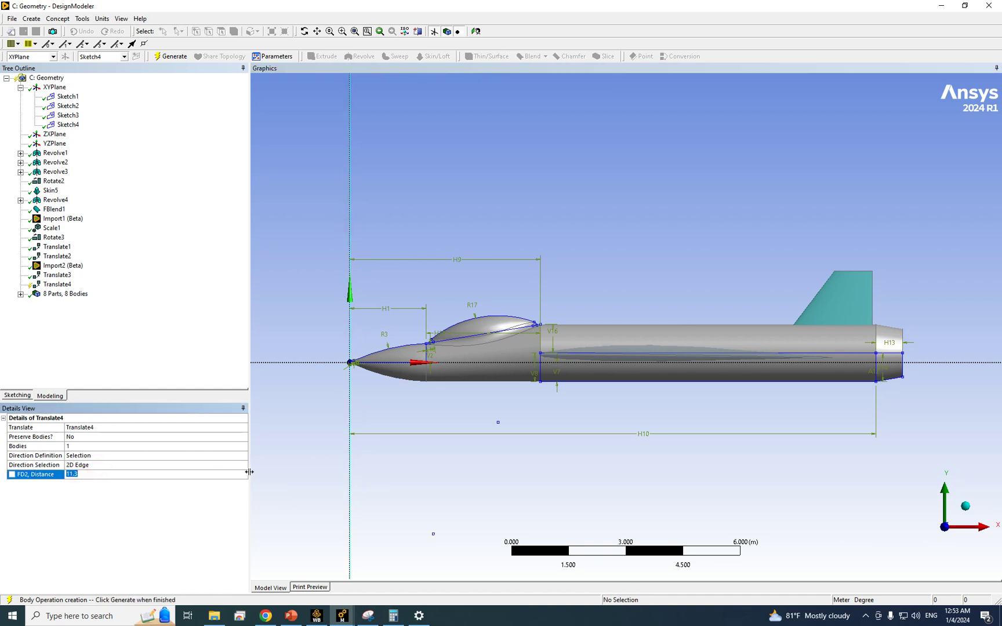
text(0)
key(BackSpace)
text(0.2)
key(Return)
text(0.3)
key(Return)
key(BackSpace)
click(174, 56)
middle_drag(751, 353, 447, 313)
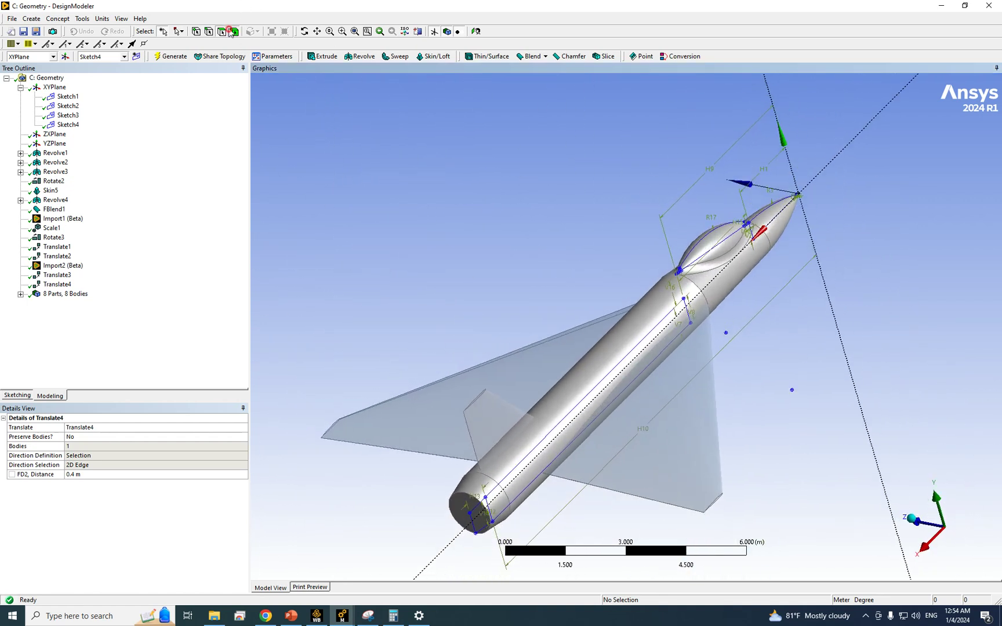
Unite the fuselage, the delta wing and the vertical tail fin into one solid with a Boolean operation and generate it.
scroll(720, 301, down, 2)
click(698, 296)
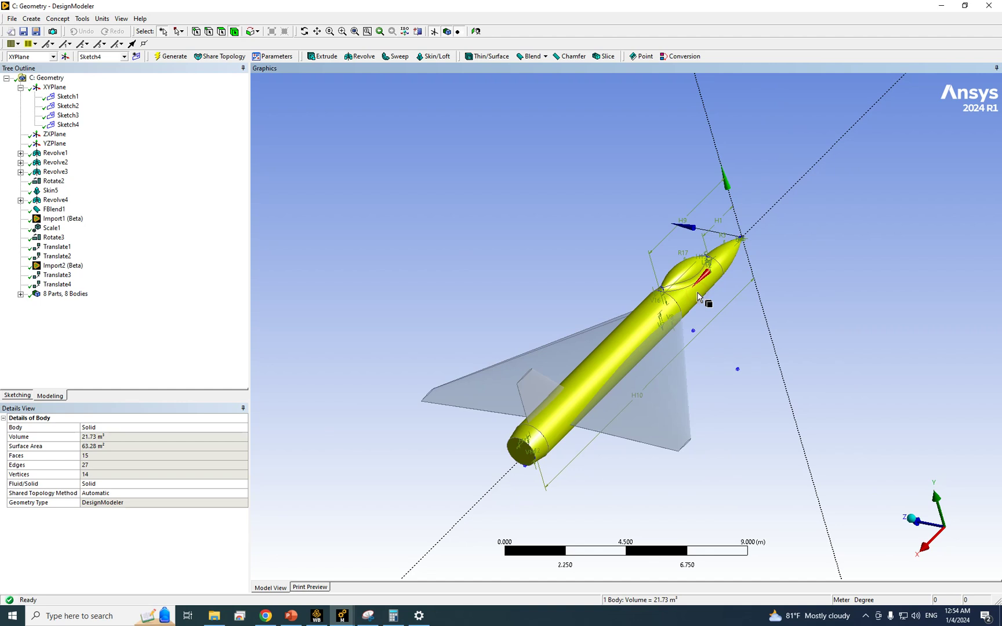
ctrl+click(657, 438)
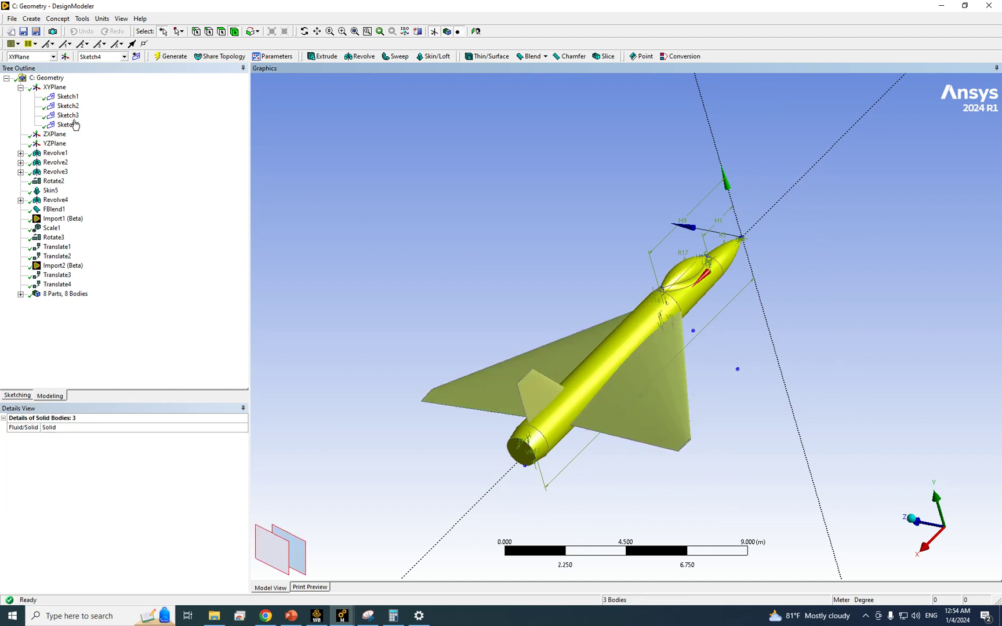
click(9, 21)
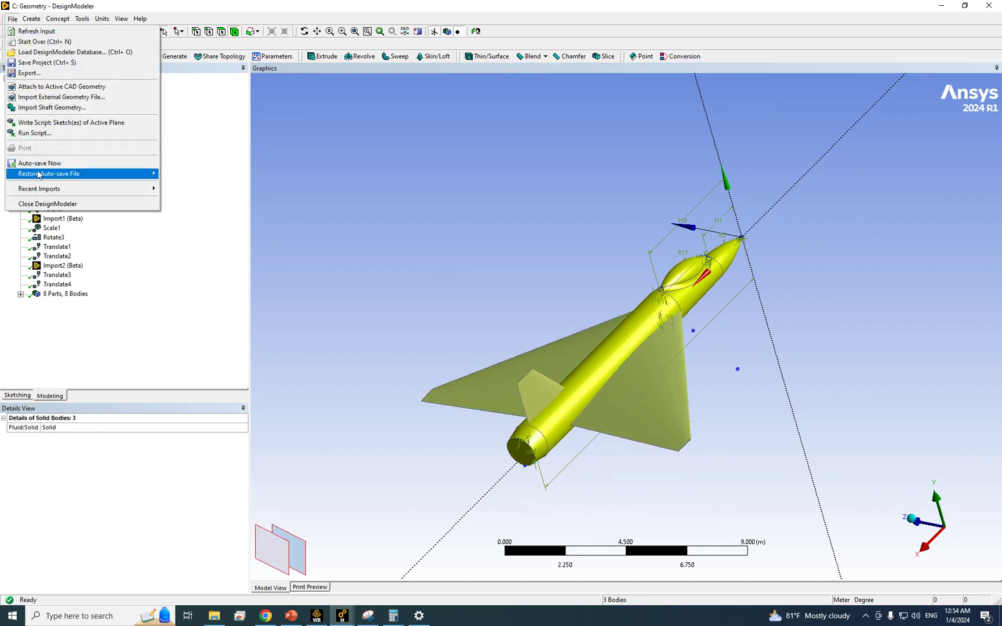
click(29, 11)
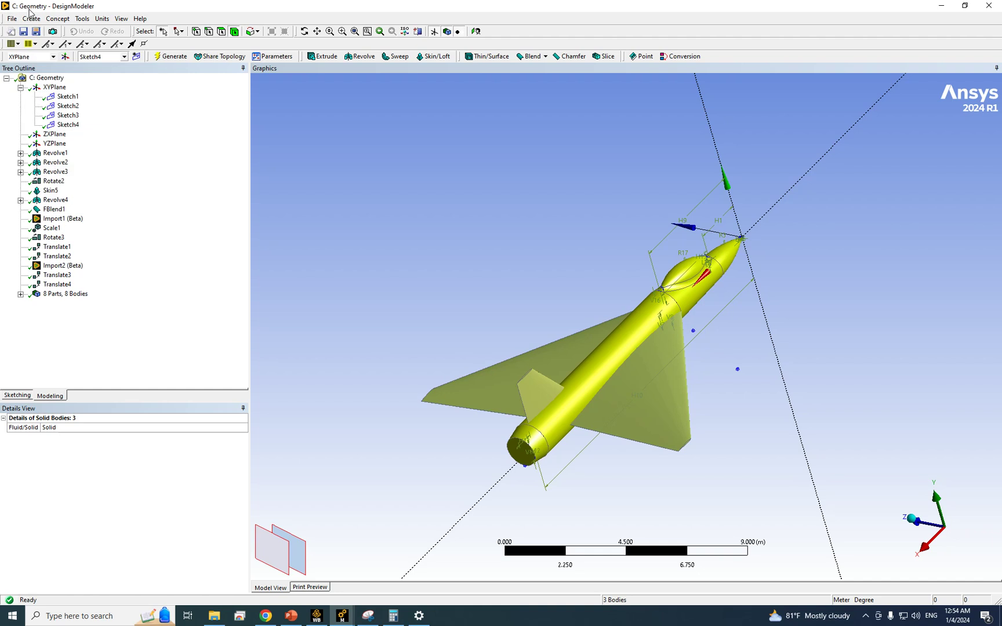
click(29, 20)
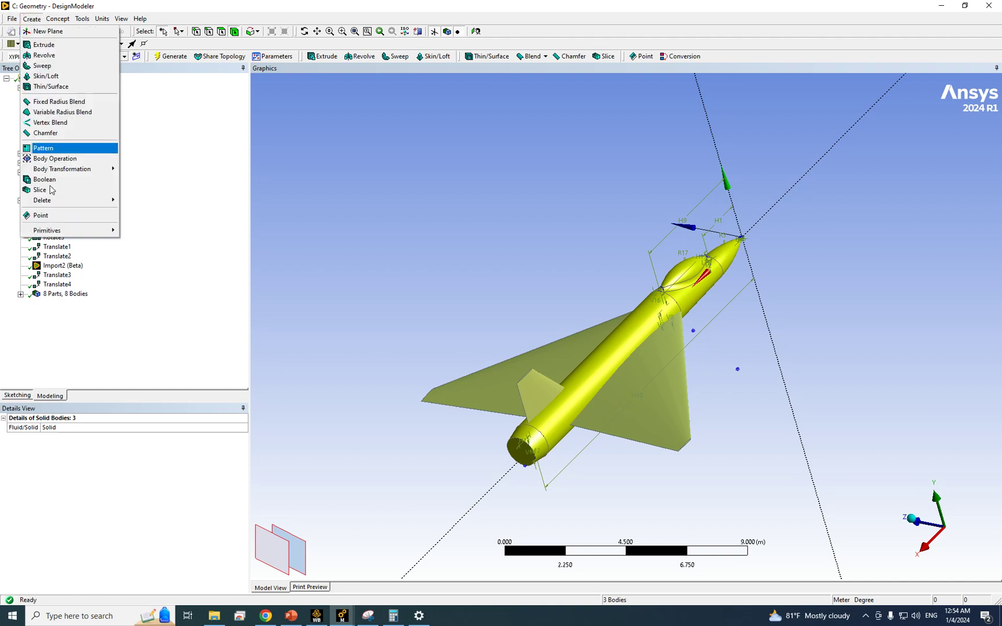
click(45, 179)
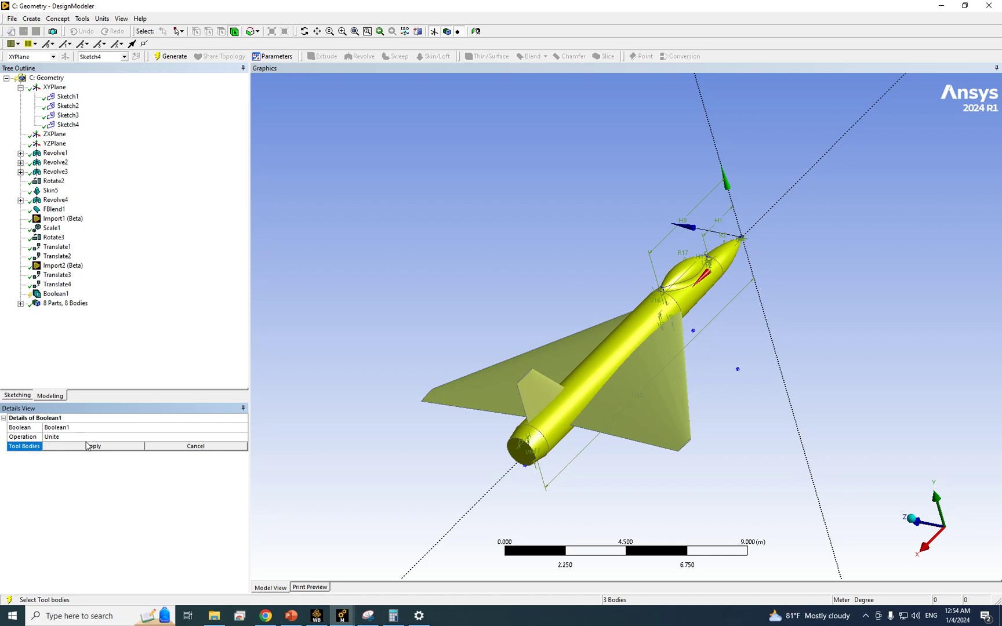
click(92, 447)
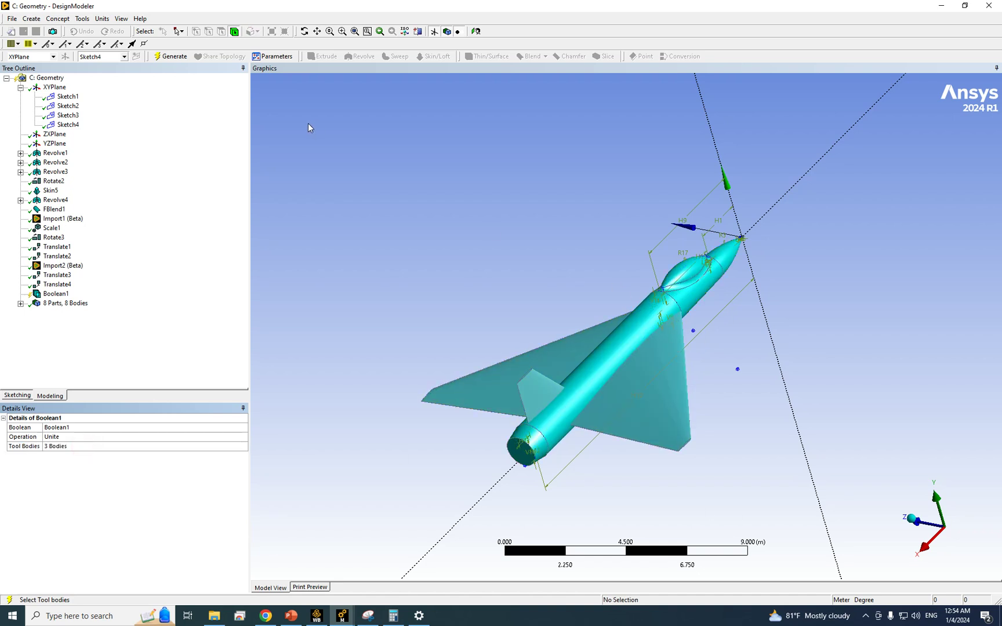
click(171, 56)
Examine the united aircraft from the front and inspect the leftover surface geometry around the nose tip up close.
middle_drag(533, 371, 769, 351)
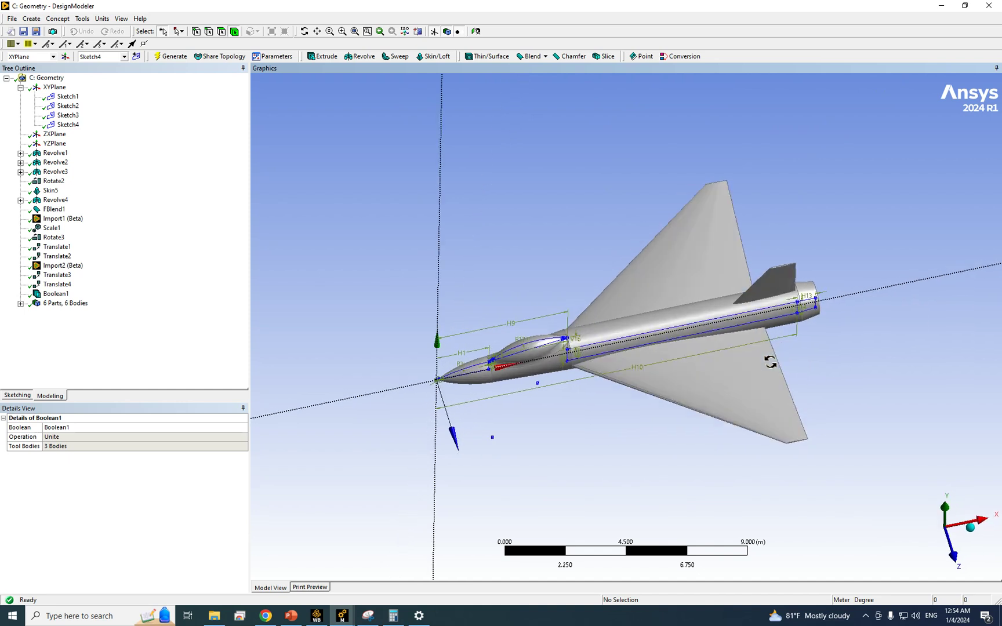
click(707, 358)
middle_drag(659, 351, 766, 285)
click(843, 285)
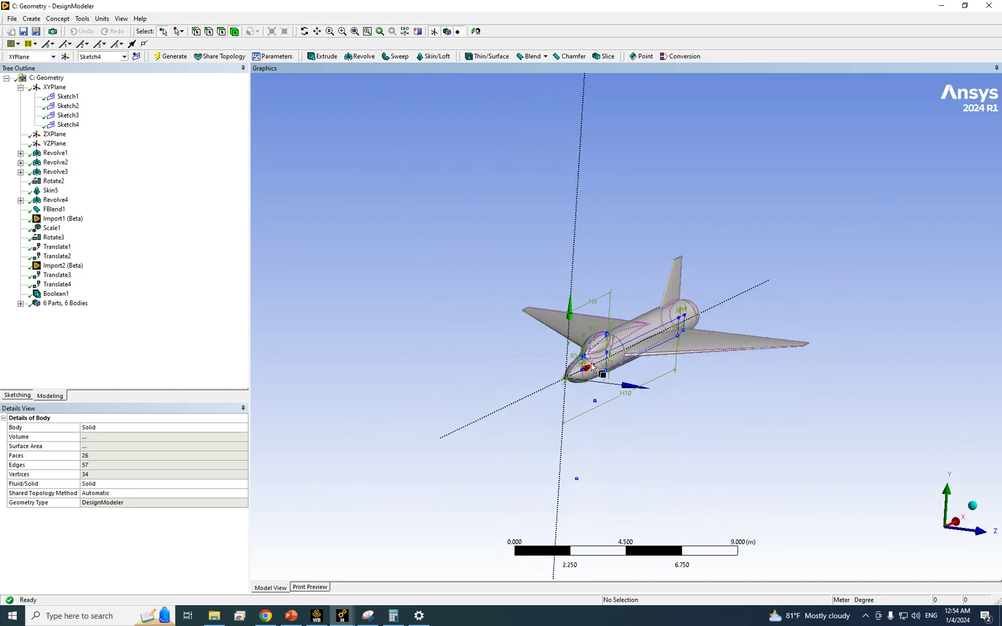
click(342, 32)
drag(543, 347, 575, 390)
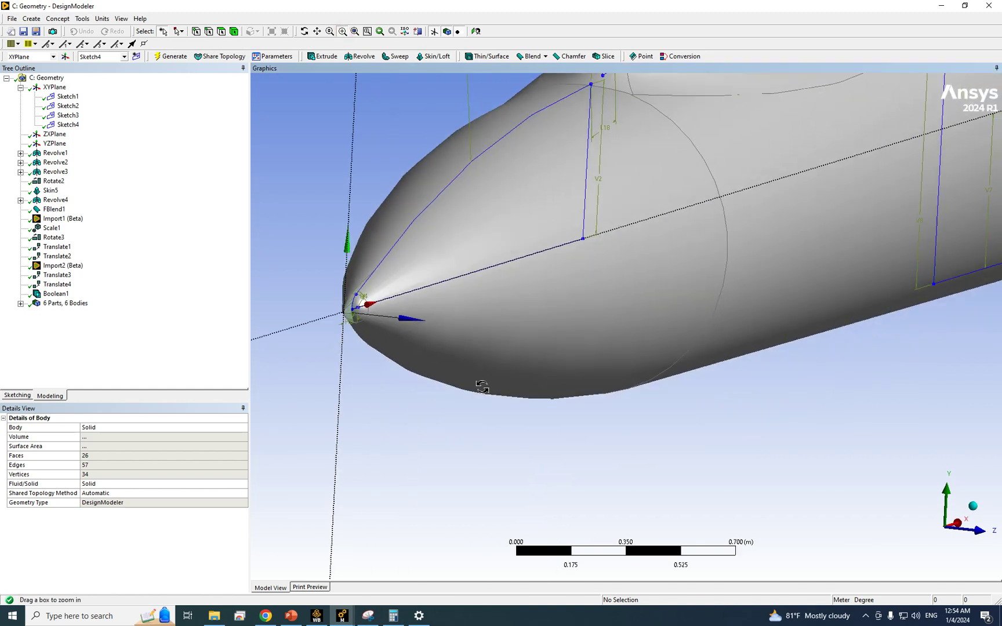
scroll(436, 298, down, 2)
scroll(336, 237, up, 1)
scroll(615, 285, up, 6)
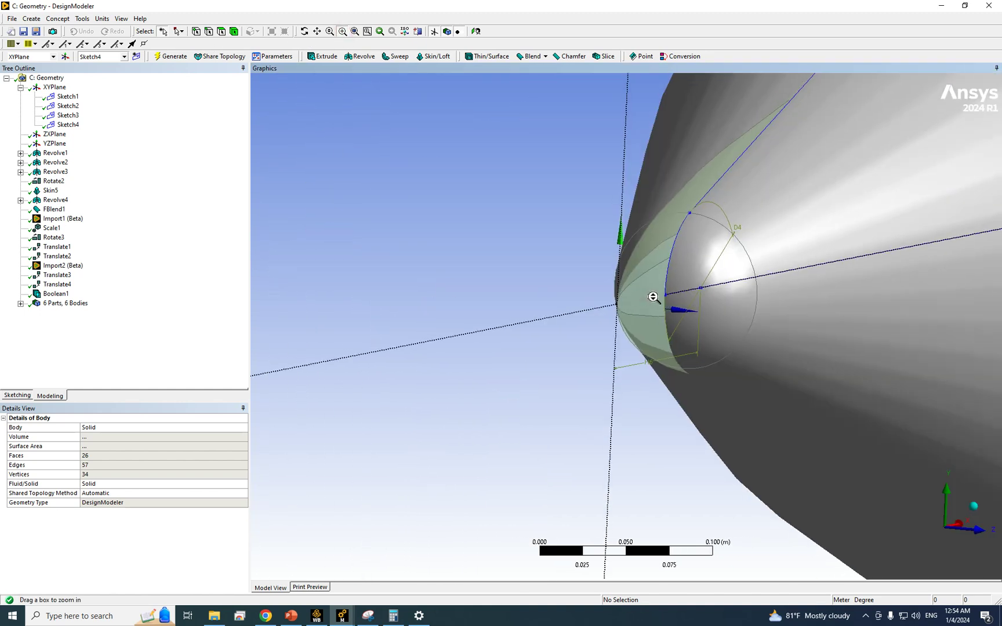
scroll(649, 297, down, 1)
scroll(693, 289, up, 3)
scroll(695, 290, down, 6)
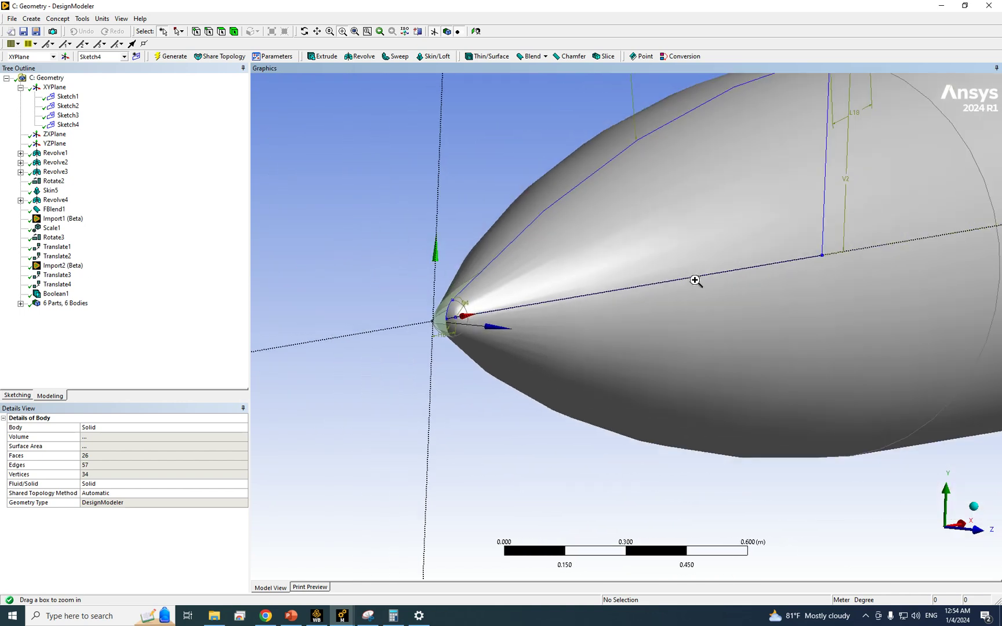
scroll(696, 278, down, 3)
drag(522, 271, 584, 361)
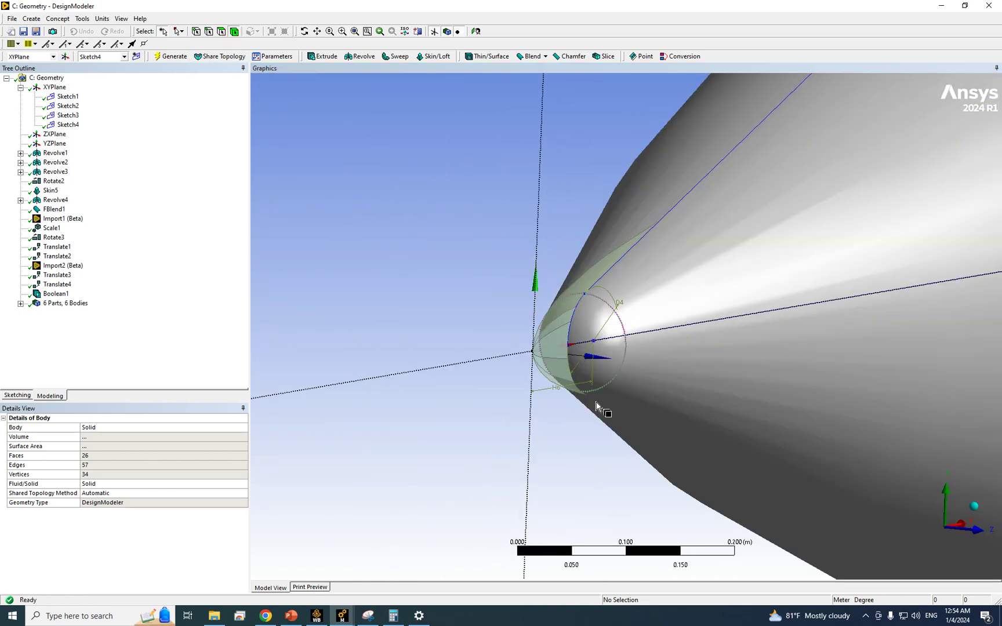
click(542, 356)
scroll(481, 364, down, 10)
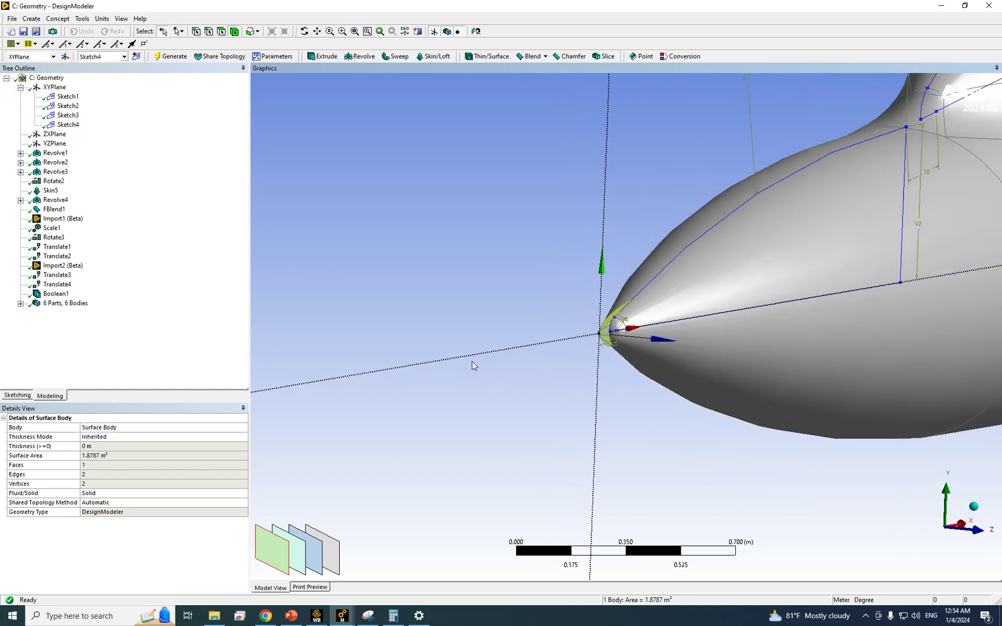
scroll(703, 368, up, 10)
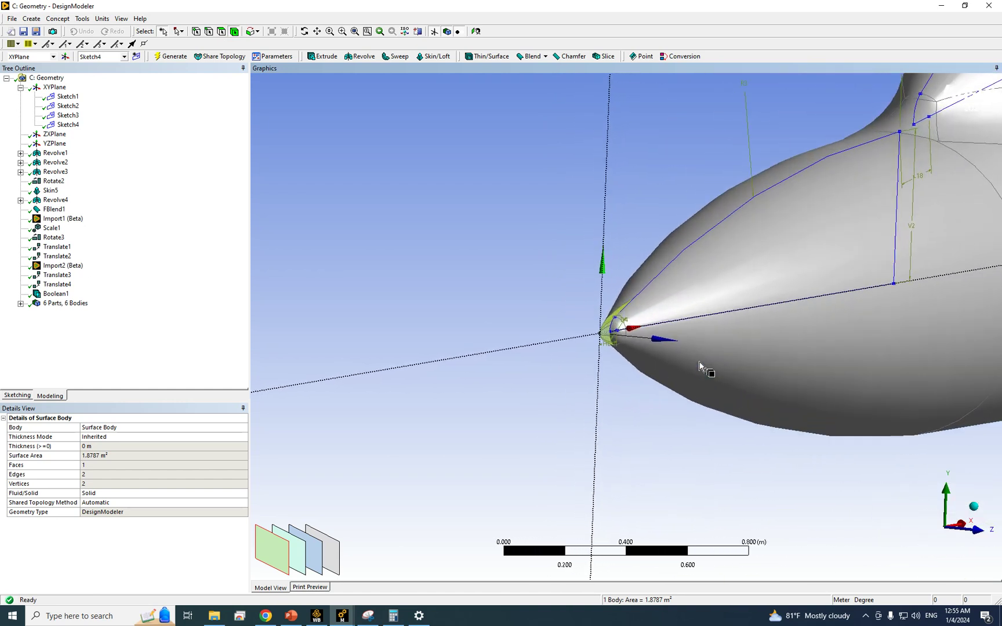
Suppress the three surface bodies in the model's body list.
click(20, 304)
click(76, 322)
ctrl+click(76, 331)
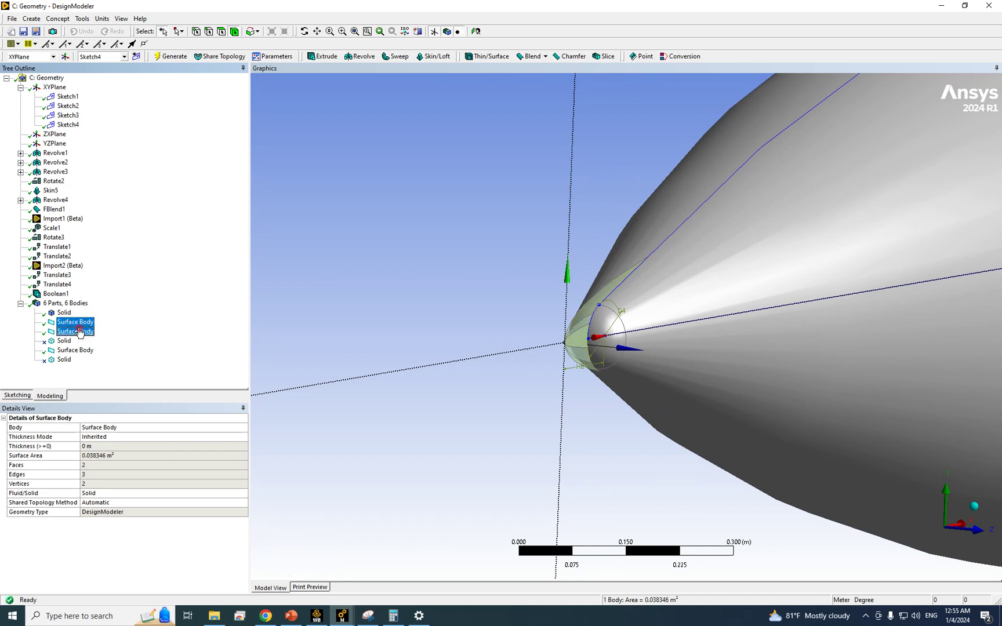
ctrl+click(81, 351)
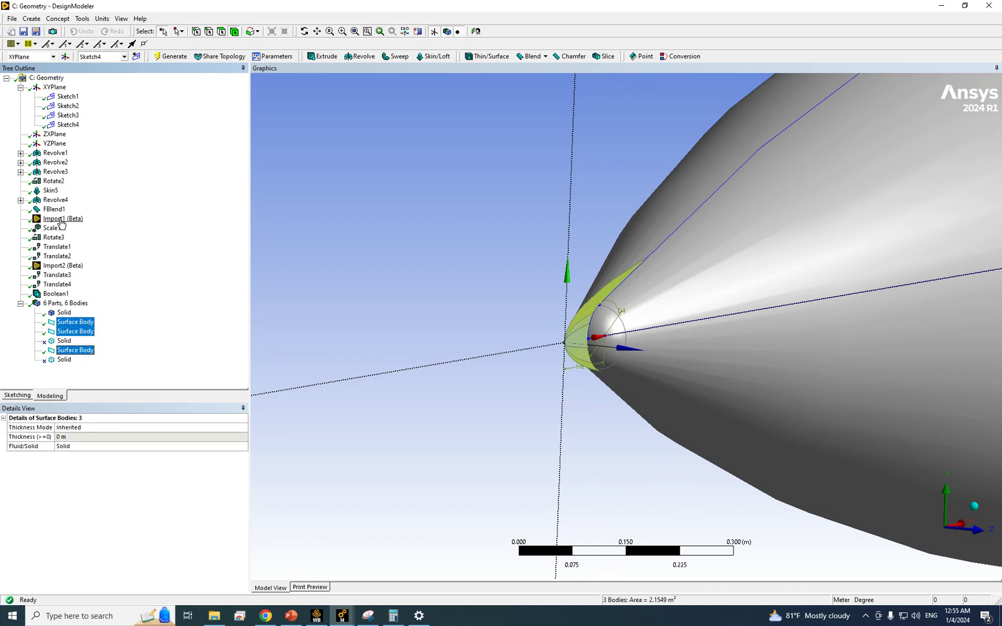
right_click(82, 332)
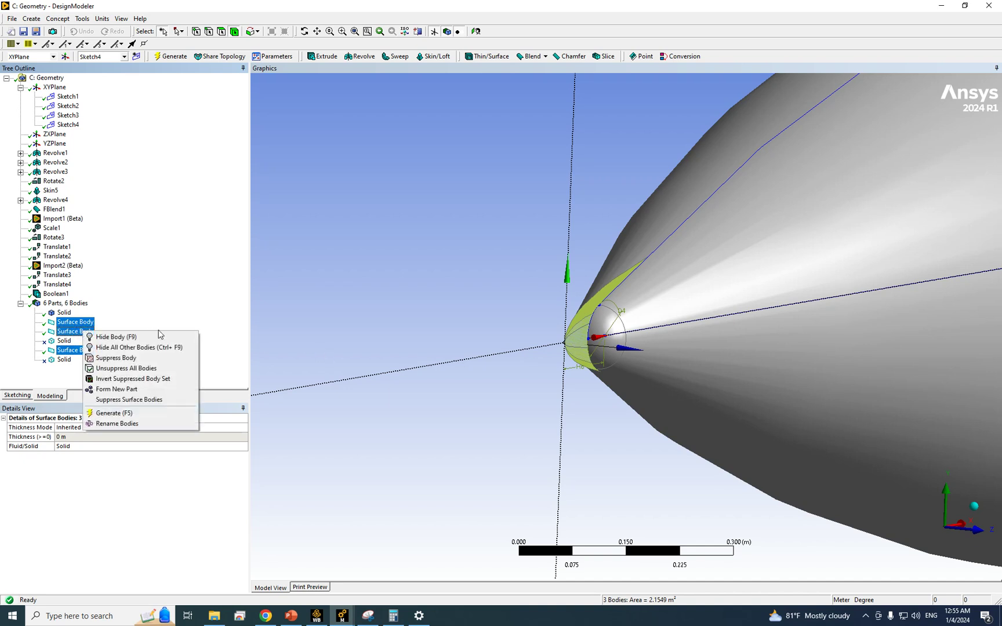
click(122, 358)
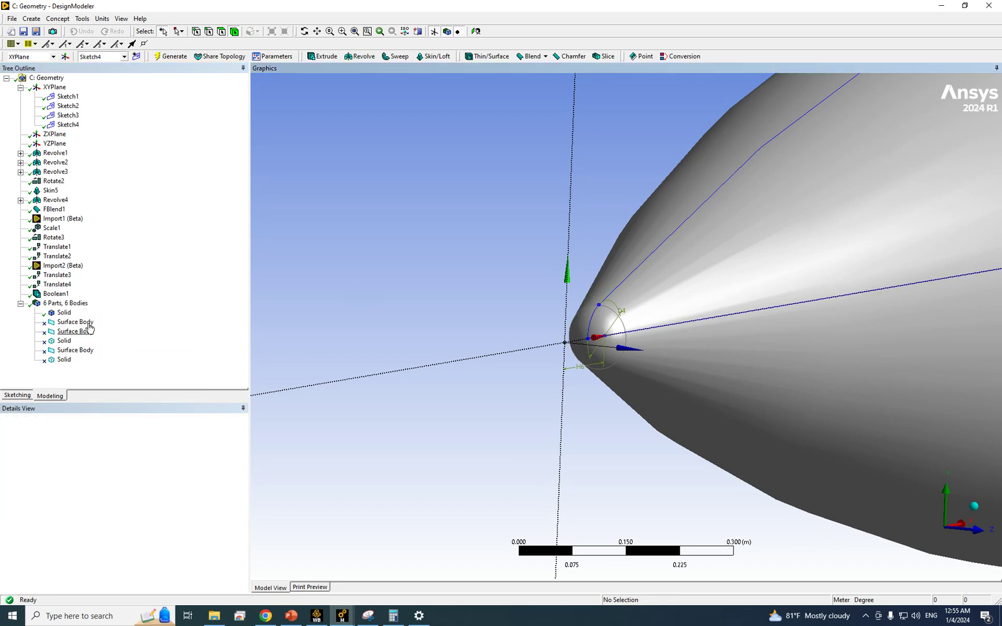
Highlight the remaining active solid body and check that it covers the complete aircraft, viewed from nose to tail.
click(70, 304)
scroll(390, 322, down, 2)
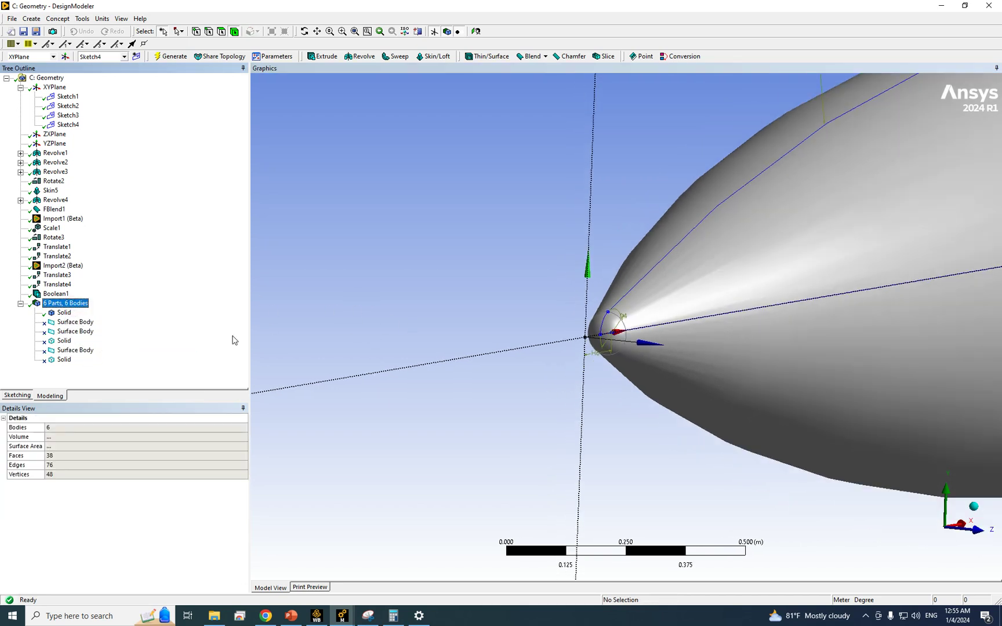
click(65, 313)
scroll(571, 378, down, 8)
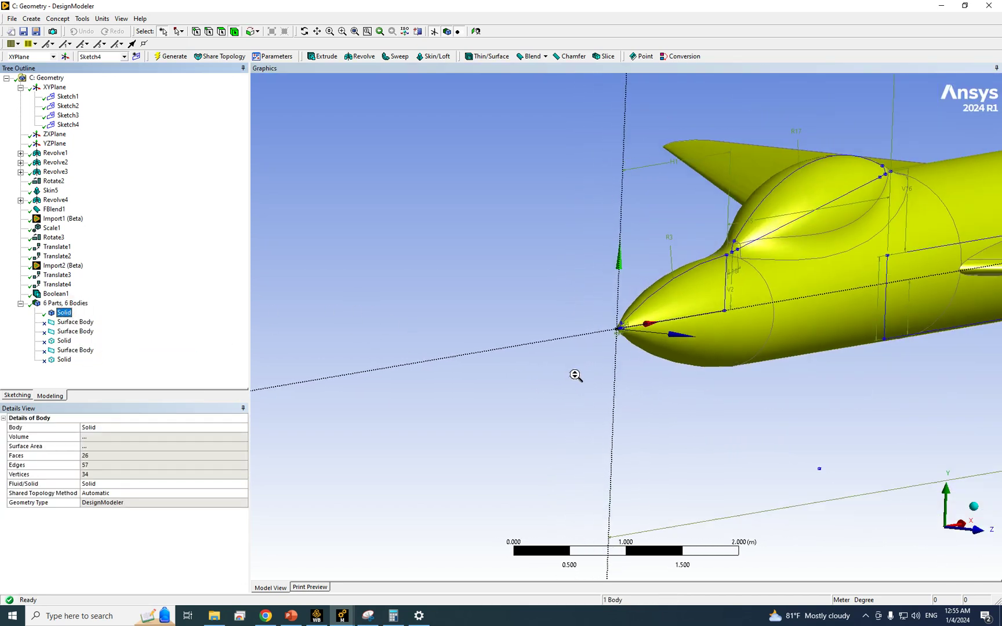
scroll(648, 375, down, 3)
middle_drag(649, 375, 529, 398)
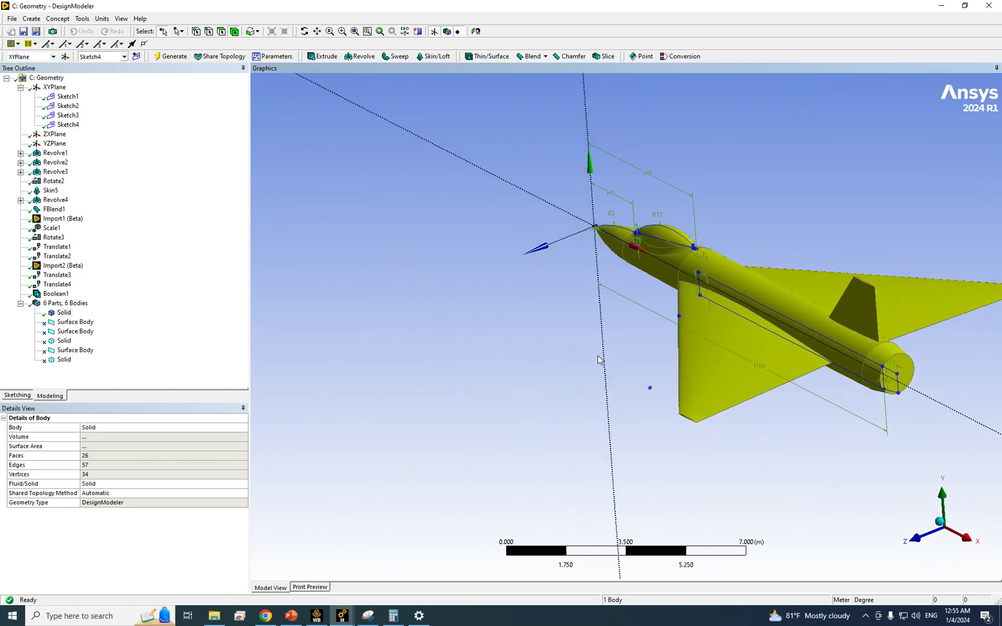